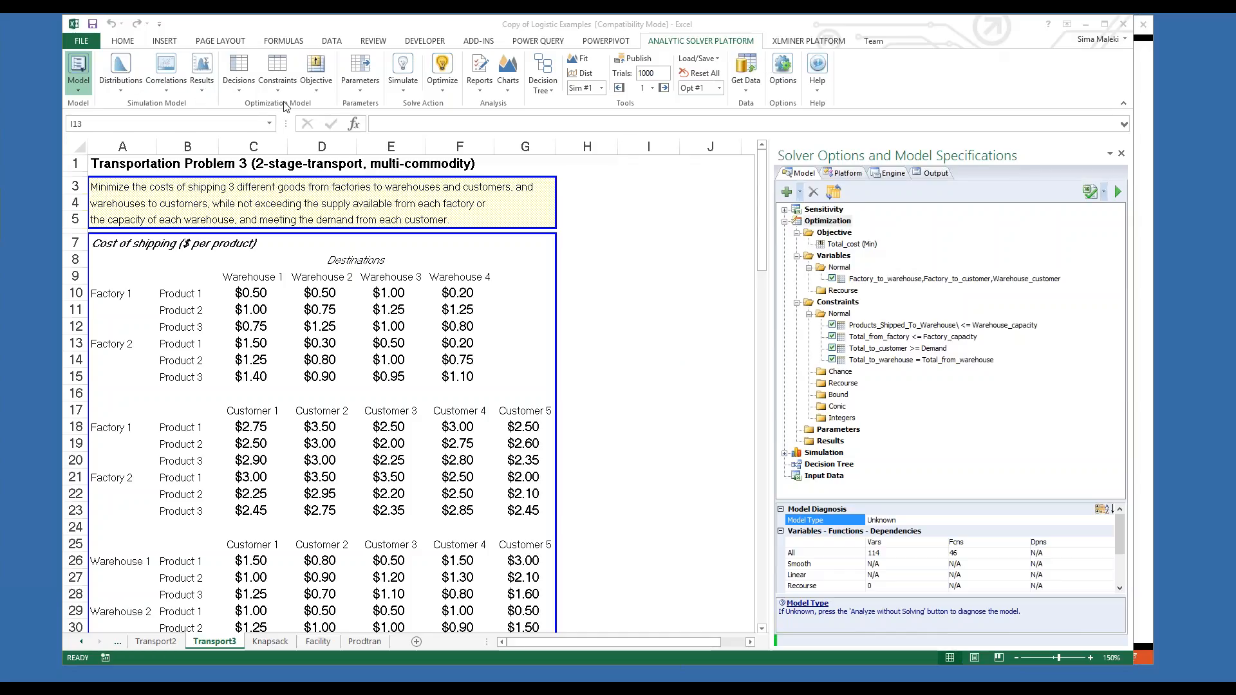
Step: Choose Premium Solver Platform in the solver add-in's product list and apply the product change
left_click(792, 46)
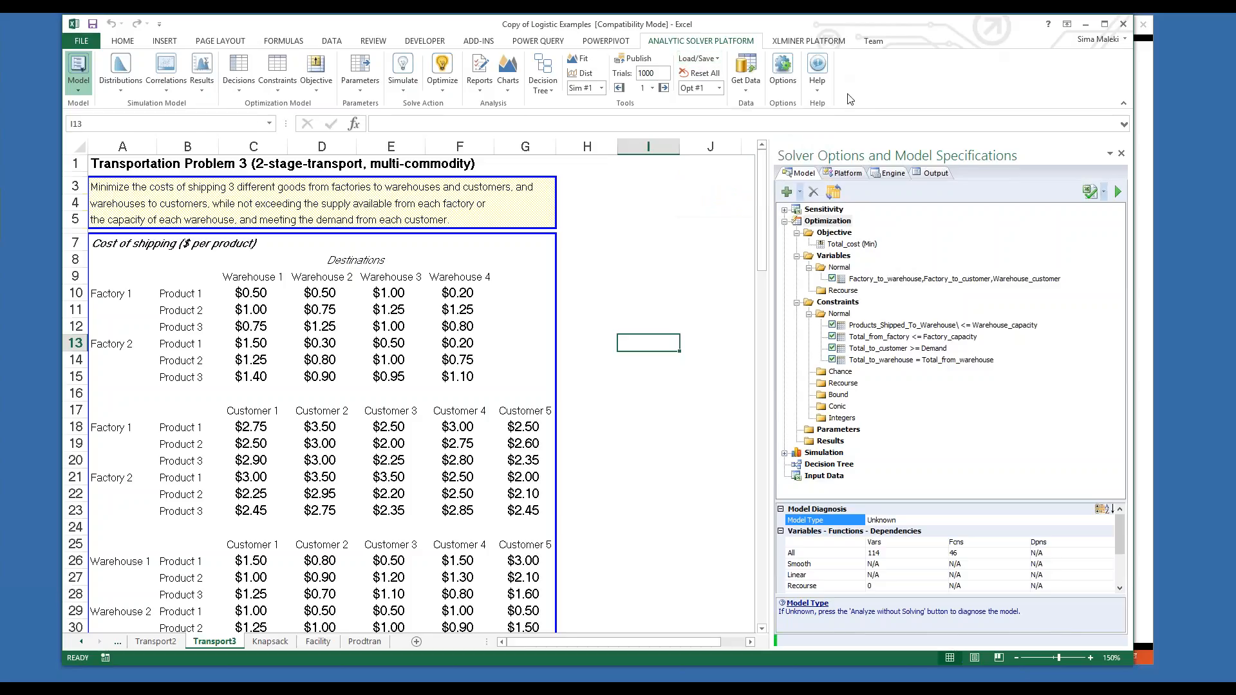
left_click(824, 90)
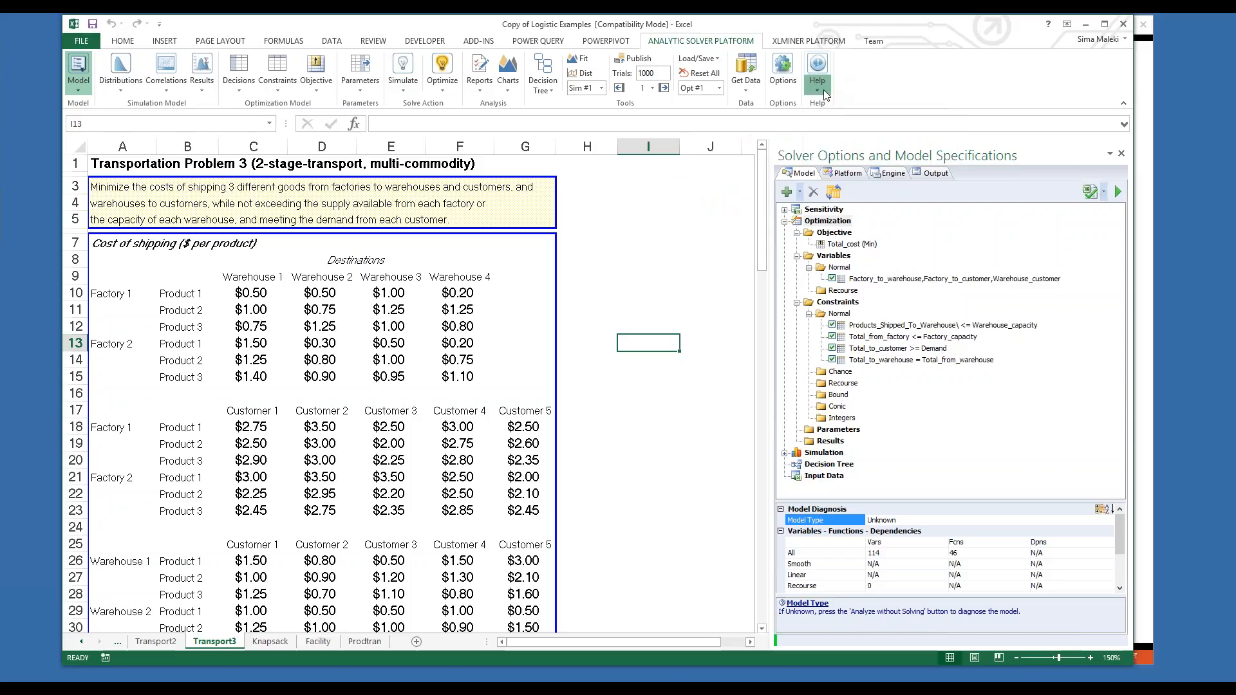
left_click(833, 102)
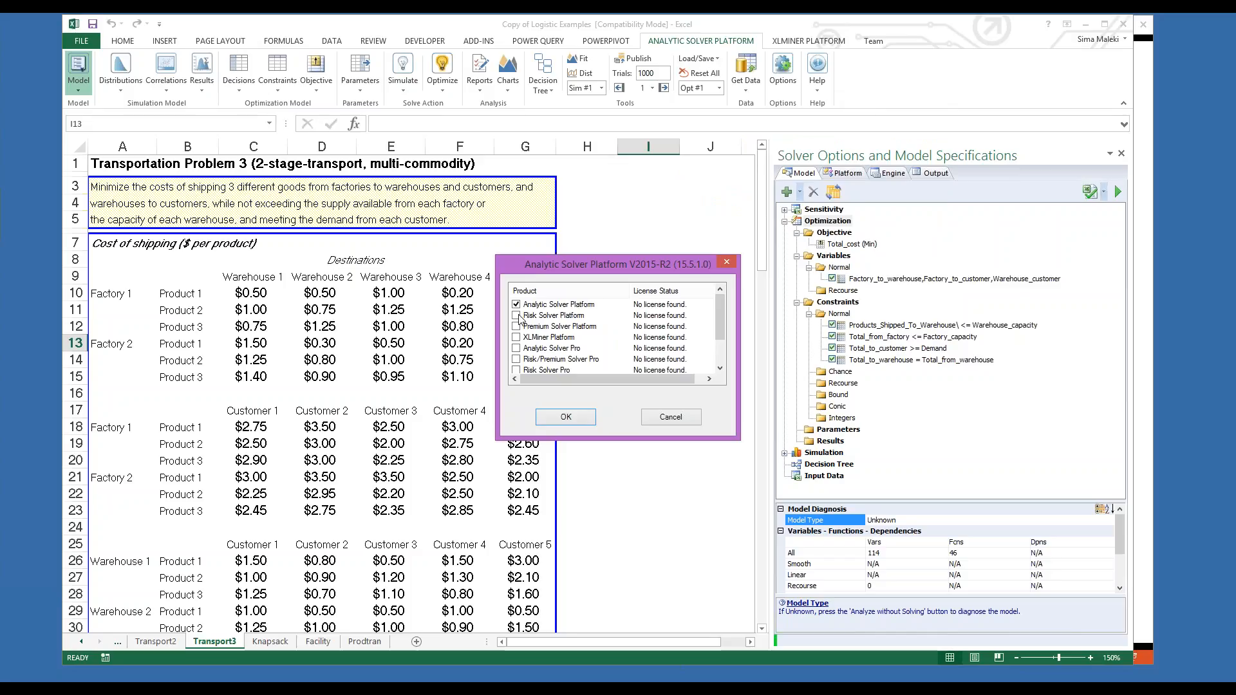
mouse_move(717, 324)
left_mouse_down()
mouse_move(724, 346)
mouse_move(723, 334)
left_mouse_up()
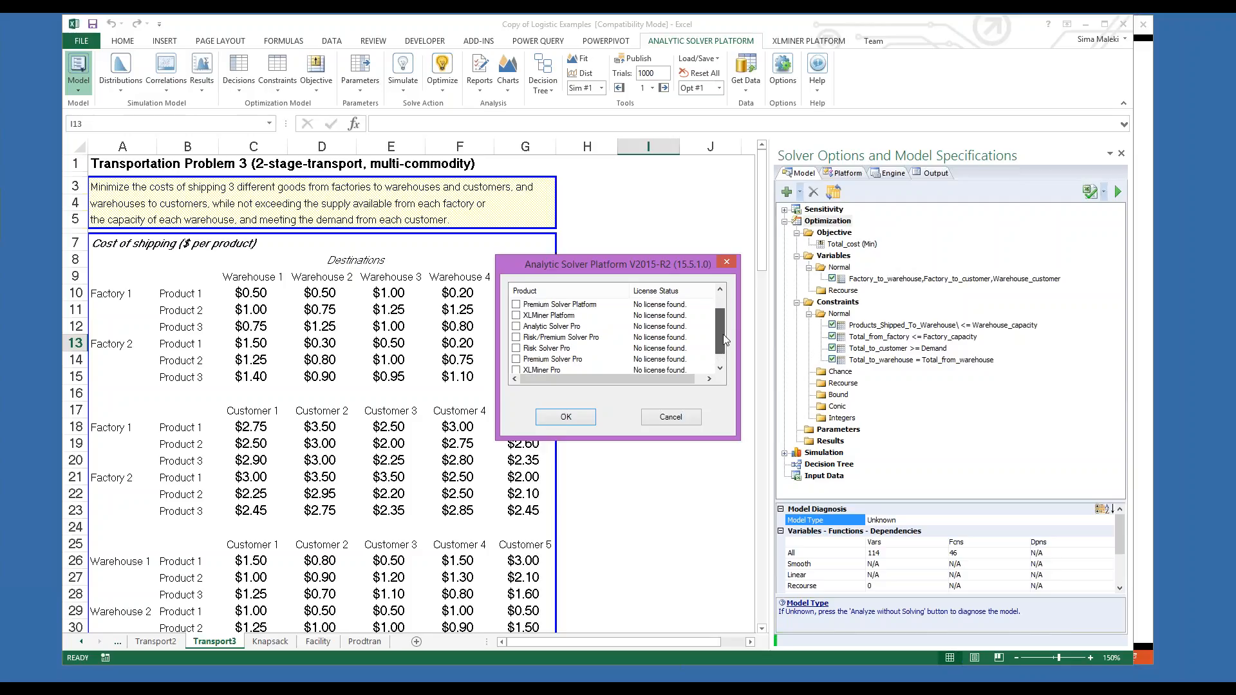
left_click(516, 304)
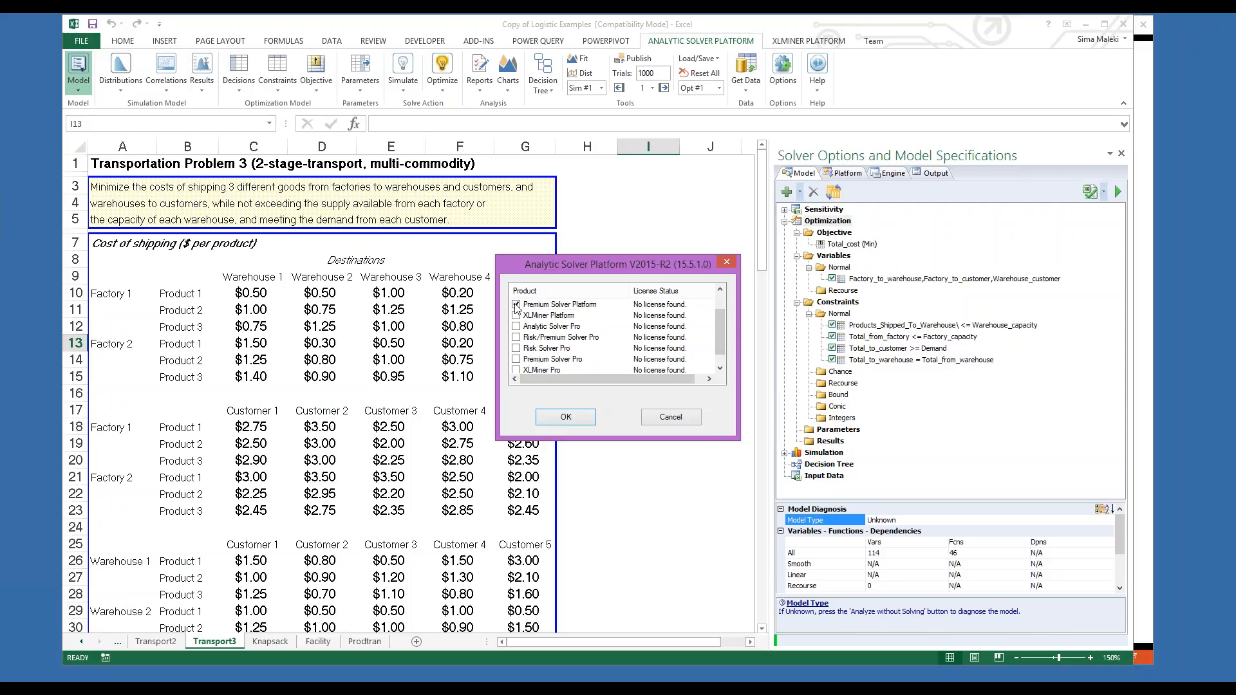
left_click(566, 417)
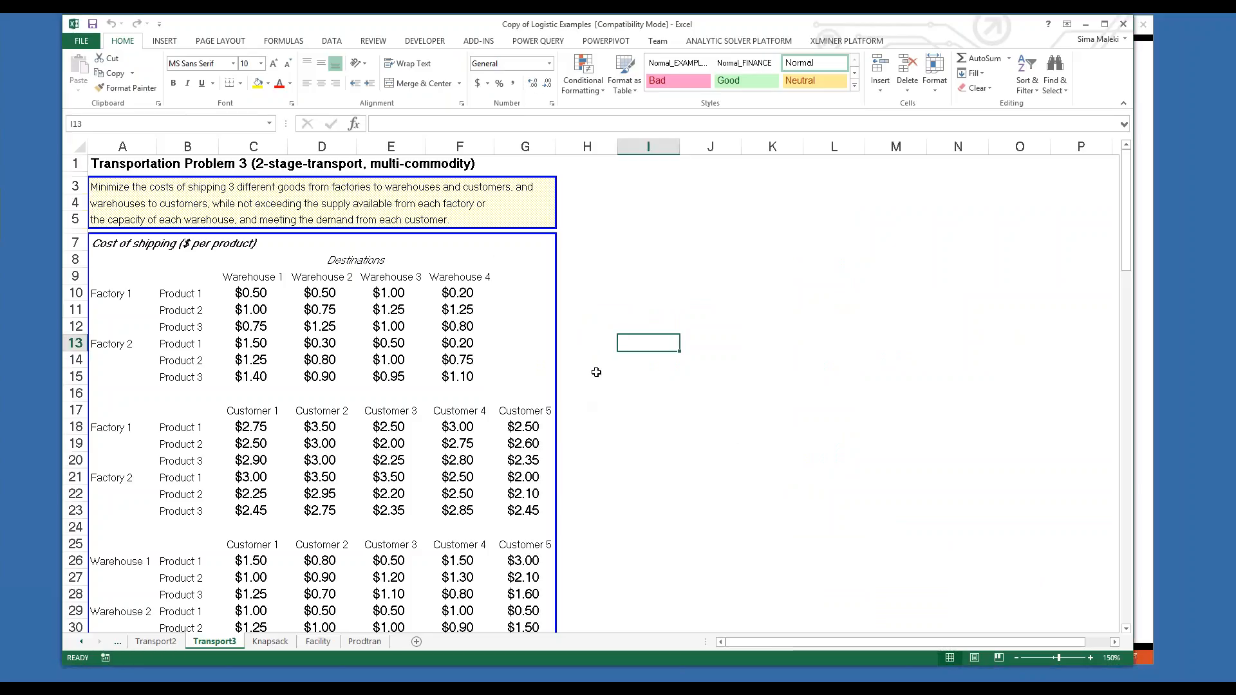
left_click(596, 372)
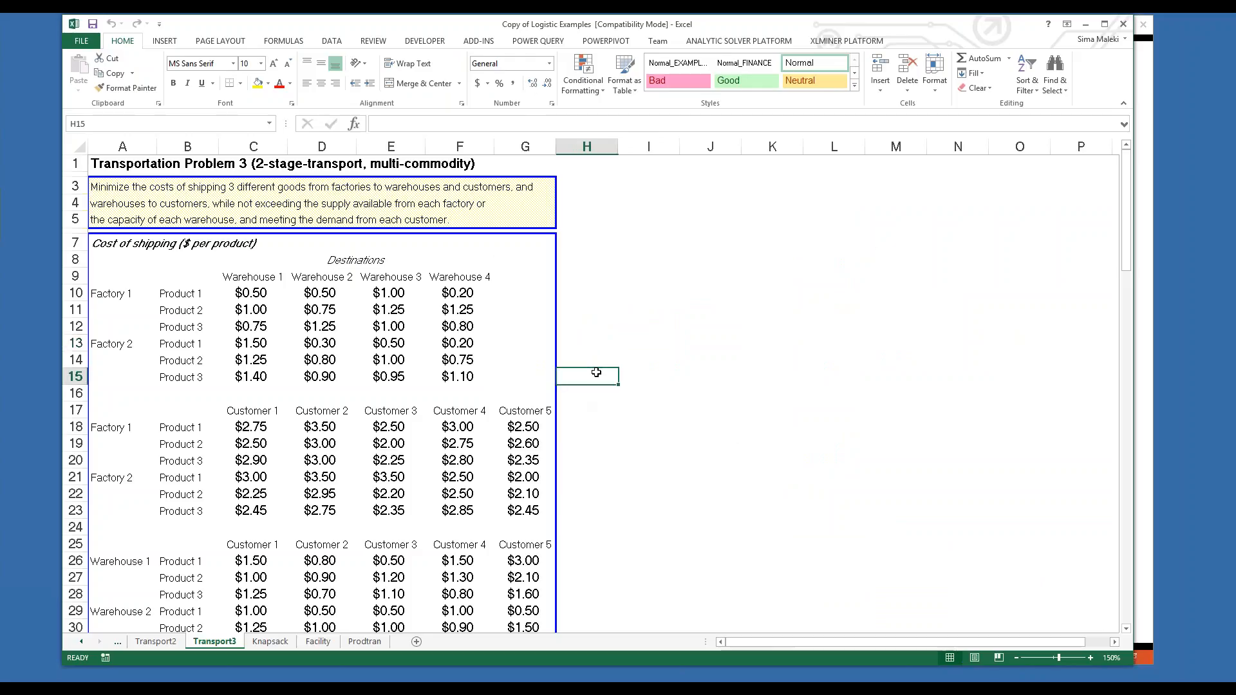
left_click(750, 41)
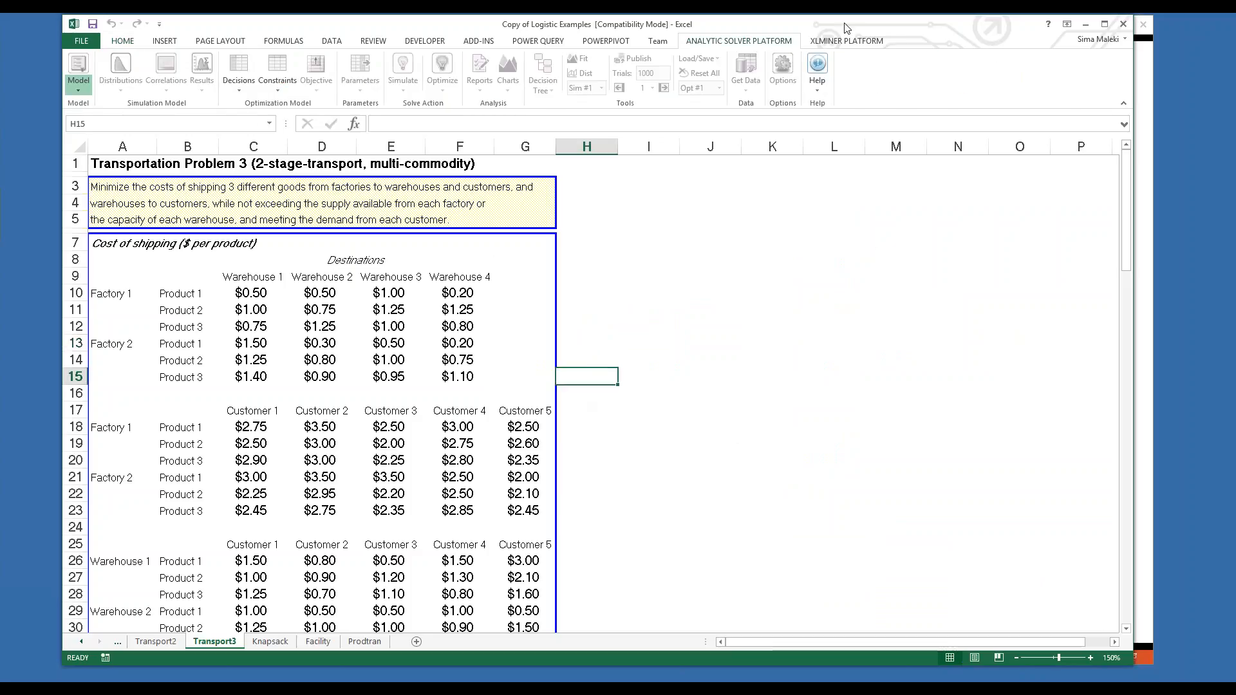
left_click_drag(850, 28, 862, 27)
left_click(830, 87)
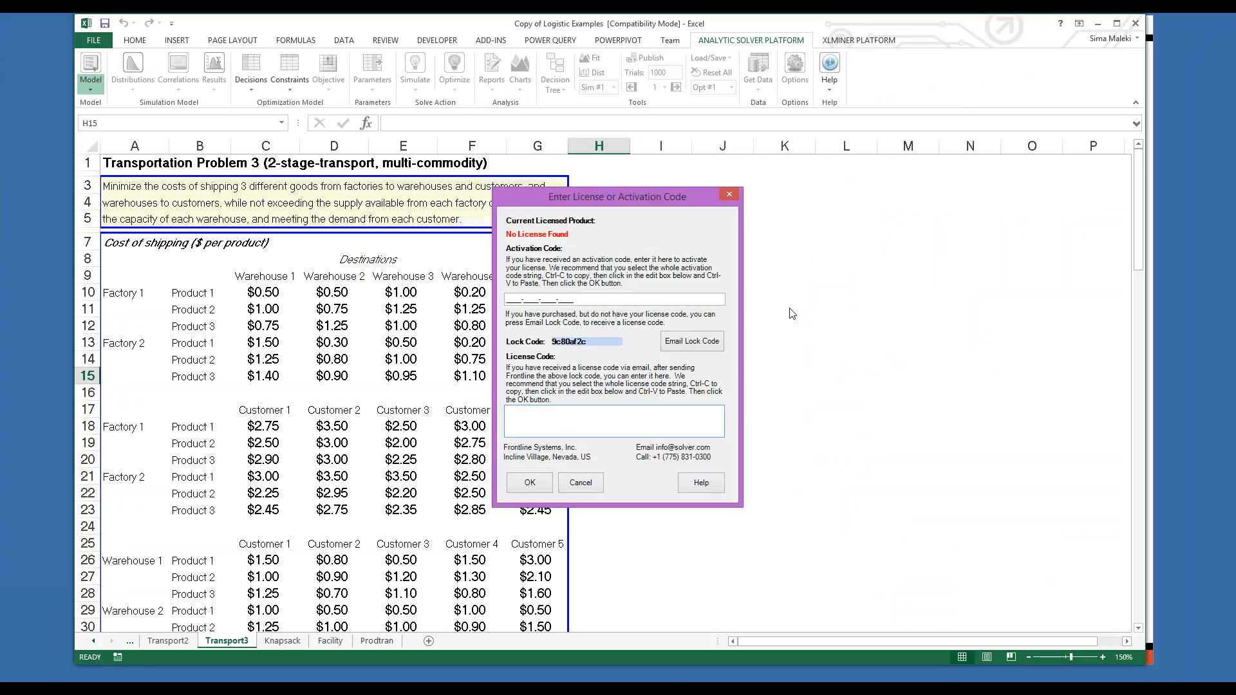
left_click(730, 194)
left_click(722, 201)
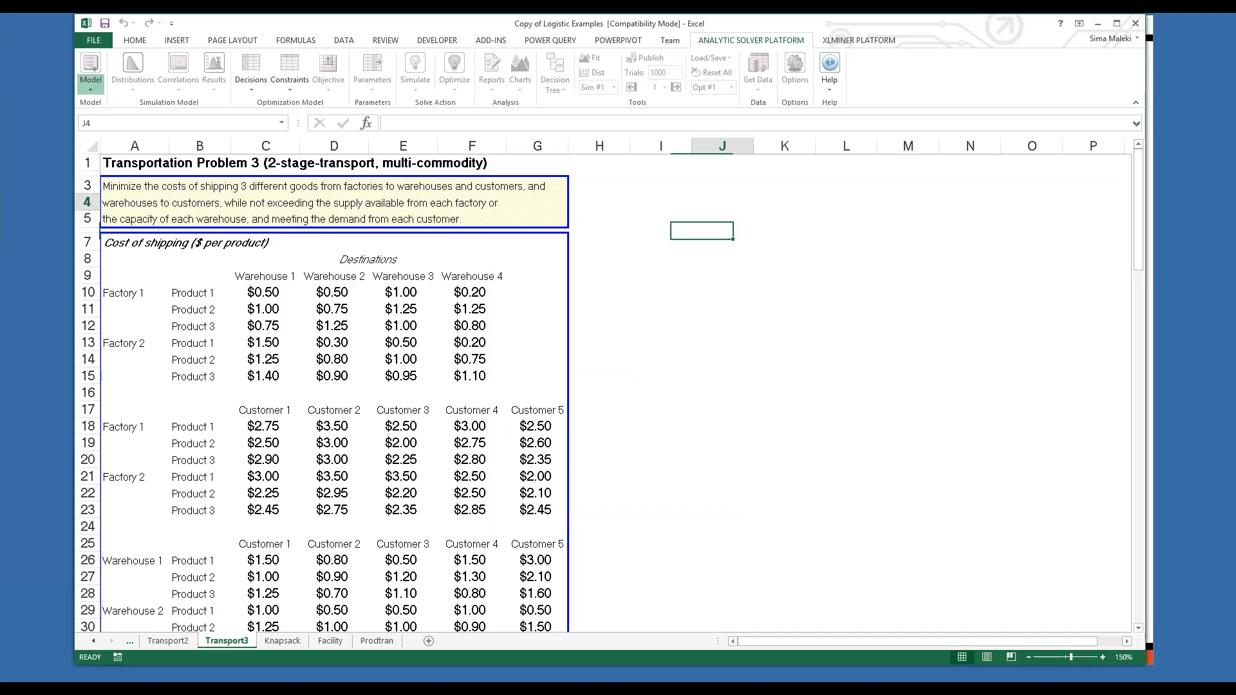
Step: Reopen the product selection and apply Premium Solver Platform as the active product
left_click(831, 90)
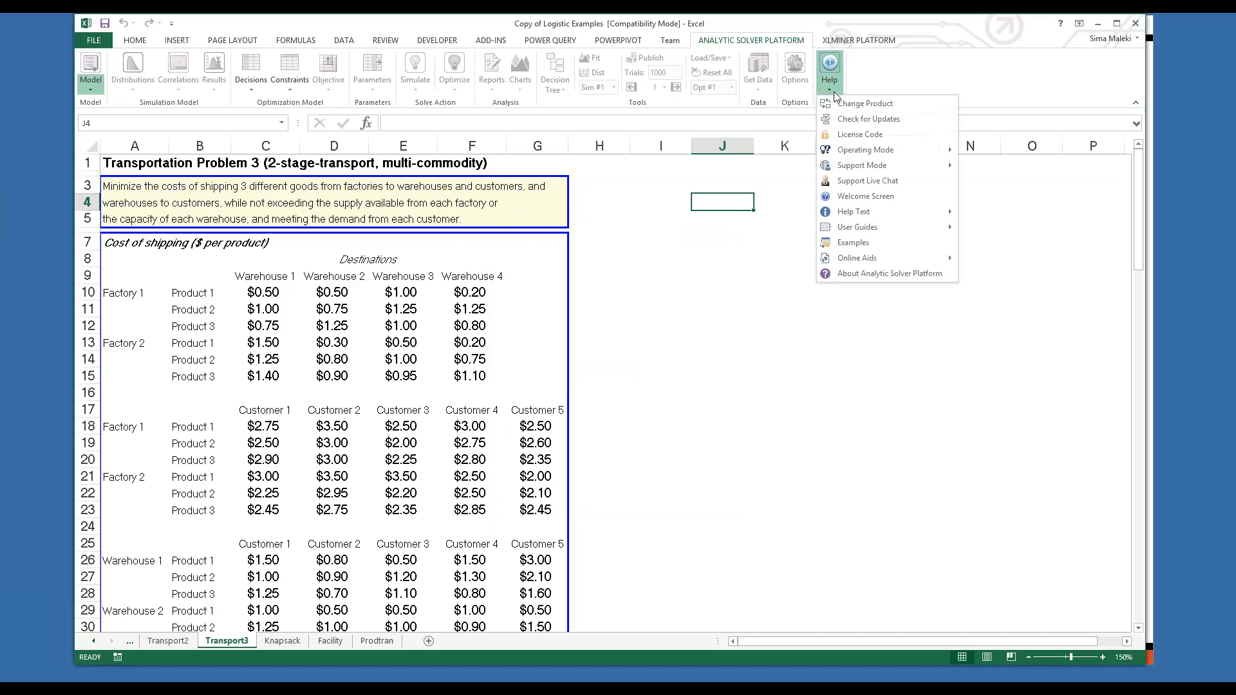
left_click(844, 106)
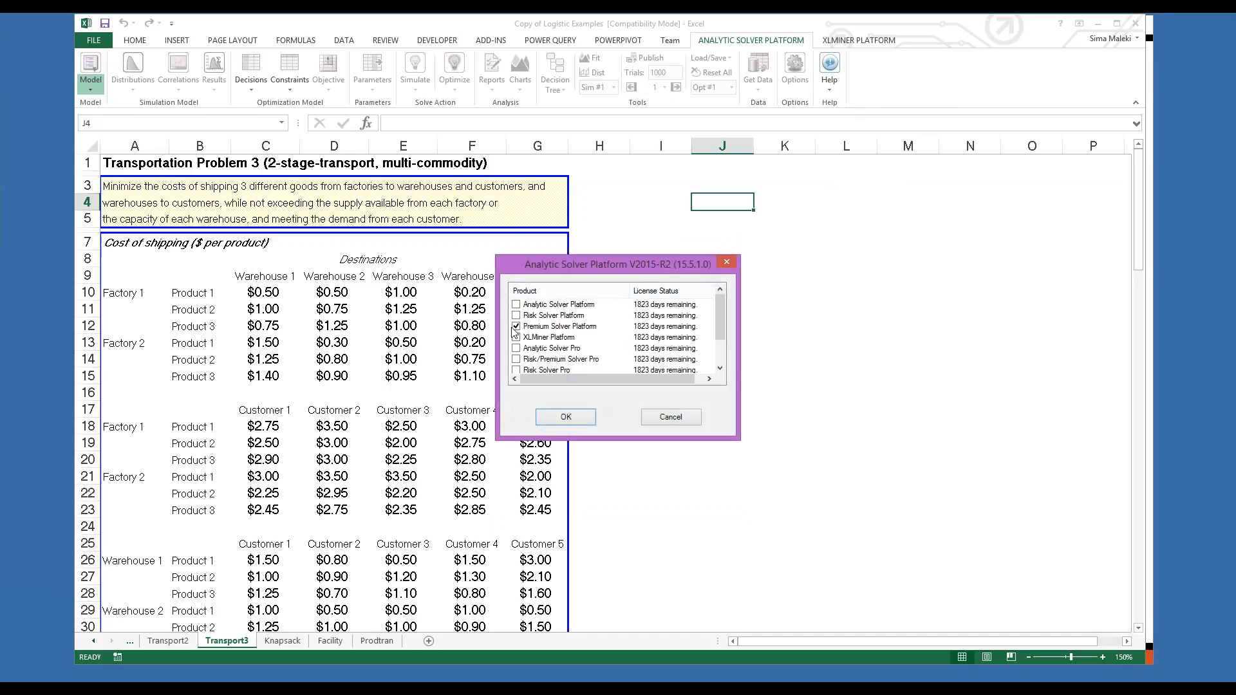
left_click(565, 417)
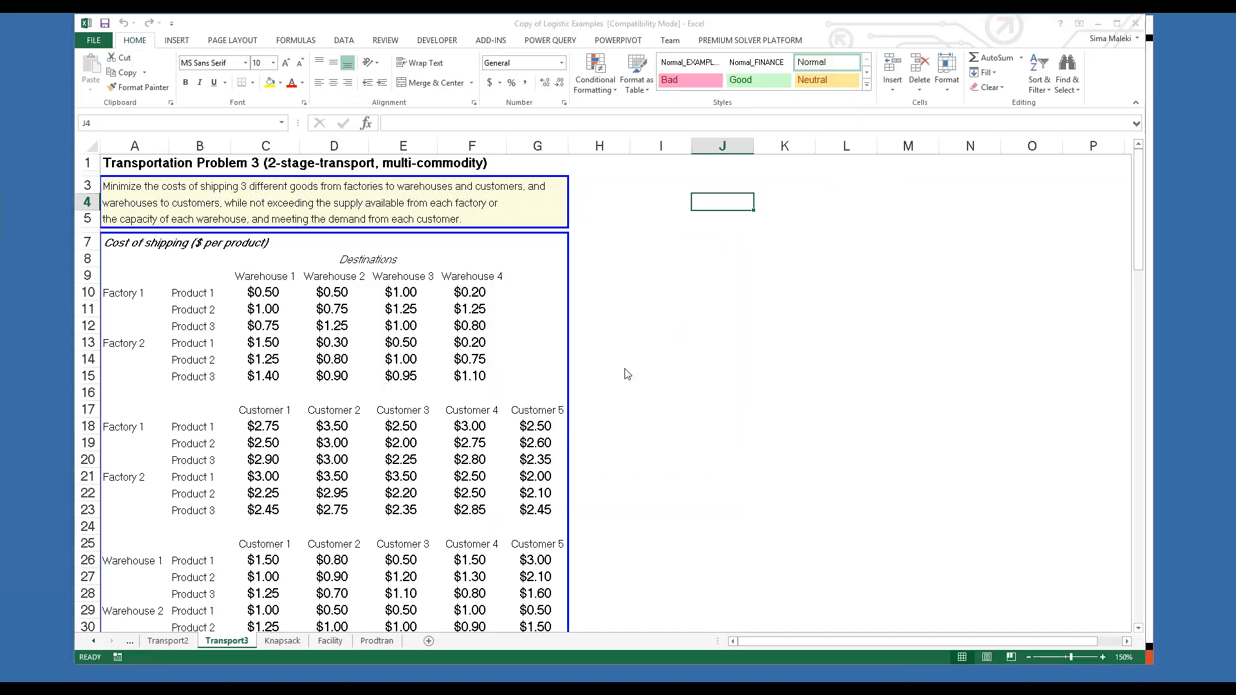
Step: Show the Premium Solver Platform task pane, widen it and display the optimization model outline
left_click(766, 41)
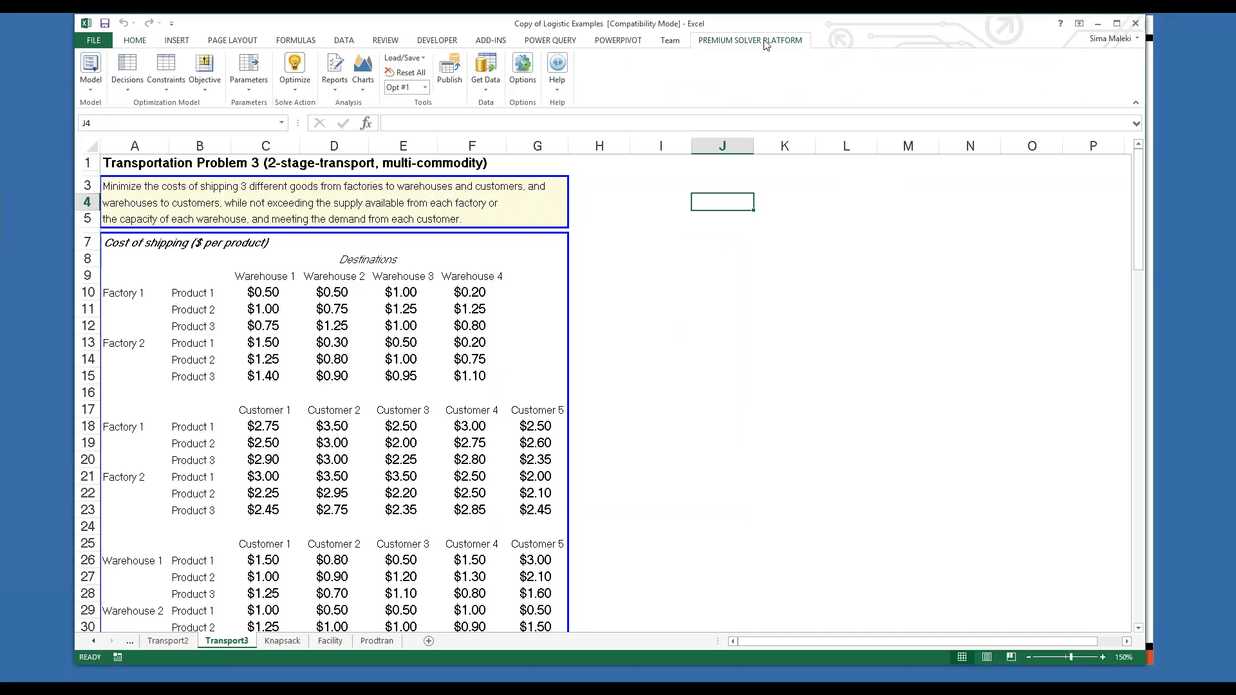
left_click(91, 71)
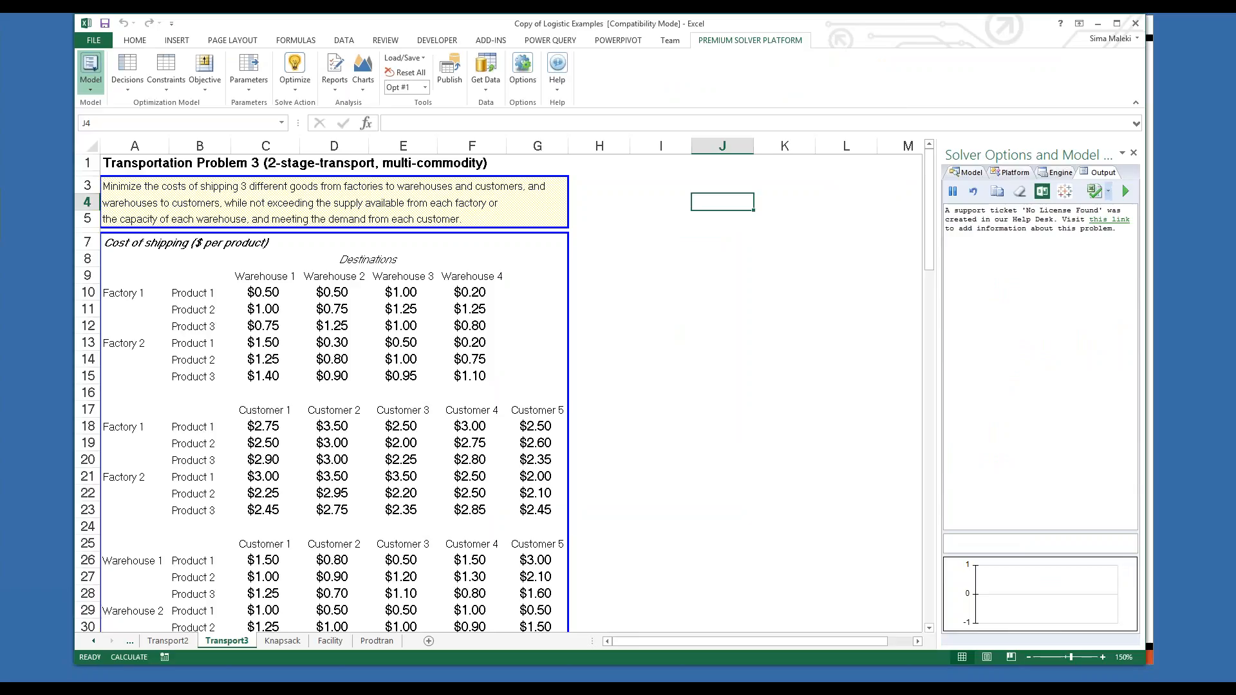
left_click(1019, 195)
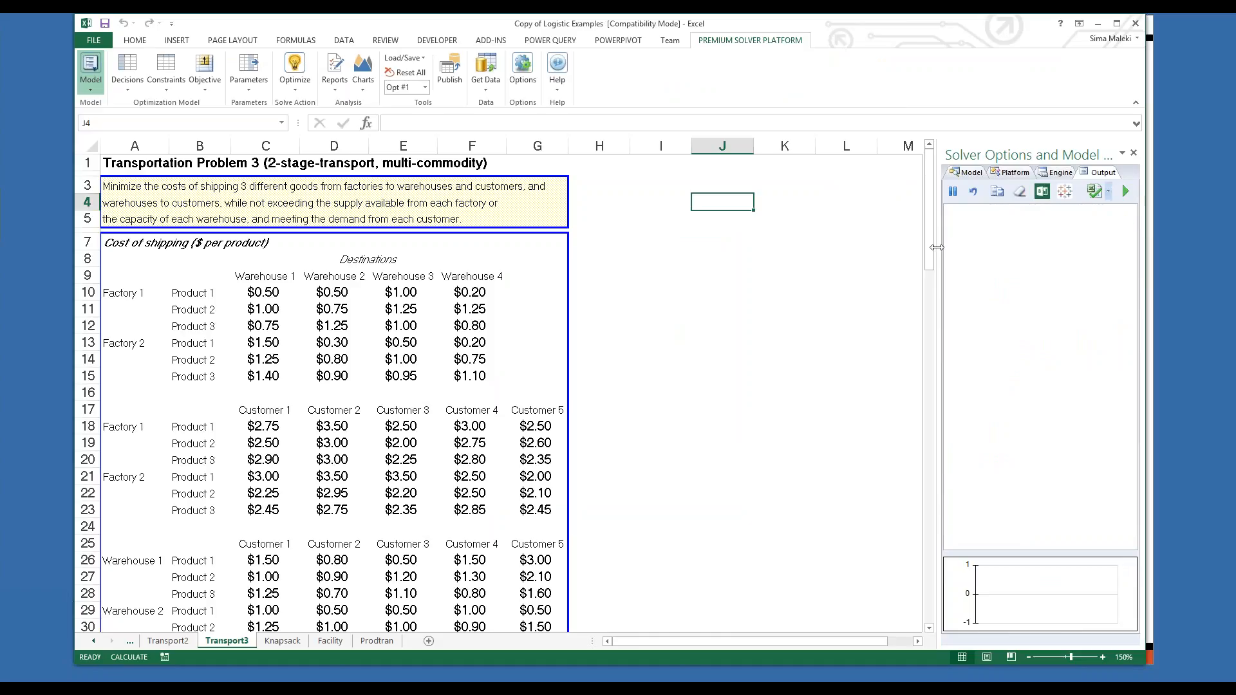
left_click_drag(905, 247, 879, 247)
left_click(905, 173)
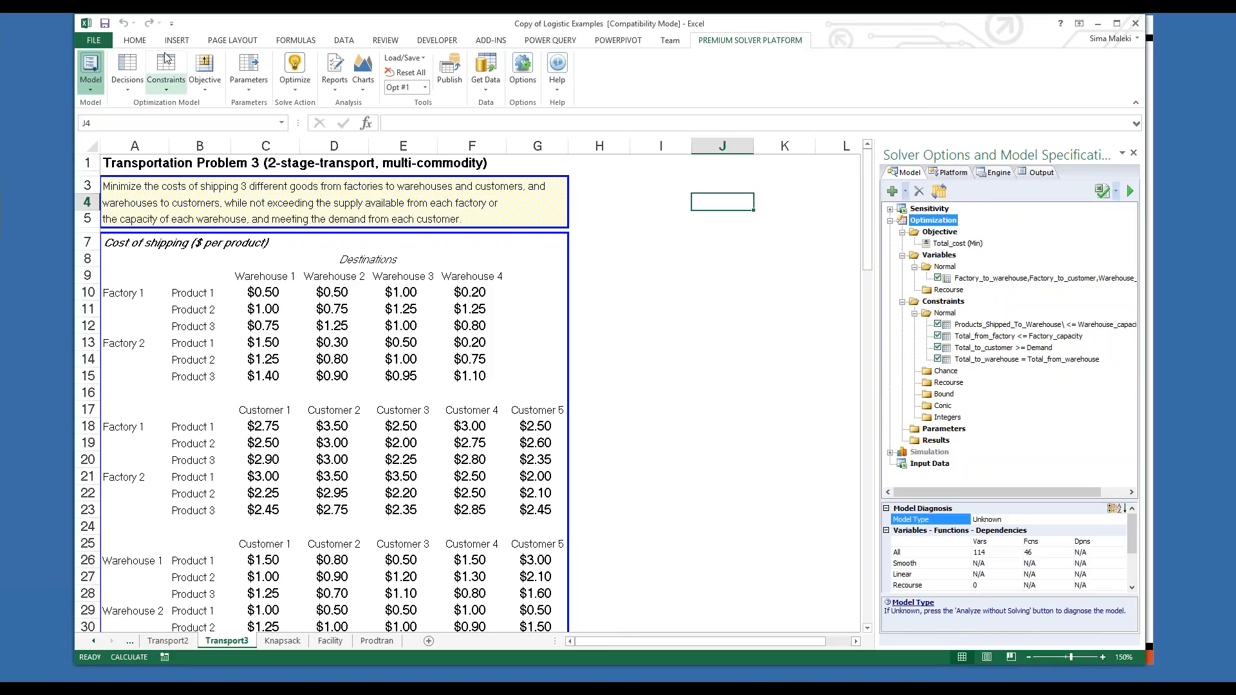
Step: Examine the model-building commands and the parameter types offered by Premium Solver Platform
left_click(93, 67)
left_click(94, 67)
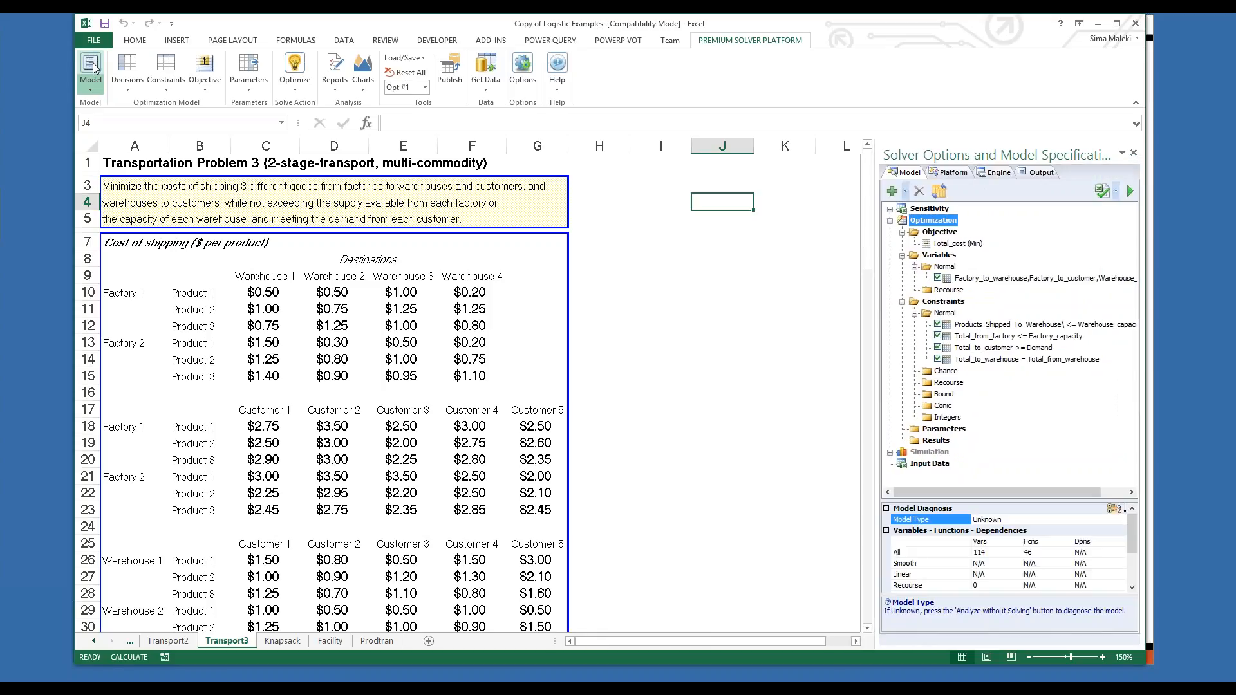
left_click(90, 90)
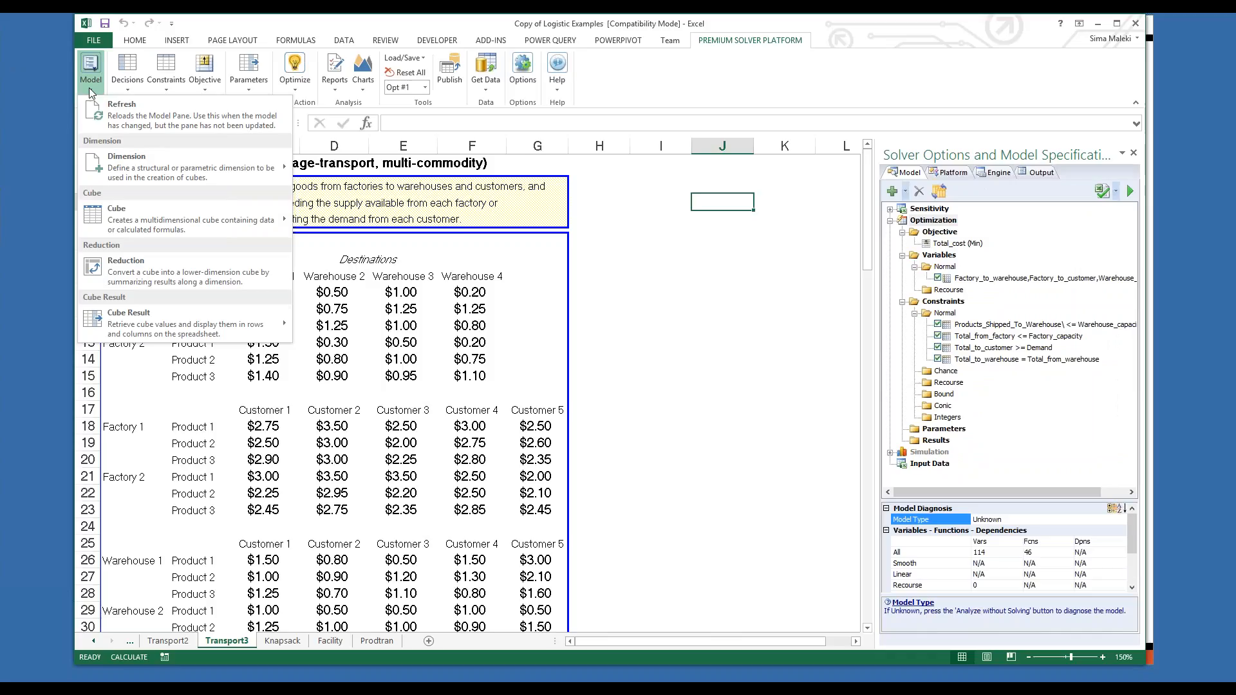
left_click(661, 89)
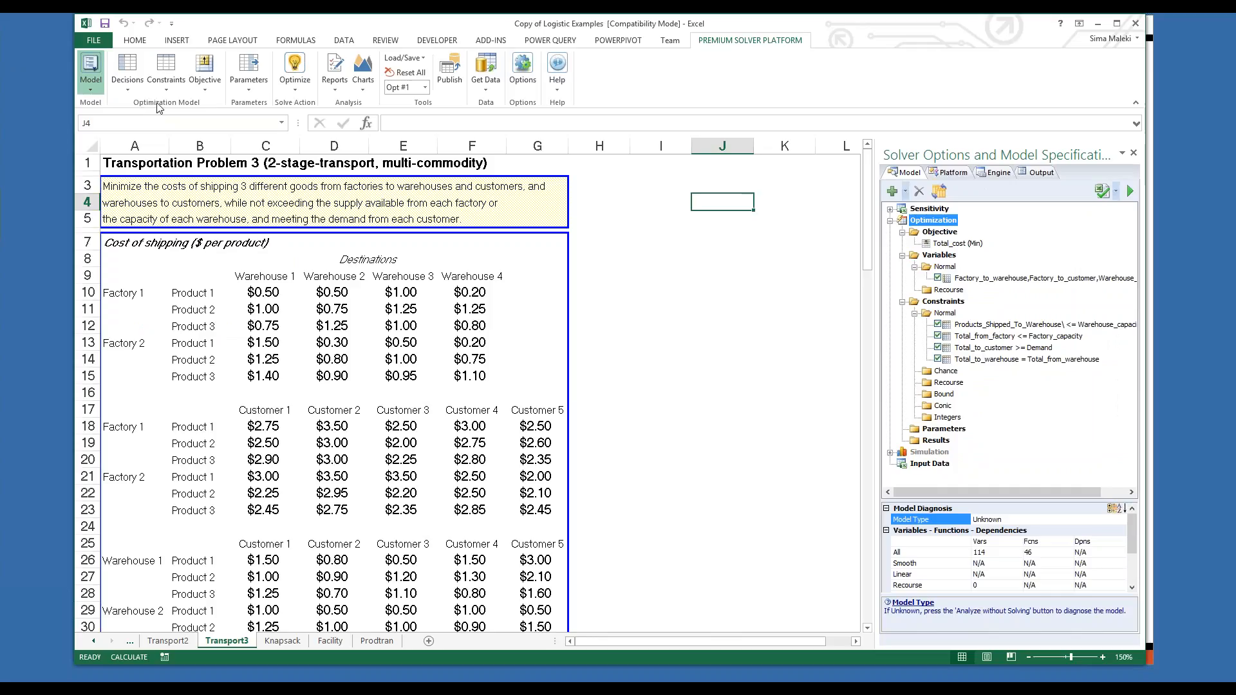
left_click(262, 98)
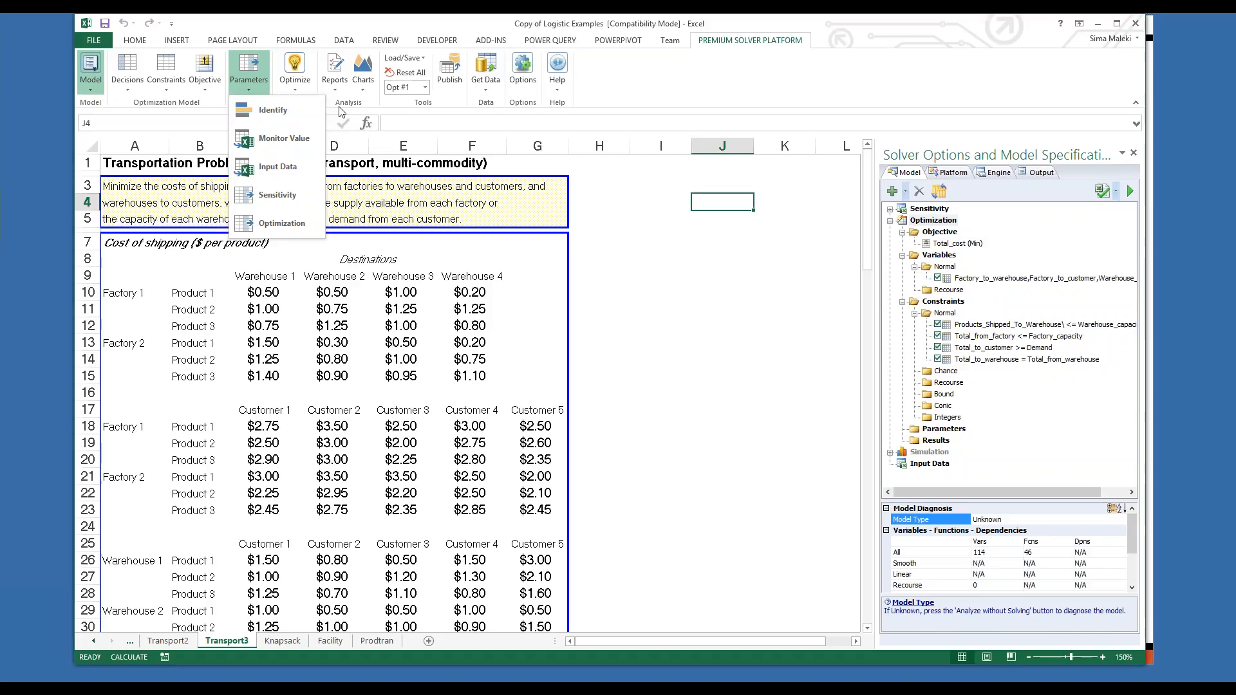
left_click(282, 223)
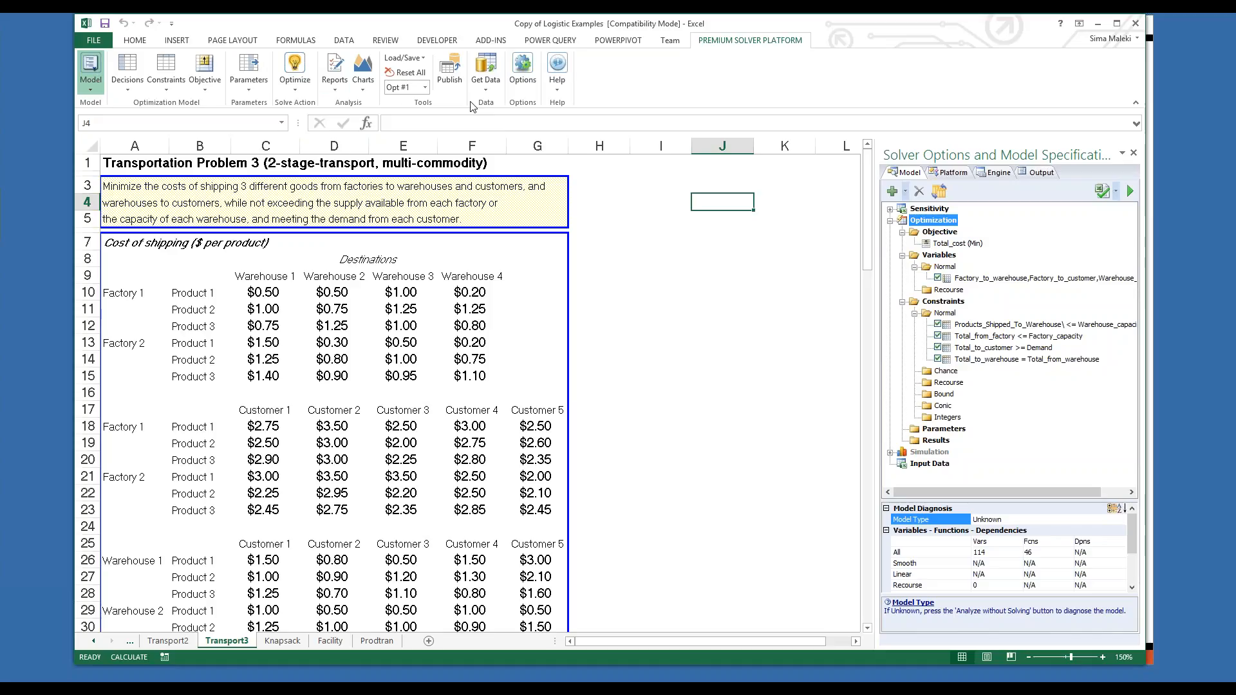
Step: Review the workbook publishing options without publishing, and look through the available help resources
left_click(448, 84)
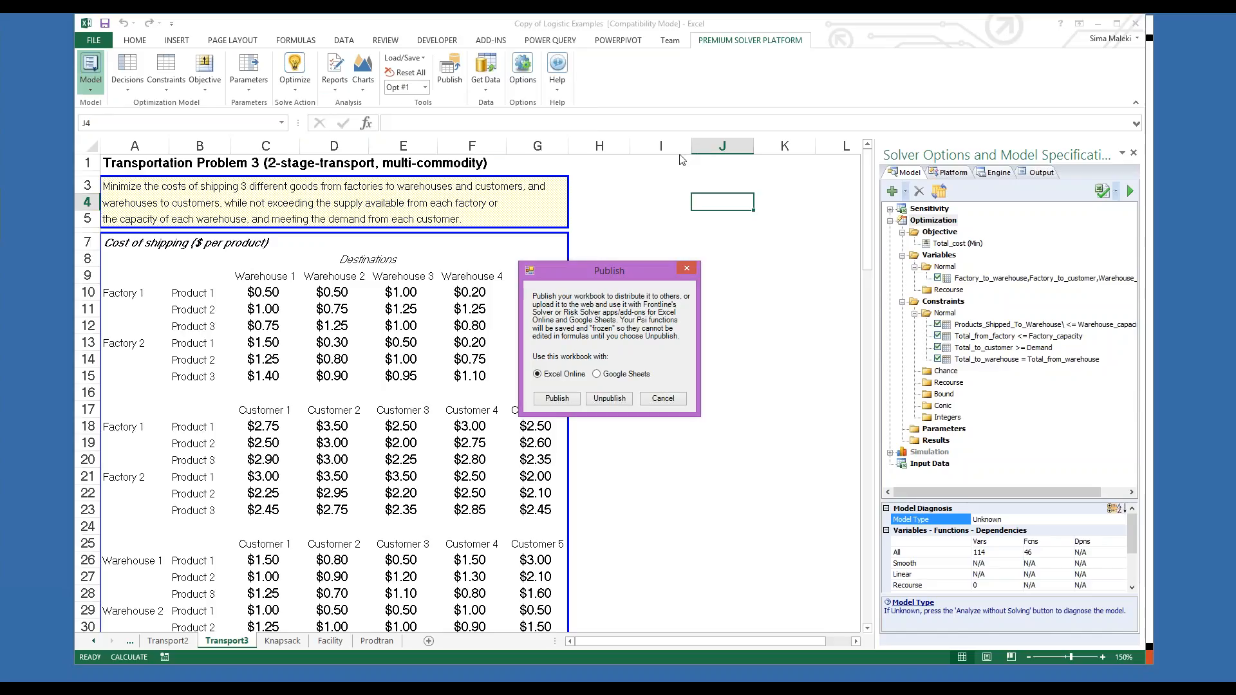
left_click(688, 269)
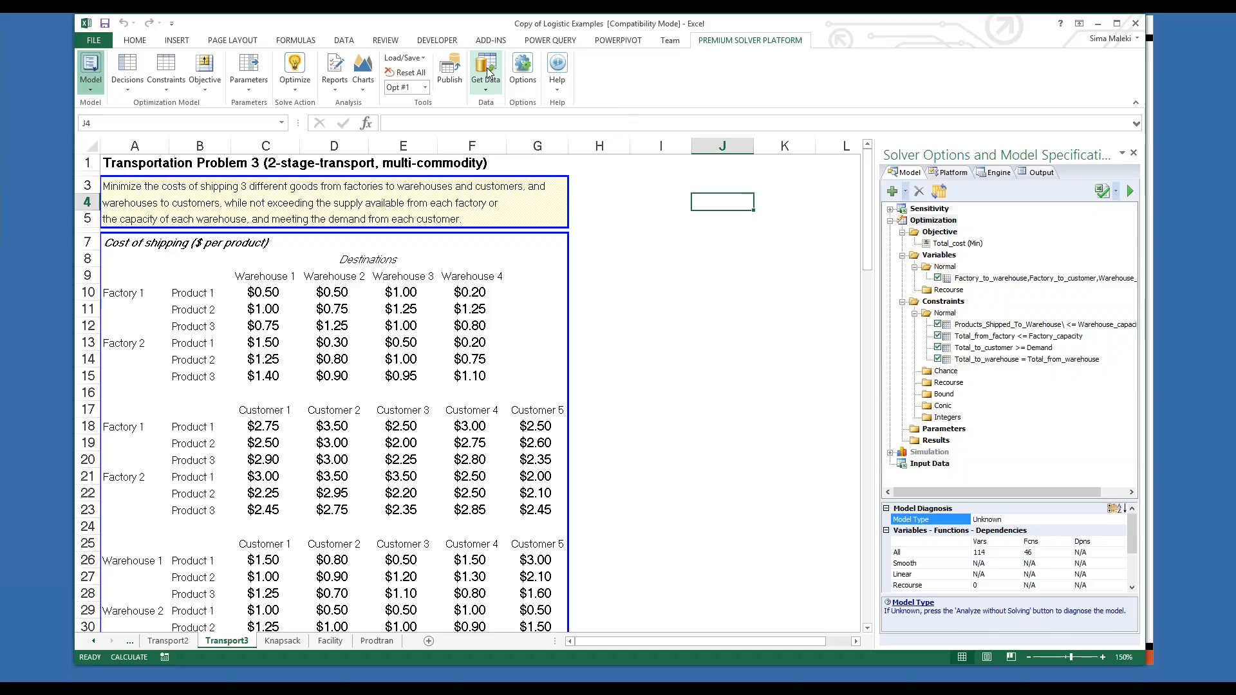
left_click(558, 92)
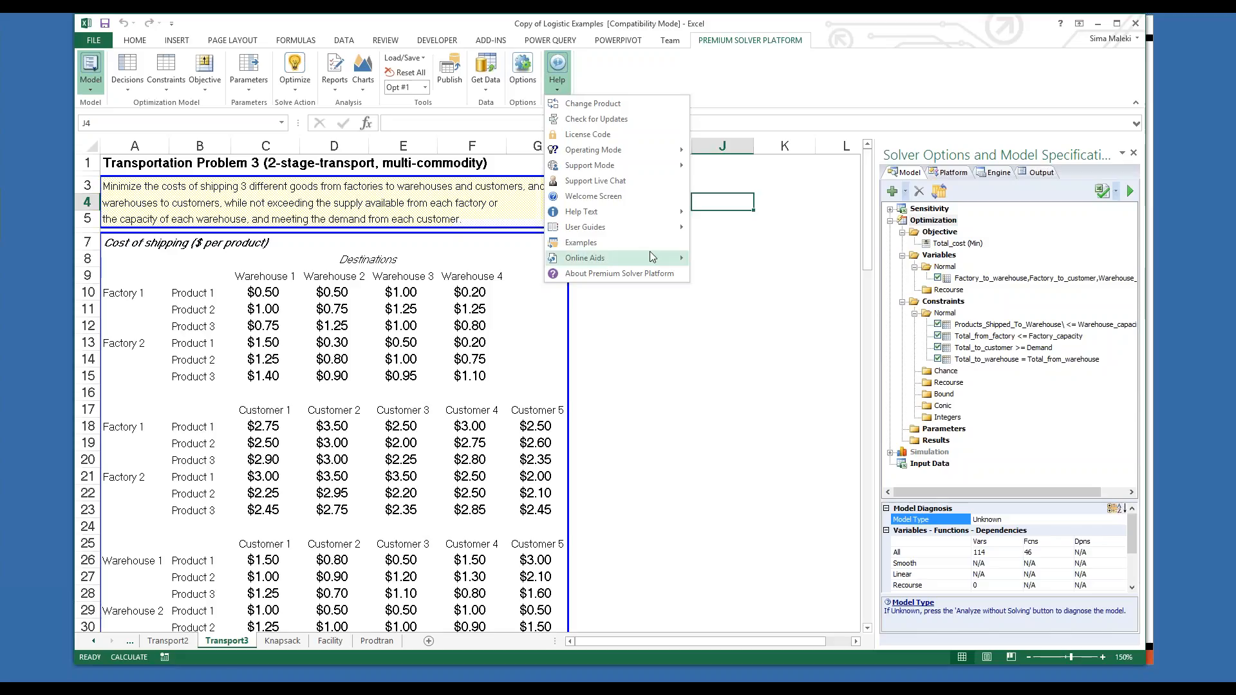
mouse_move(632, 229)
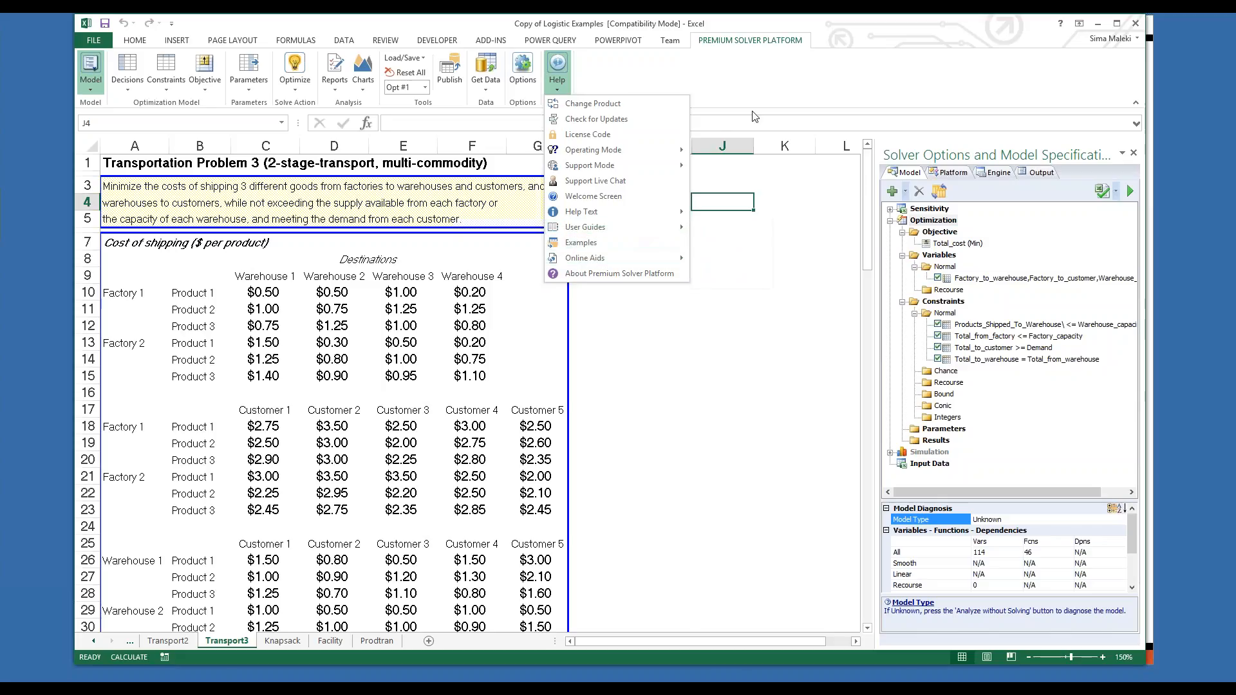
left_click(805, 84)
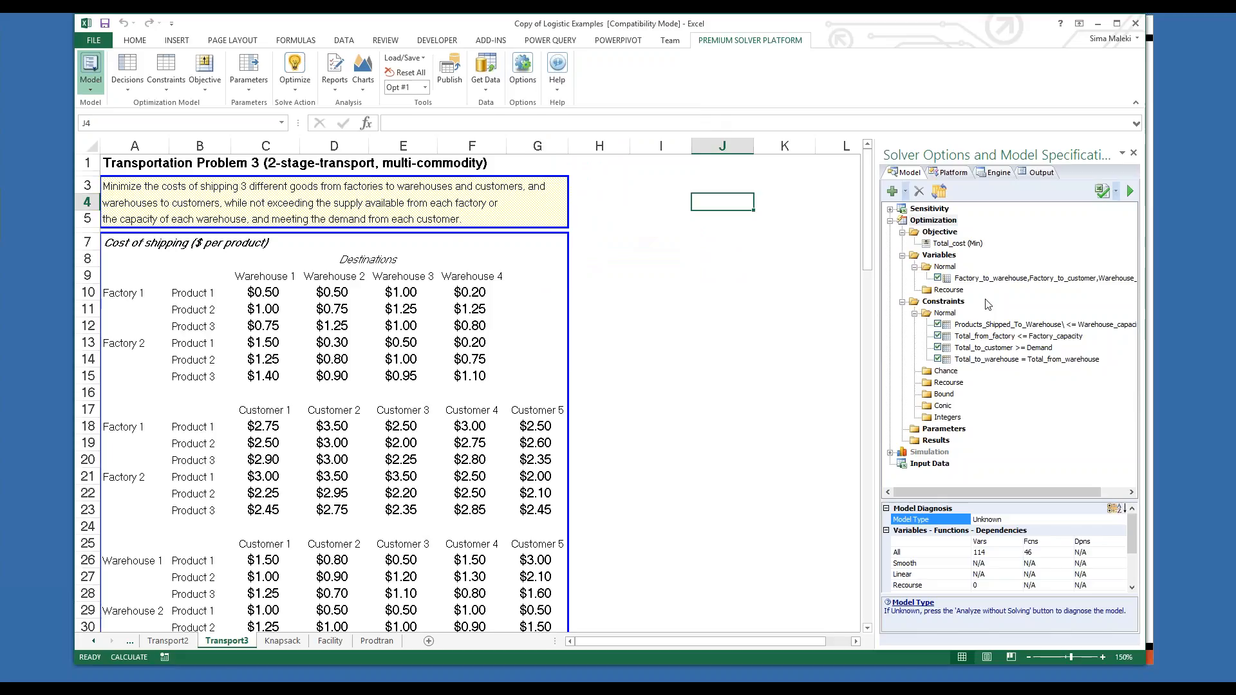
Step: Review the solver's platform options, engine settings and output log, and return to the model outline
left_click(963, 180)
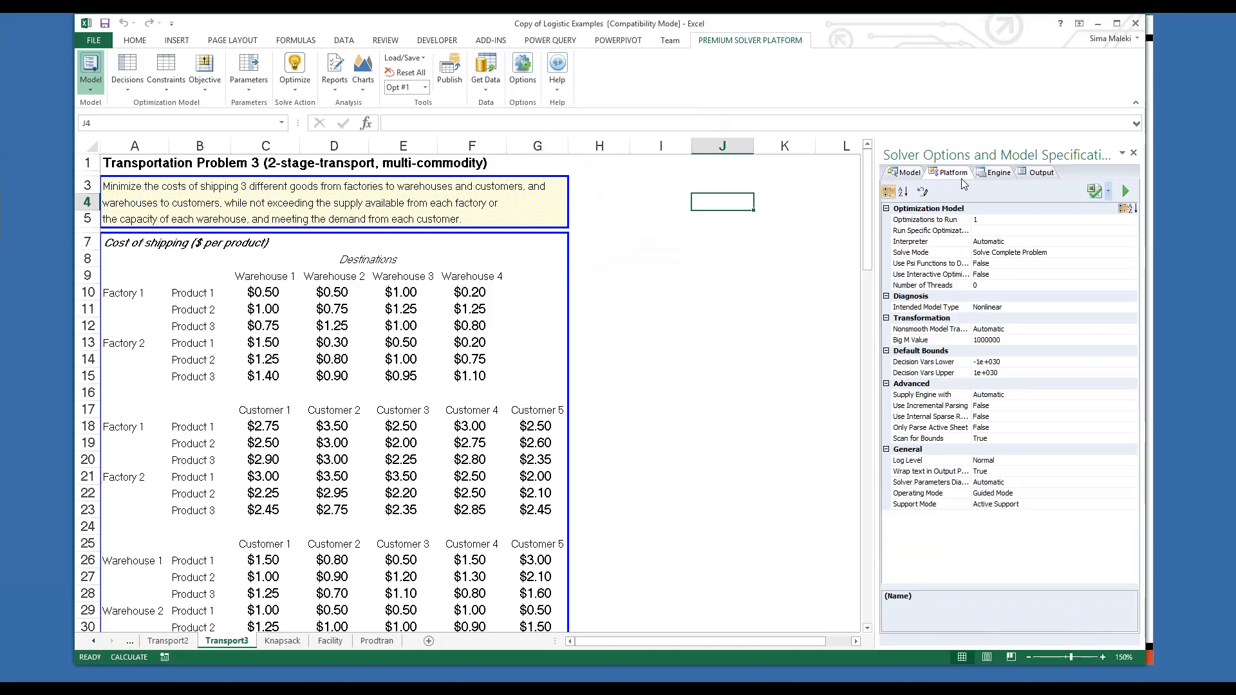
left_click(1000, 174)
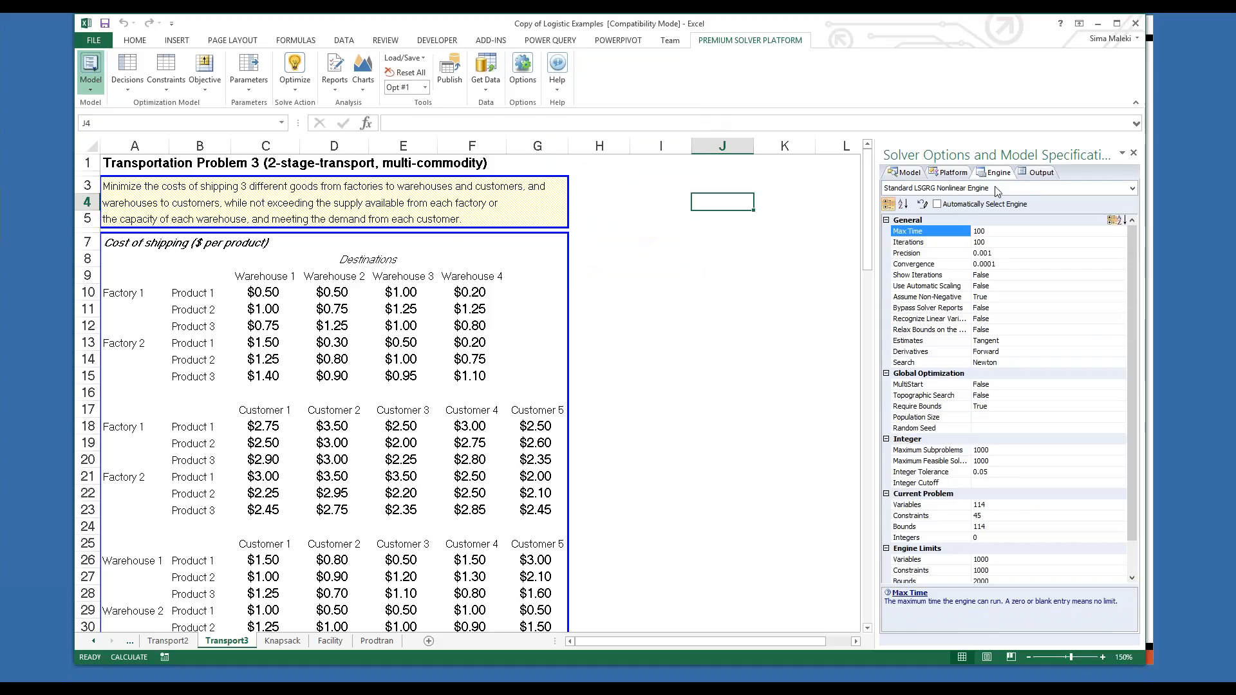
left_click(996, 188)
left_click(994, 187)
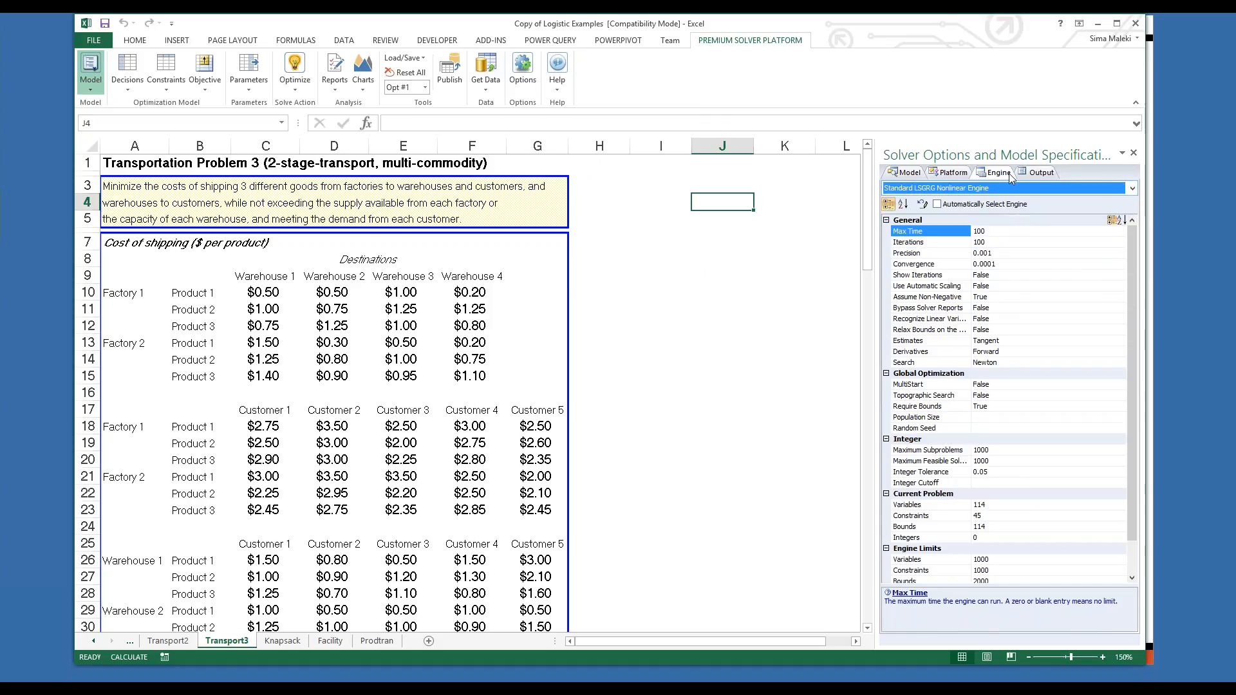
left_click(1024, 175)
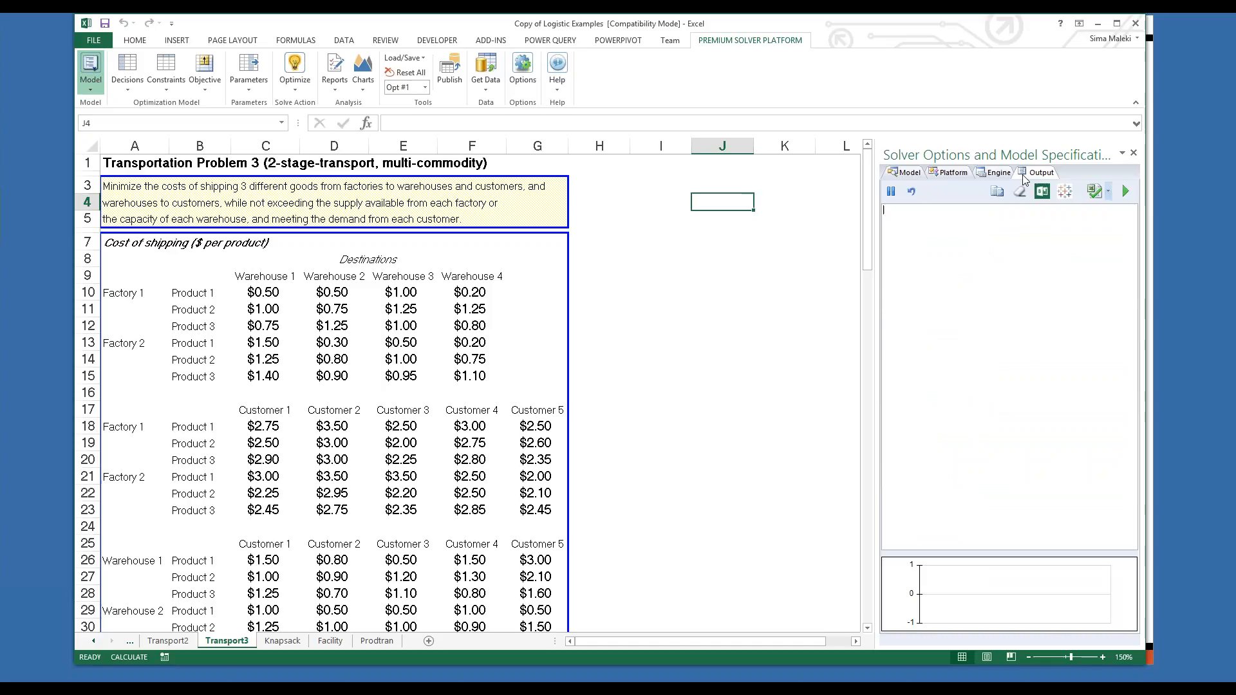
left_click(906, 173)
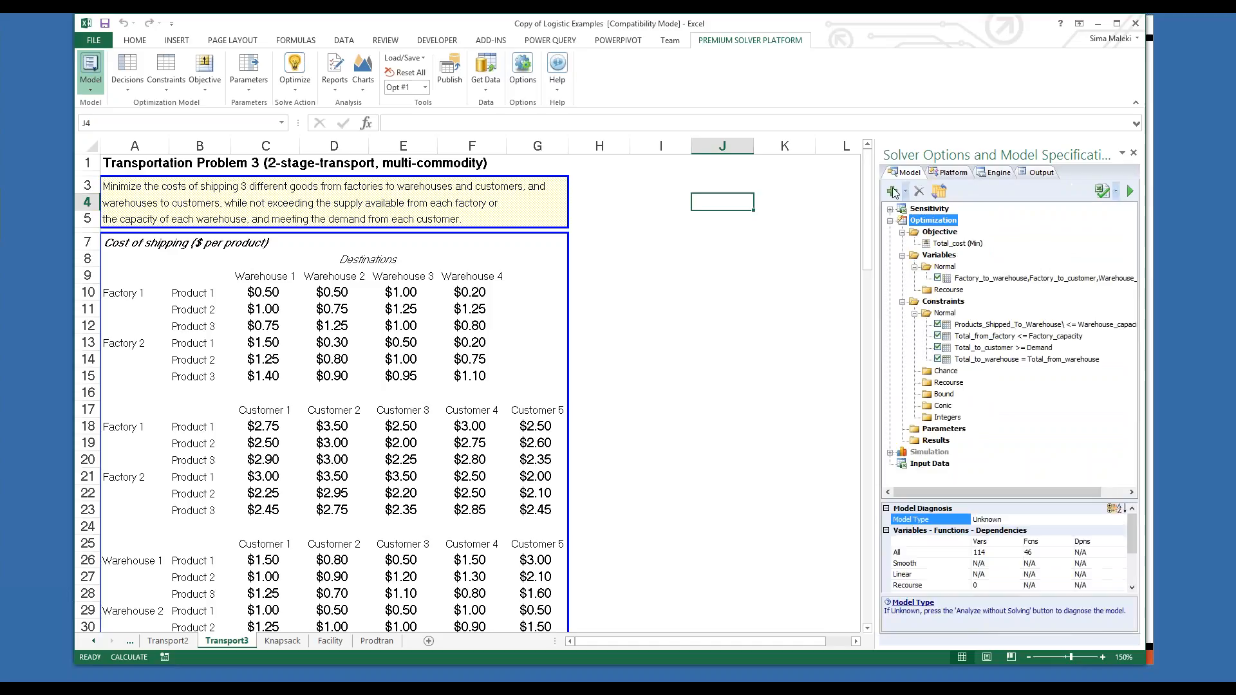
Step: Highlight the factory-to-warehouse shipping costs in B10:F15, and the factory-to-customer costs in C18:F24
left_click(606, 335)
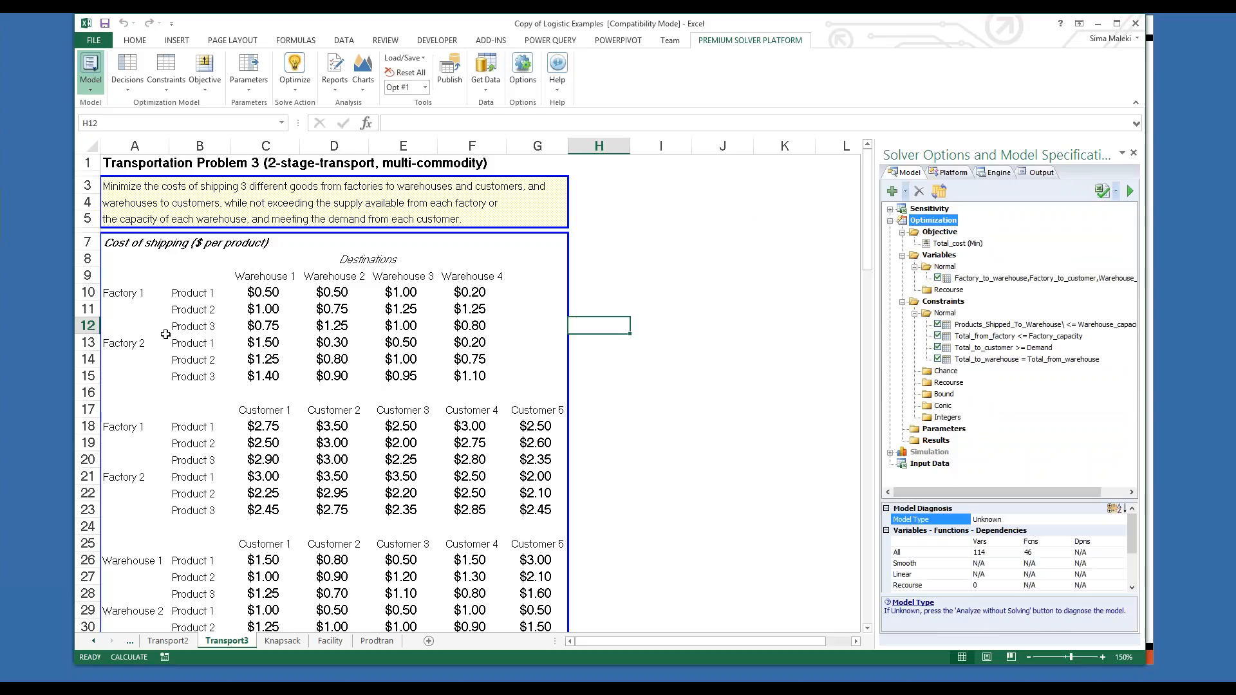
left_click(209, 293)
left_click_drag(209, 293, 493, 373)
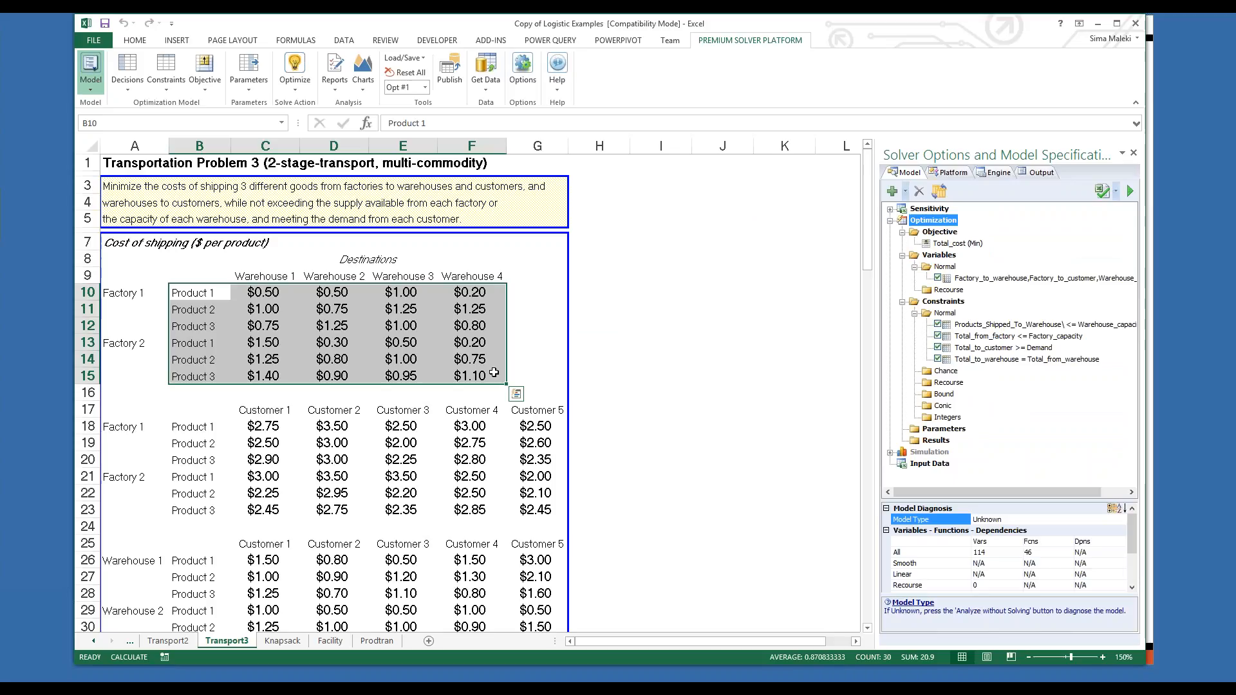
left_click_drag(259, 427, 461, 517)
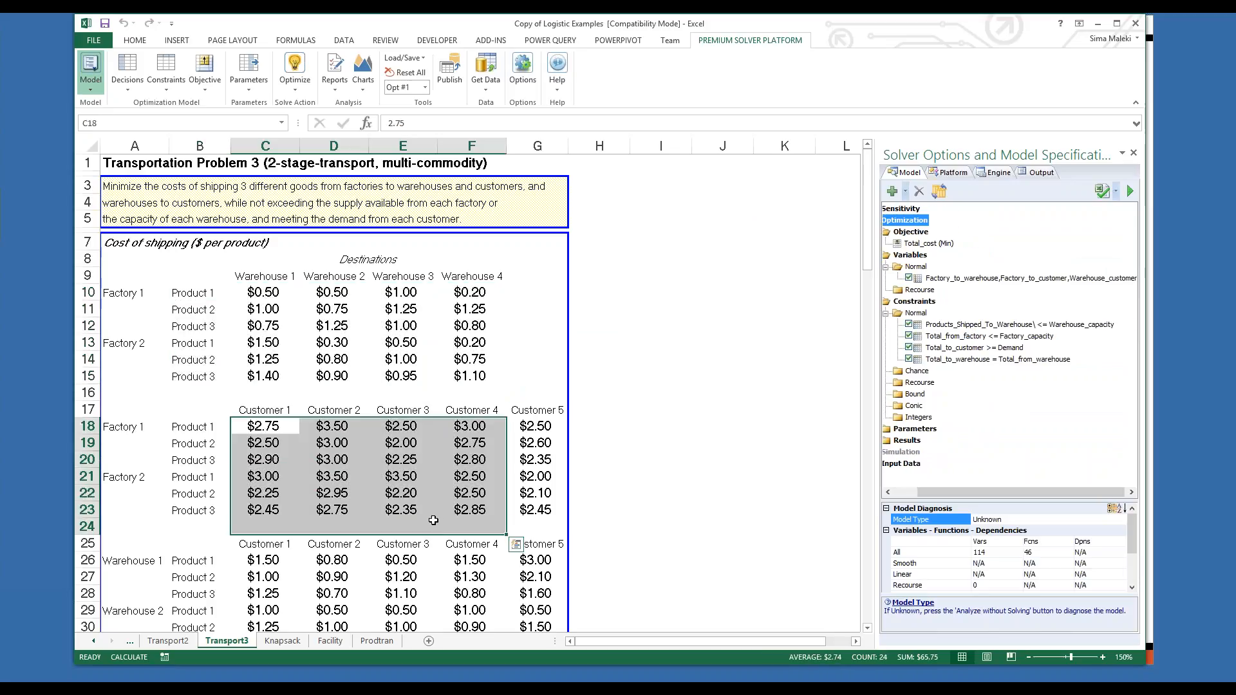
Step: Look over the warehouse-to-customer costs, and highlight the shipment quantities in C55:F60 and C72:G82
left_click_drag(401, 577, 400, 593)
left_click_drag(867, 272, 869, 318)
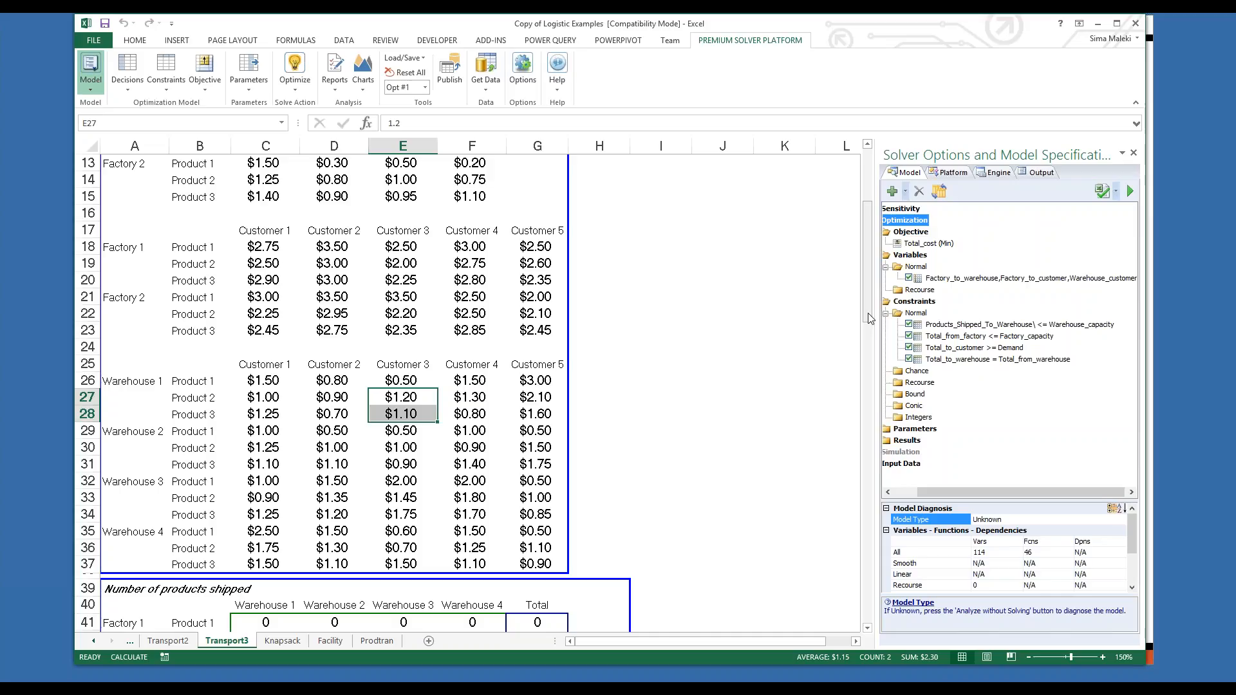
left_click_drag(868, 286, 866, 386)
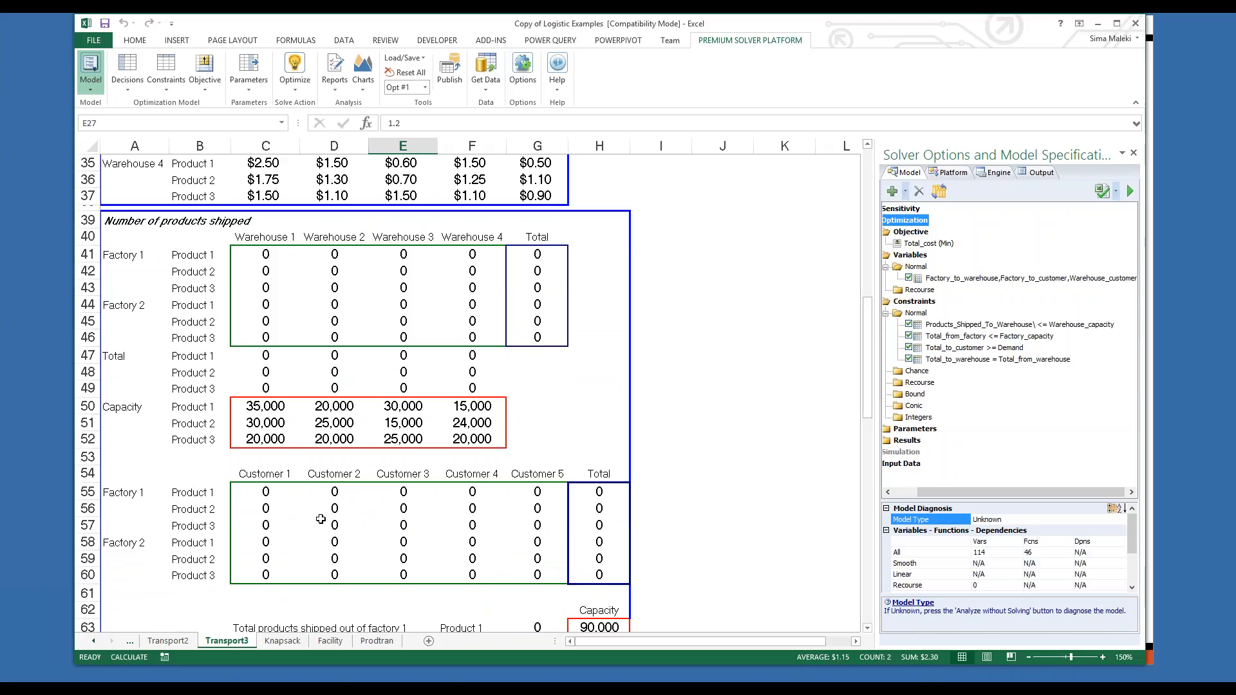
left_click_drag(265, 492, 496, 573)
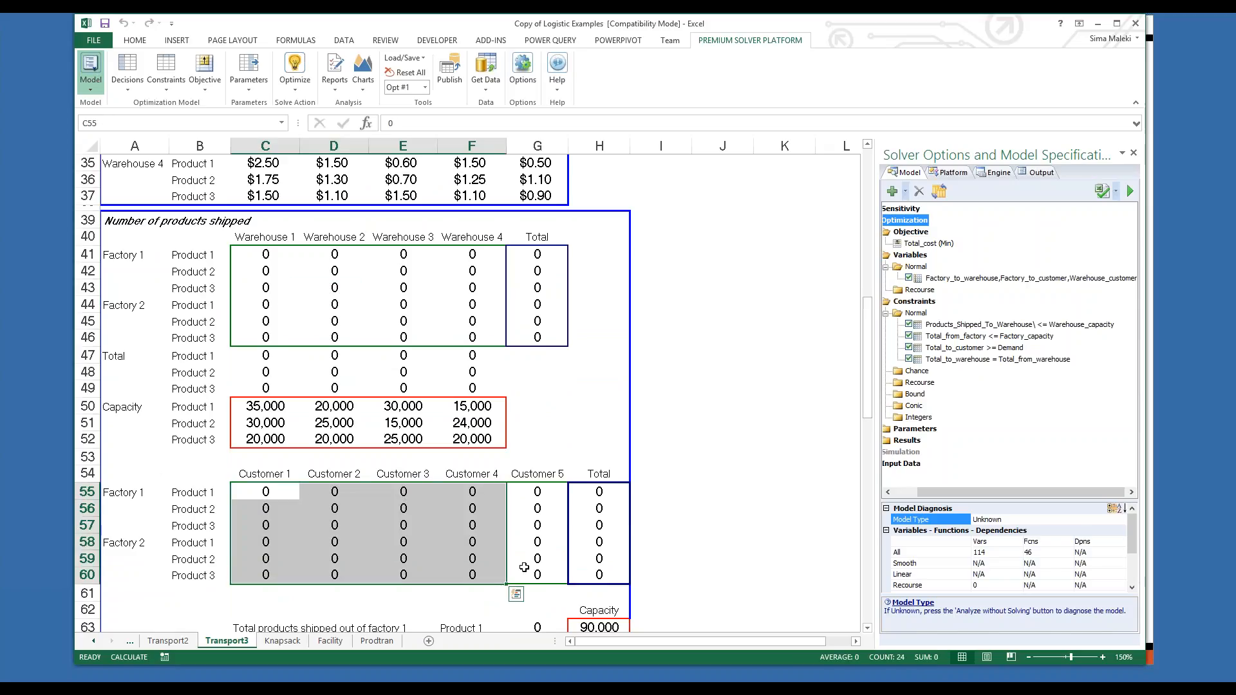
left_click_drag(867, 410, 866, 468)
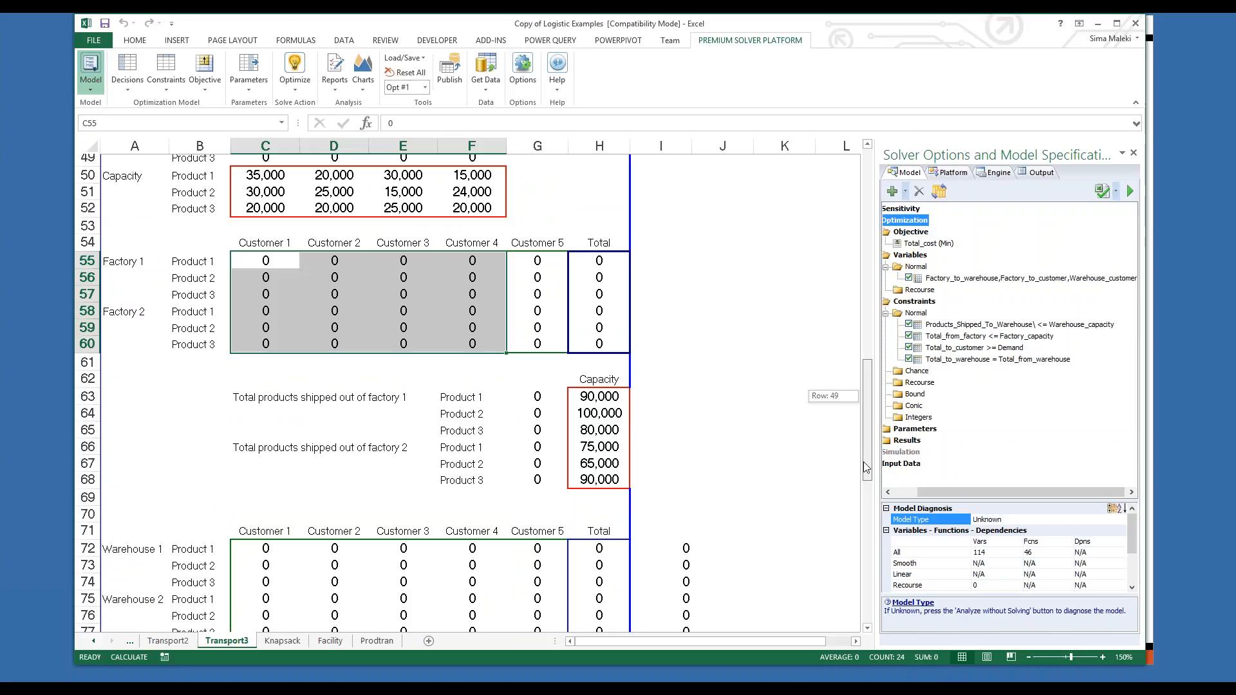
left_click_drag(866, 468, 866, 510)
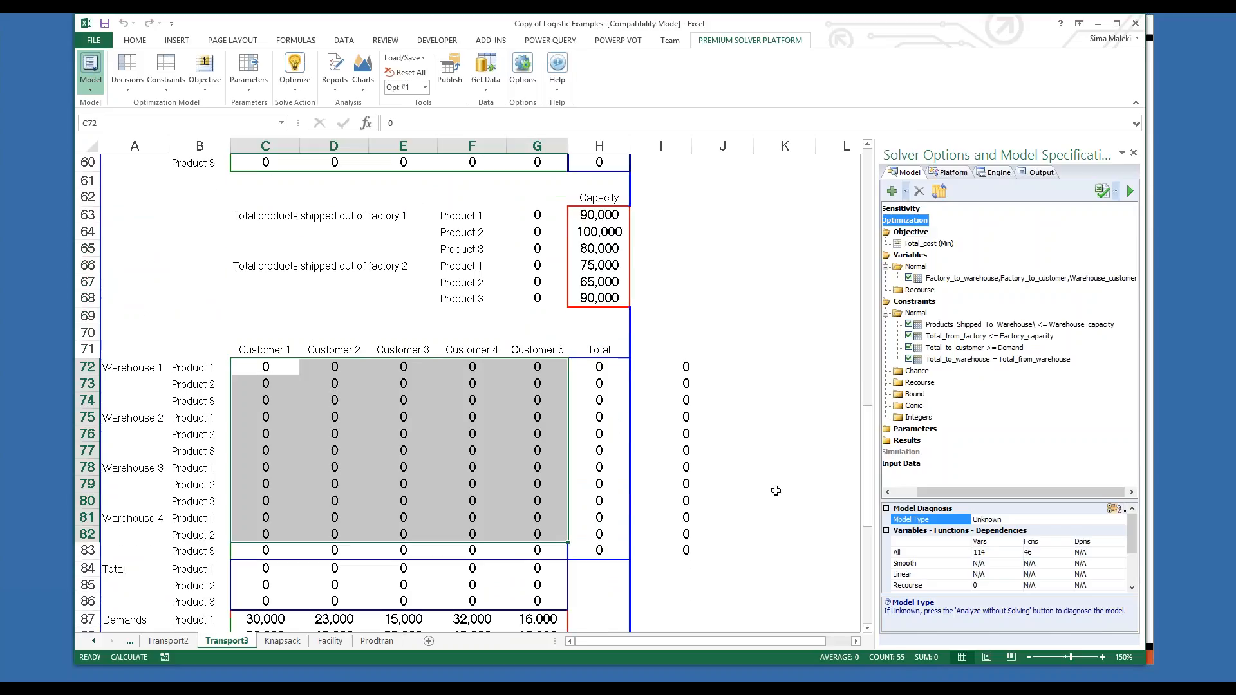
left_click(805, 398)
Step: Review the cell reference of the normal decision variables and keep the definition as it is
left_click(988, 284)
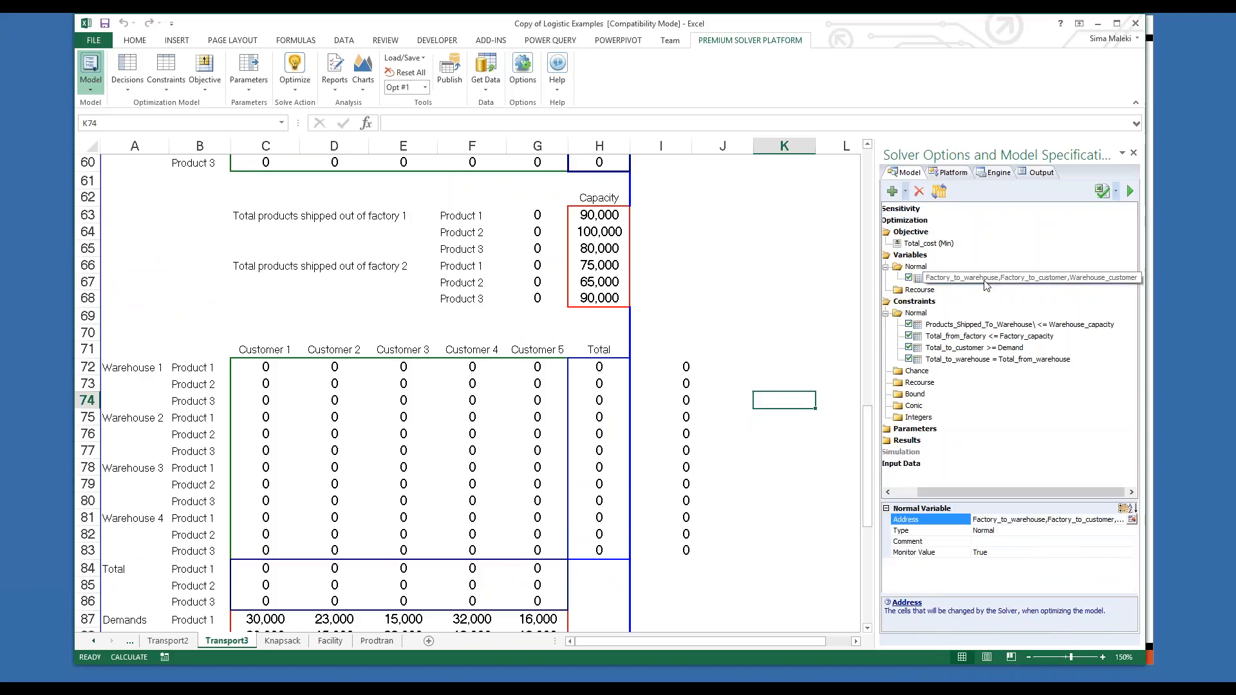
double_click(987, 284)
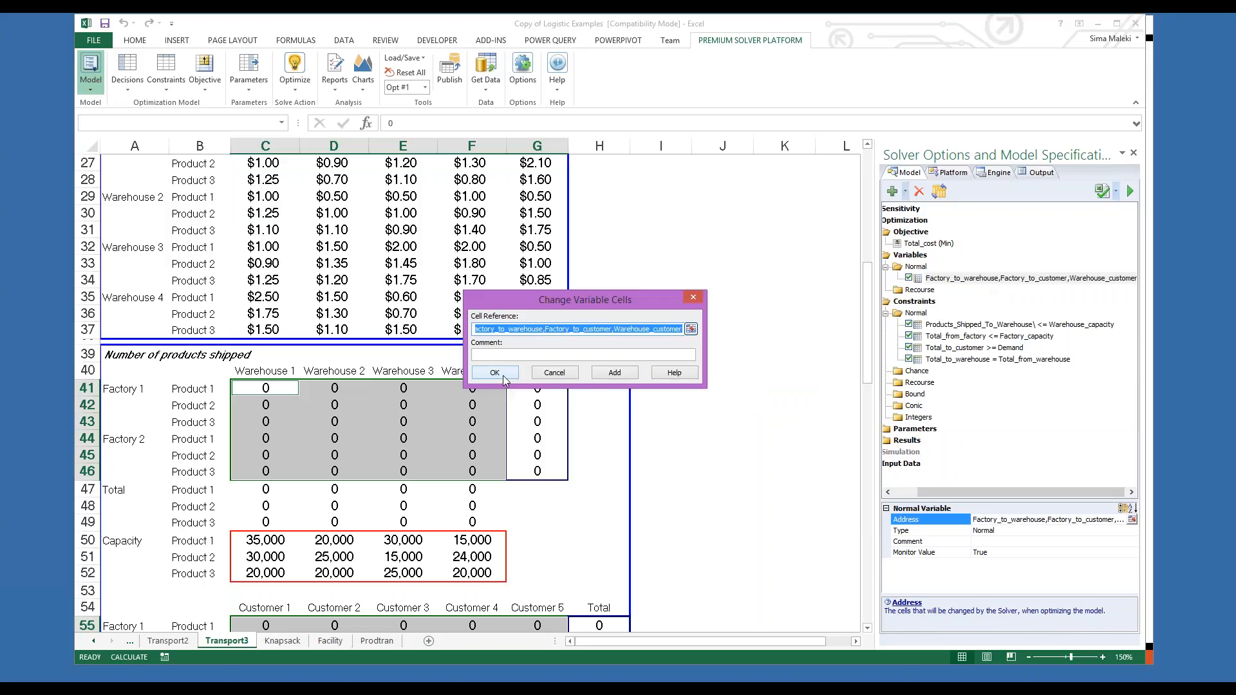
left_click(495, 373)
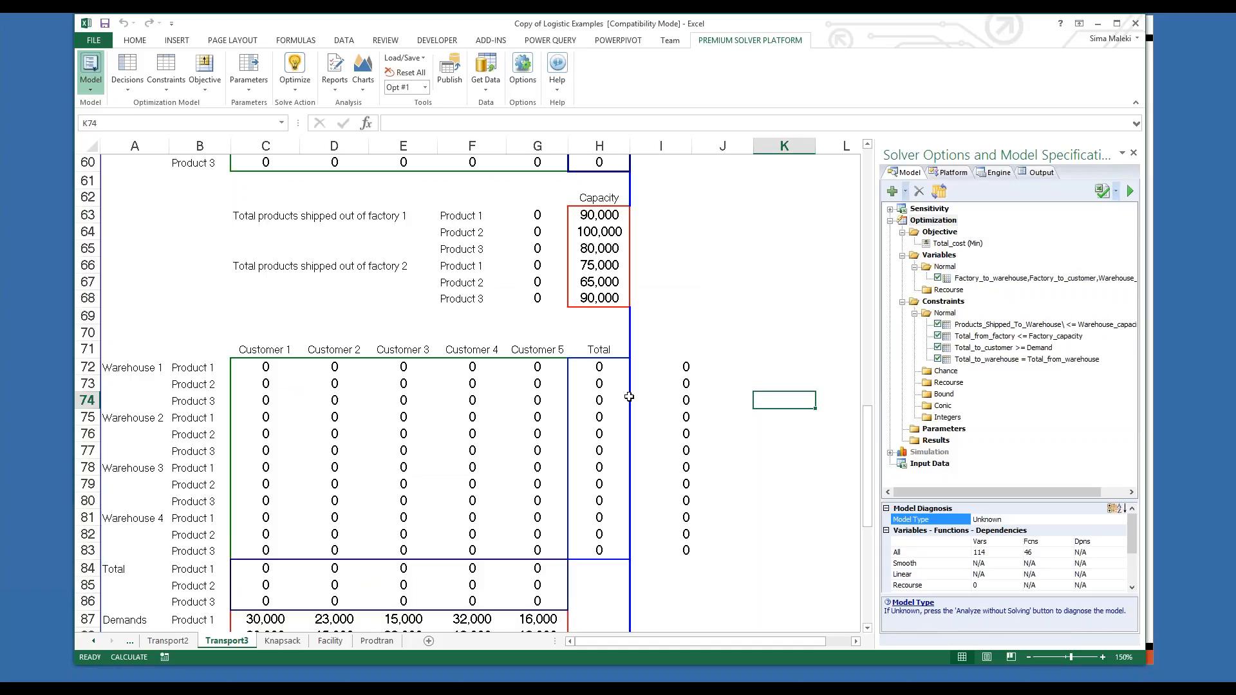
Step: Review the Total_cost minimization objective and close its definition without changes
left_click(972, 246)
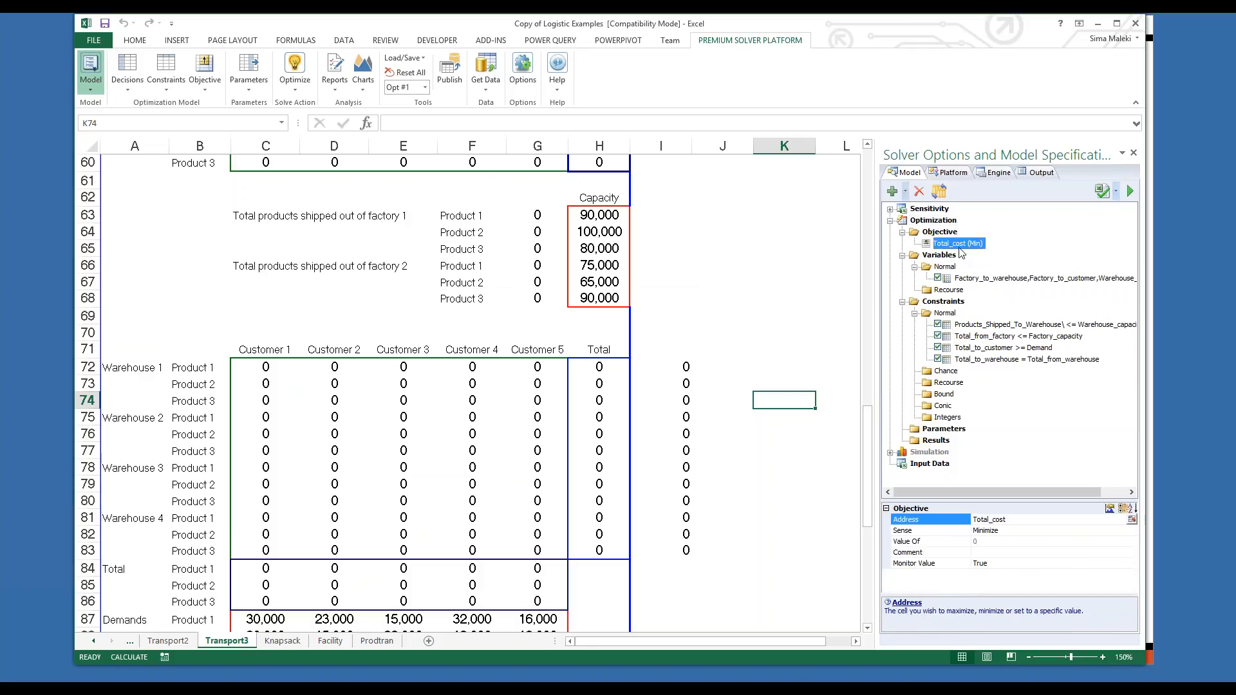
double_click(957, 244)
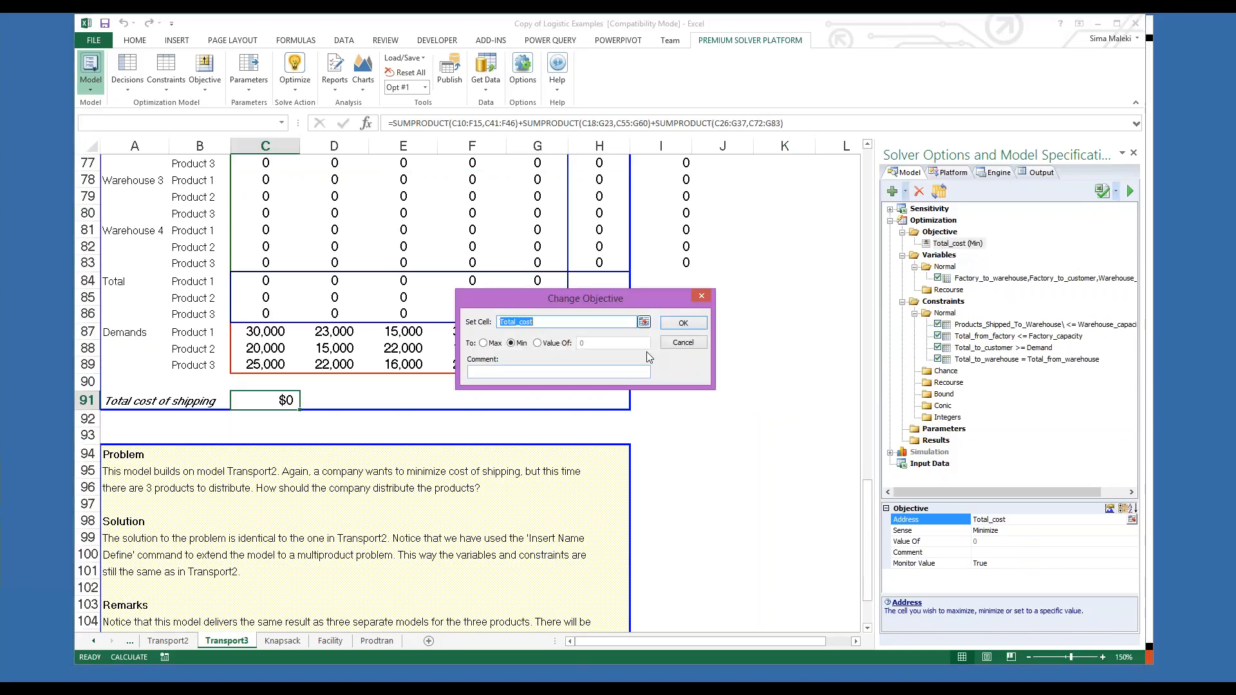
left_click(683, 323)
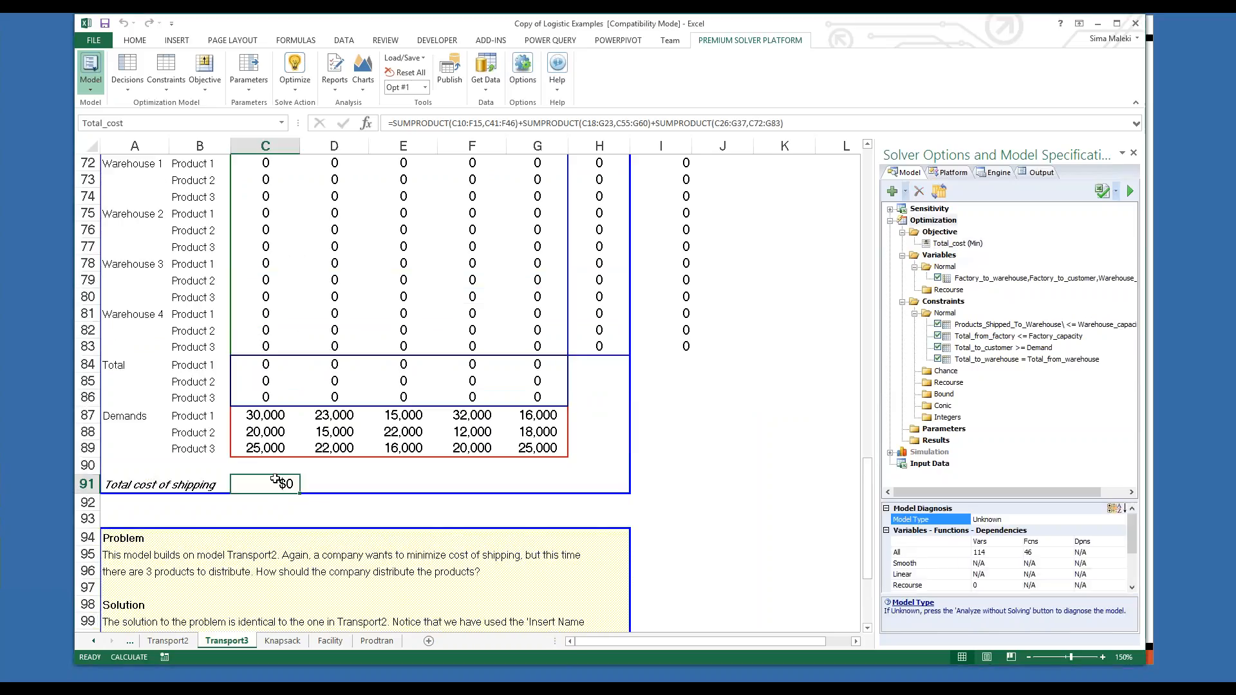
Step: Inspect the SUMPRODUCT formula in the total shipping cost cell C91, highlighting its C41:F46 reference
left_click(440, 123)
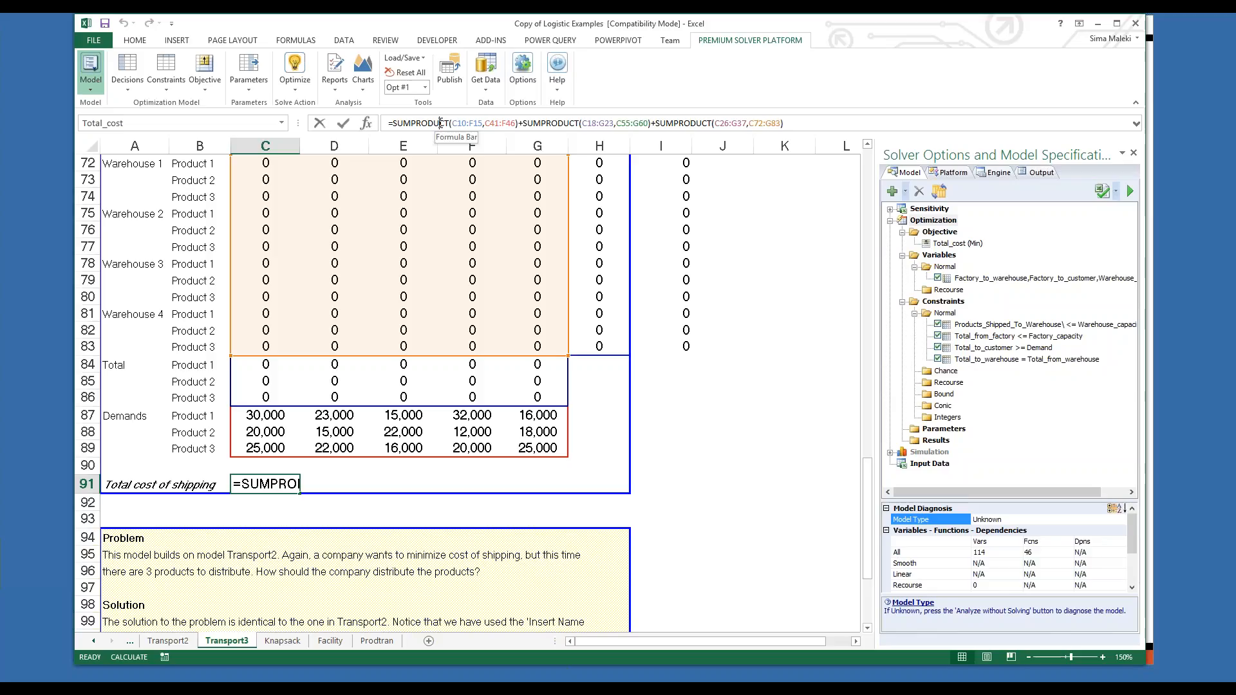
left_click(440, 123)
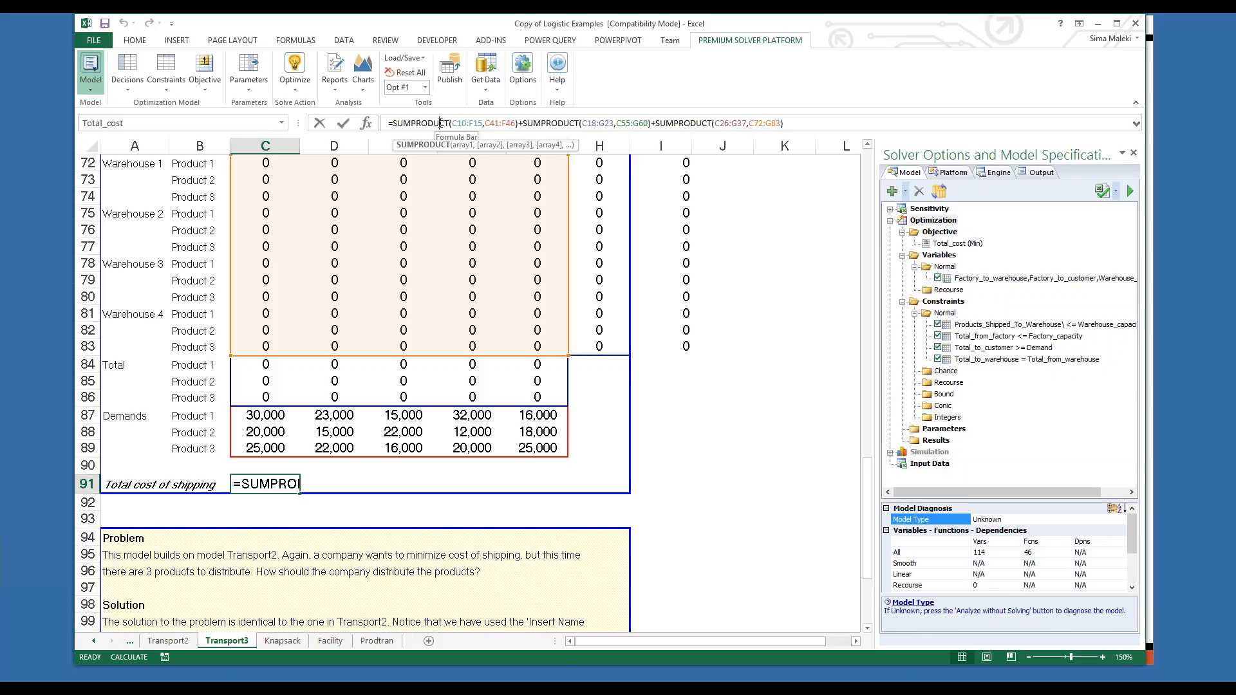
left_click(440, 122)
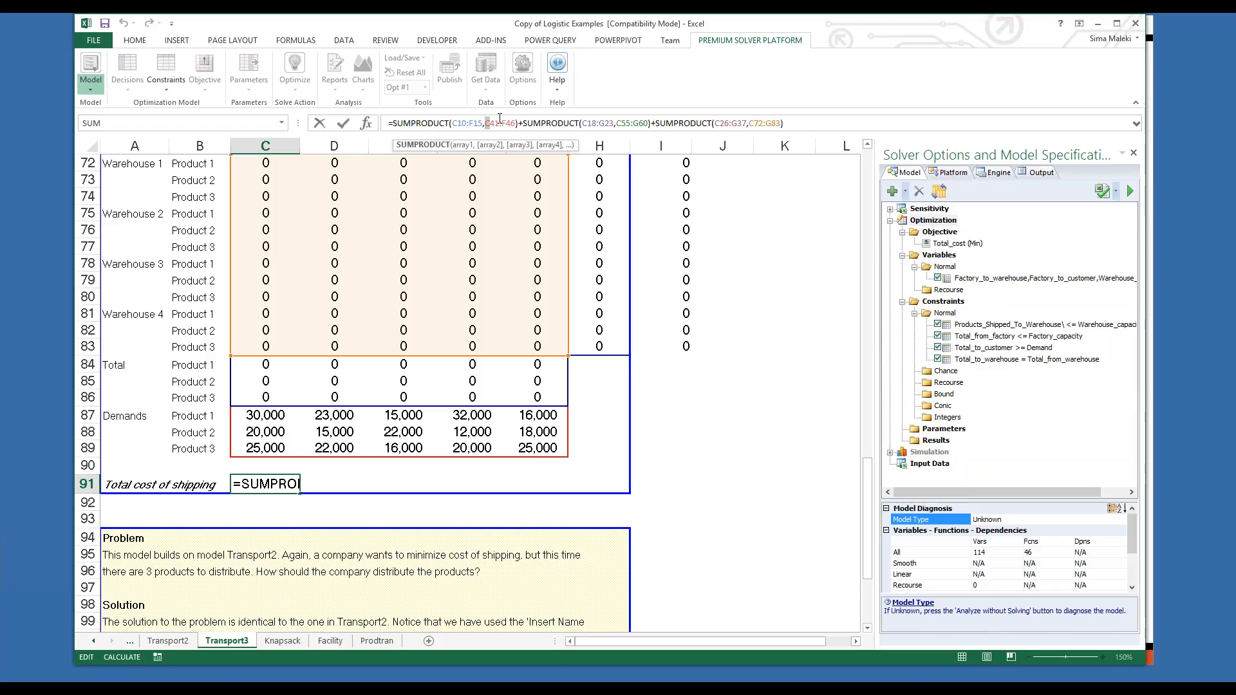
left_click_drag(485, 123, 513, 122)
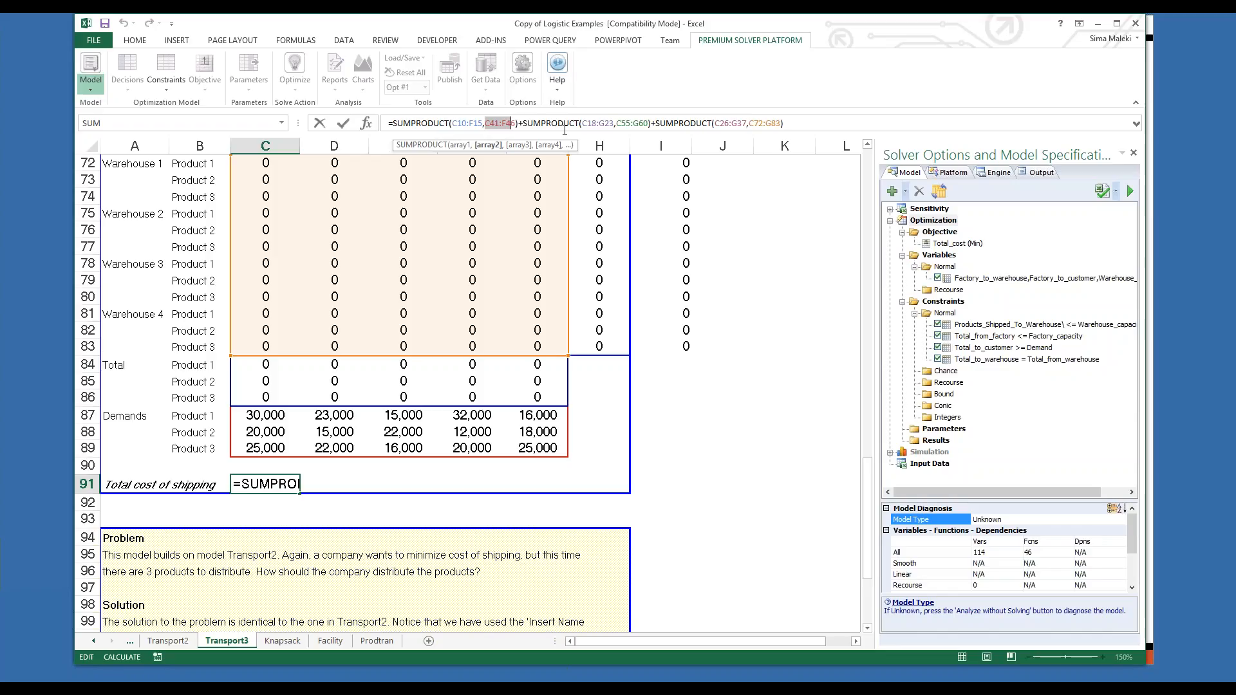
key("ctrl+Return")
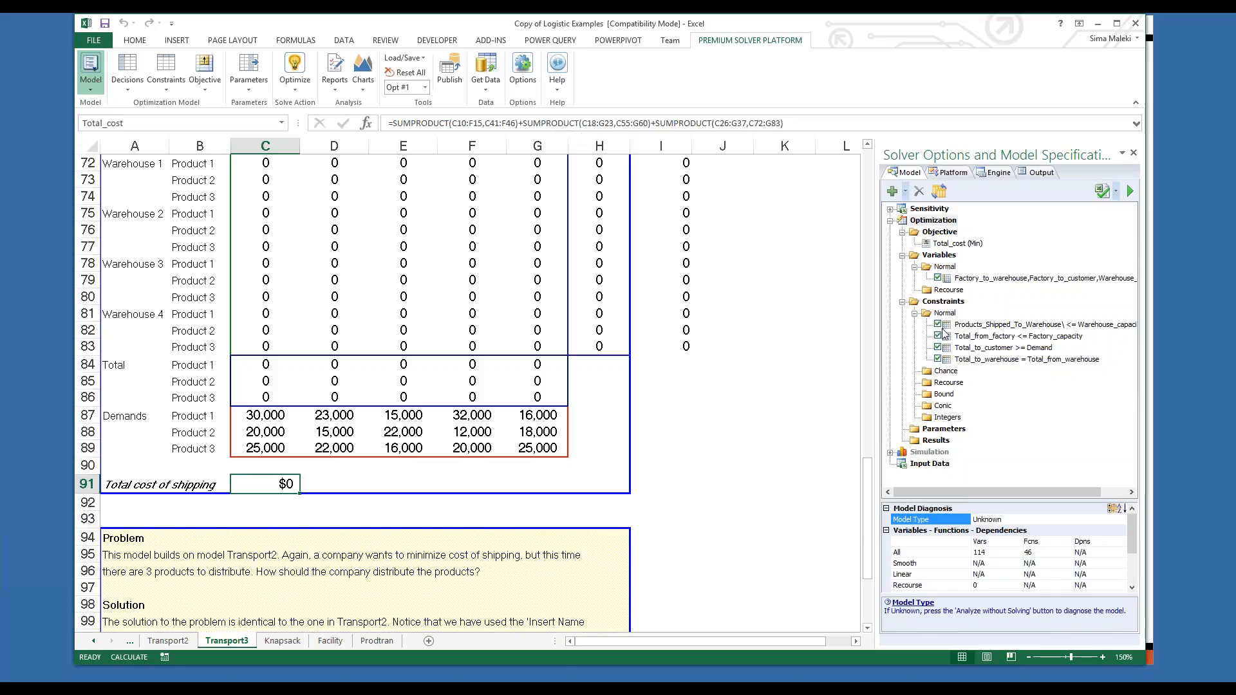
Step: Review the warehouse capacity, factory capacity and customer demand constraint definitions without changing them
double_click(978, 326)
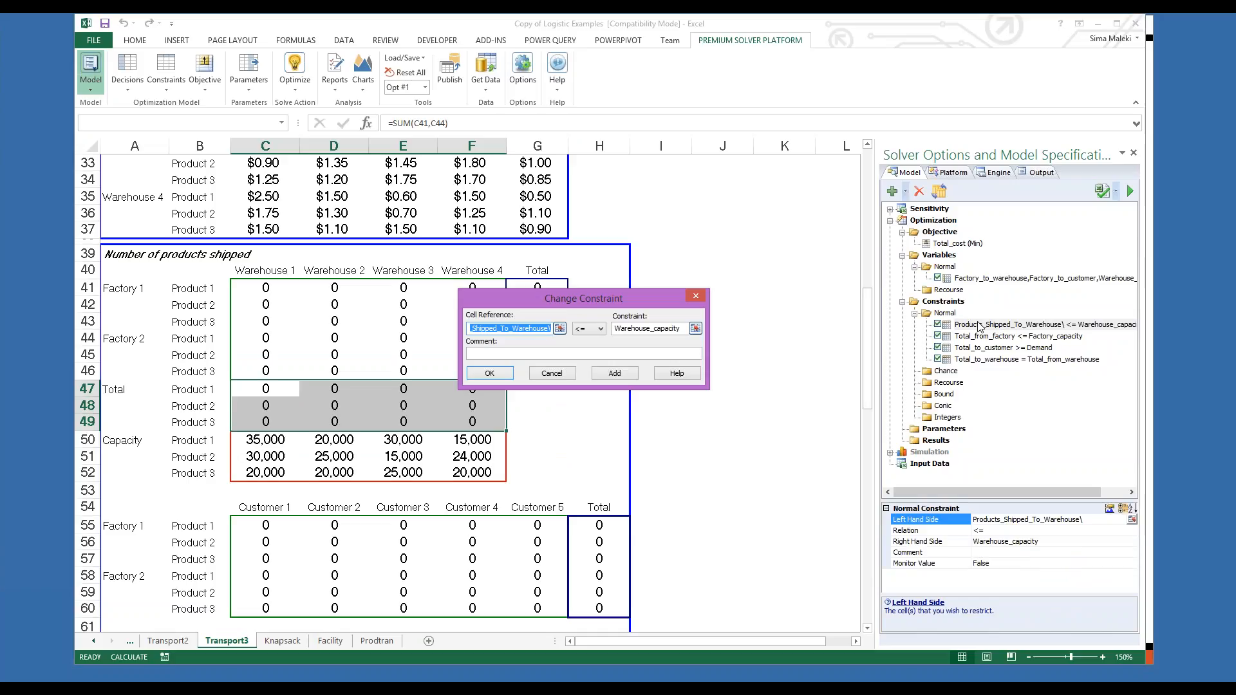
left_click(696, 295)
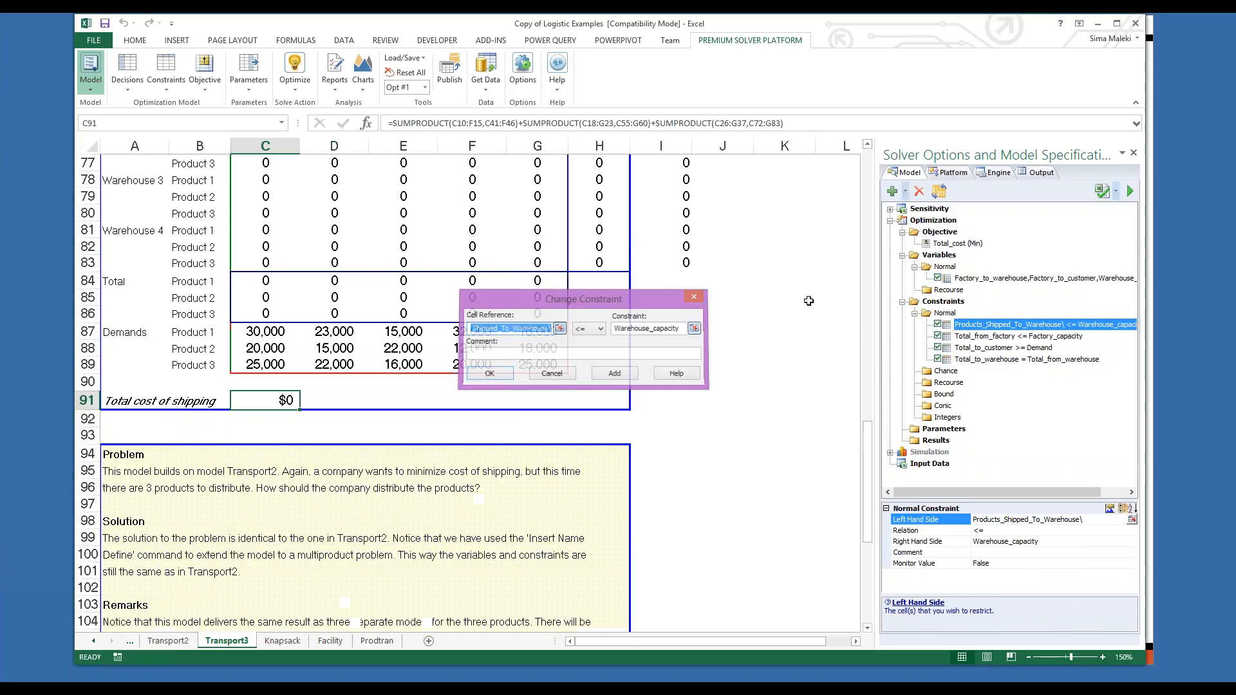
double_click(1013, 336)
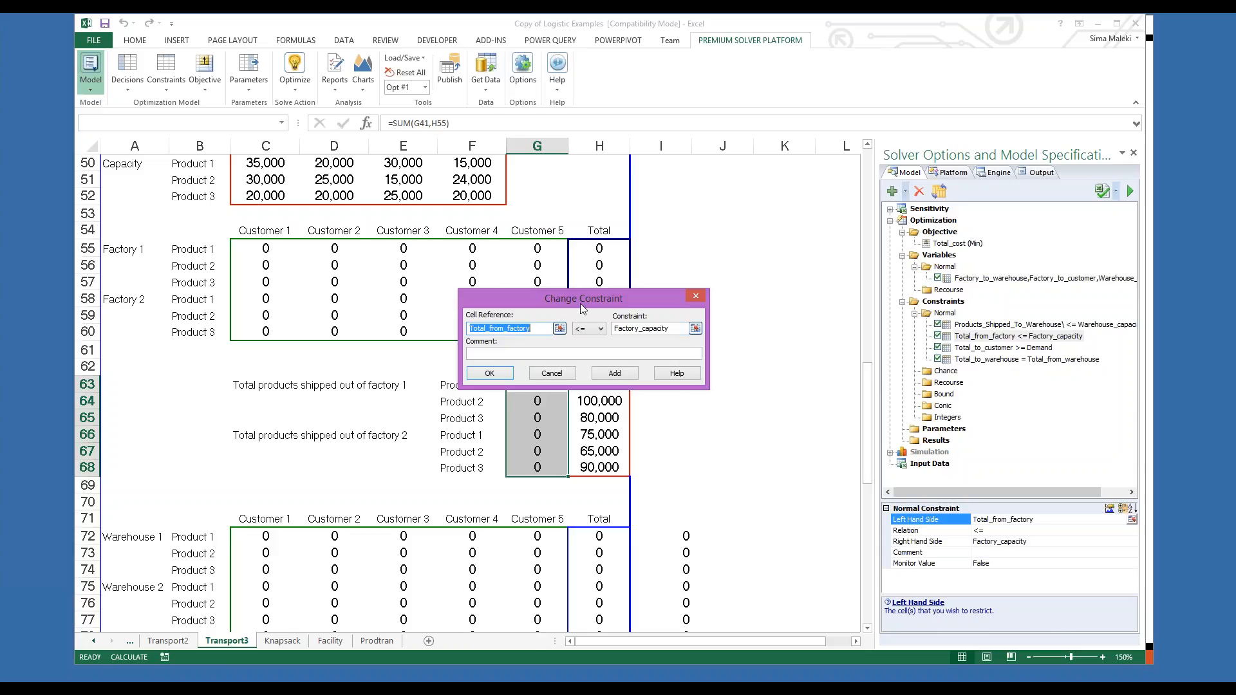
left_click_drag(581, 304, 634, 250)
left_click(698, 281)
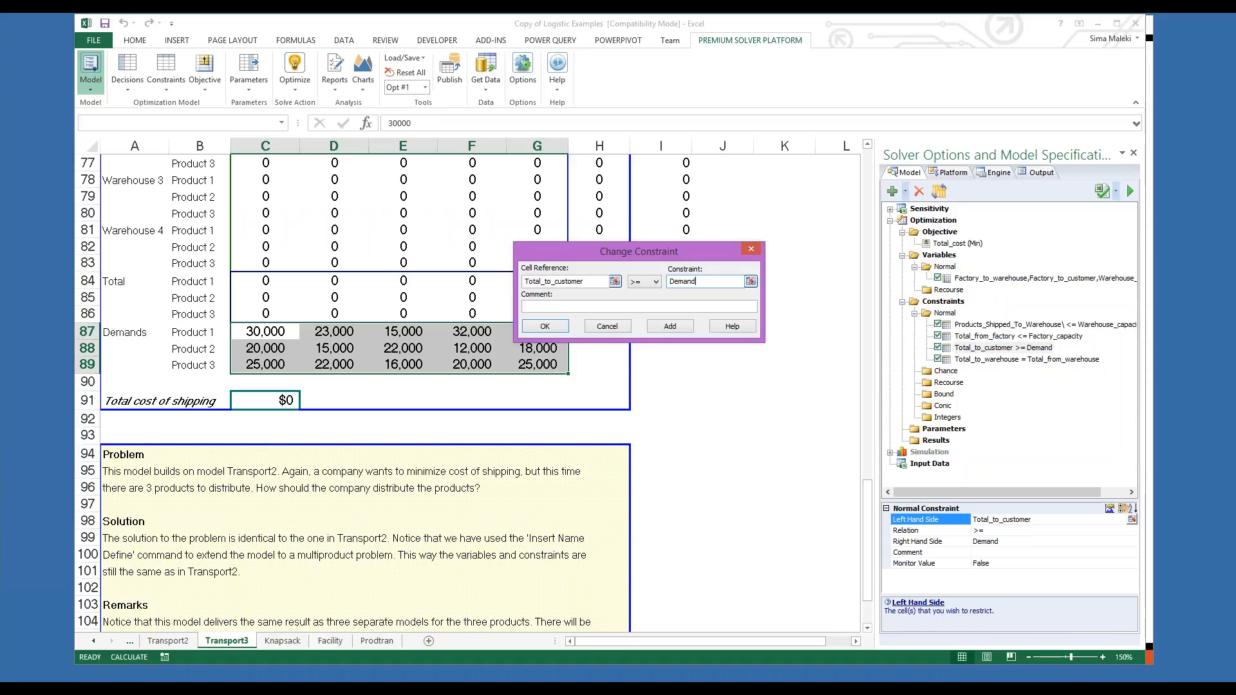
left_click(751, 250)
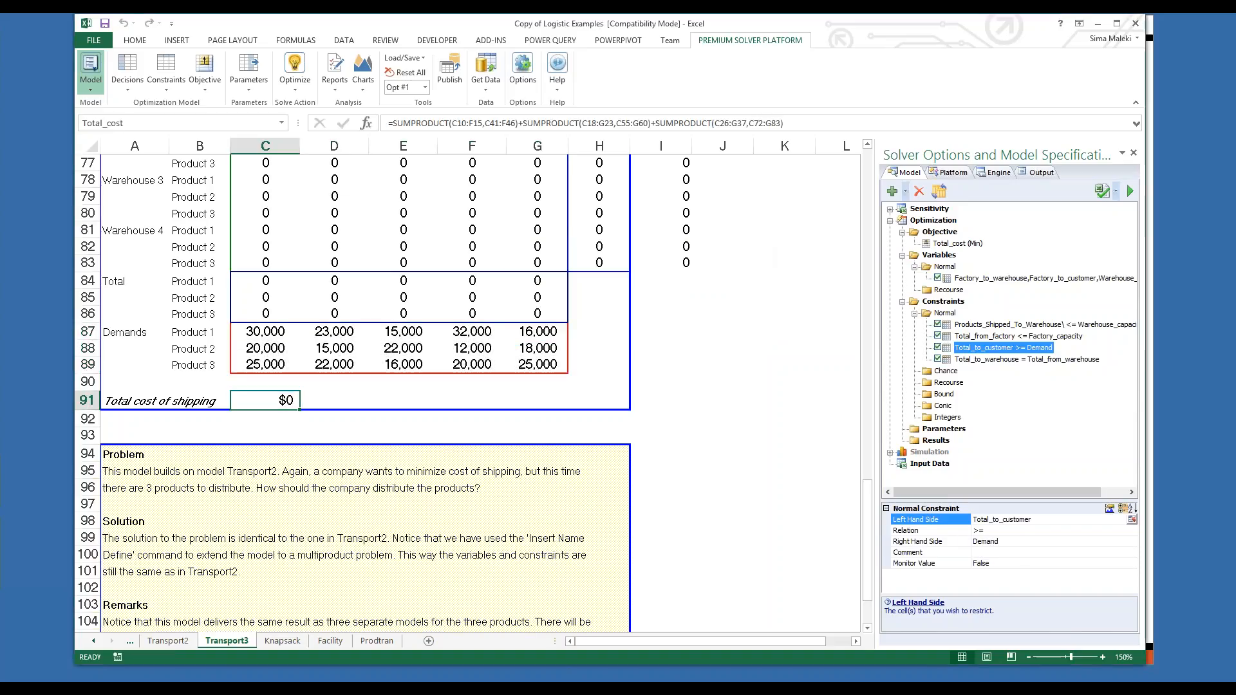
Step: Review the constraint that equates Total_to_warehouse with Total_from_warehouse, leaving it as defined
double_click(994, 361)
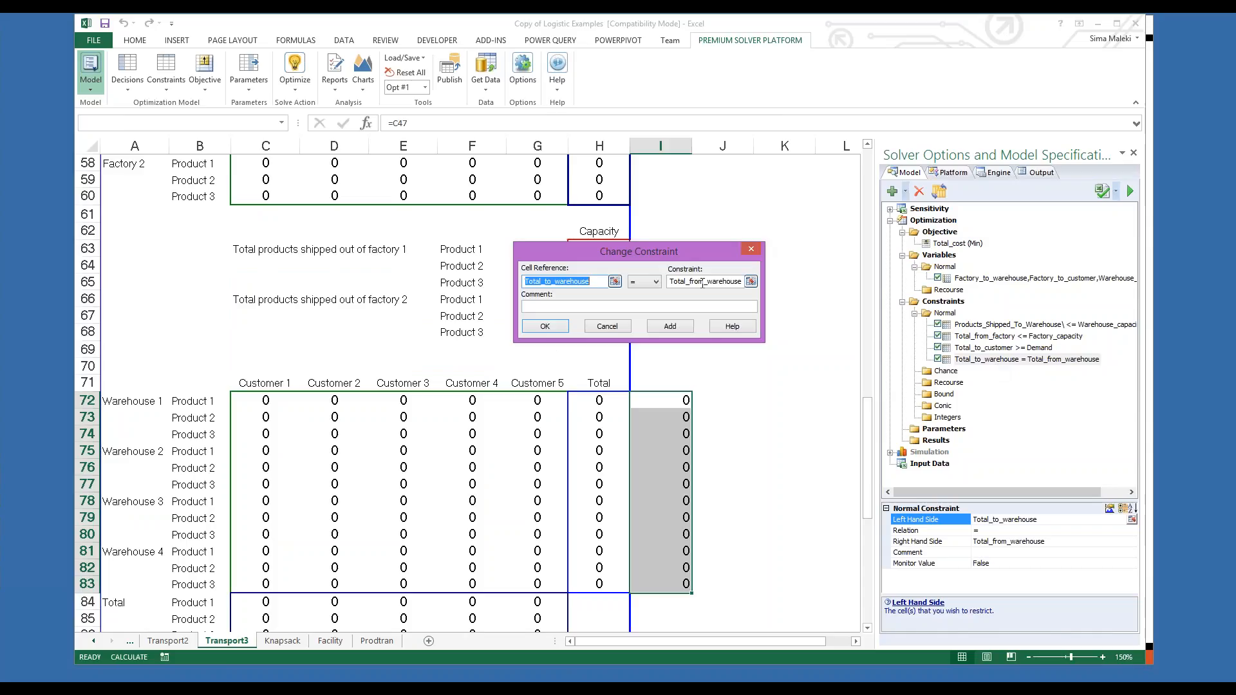
left_click(595, 281)
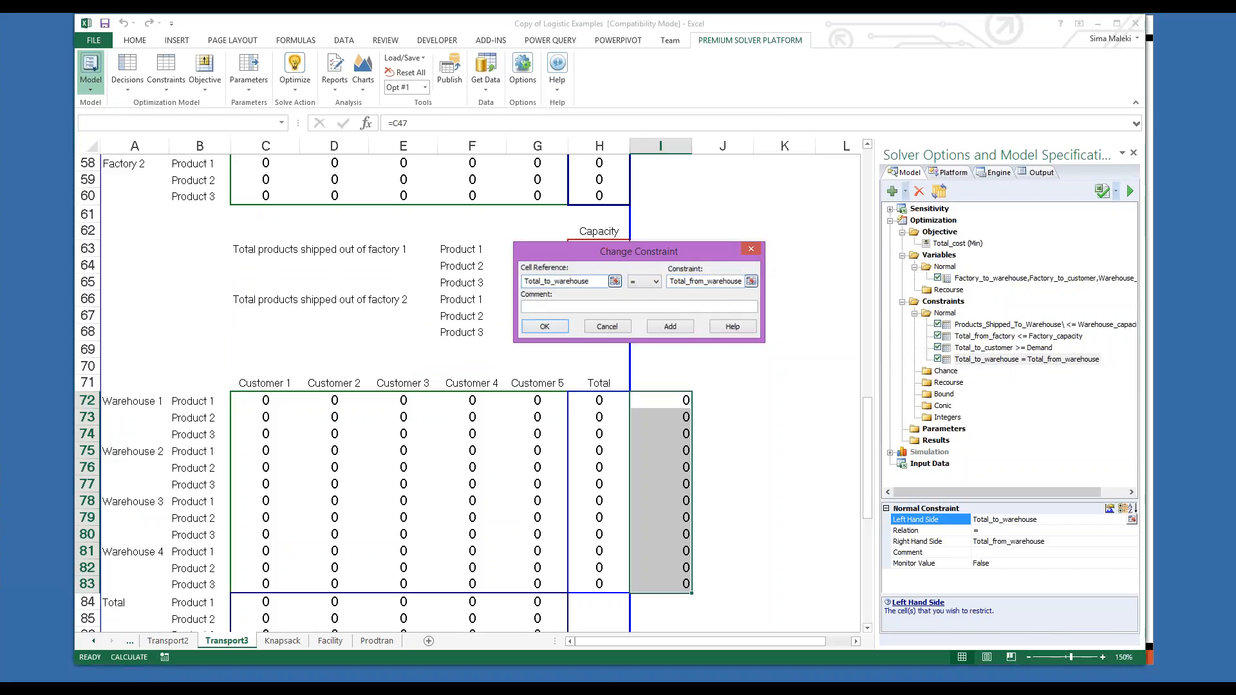
left_click(752, 250)
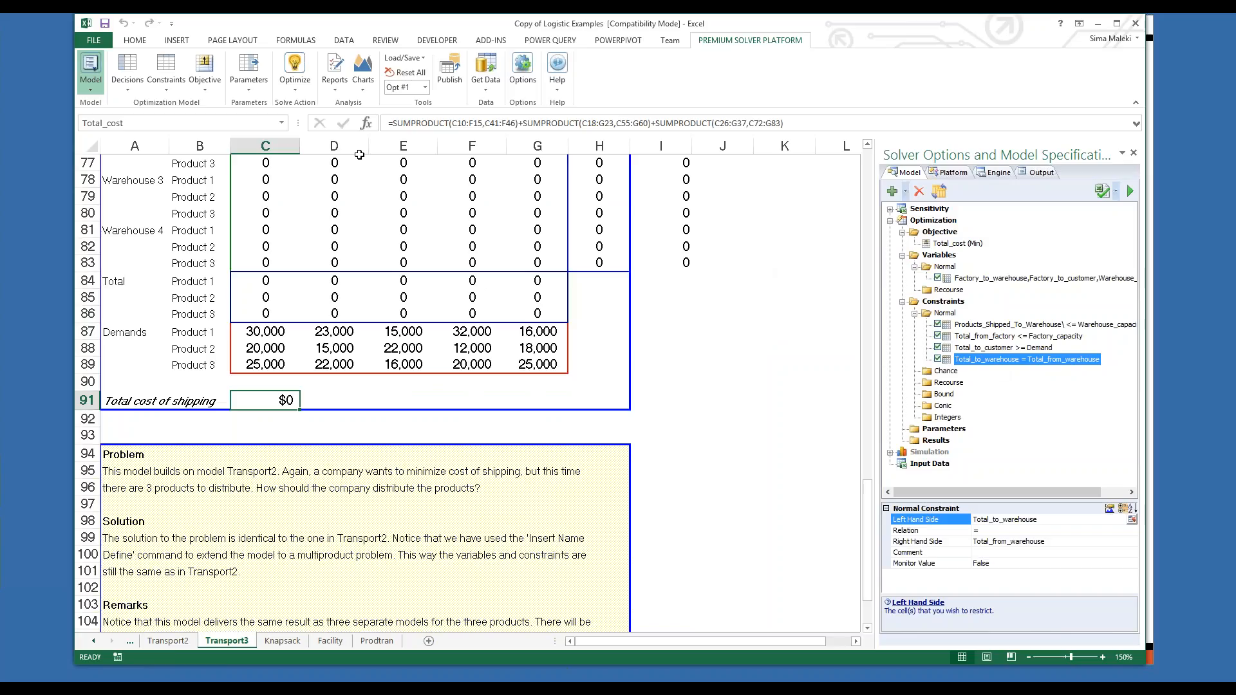
Step: Optimize the Transport3 model in Guided Mode, selecting the Standard LP/Quadratic engine
left_click(295, 68)
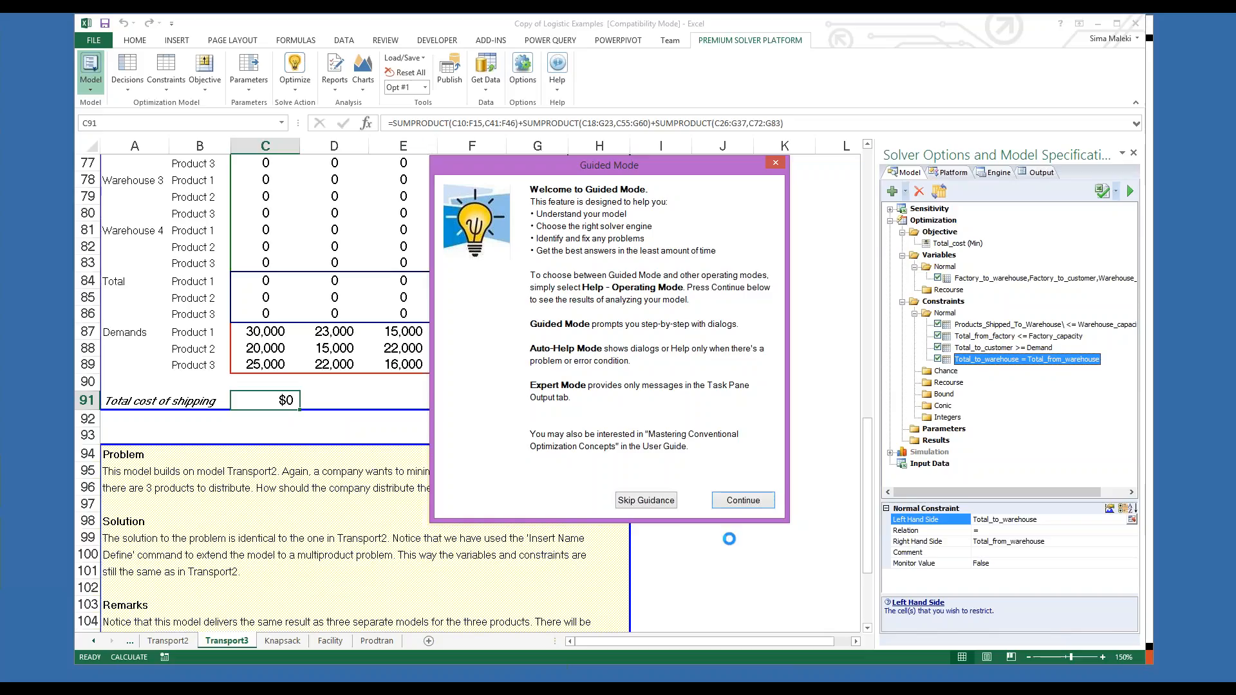
left_click(729, 501)
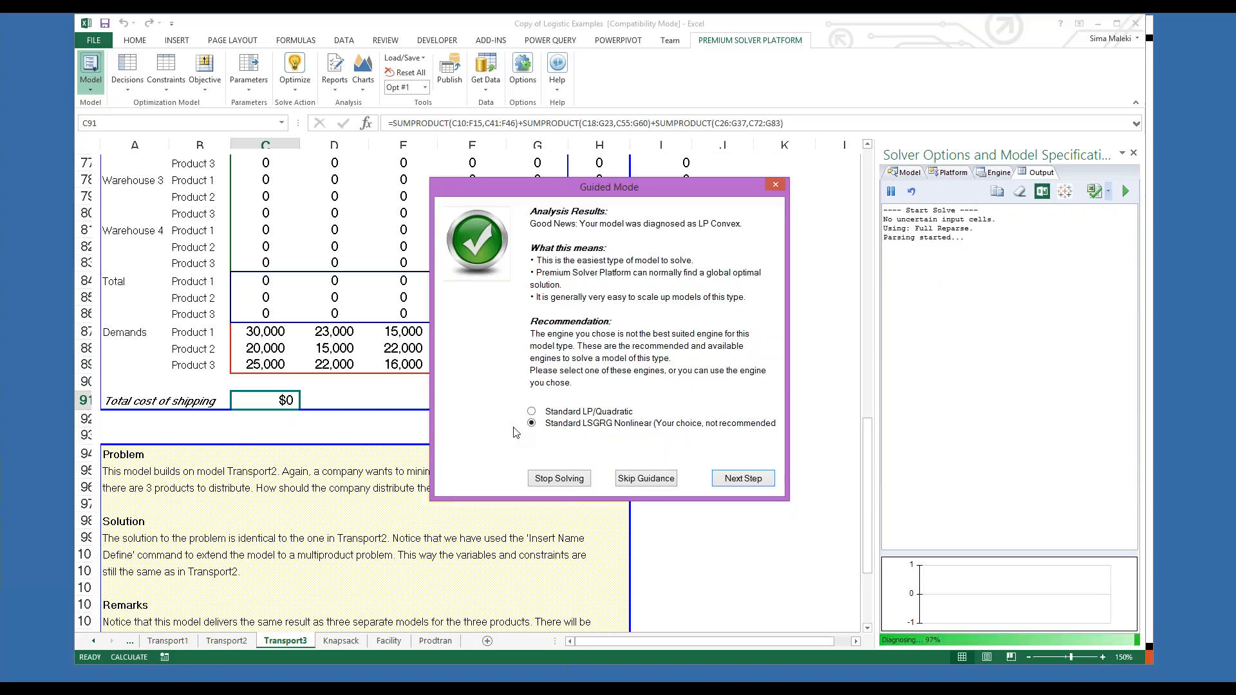
left_click(532, 411)
left_click(742, 478)
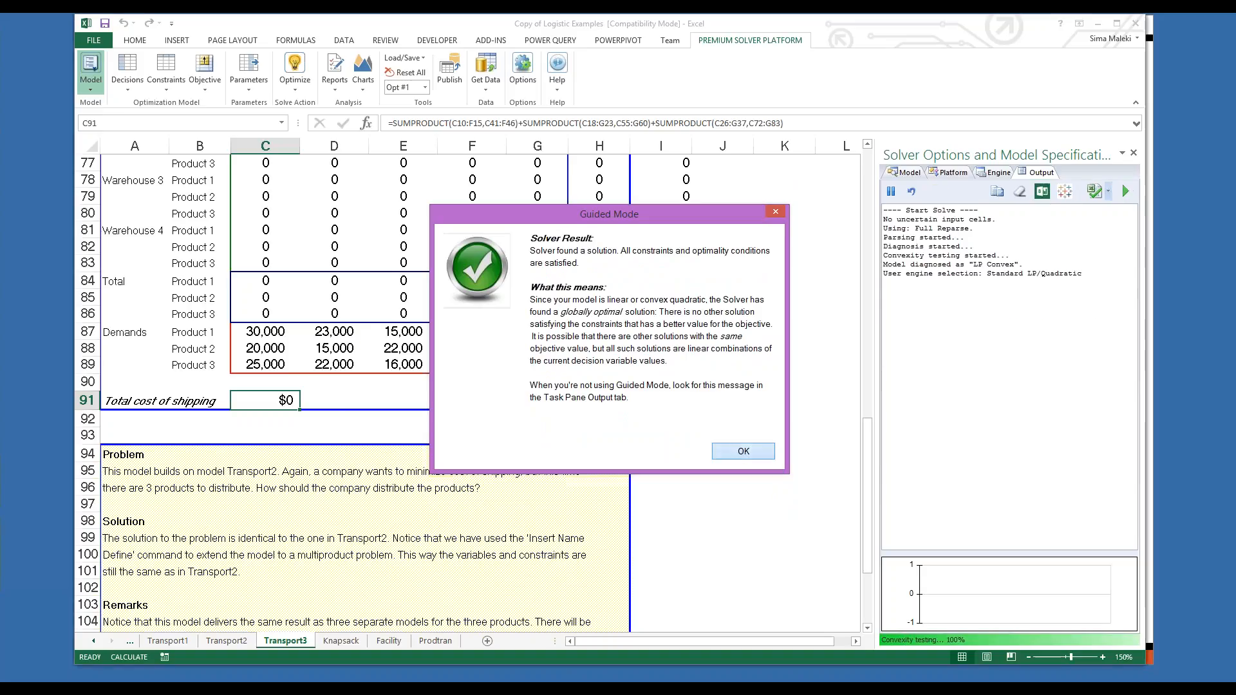
left_click(744, 453)
Step: Review the optimized shipment quantities against the capacities and demands, along with the total shipping cost
left_click_drag(868, 499, 869, 476)
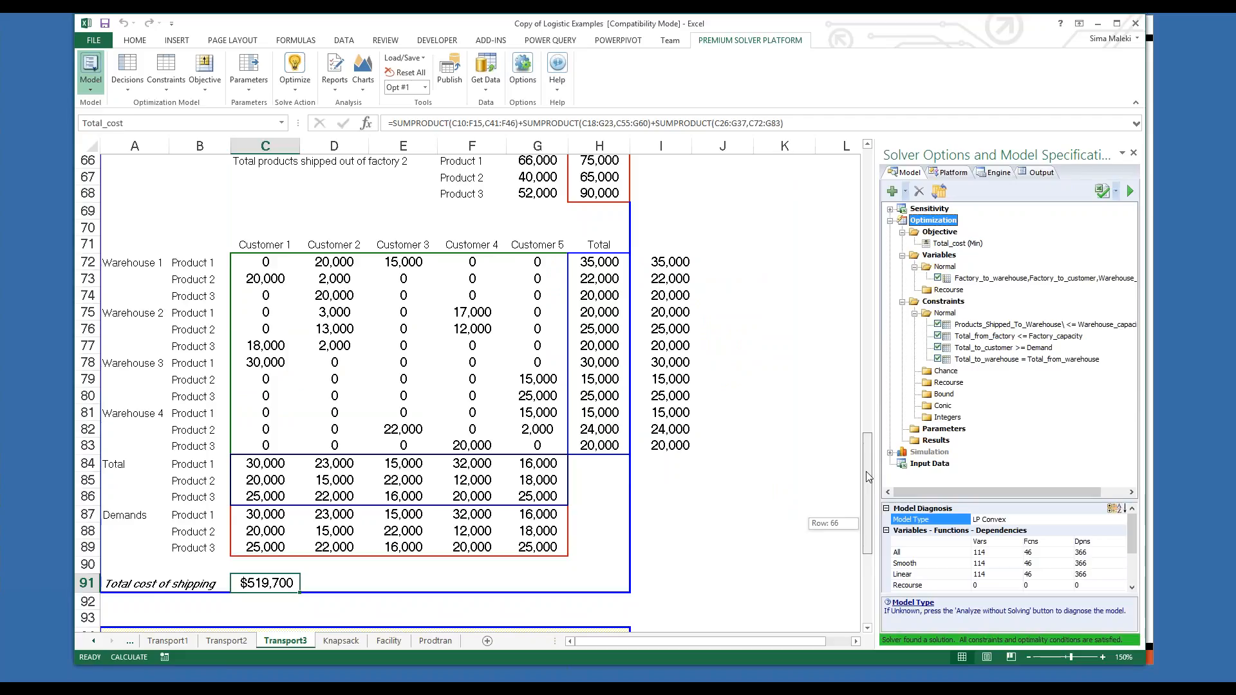
left_click_drag(867, 476, 872, 389)
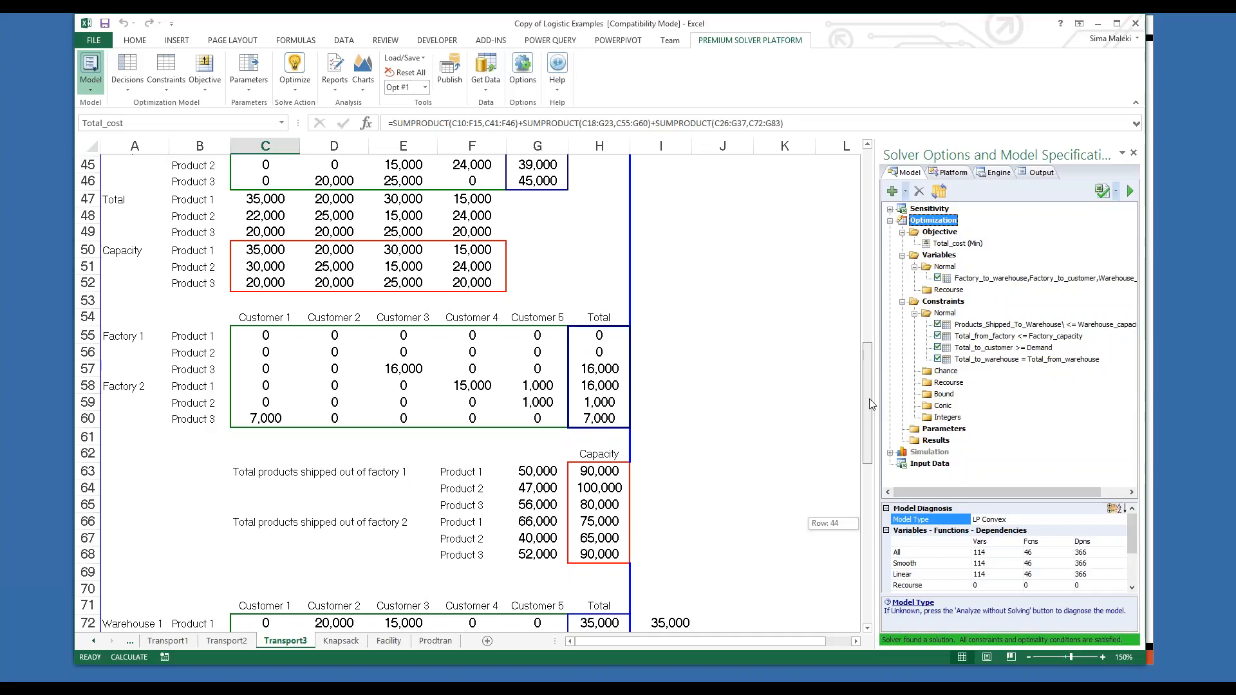
left_click_drag(872, 404, 858, 513)
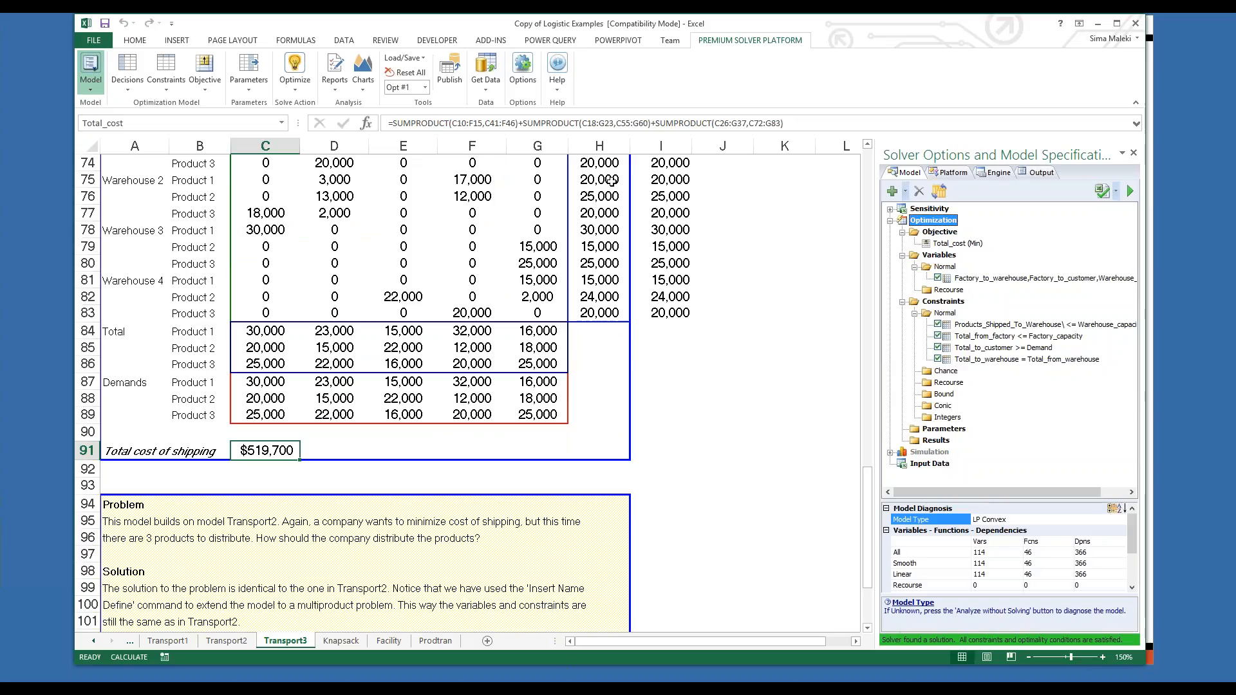
Step: View the solver's available operating modes without changing the current one
left_click(556, 80)
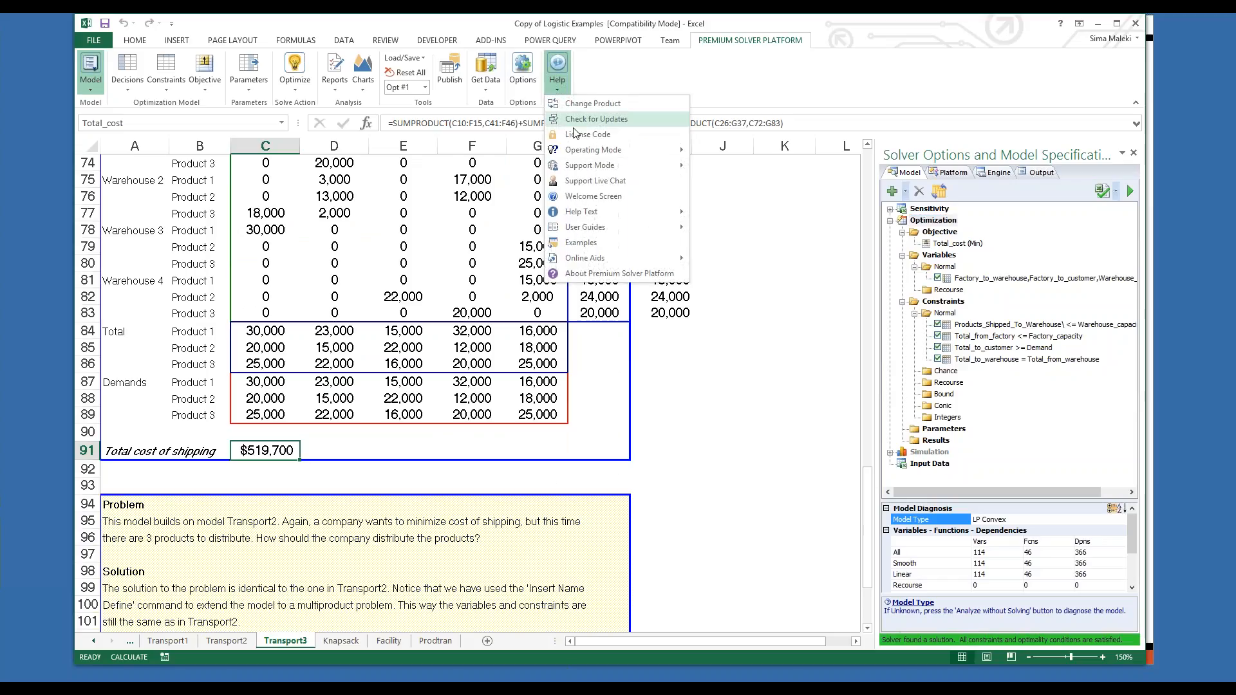
mouse_move(582, 151)
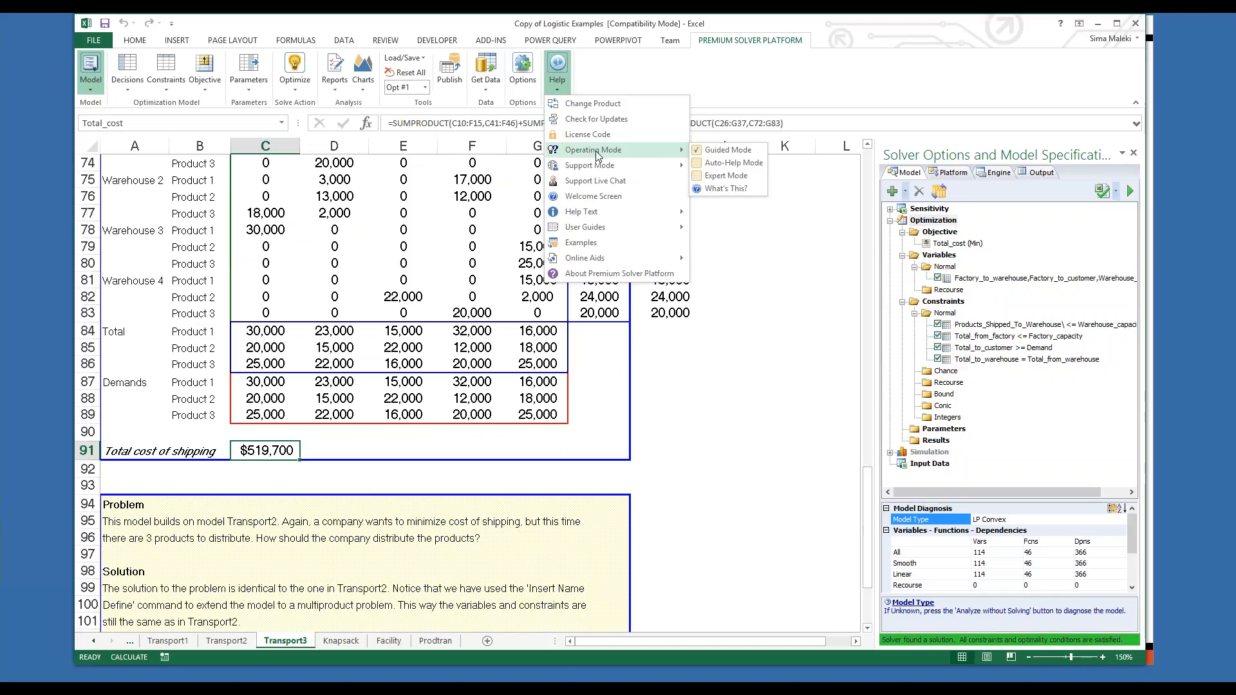
left_click(758, 275)
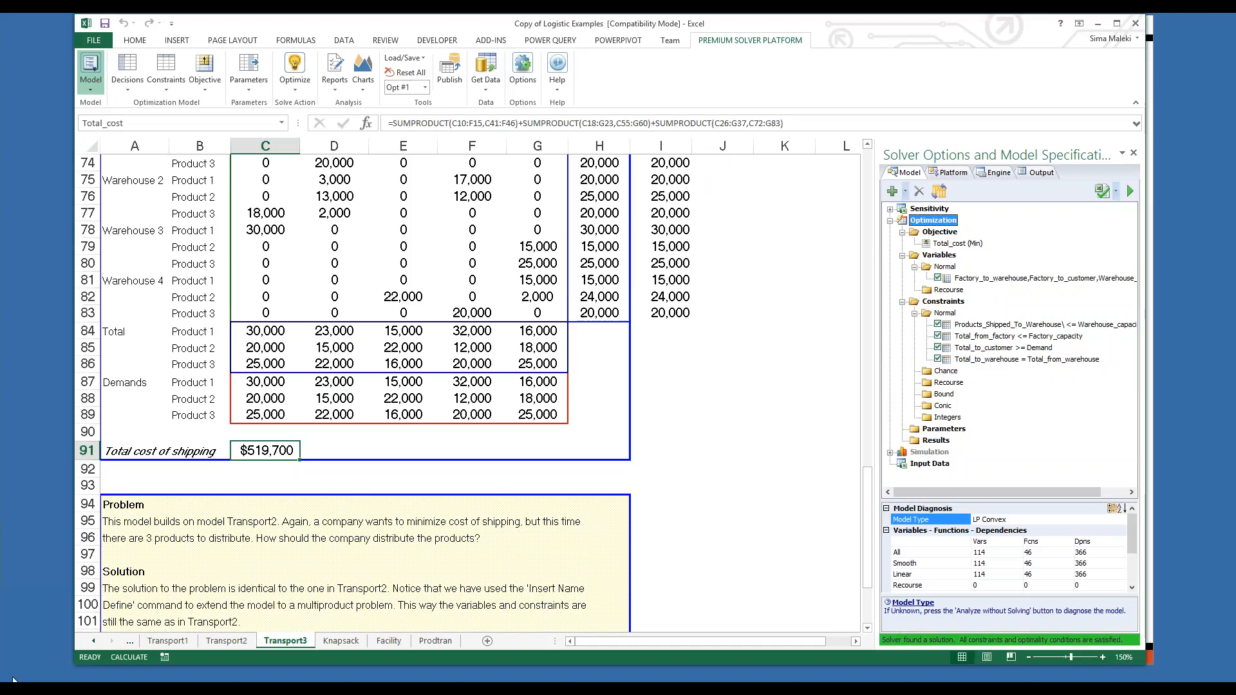
Step: Switch to the Copy of Purchasing Examples workbook and review the four products in the Inventory Policy 1 model
left_click(365, 689)
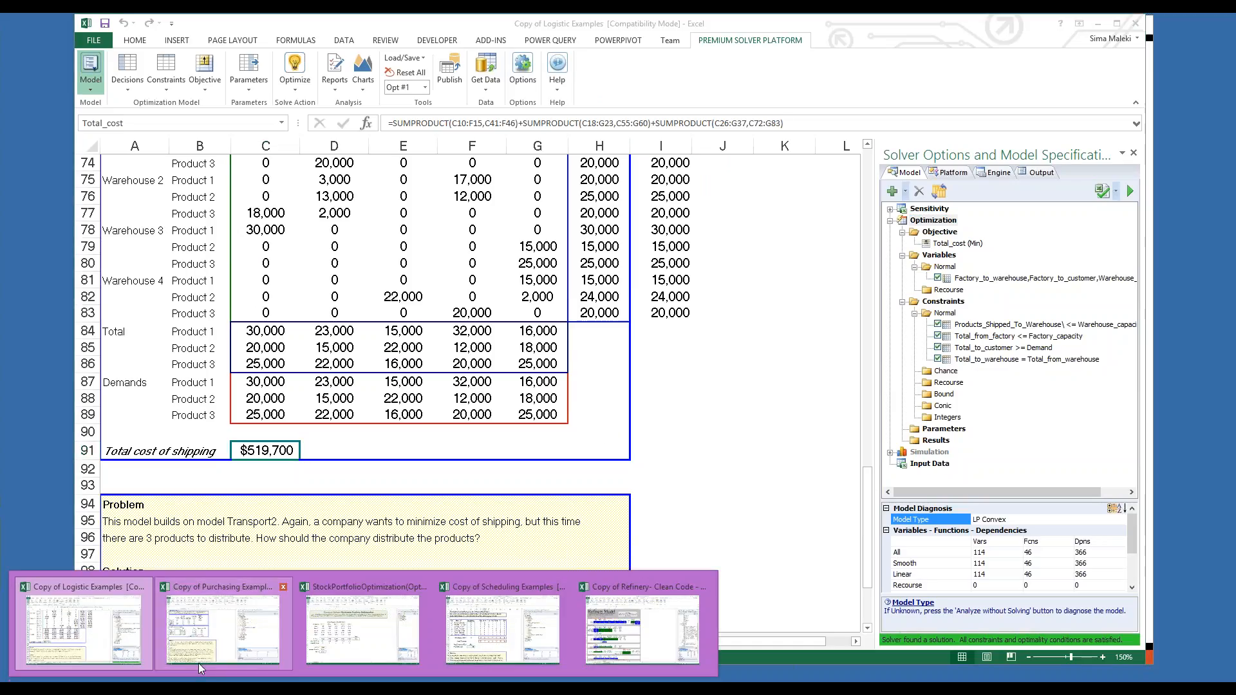
mouse_move(198, 663)
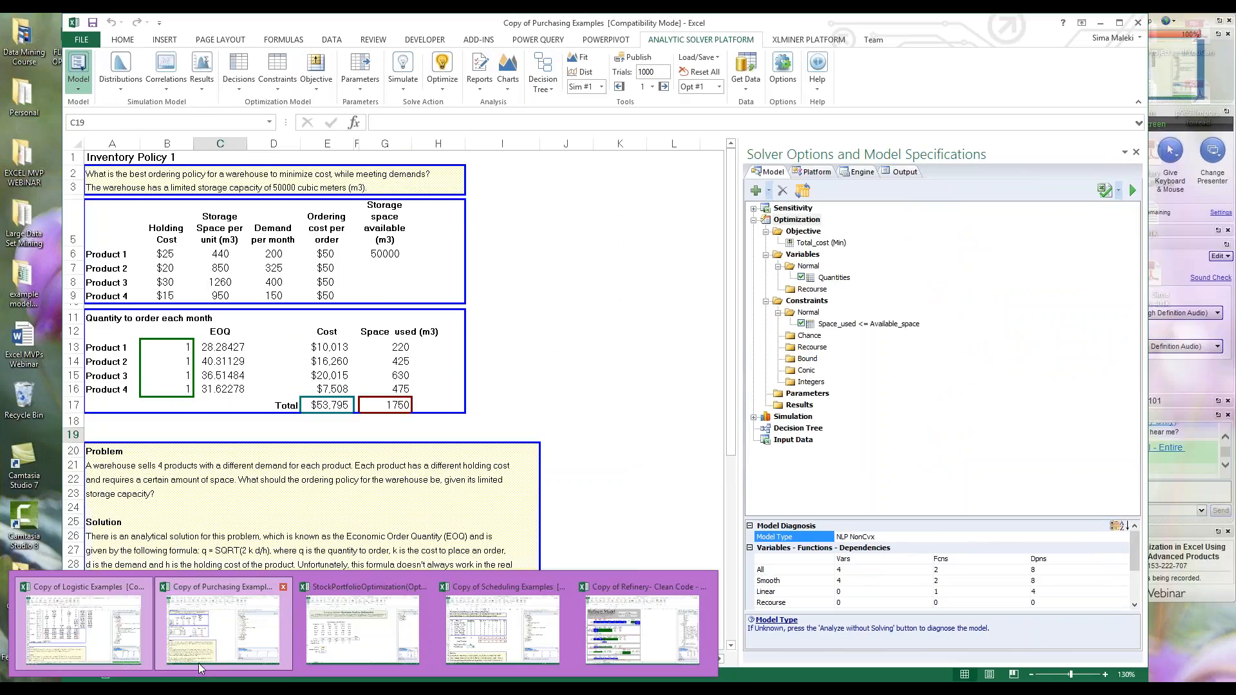
left_click(198, 663)
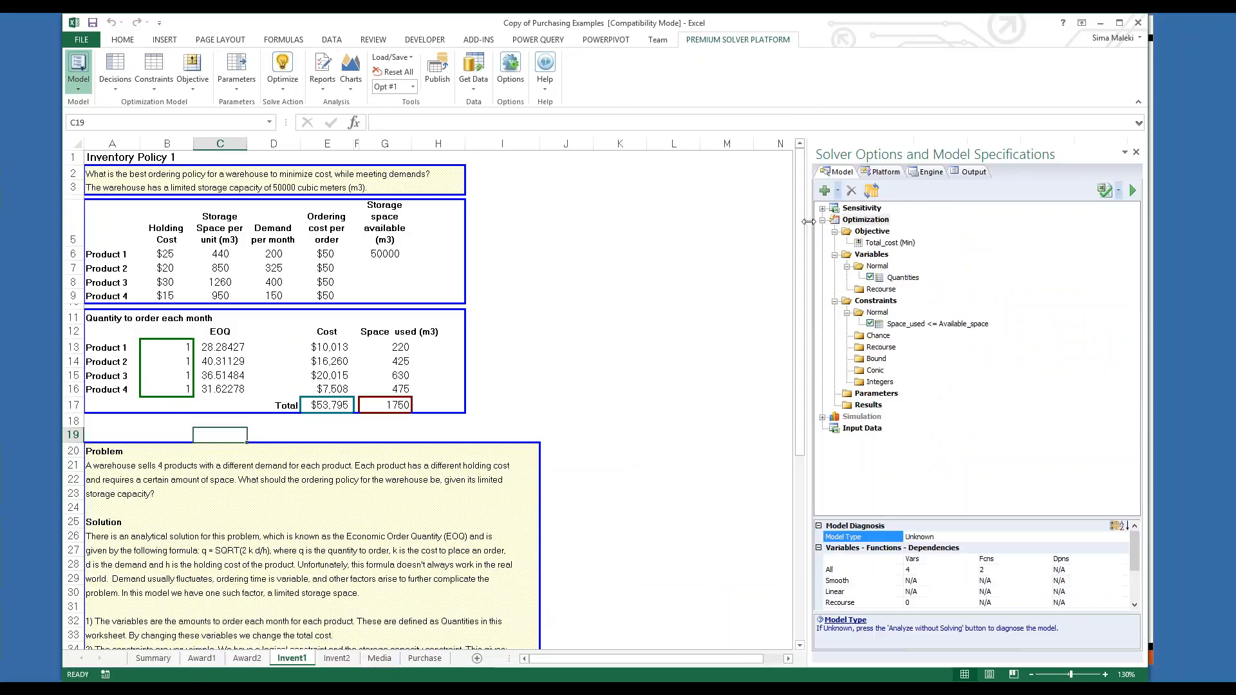
left_click(1070, 531)
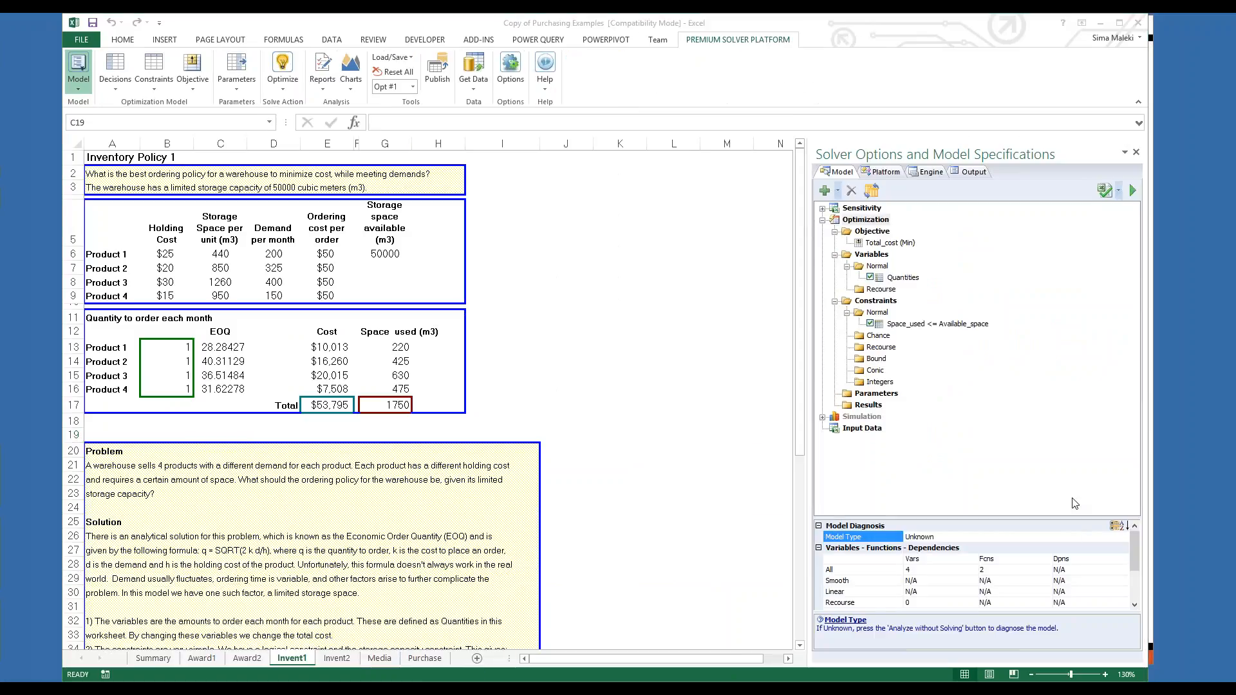
left_click(519, 380)
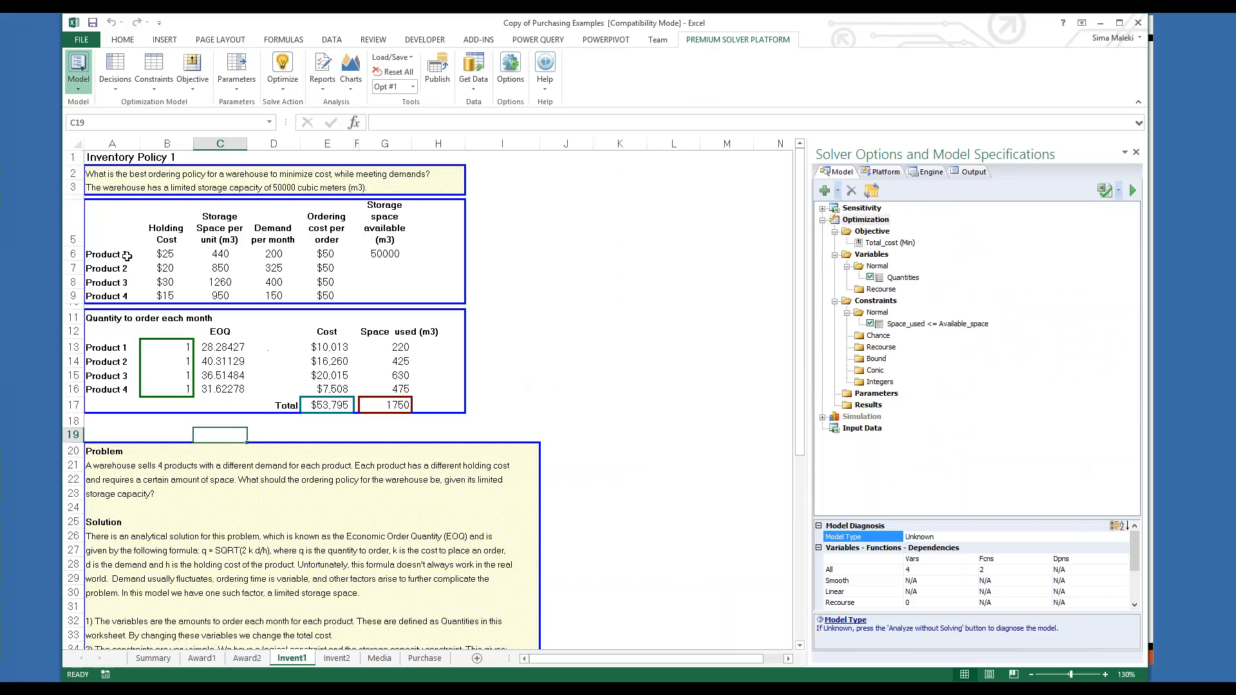
left_click_drag(128, 256, 119, 295)
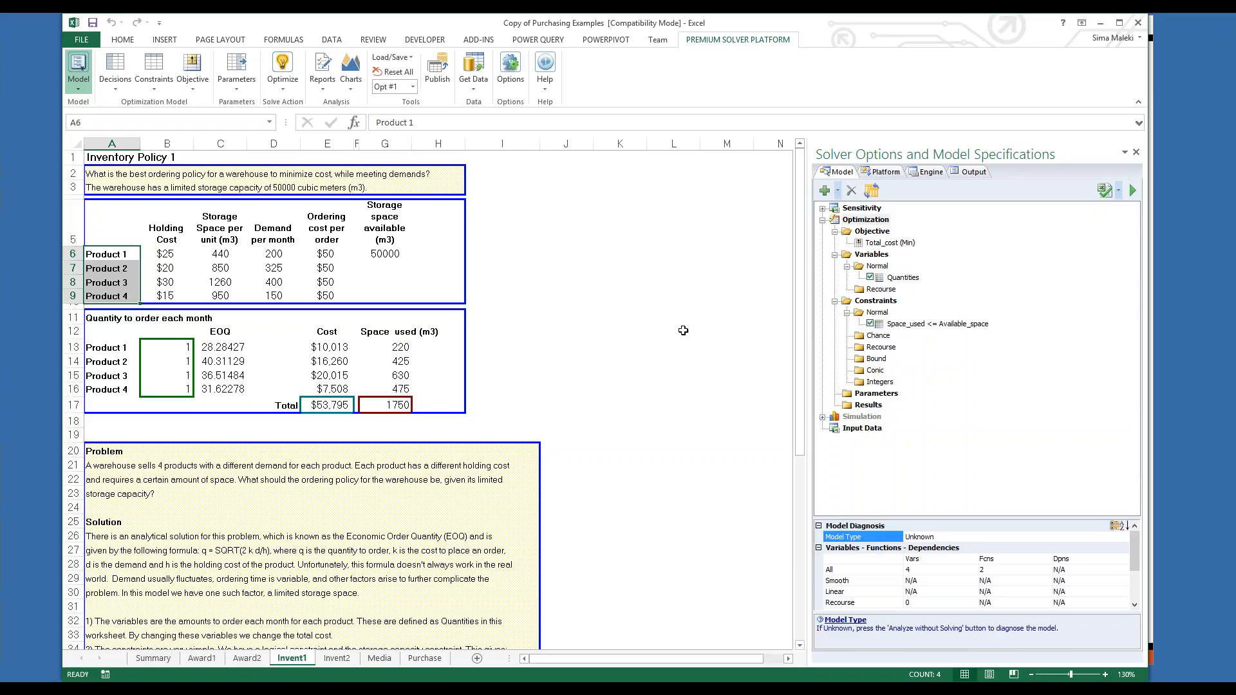
Step: Review the cell range of the Quantities decision variable, leaving it as defined
left_click(904, 279)
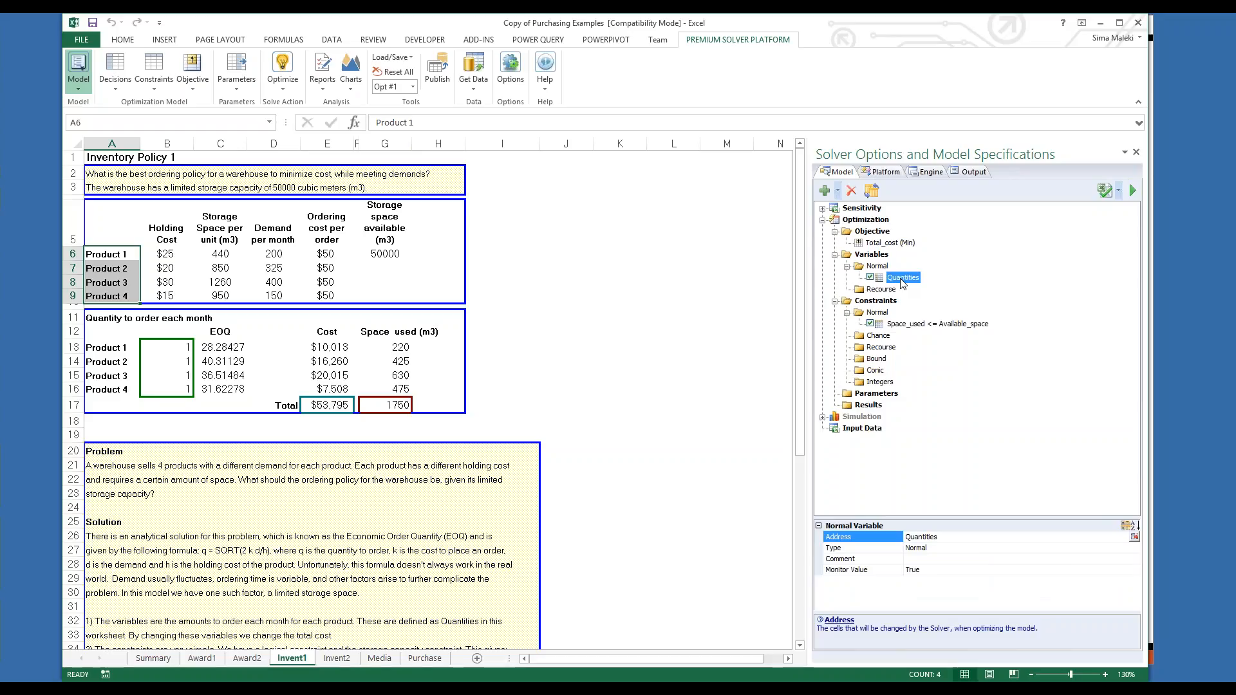
double_click(903, 281)
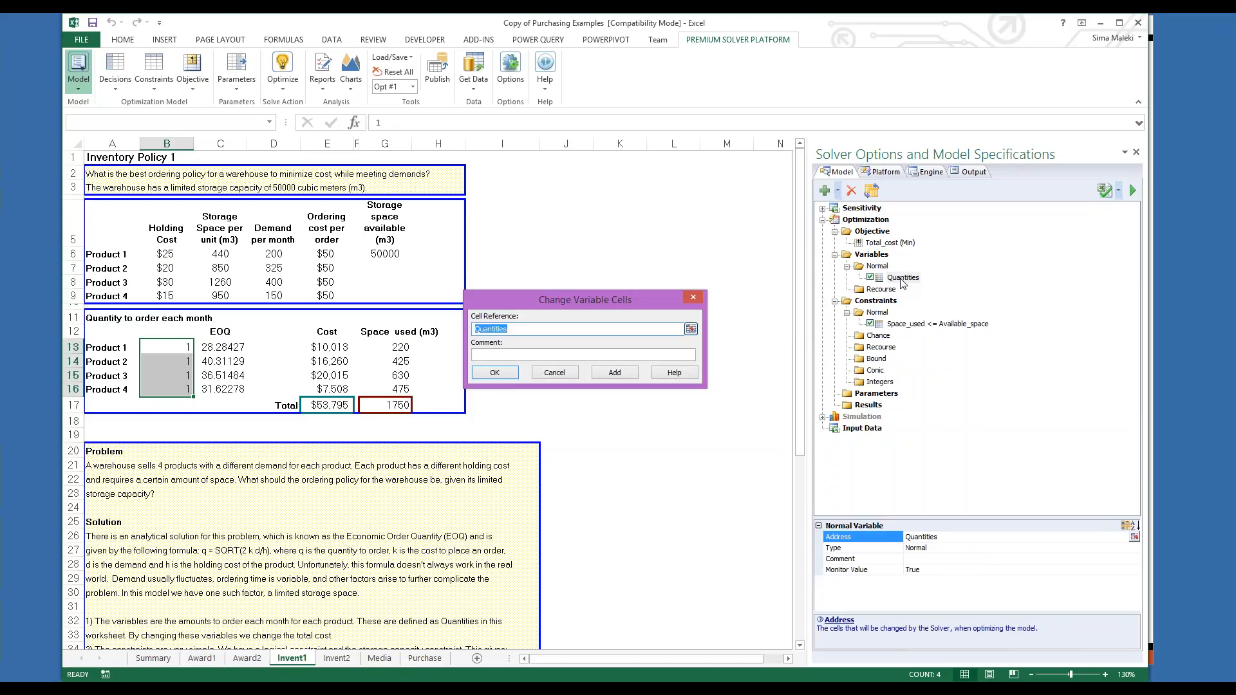
left_click(507, 373)
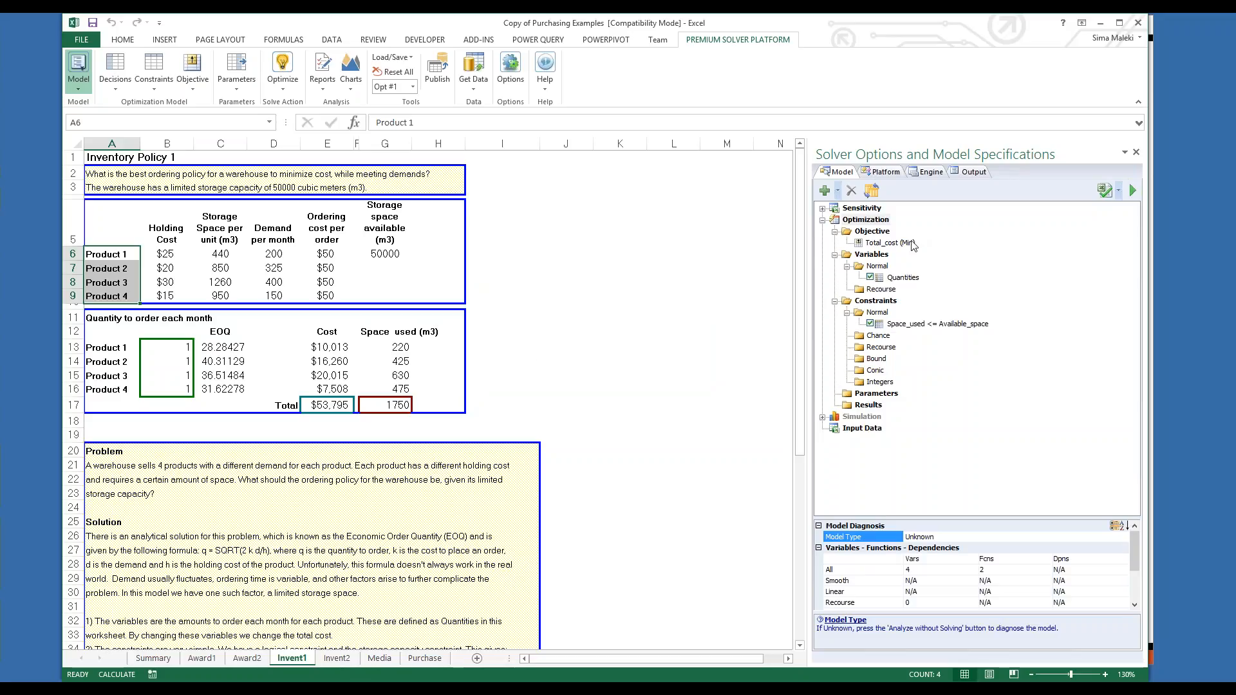
Step: Review the objective that minimizes Total_cost and examine the sum formula behind the total in E17
double_click(914, 244)
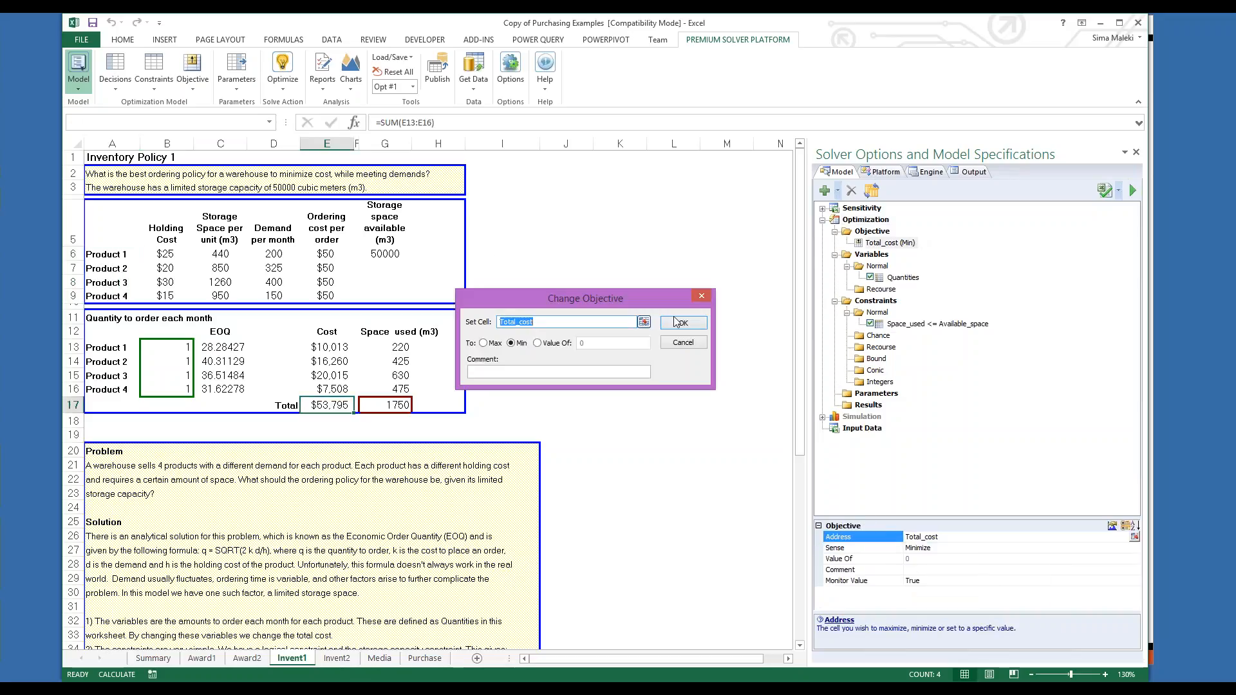
left_click(681, 324)
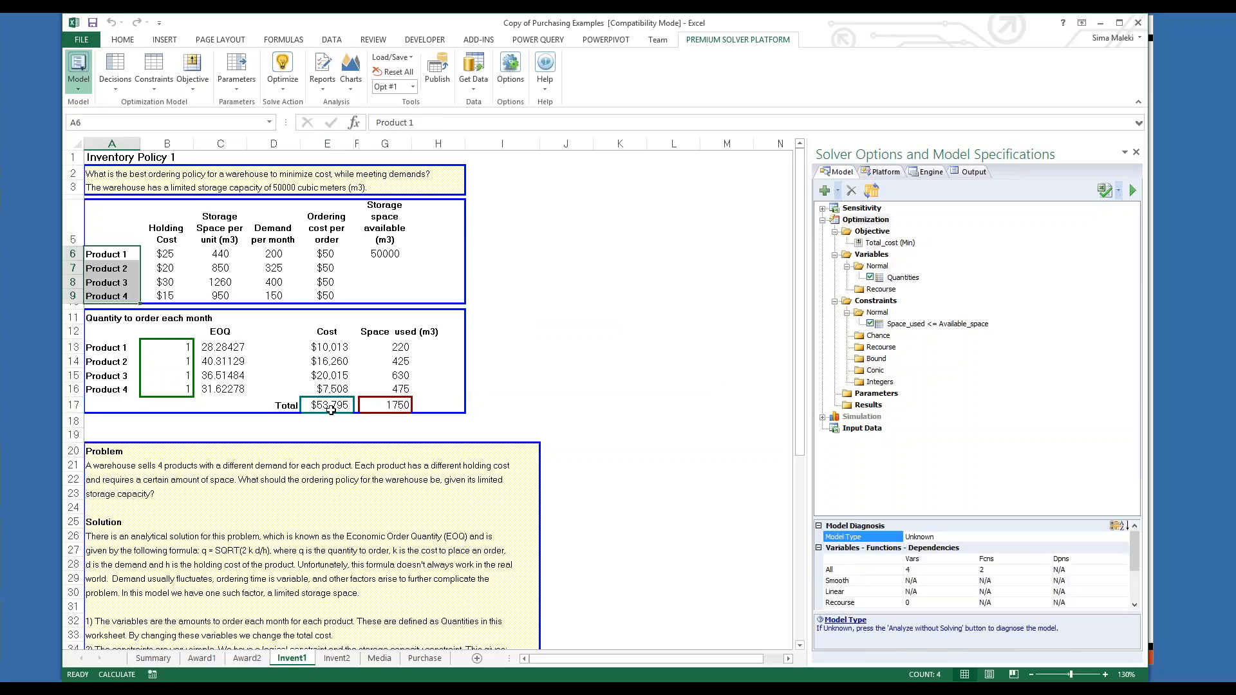
left_click(331, 406)
left_click(422, 122)
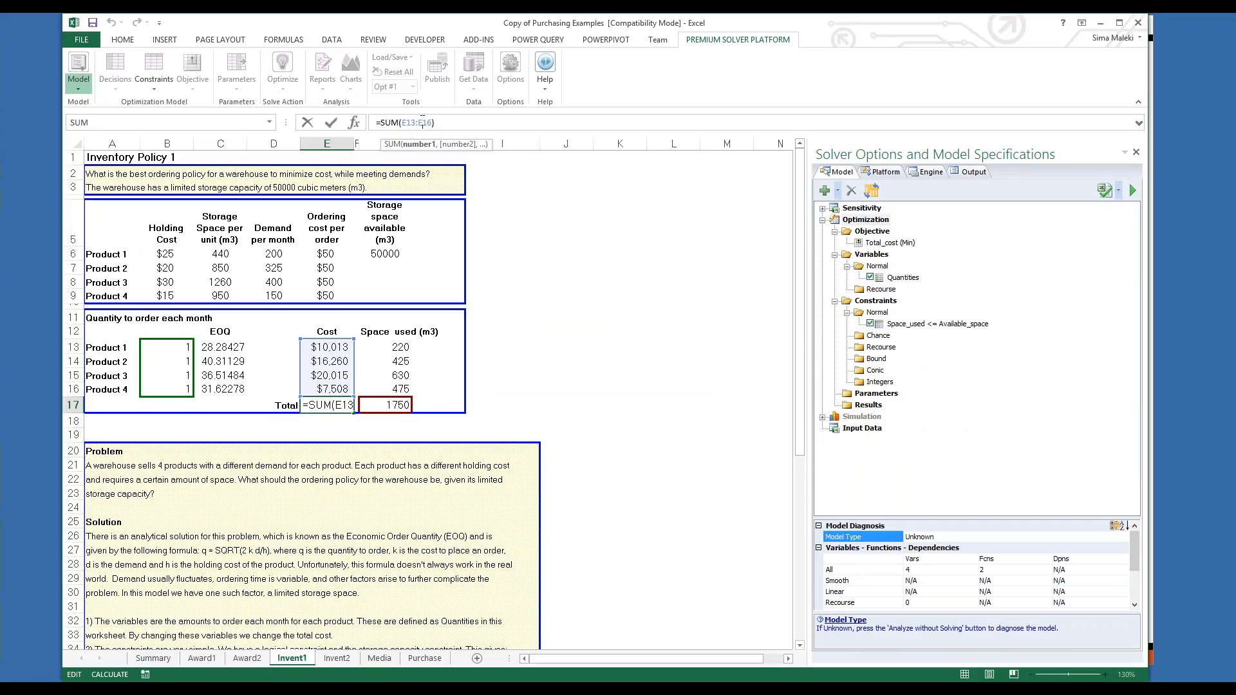
Step: Examine which cells feed the Product 1 cost formula in E13, leaving the formula as it is
left_click(327, 348)
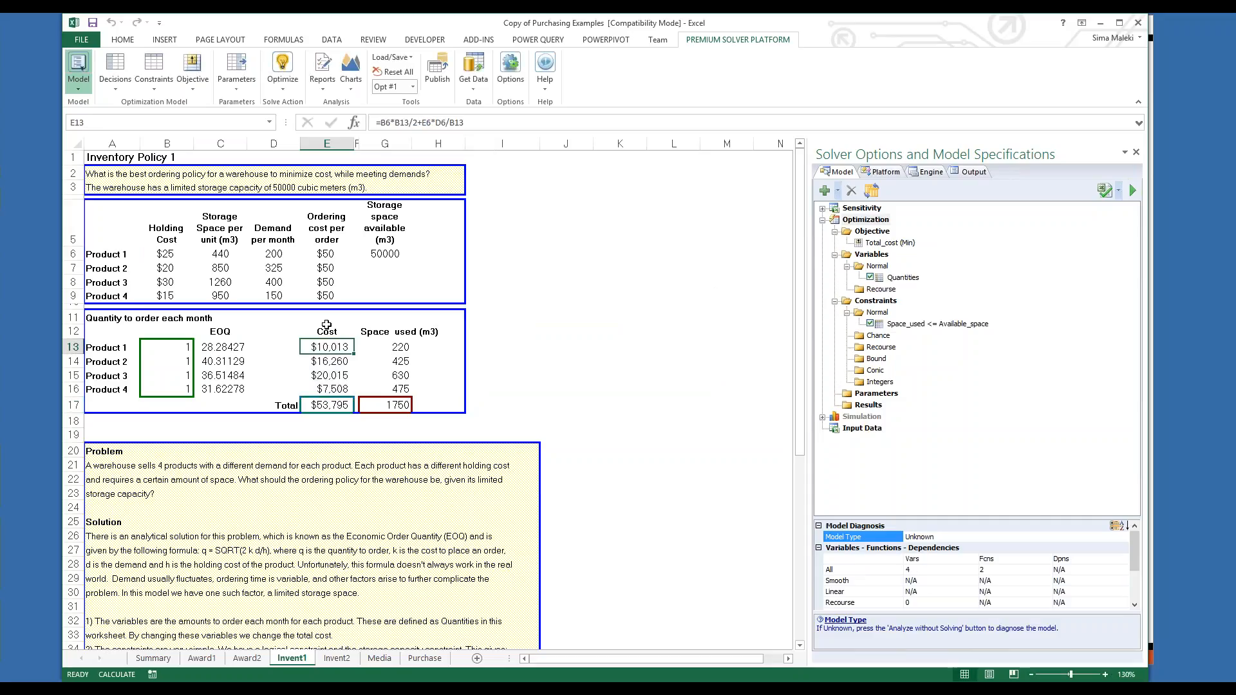
left_click(408, 124)
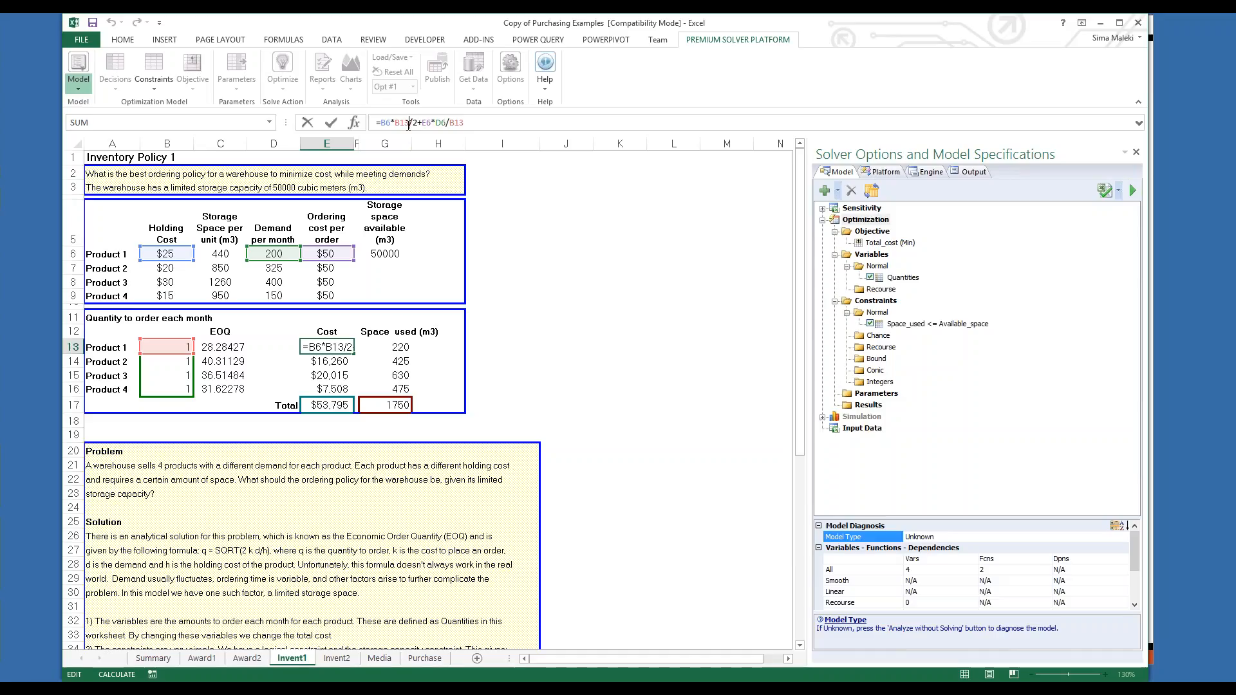
key("Return")
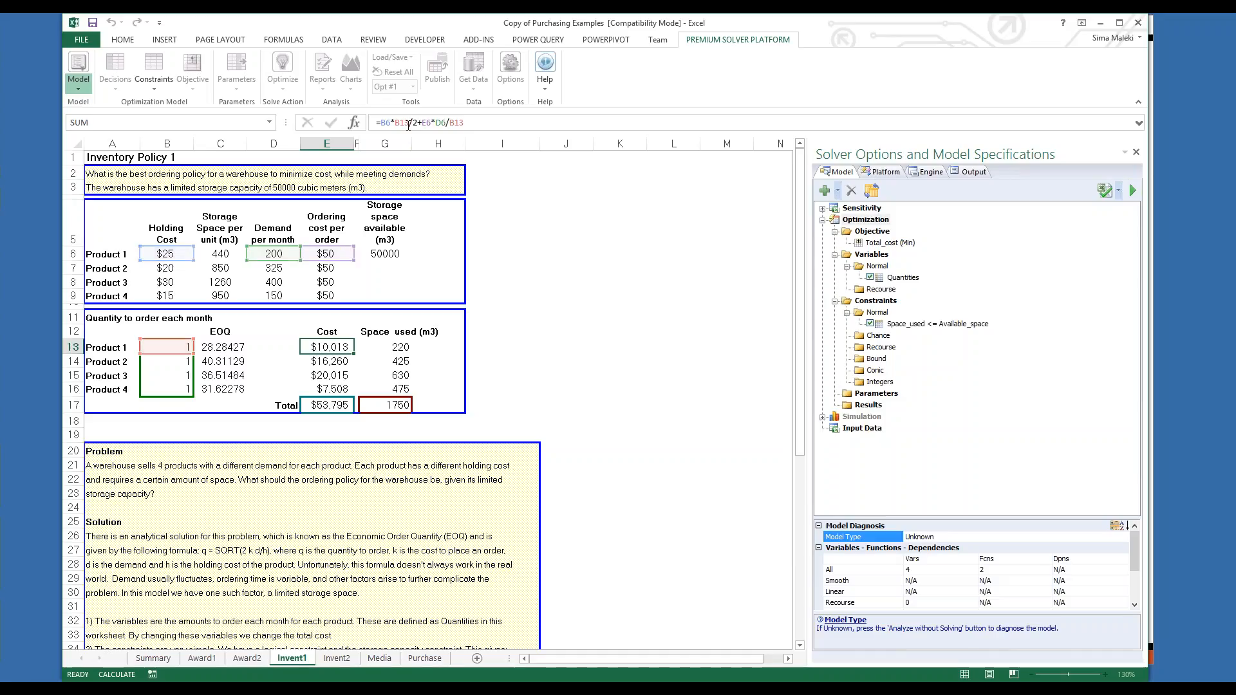
Step: Review the constraint that limits Space_used to Available_space, leaving it as defined
left_click(945, 325)
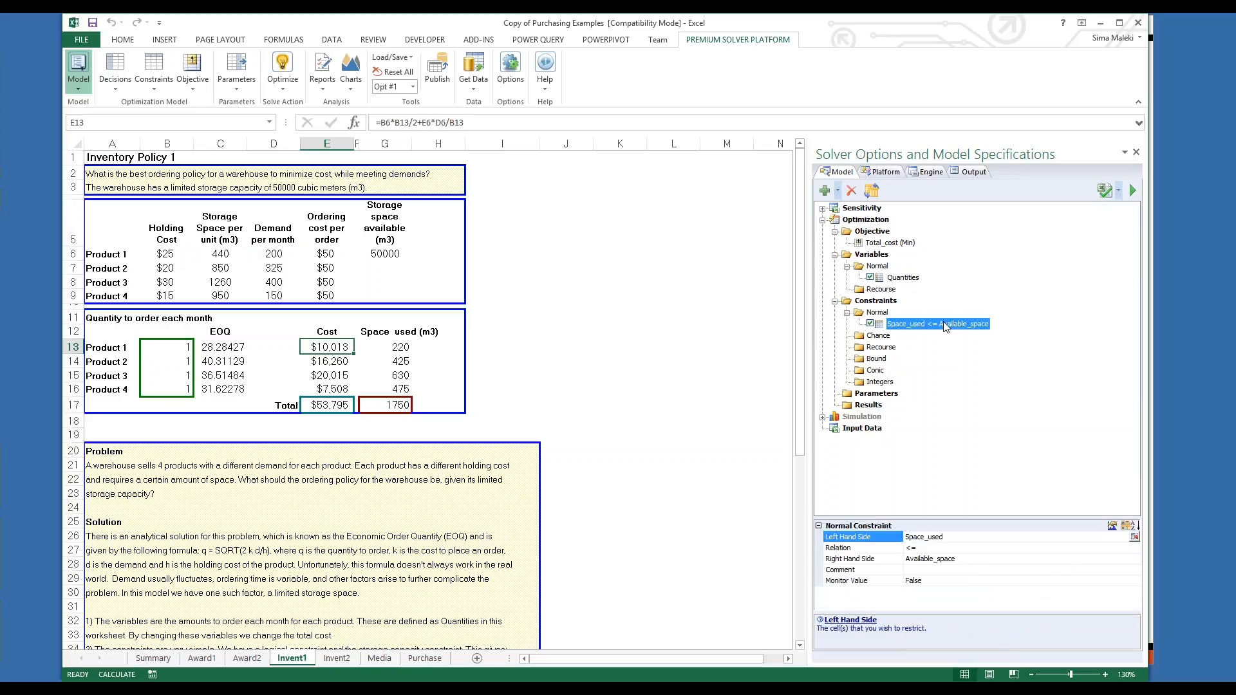
double_click(945, 325)
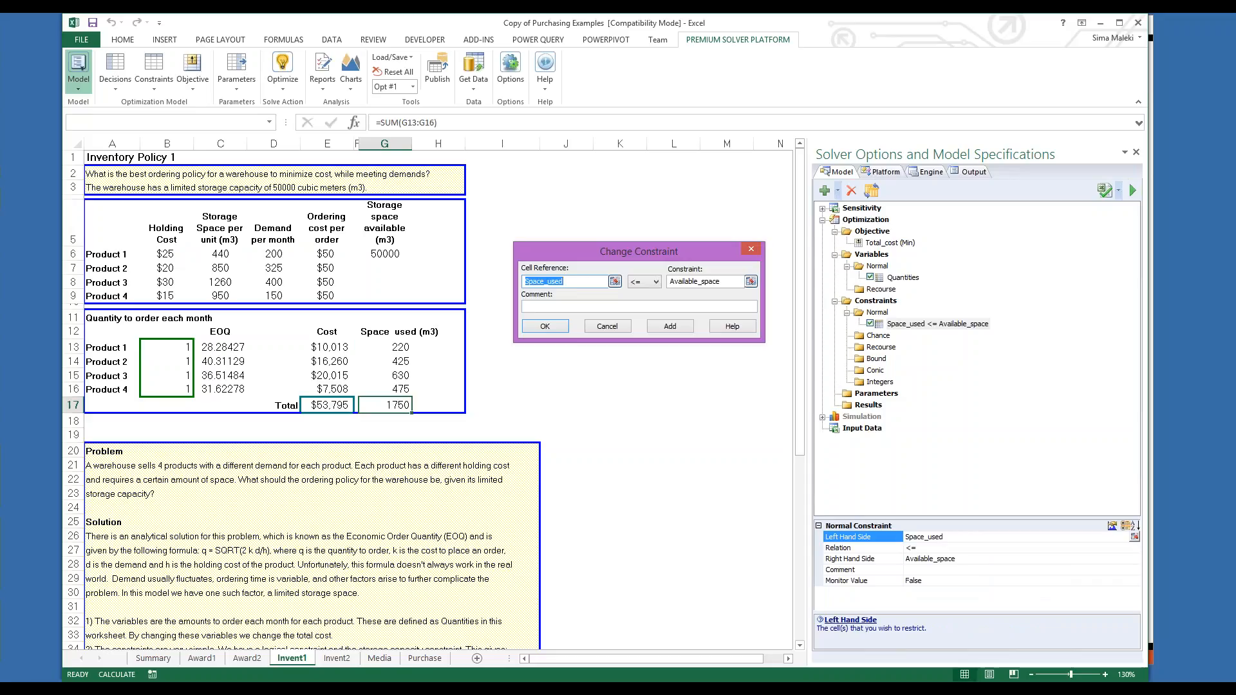
left_click(544, 326)
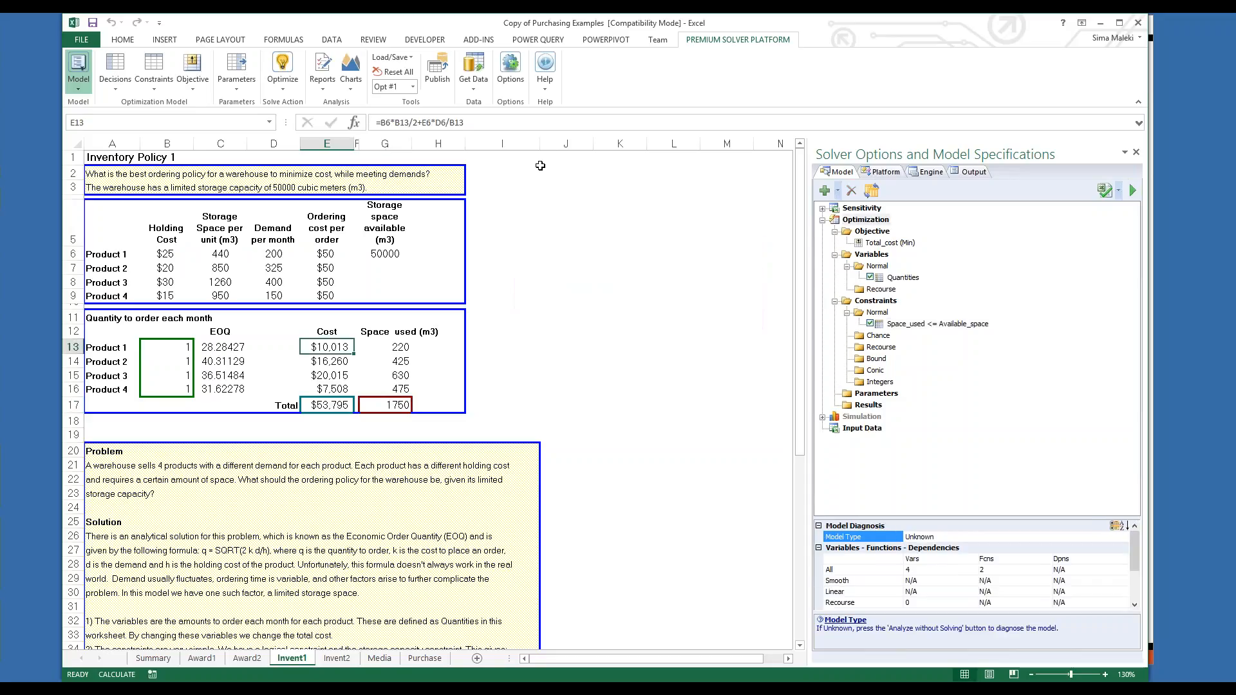
Step: Optimize the inventory model in Guided Mode and review the resulting order quantities for the four products
left_click(282, 64)
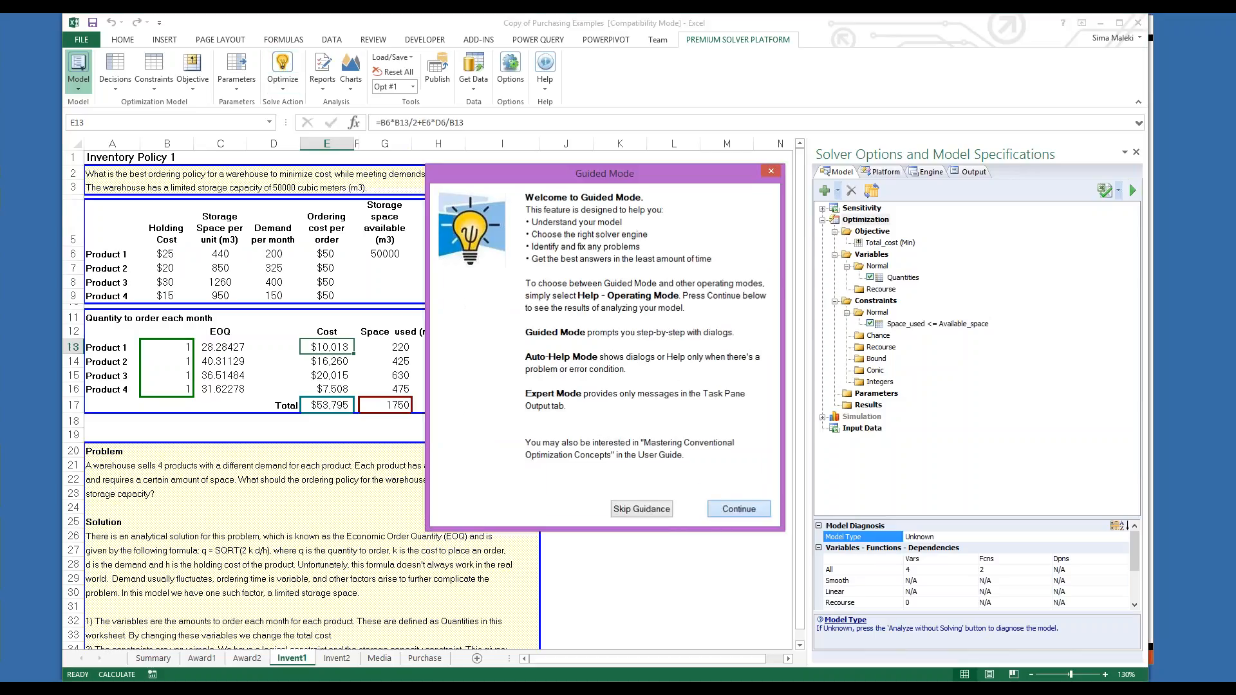
left_click(739, 509)
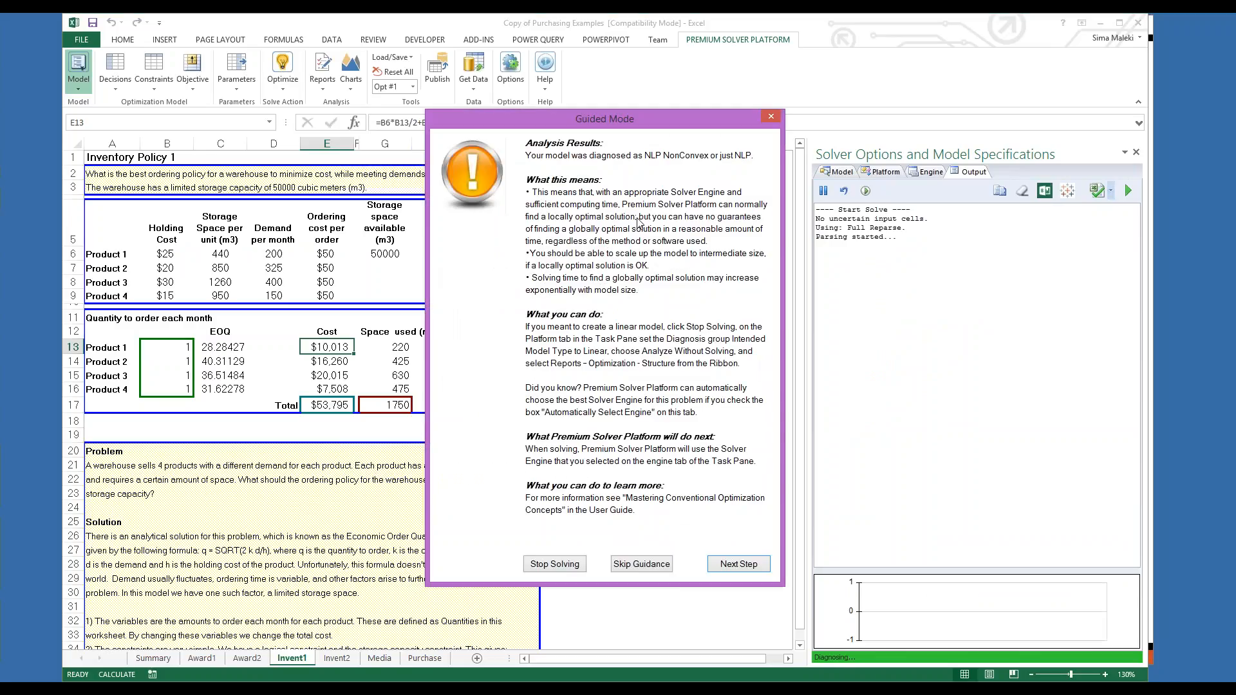
left_click(726, 566)
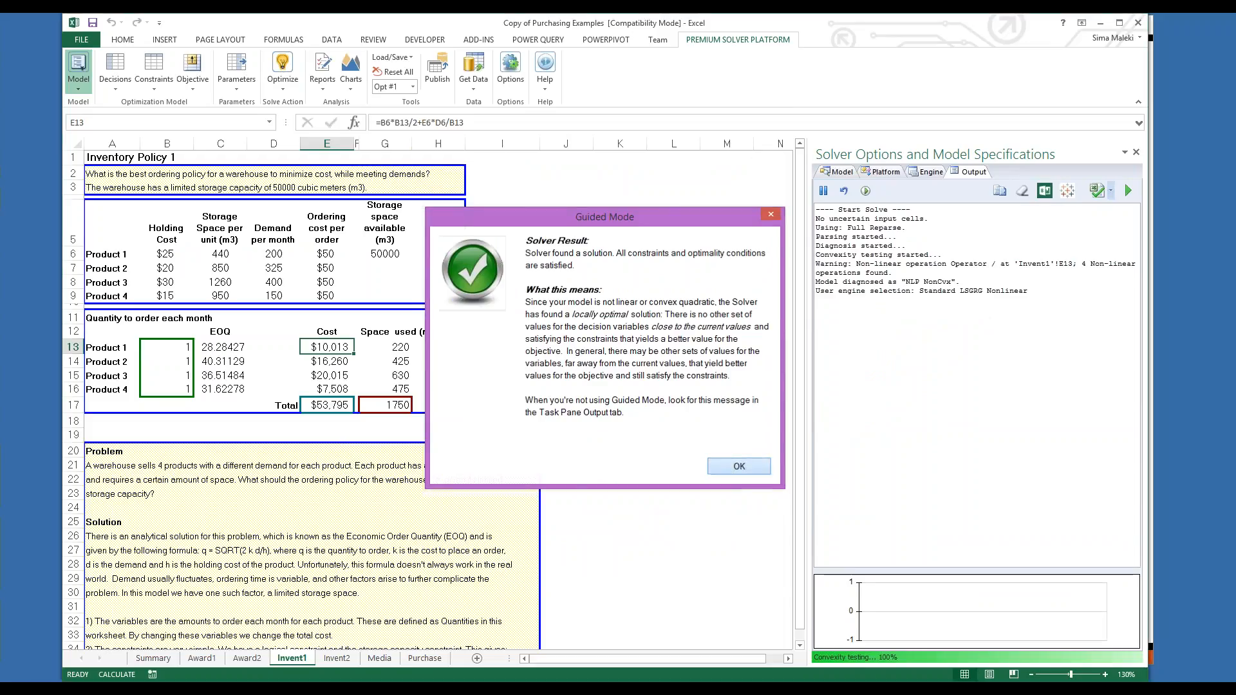
key("Return")
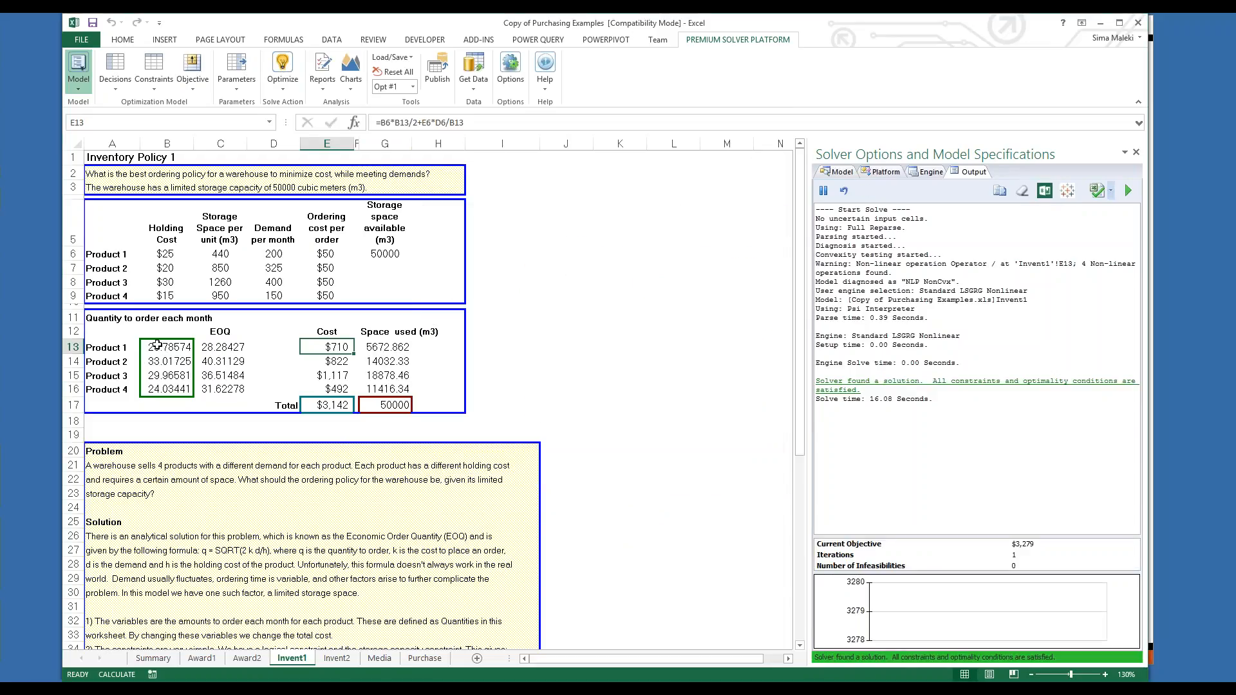
left_click_drag(157, 345, 159, 388)
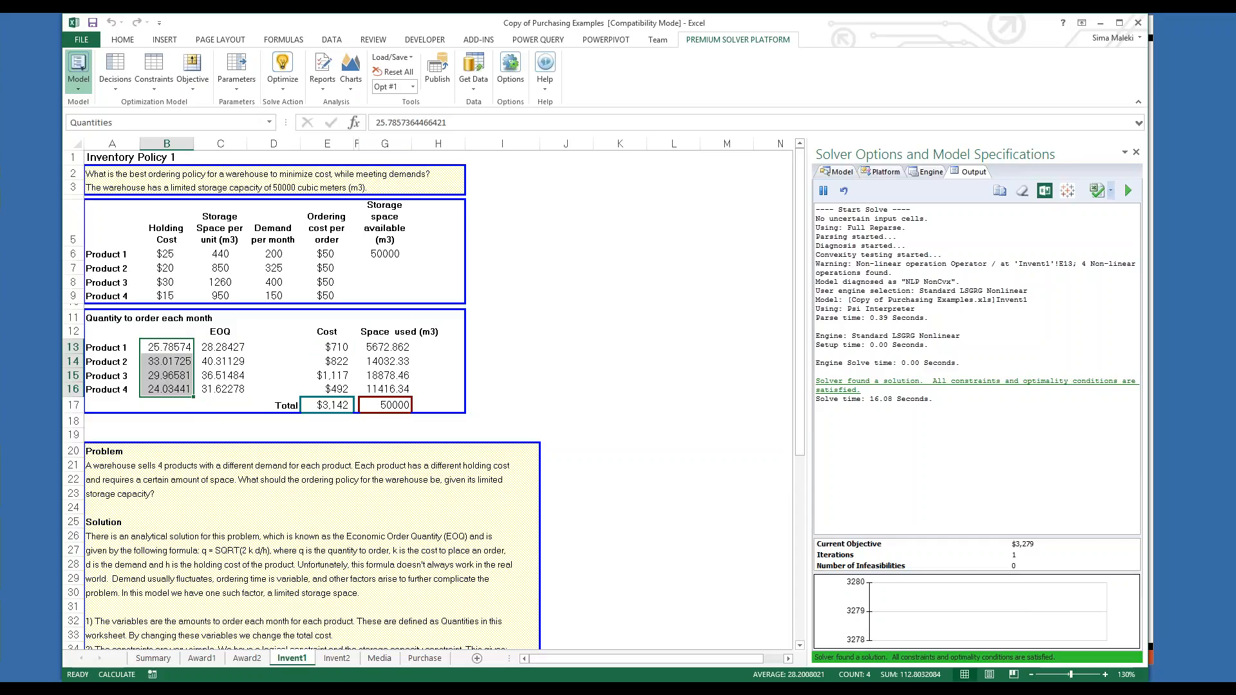
Step: Switch to the PowerPoint webinar slide show and advance to the Financial Services portfolio optimization example
mouse_move(92, 687)
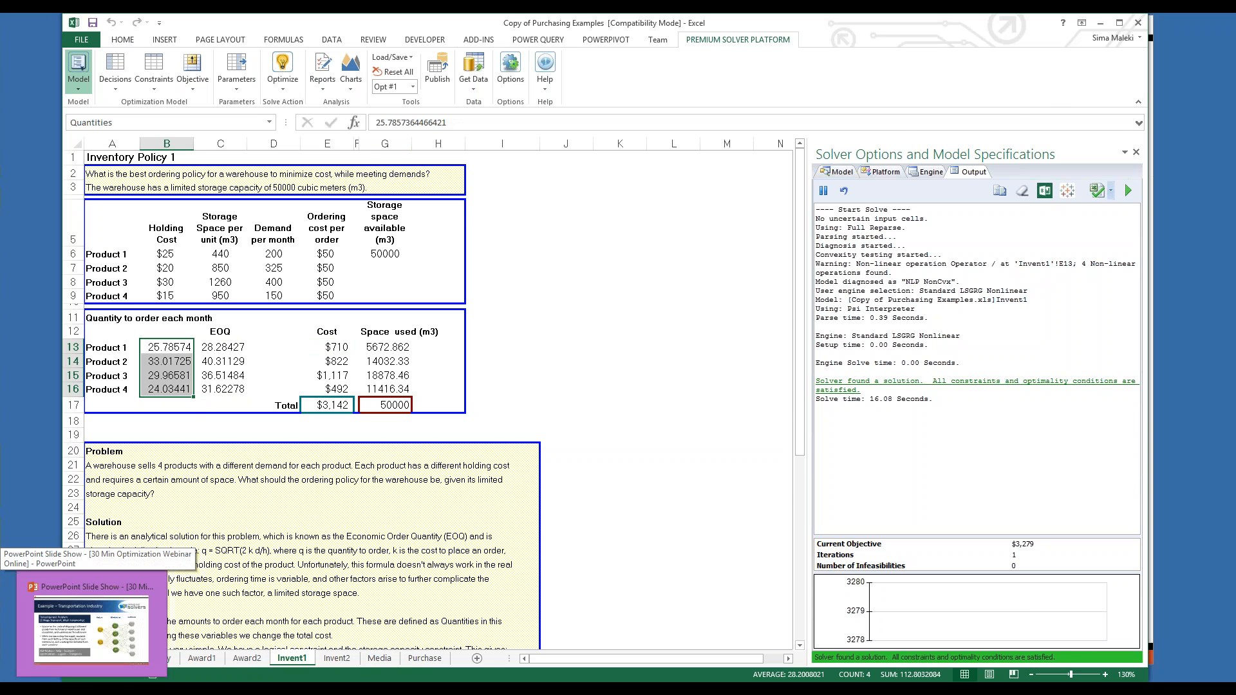
left_click(92, 629)
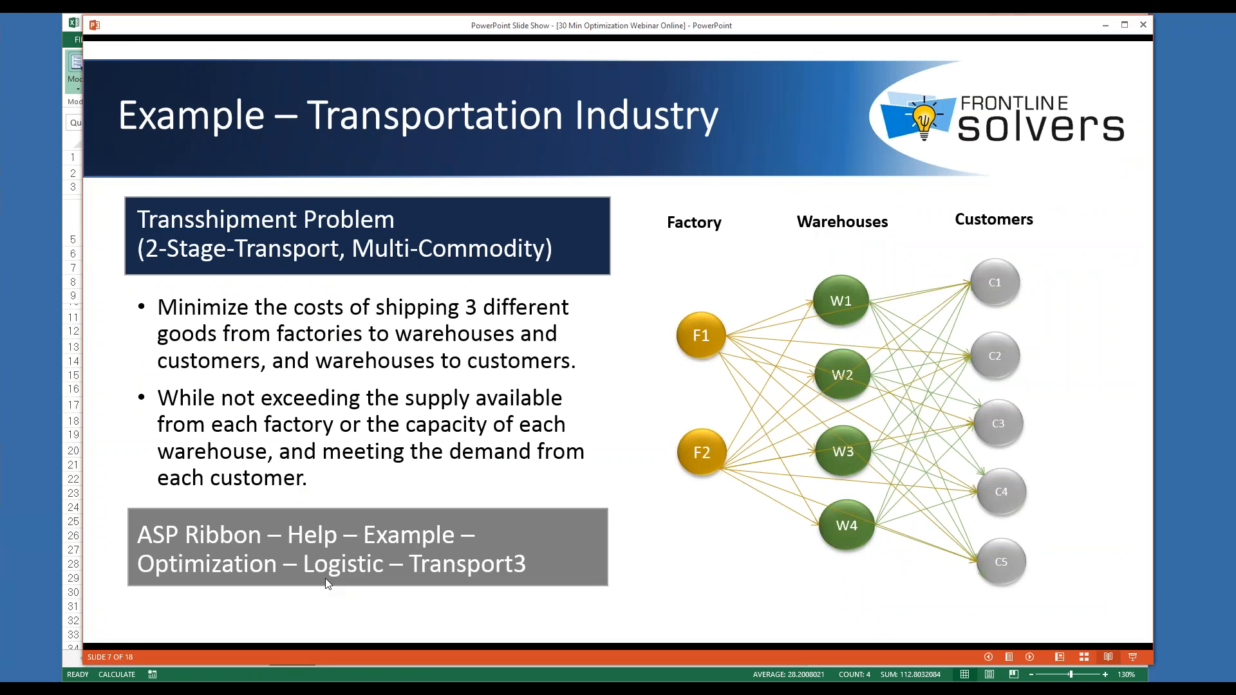
left_click(327, 580)
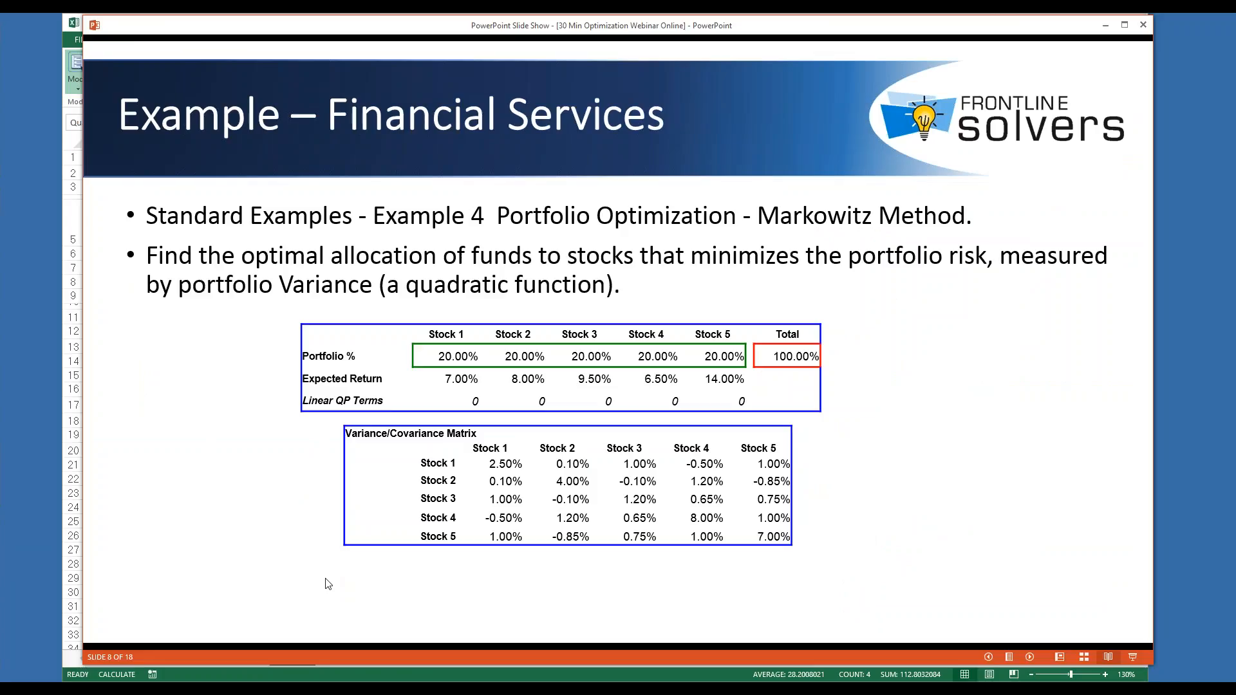
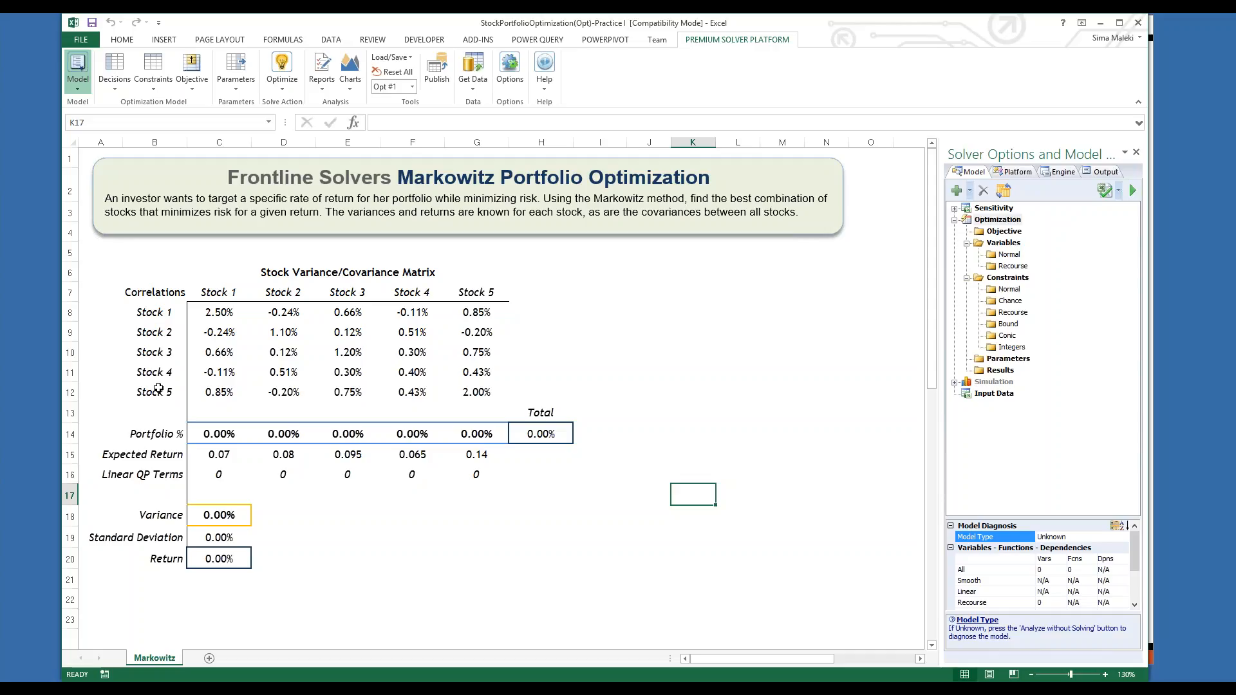
Step: Define the Portfolio % cells C14:G14 in the Markowitz sheet as normal decision variables and view the variable's properties
left_click(215, 432)
left_click_drag(214, 433, 495, 436)
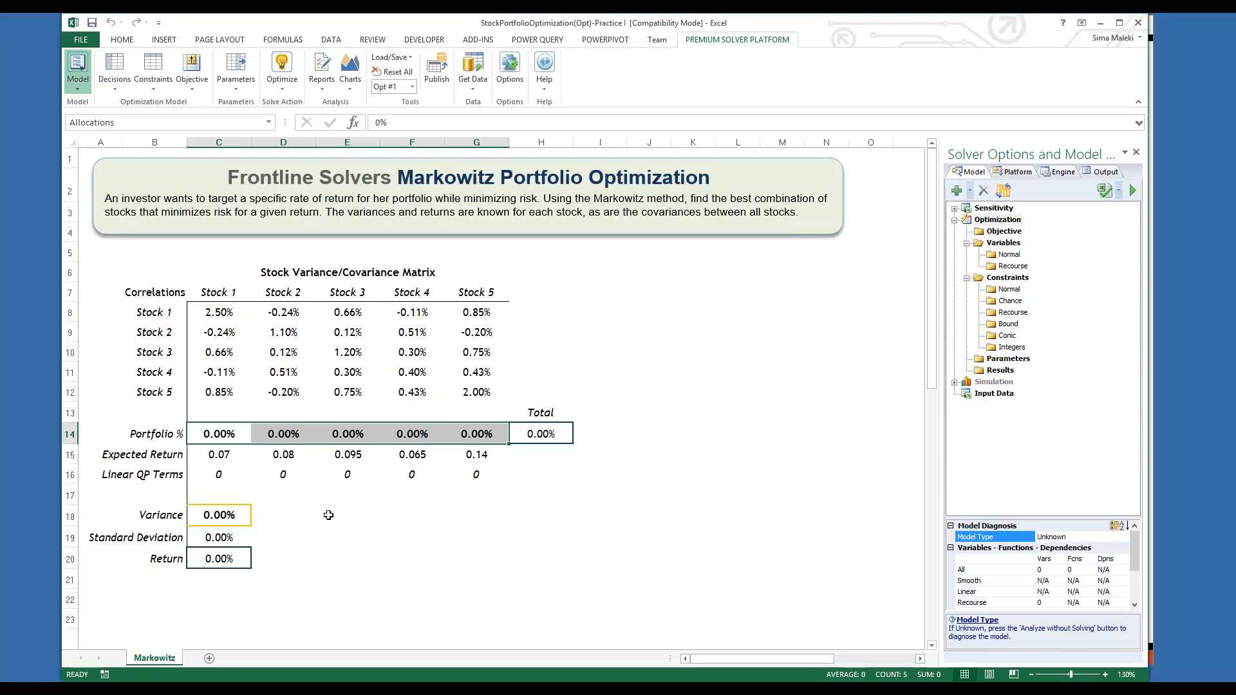
left_click(115, 90)
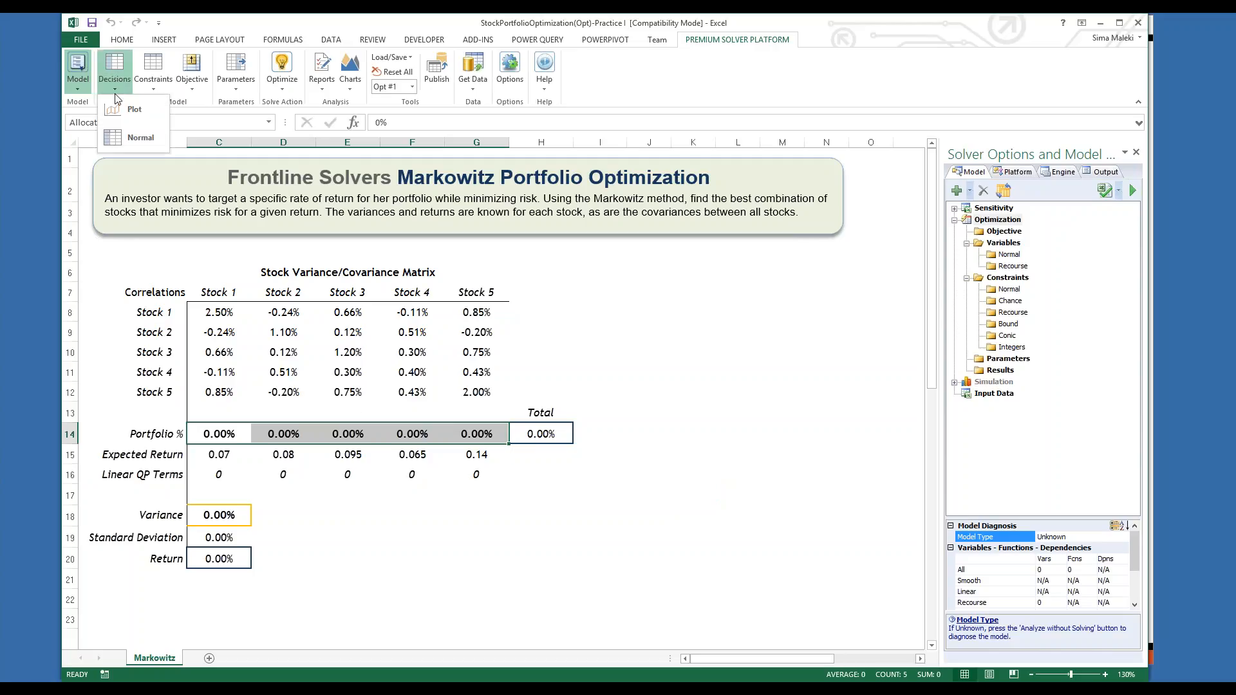
left_click(118, 136)
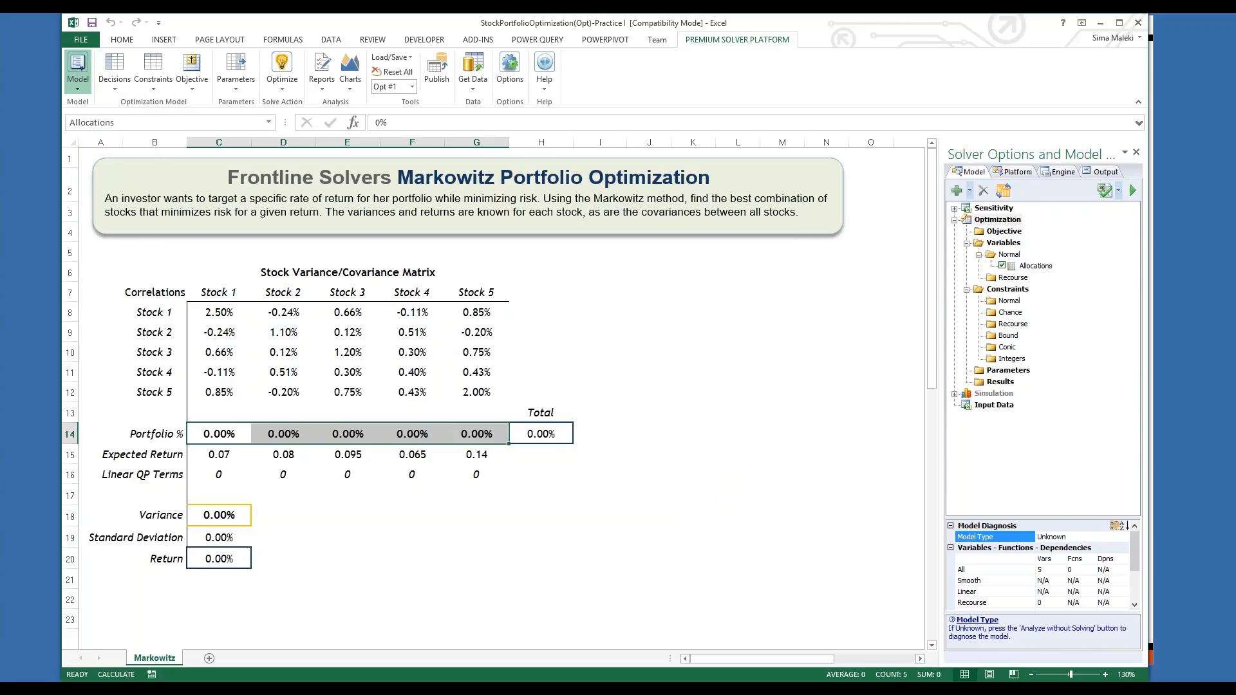
left_click(1029, 269)
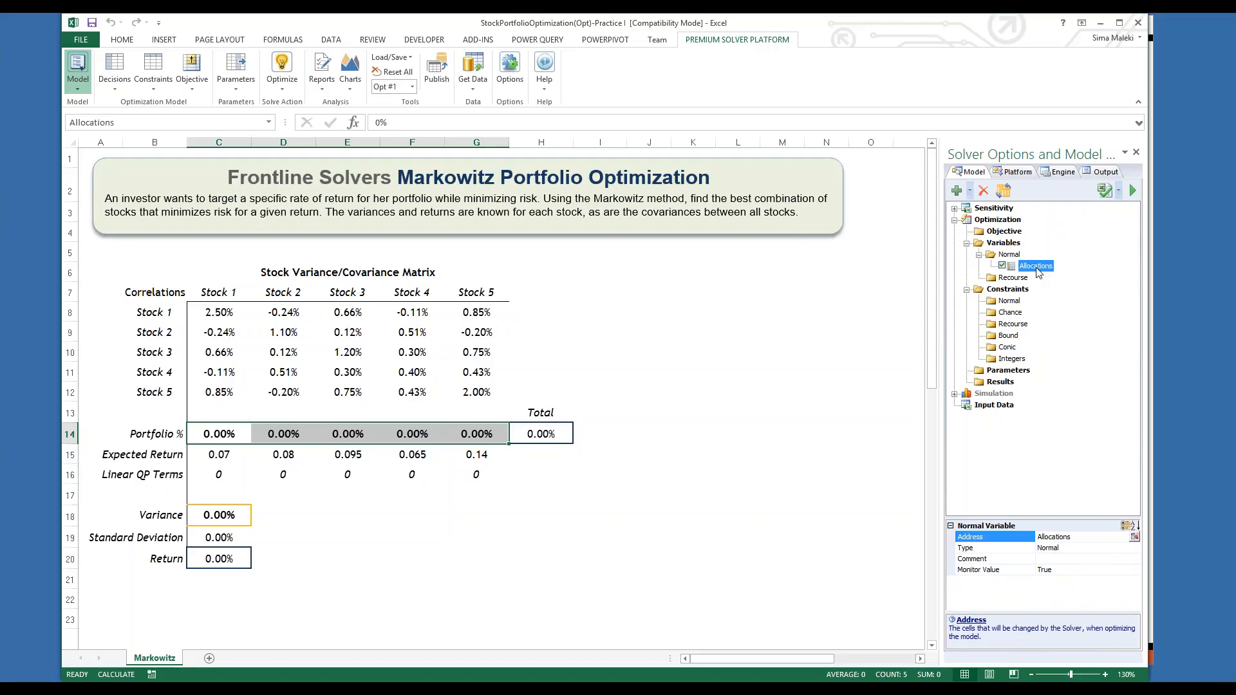
Step: Inspect the QUADPRODUCT formula in Variance cell C18, set that cell as the objective to minimize, and view the objective's properties
left_click(217, 515)
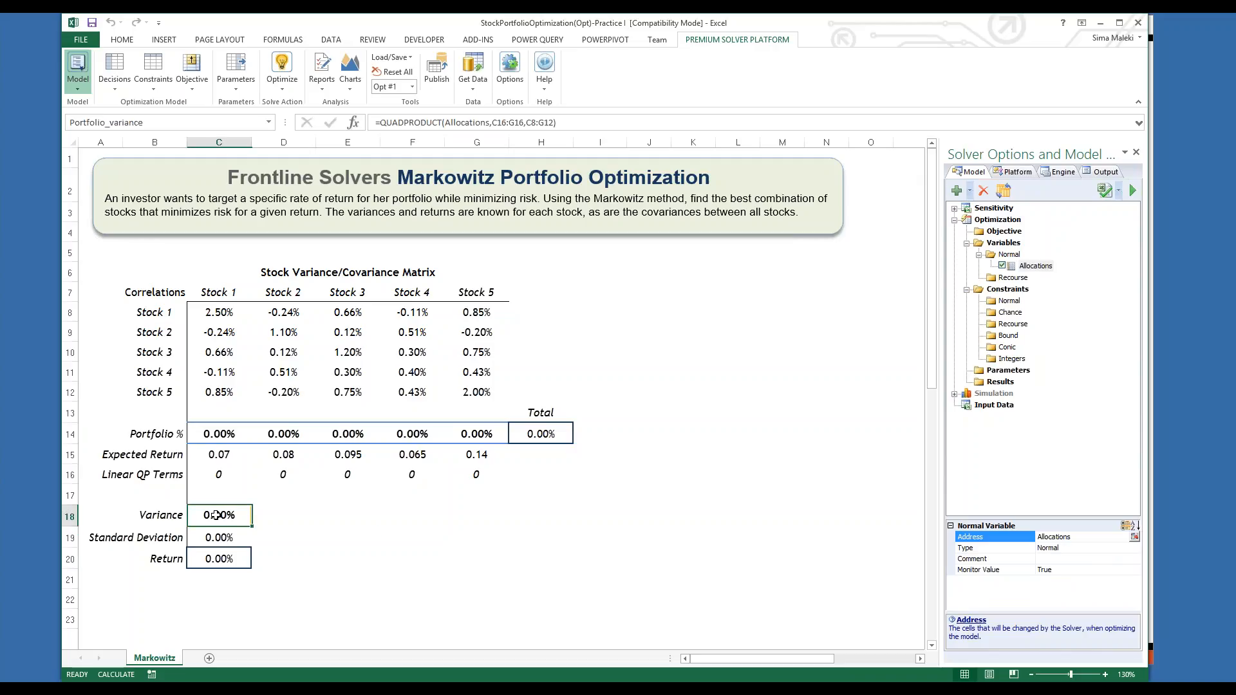
left_click(459, 123)
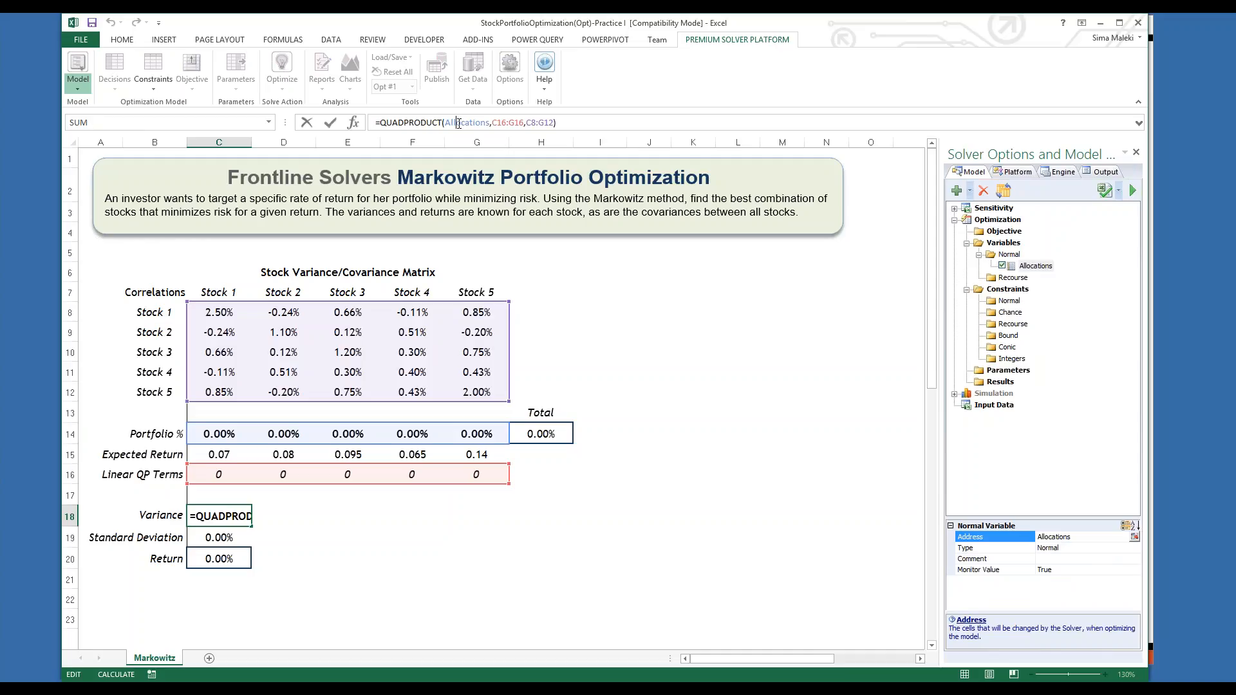
key("Escape")
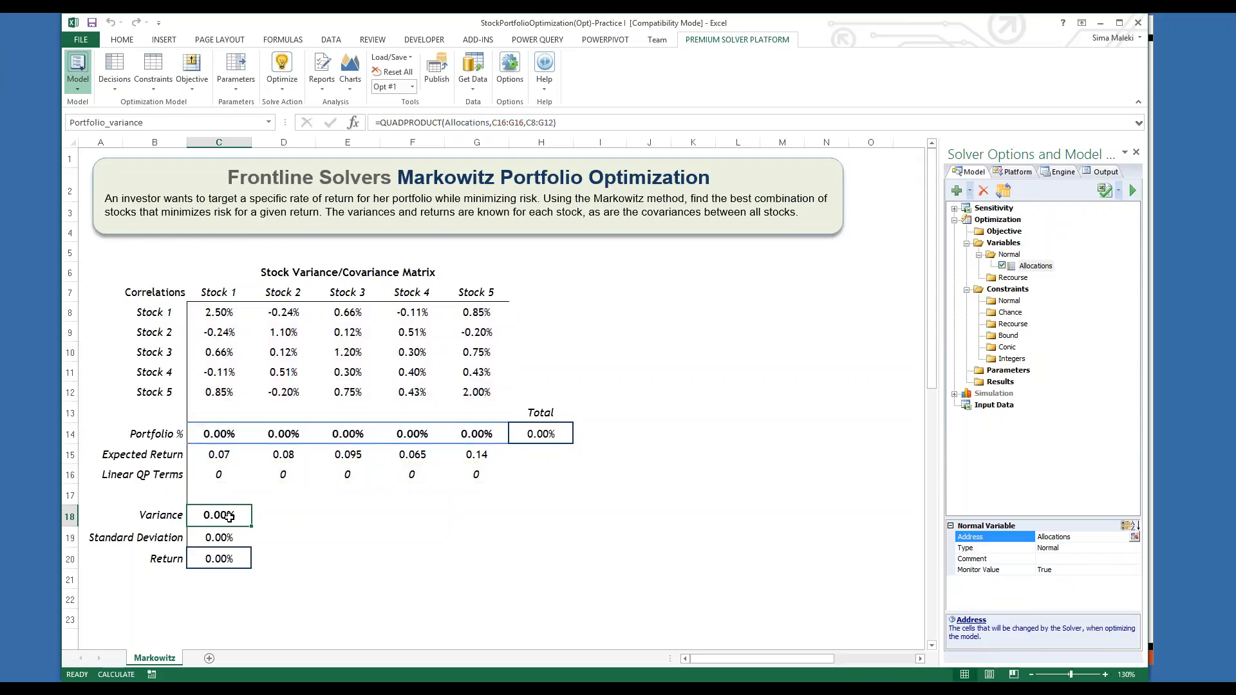
left_click(191, 90)
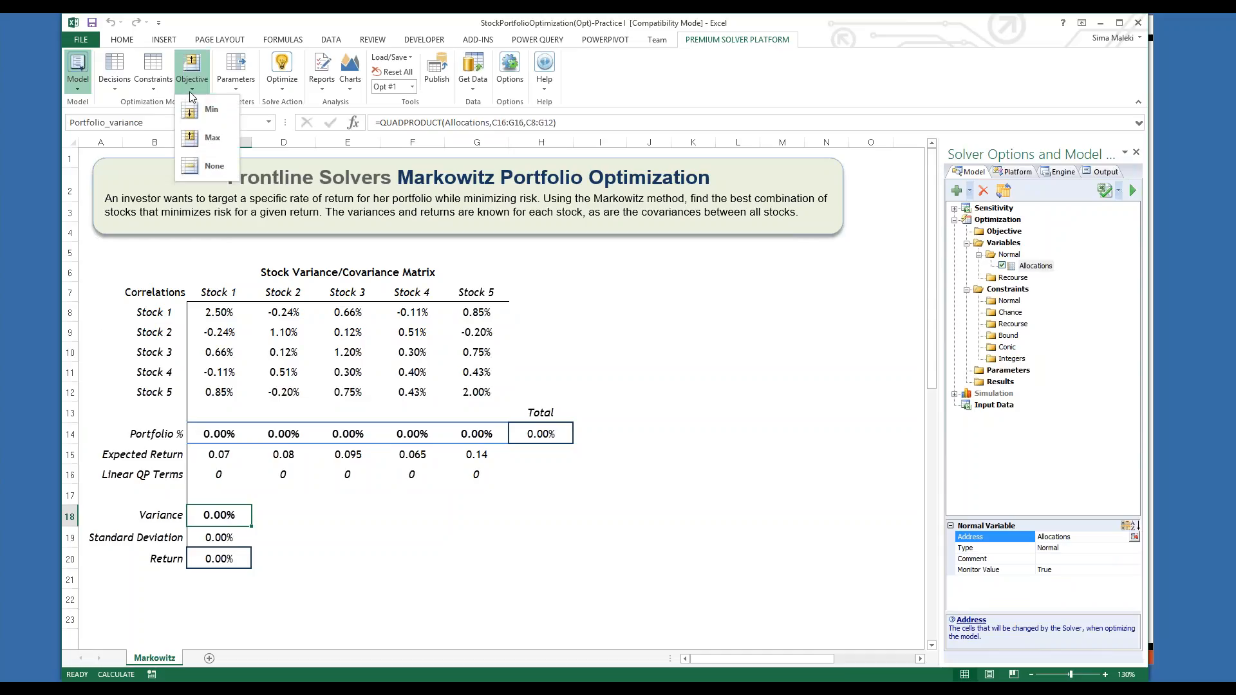
left_click(191, 116)
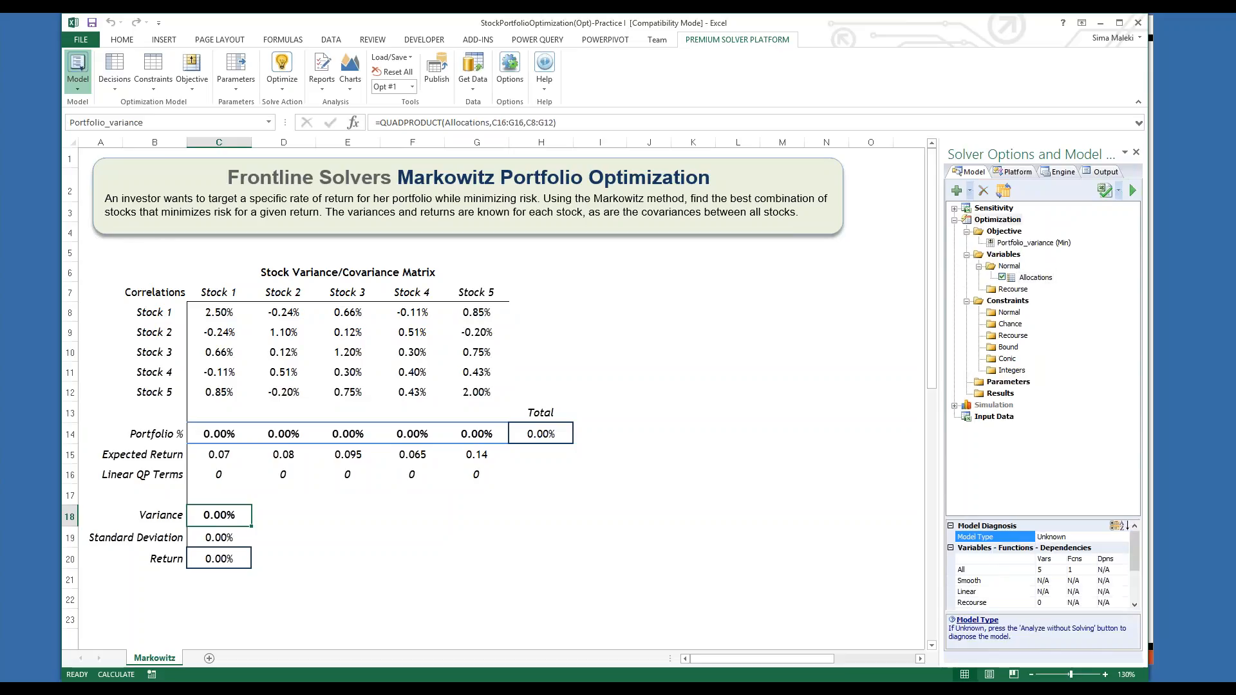
left_click(1041, 247)
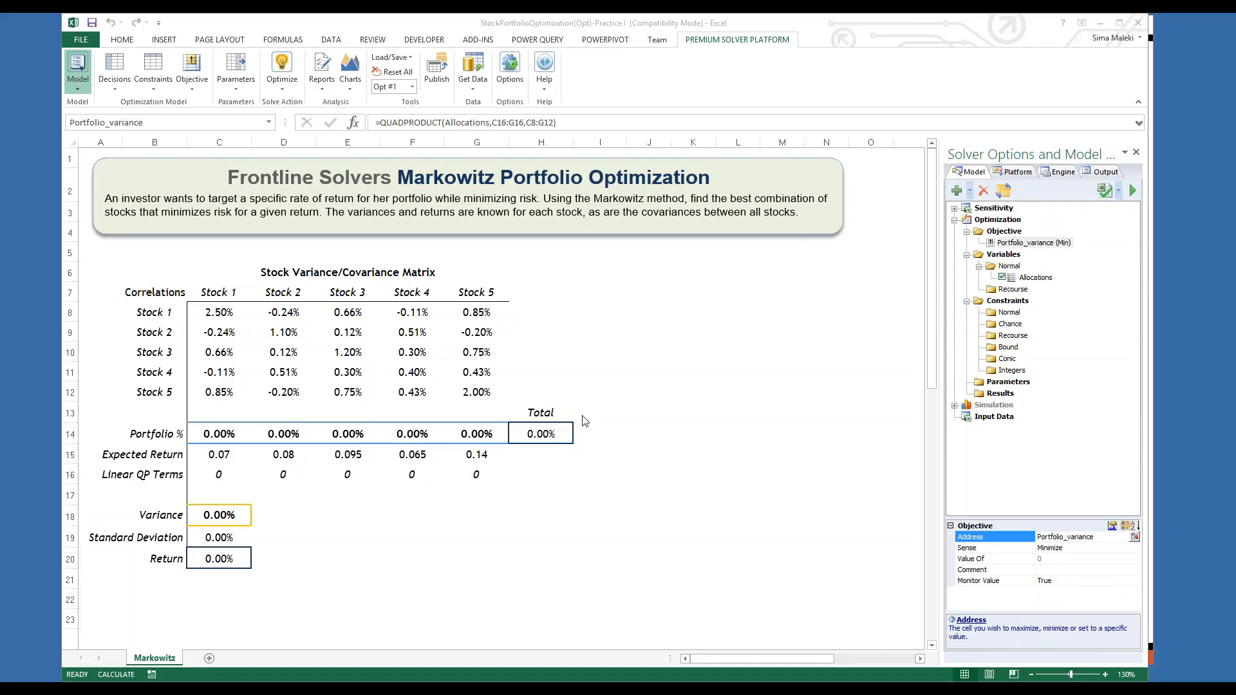
left_click(575, 469)
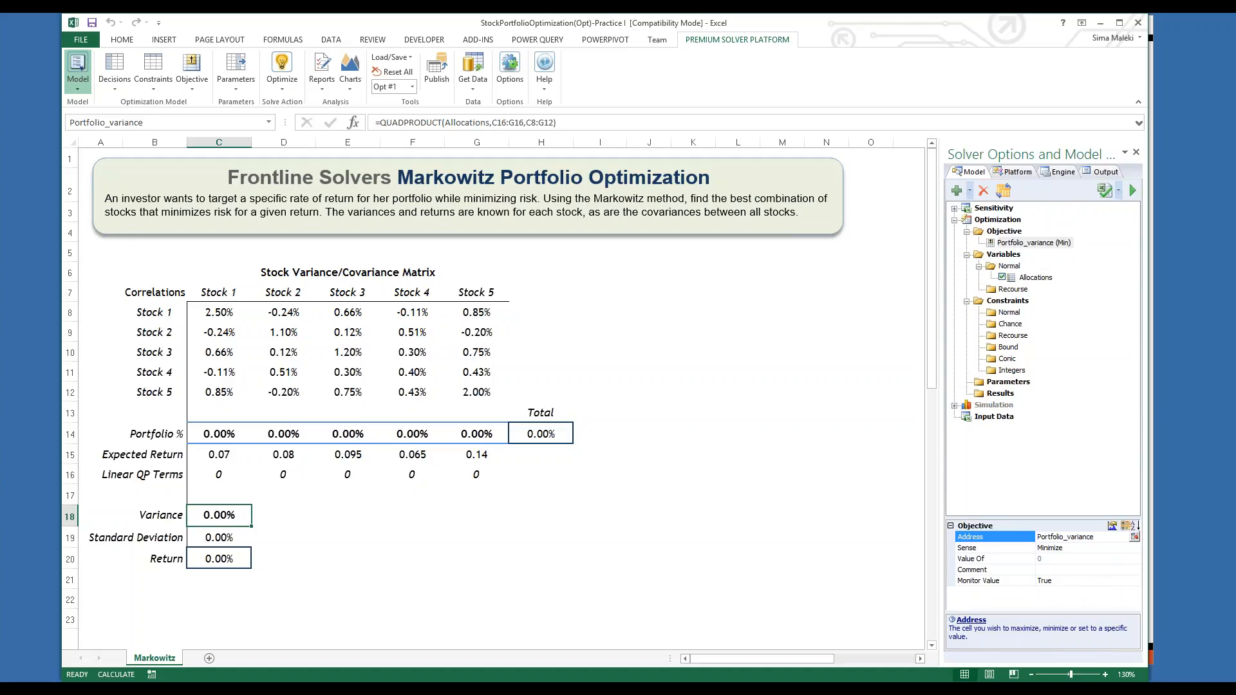
Step: Add a normal constraint requiring the portfolio total in cell H14 (Total_portfolio) to equal 1
left_click(538, 432)
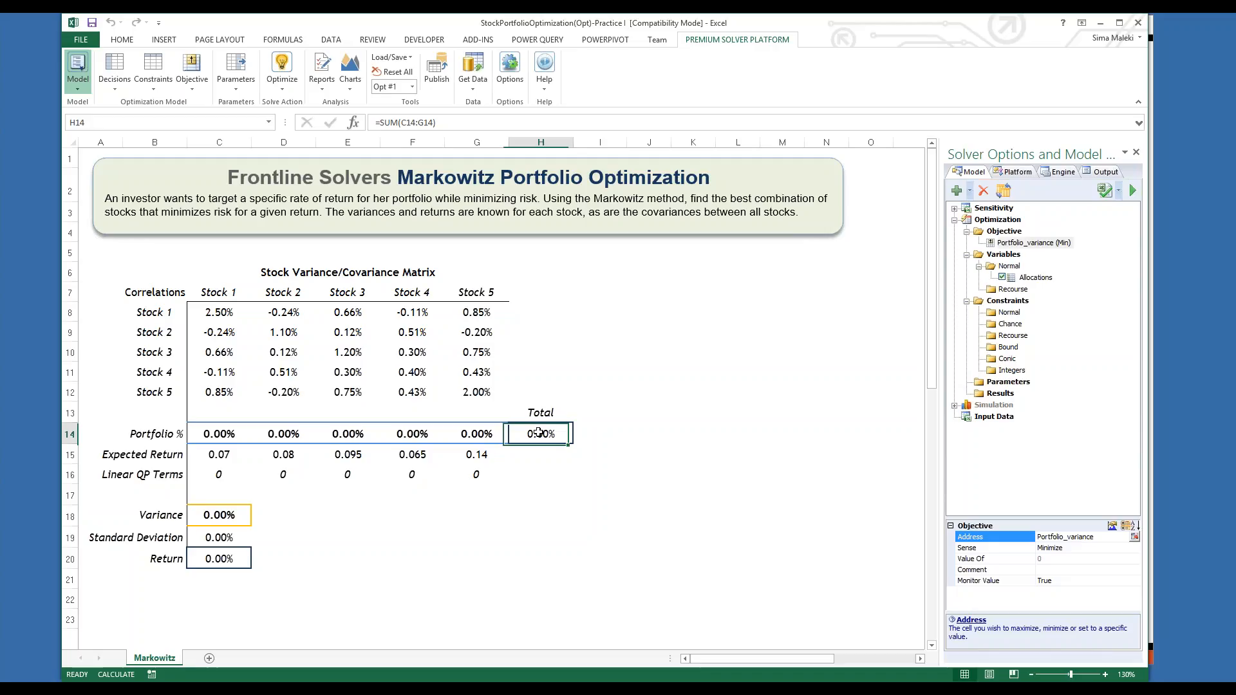
left_click(154, 74)
mouse_move(205, 140)
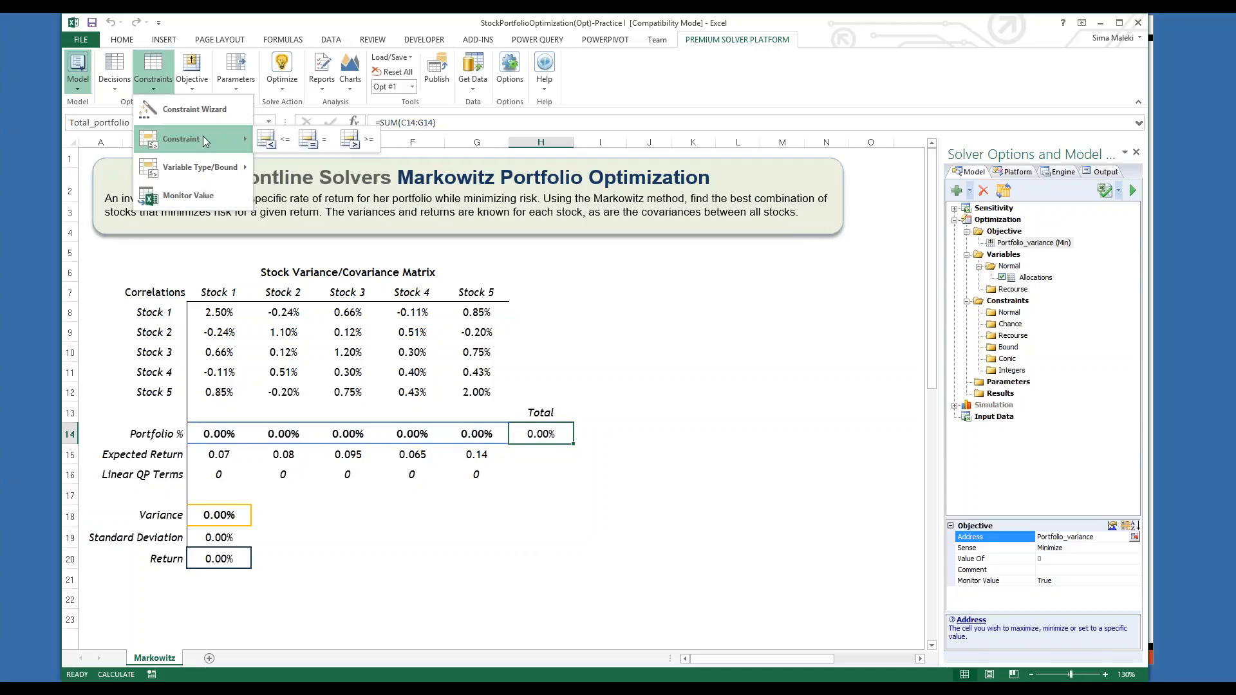
left_click(317, 141)
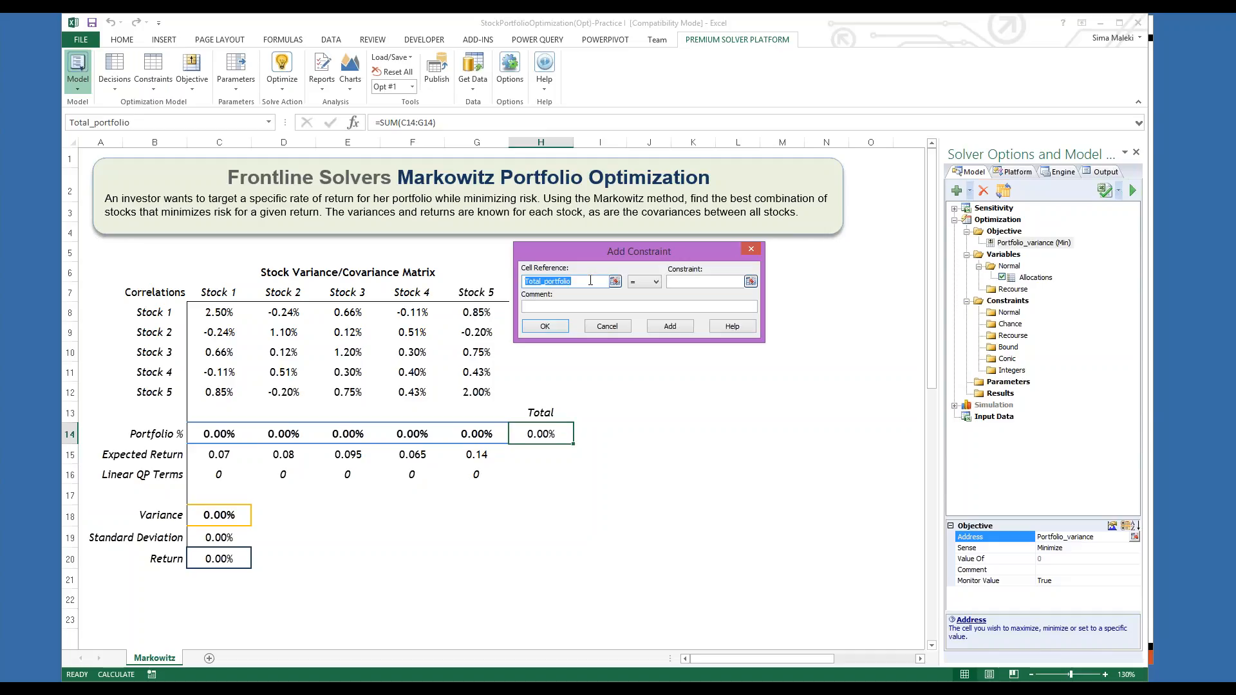
left_click(708, 281)
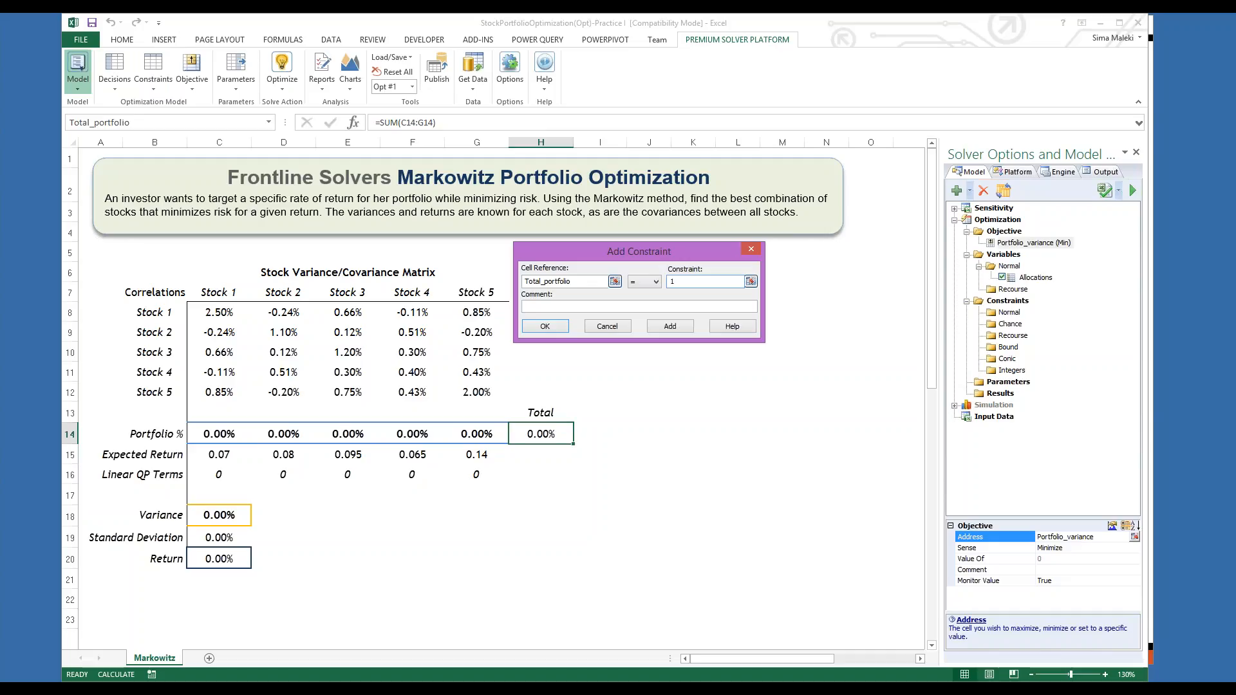
key("Return")
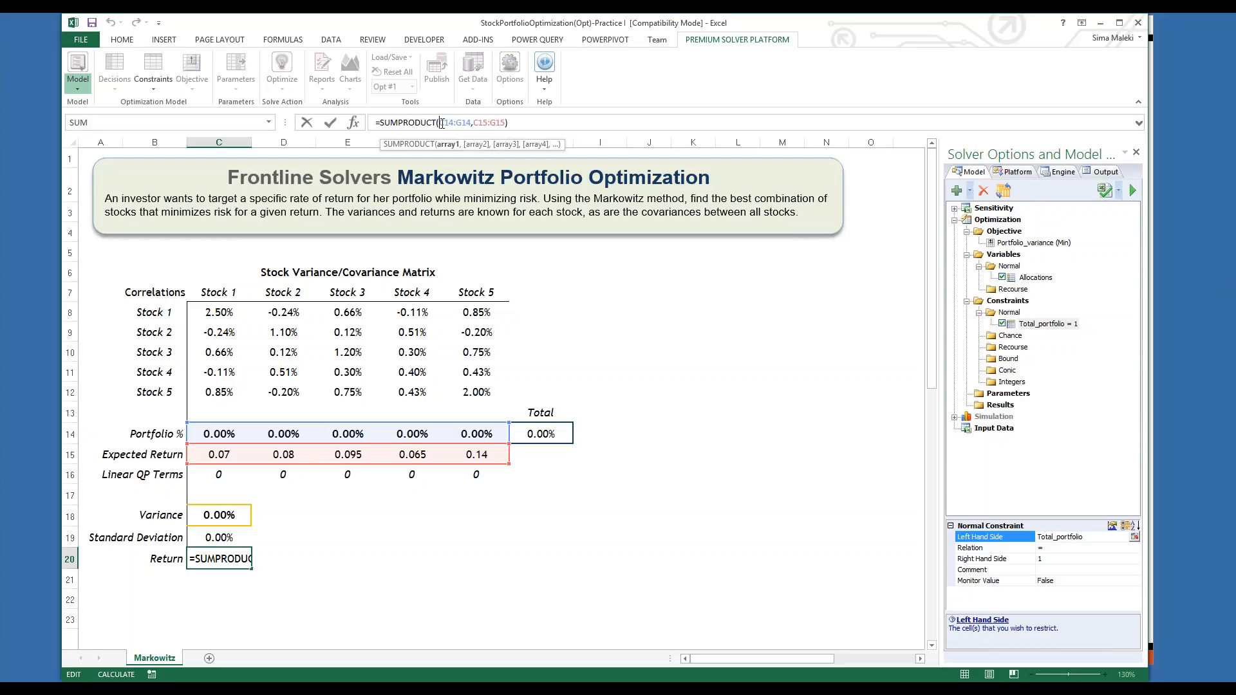
Step: Add a normal constraint requiring the Return cell C20 (Portfolio_return) to be >= 9.5%
key("Escape")
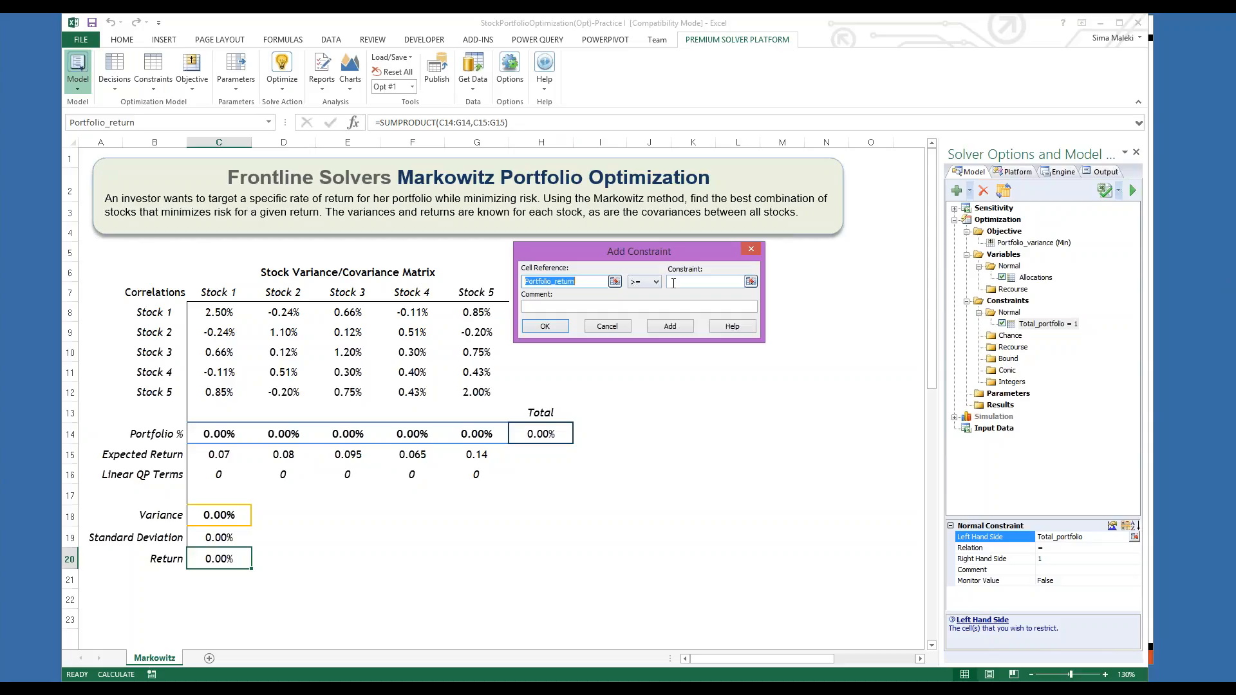
left_click(672, 283)
type("9.5")
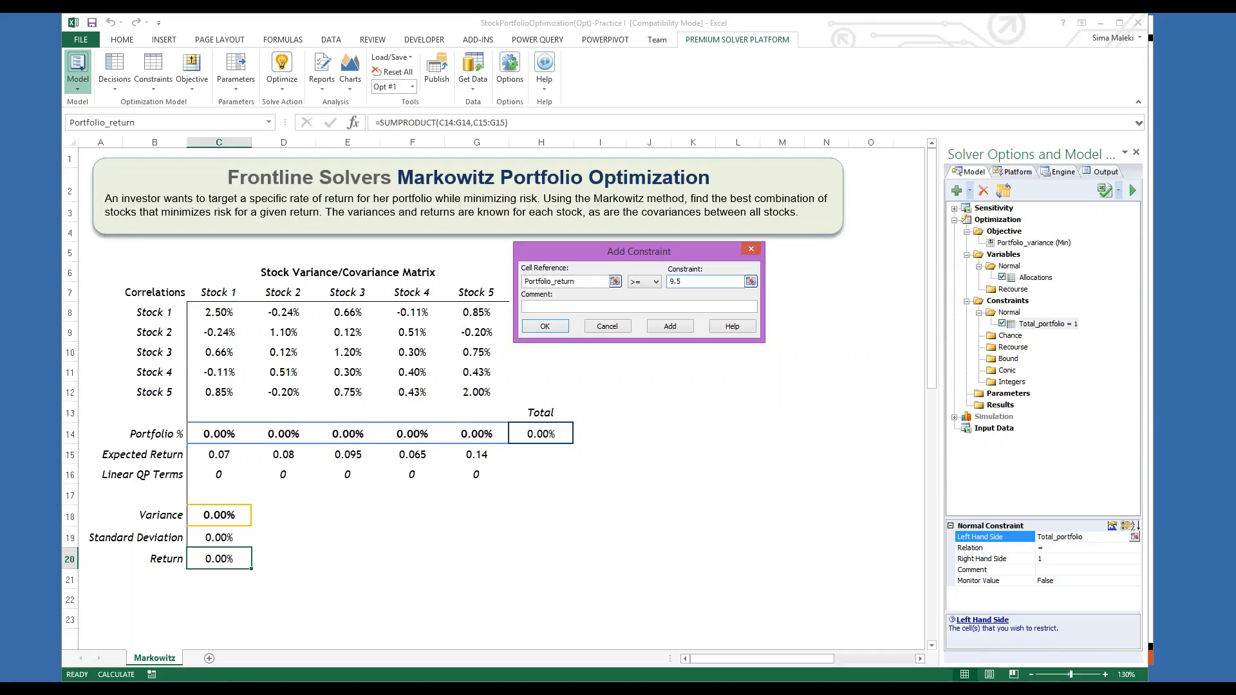
left_click(544, 327)
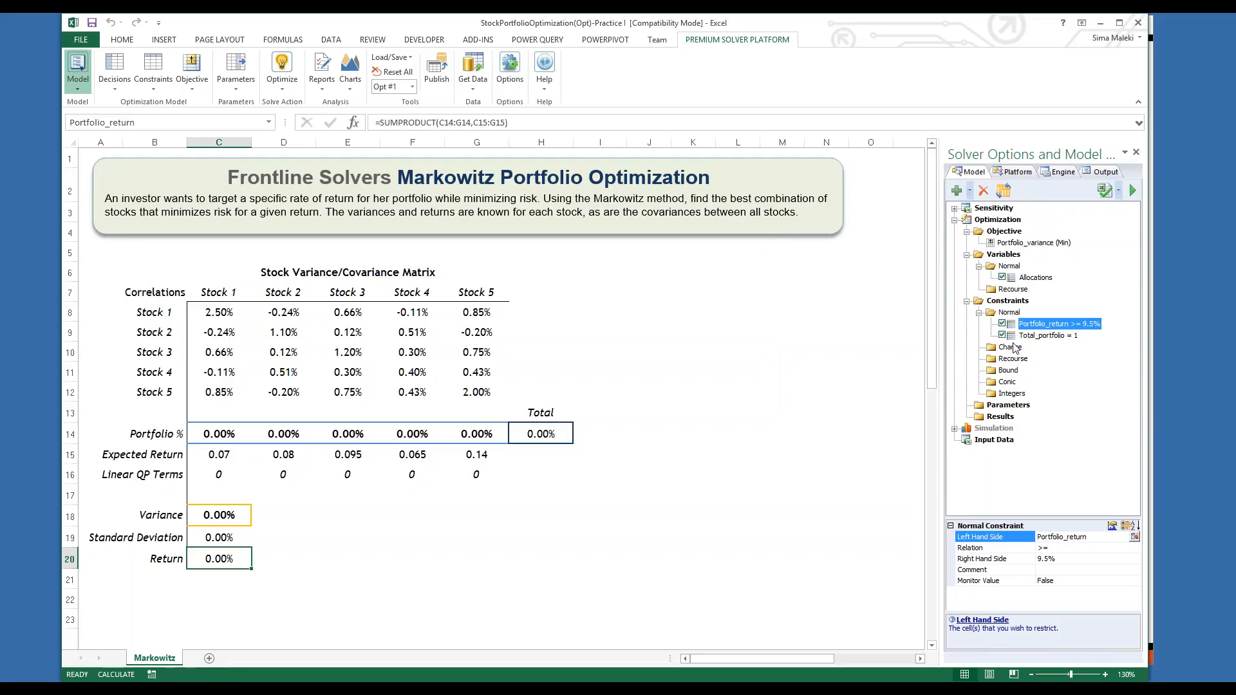
Step: Optimize the Markowitz model, proceeding through the Guided Mode welcome and analysis results
left_click(569, 530)
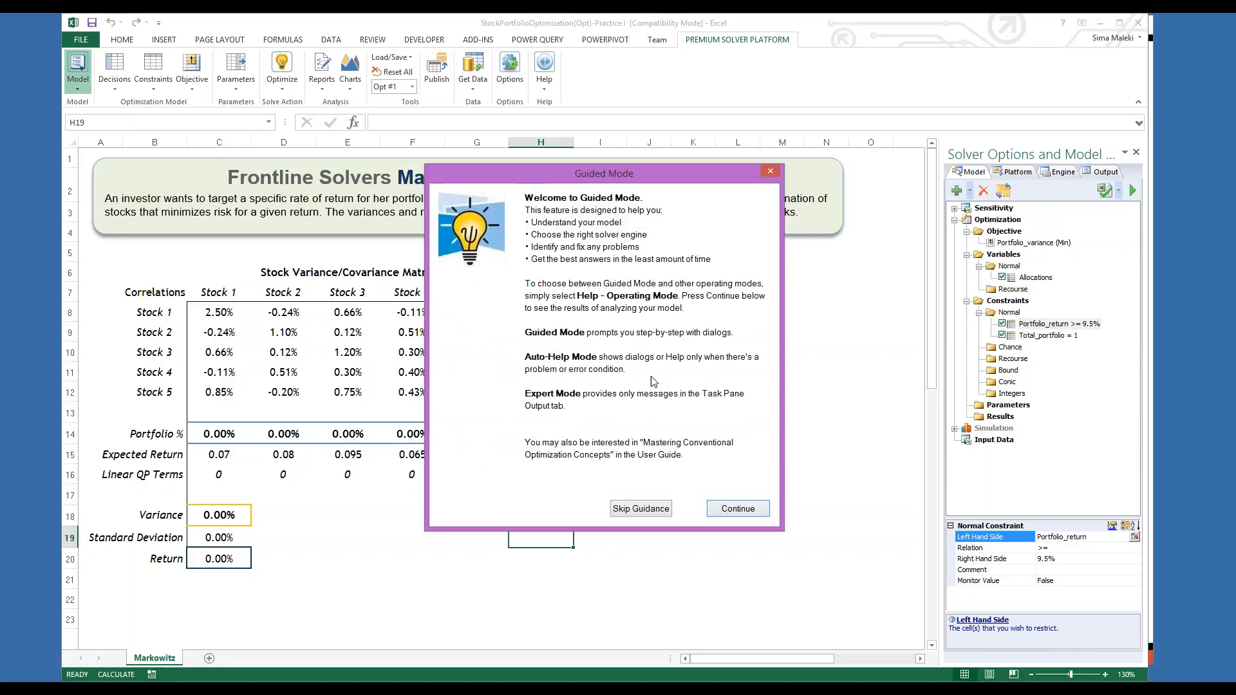
left_click(744, 508)
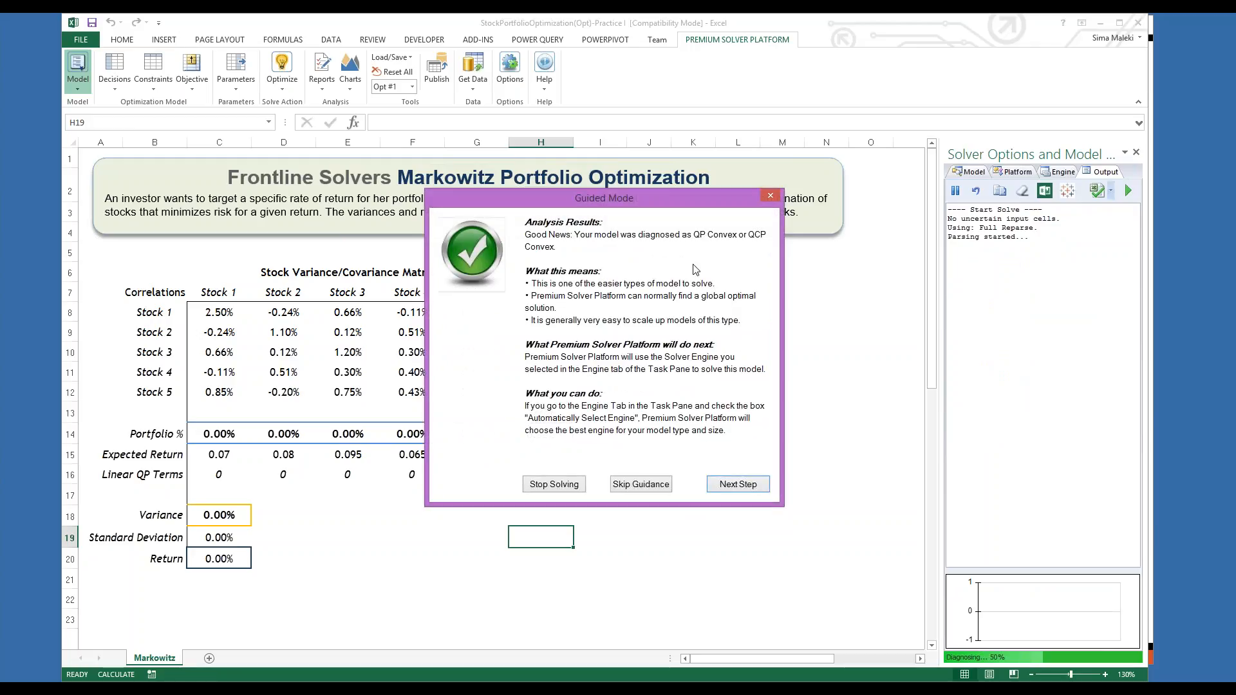
left_click(731, 488)
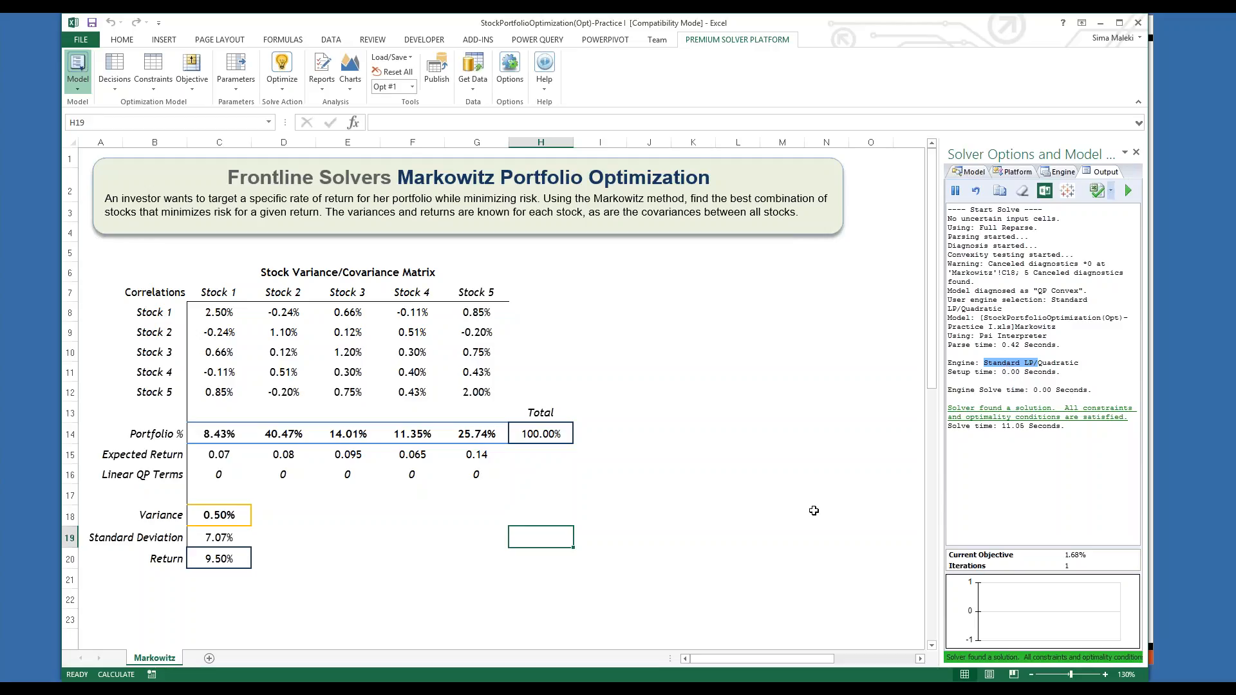
Step: Fill the empty cell D20 beside the Return value with yellow
left_click(385, 554)
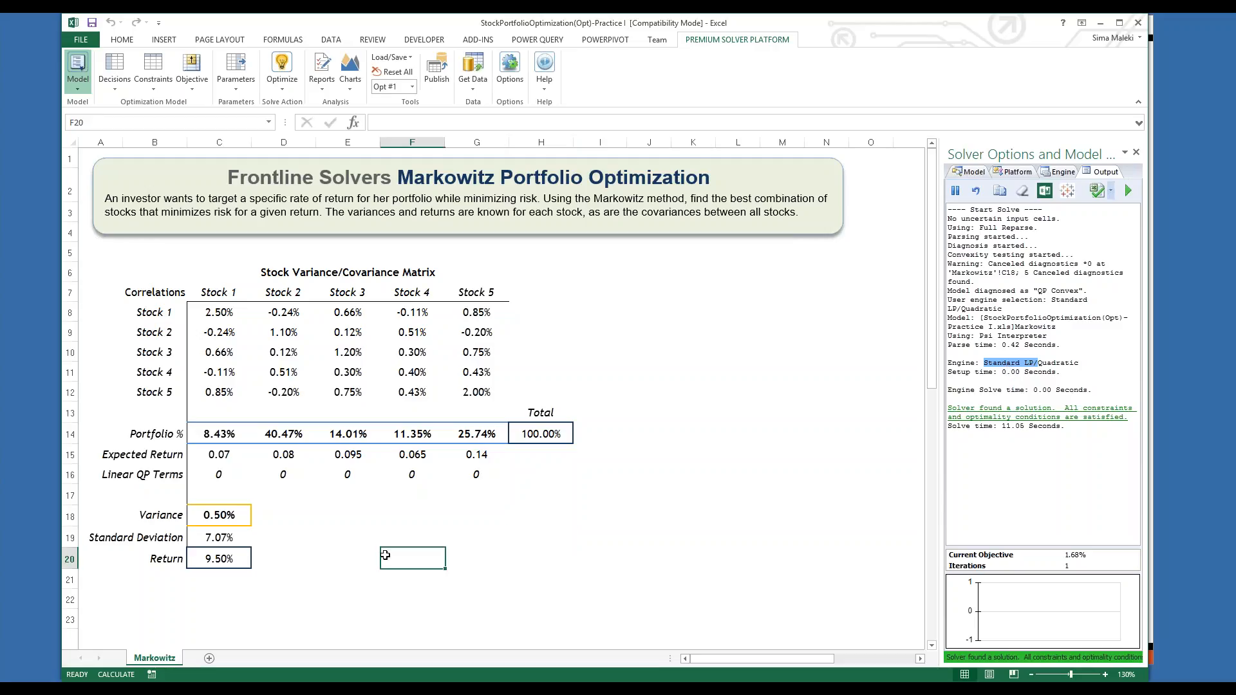
left_click(270, 556)
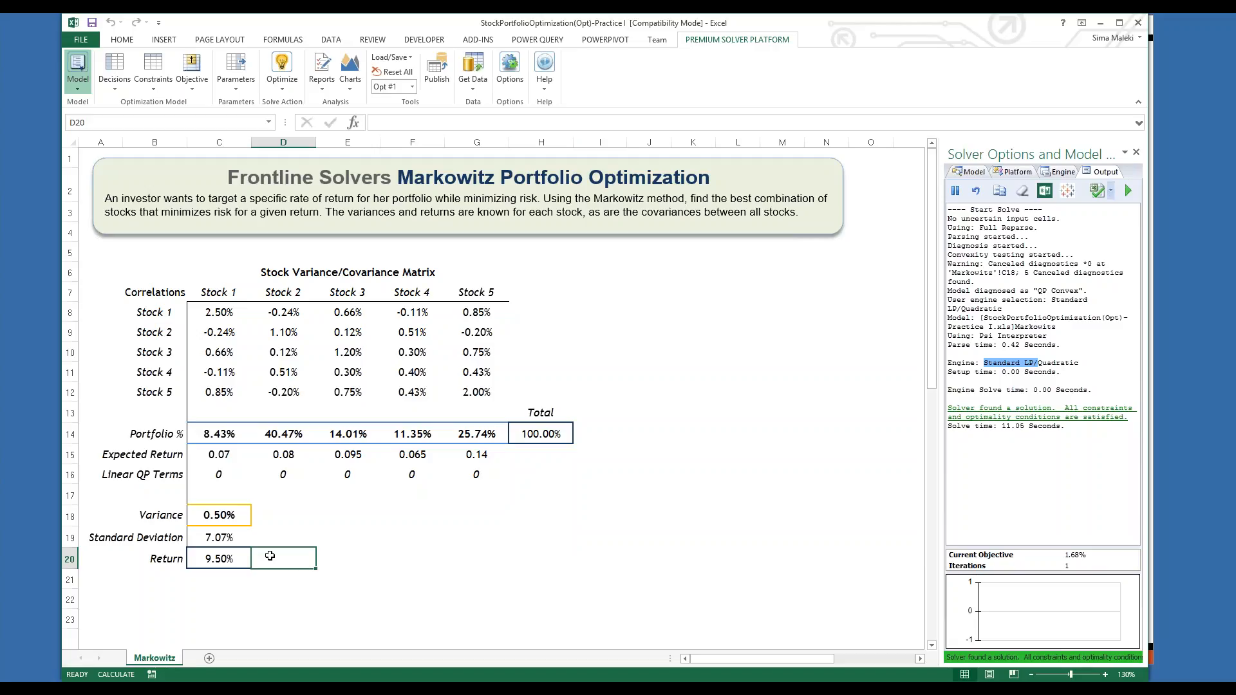
left_click(122, 40)
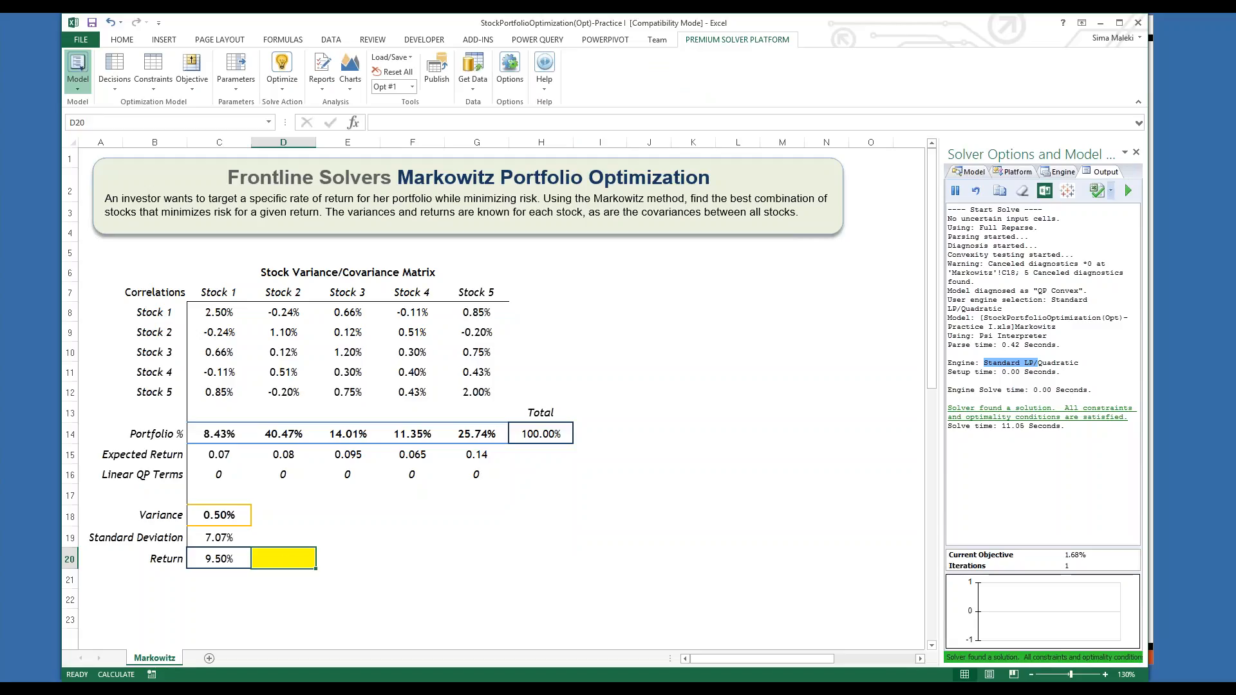
Step: Define cell D20 as an optimization parameter (PsiOptParam) with a lower value of 8% and an upper value of 14%
left_click(236, 83)
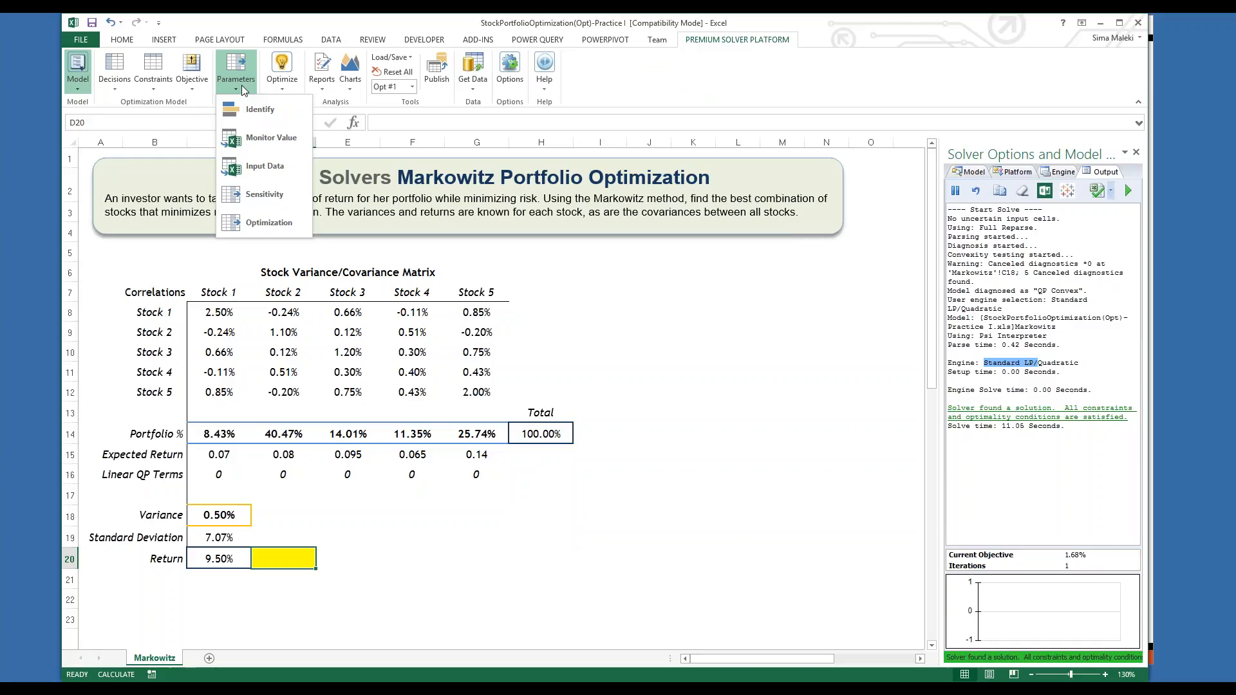
left_click(268, 222)
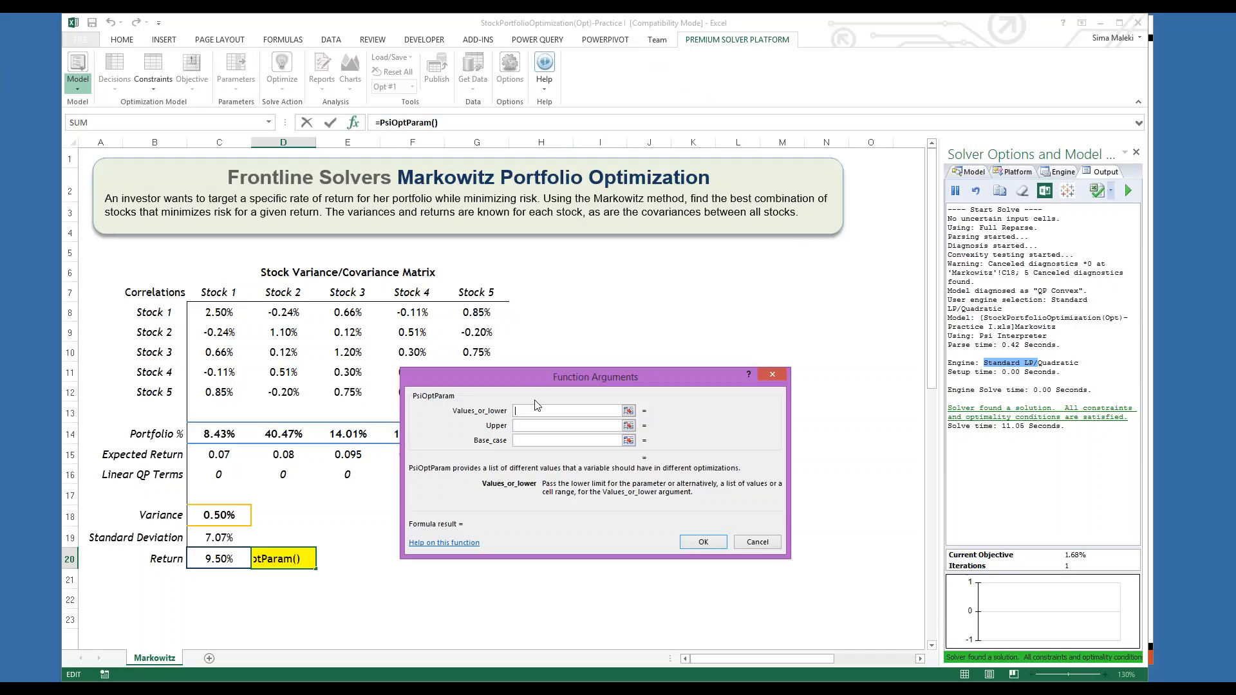
type("8%")
key("Tab")
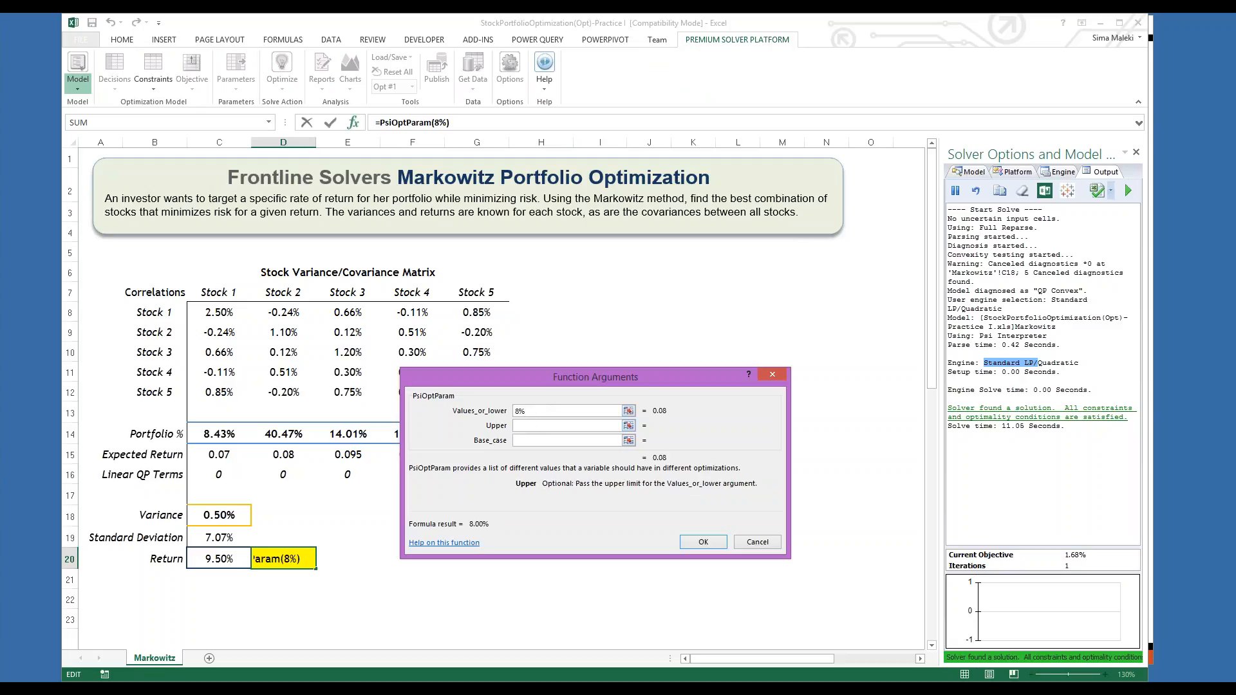
type("14%")
left_click_drag(493, 377, 479, 455)
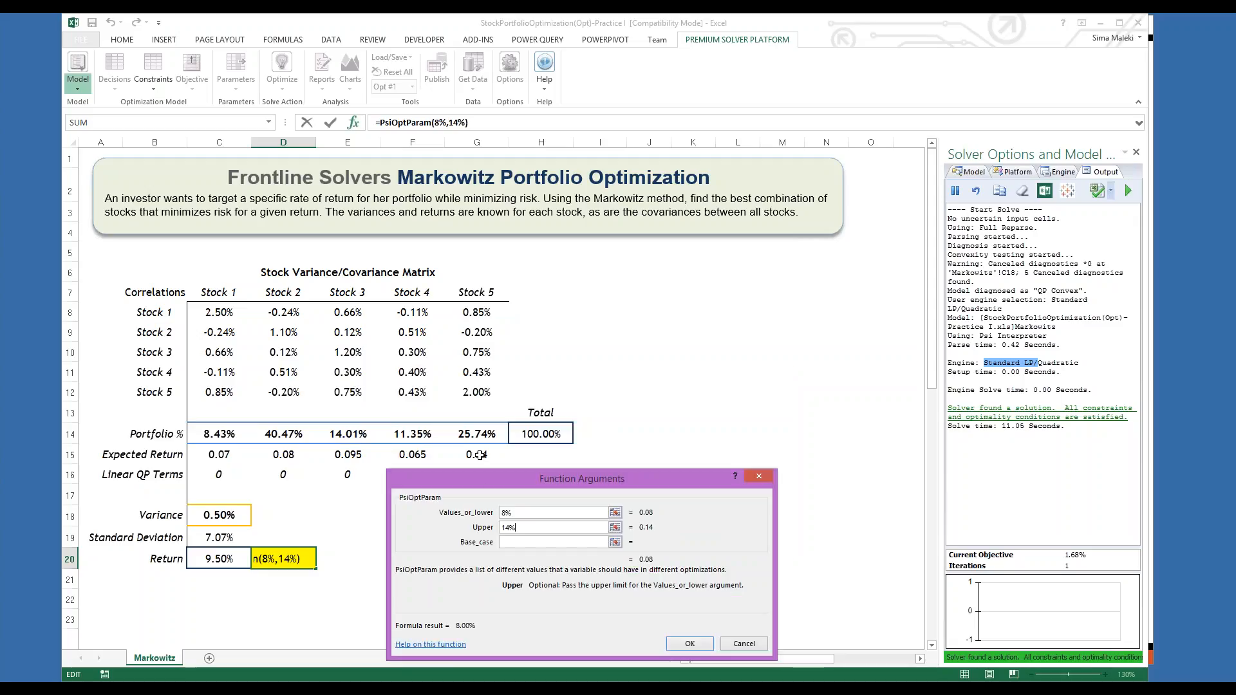
left_click(690, 644)
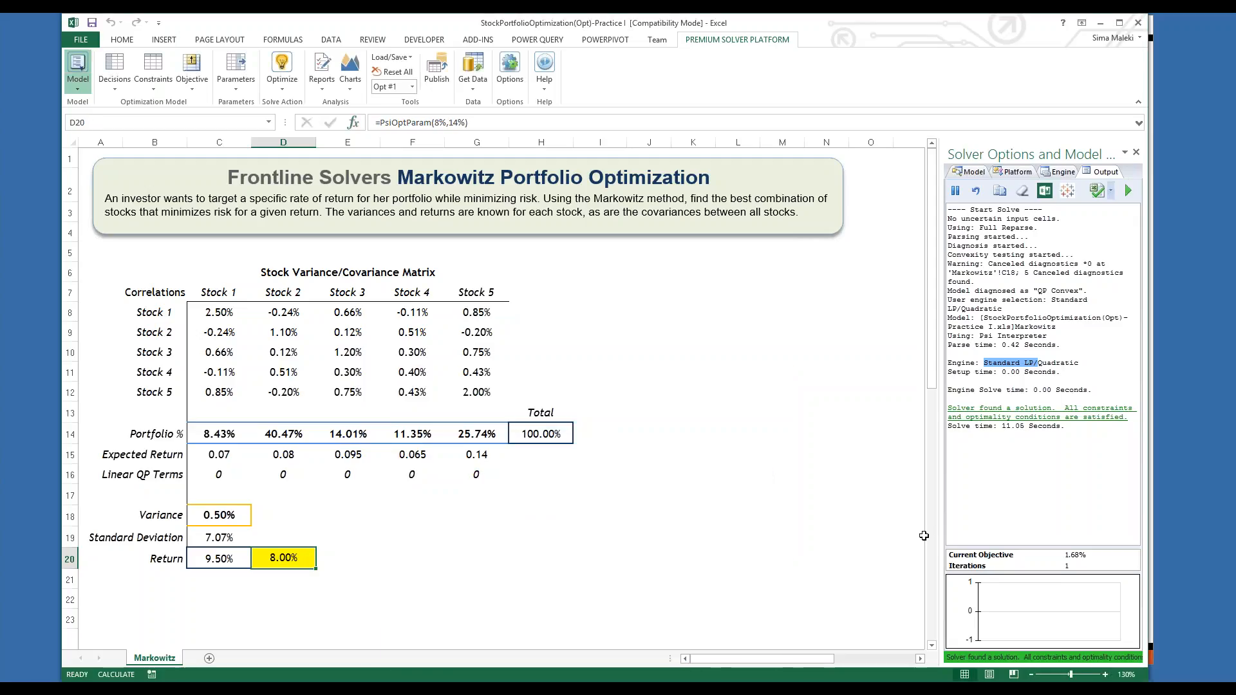
Step: Change the right-hand side of the Portfolio_return constraint in the solver model to the parameter cell $D$20
left_click(967, 174)
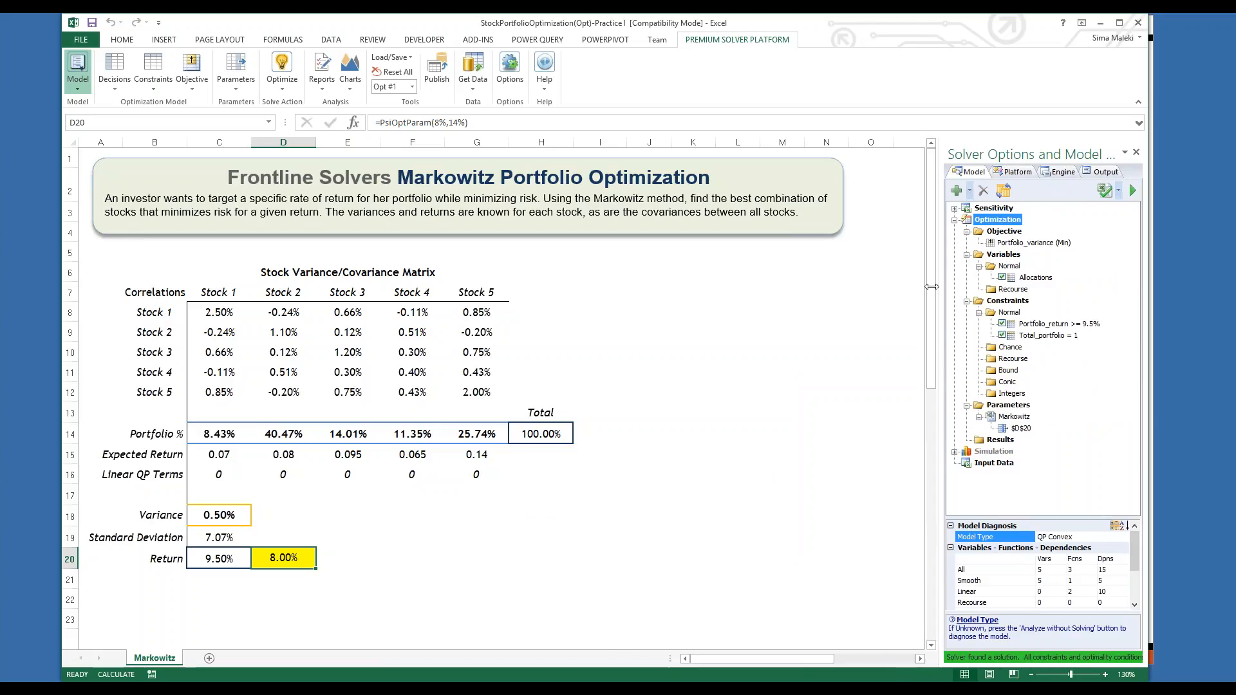
left_click_drag(941, 326, 850, 328)
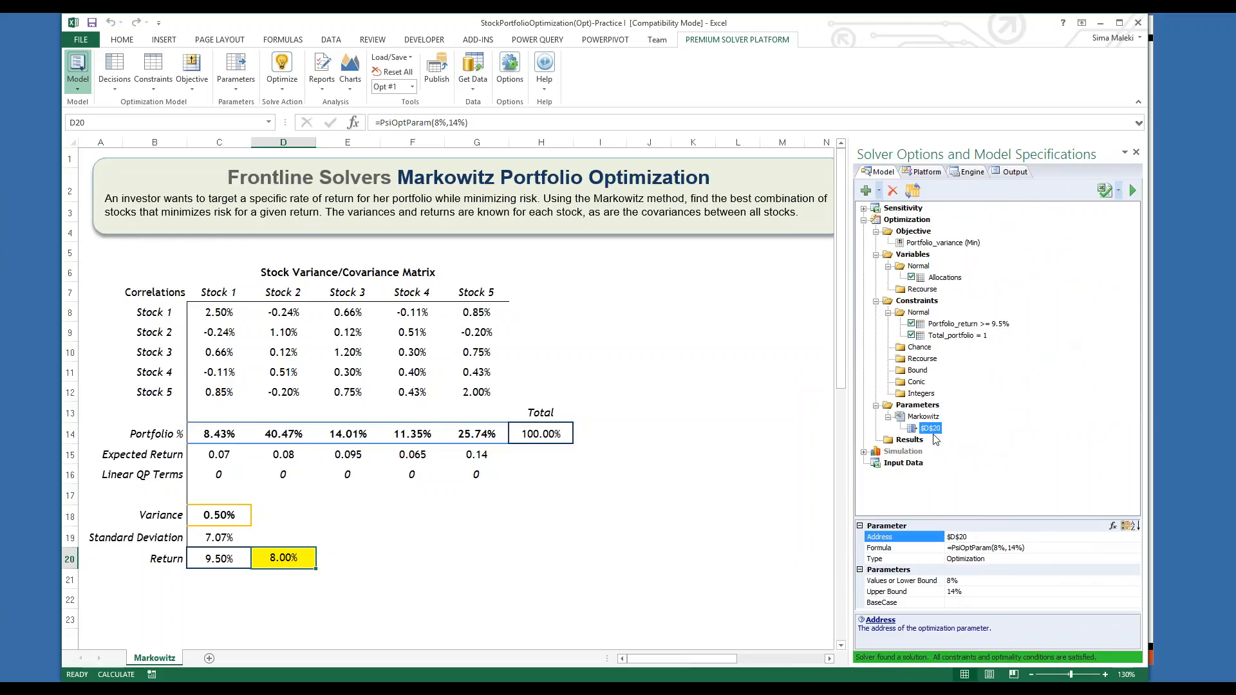
left_click(967, 324)
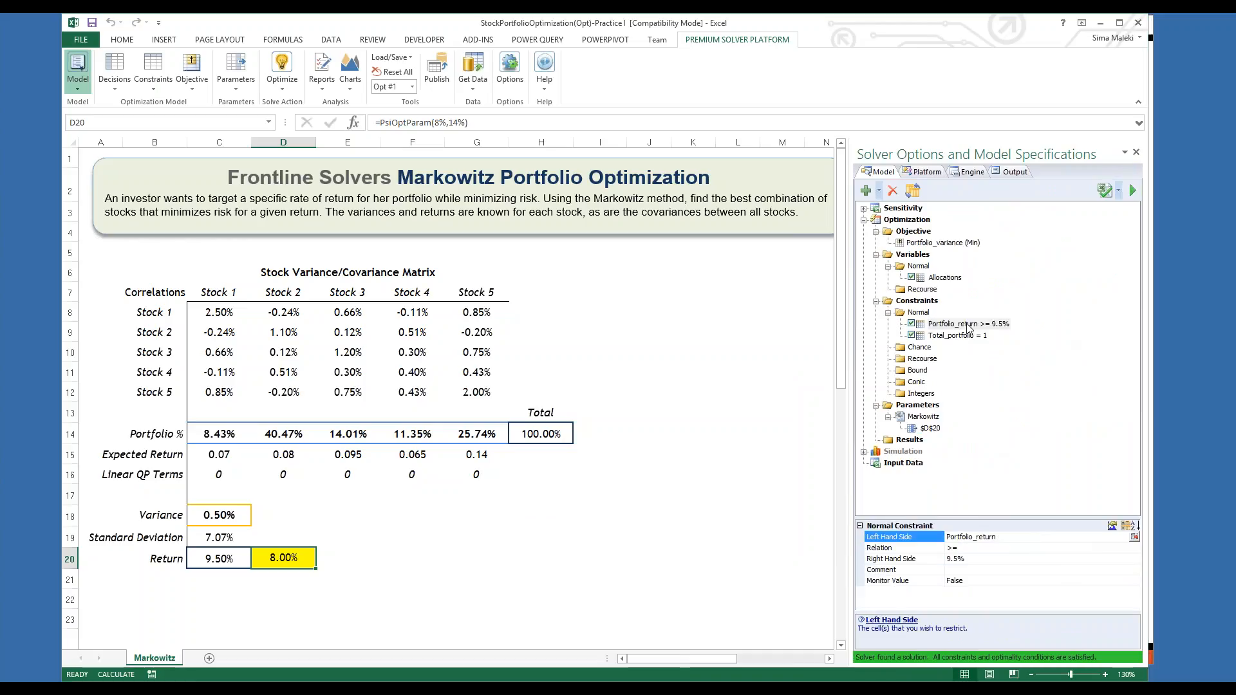
double_click(968, 324)
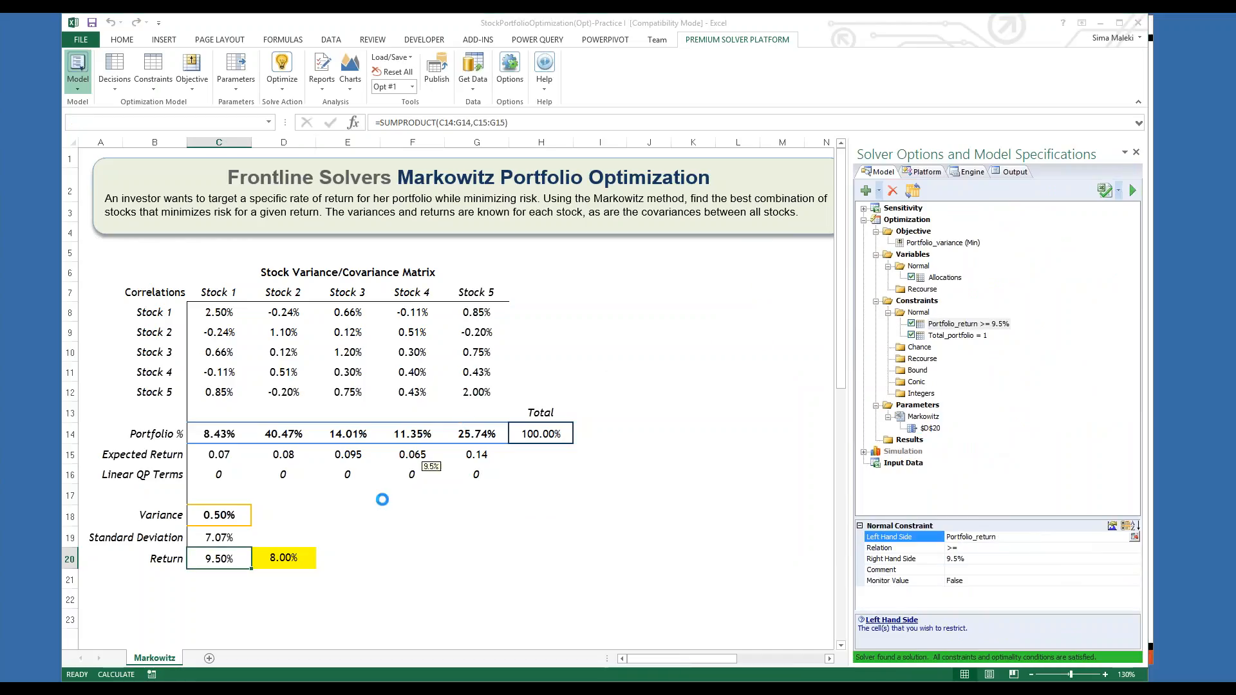
left_click(286, 558)
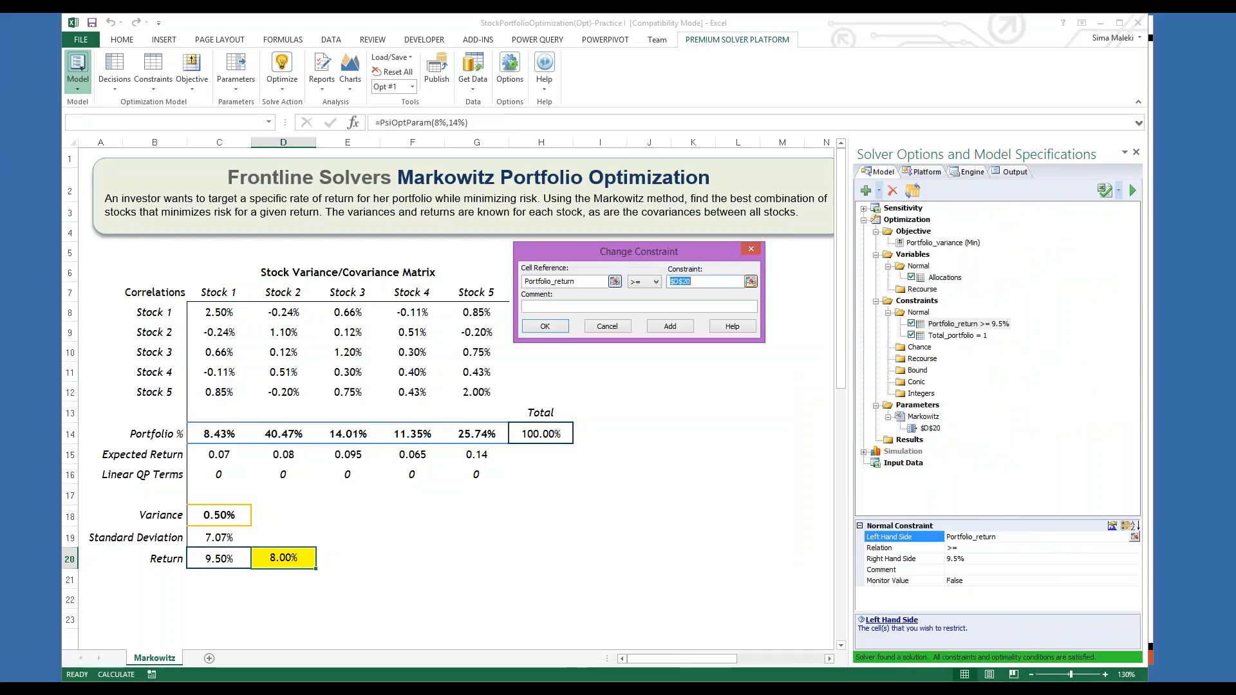
left_click(545, 327)
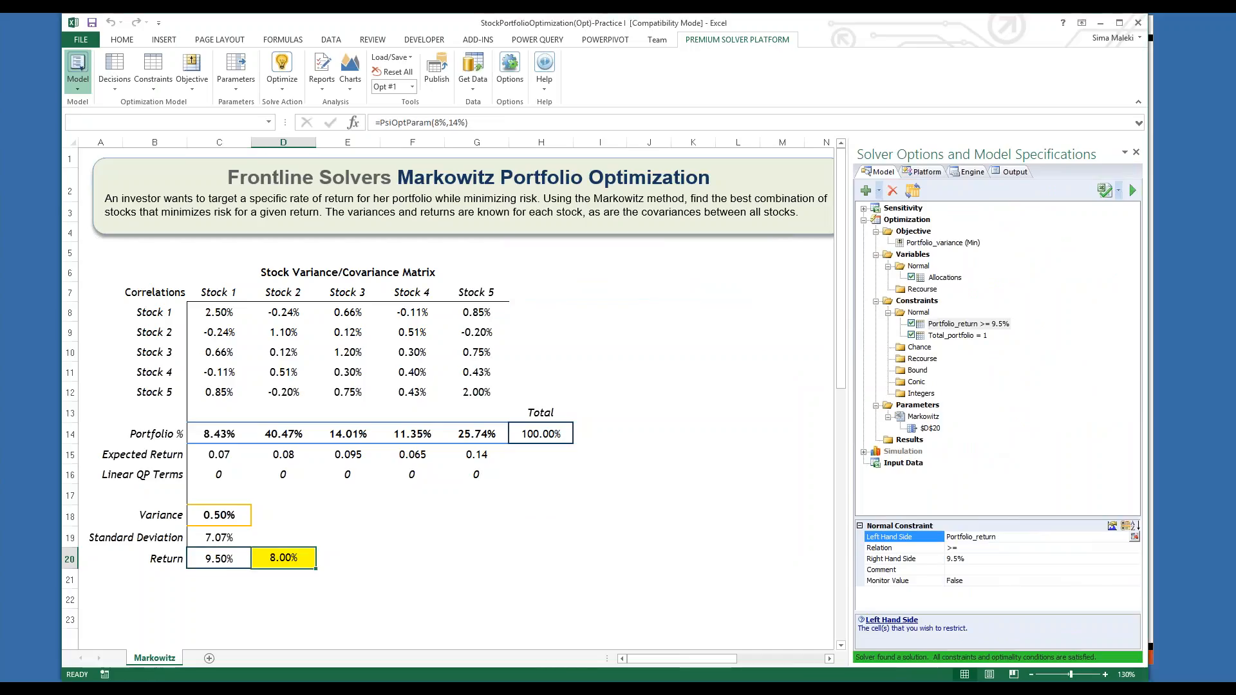
left_click(982, 325)
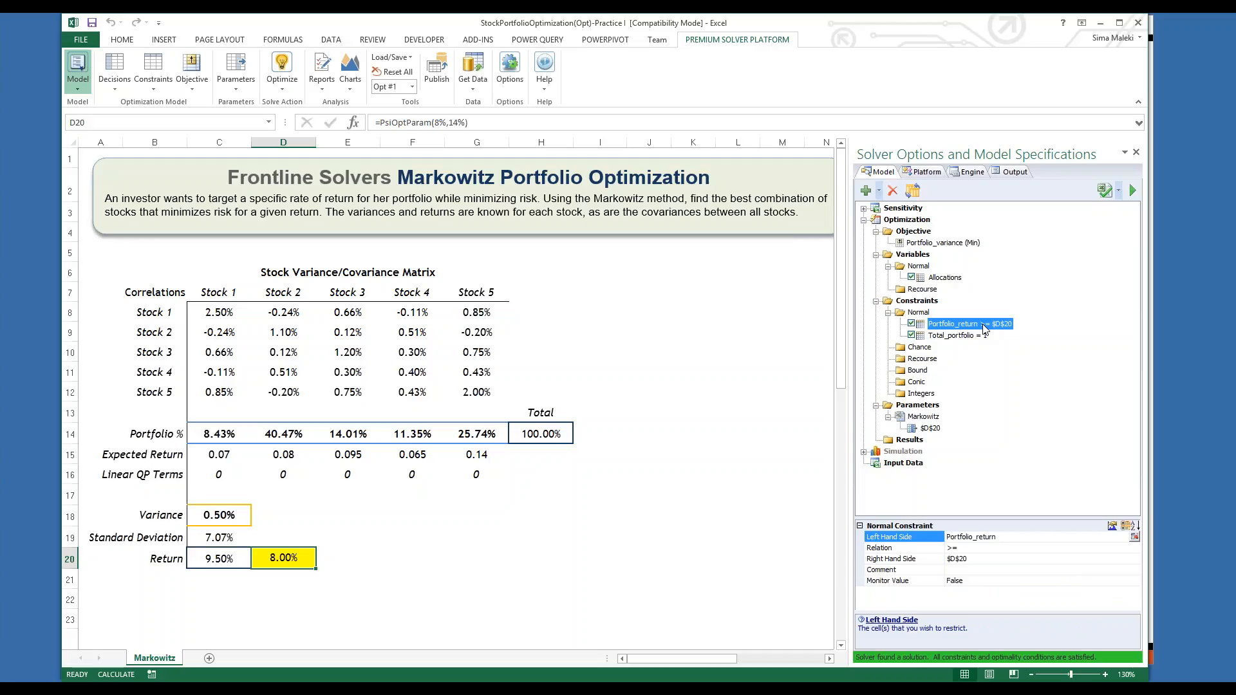
Step: Set the optimization model's Optimizations to Run option to 10
left_click(927, 174)
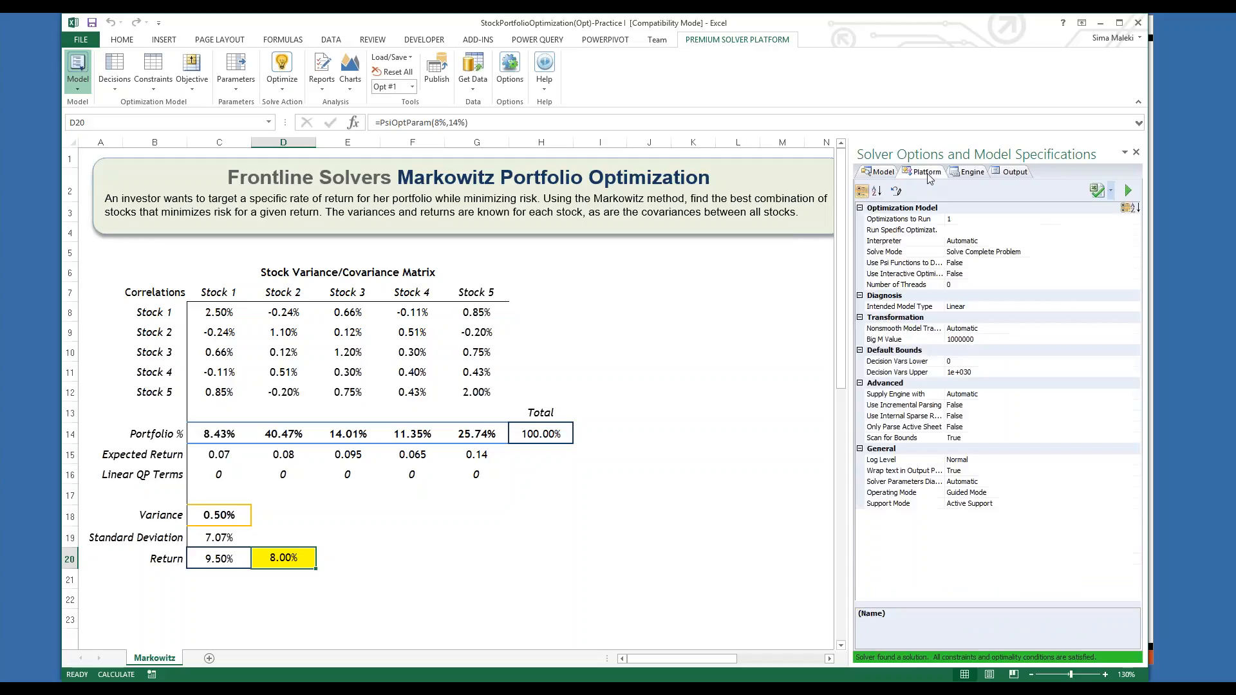
left_click(952, 219)
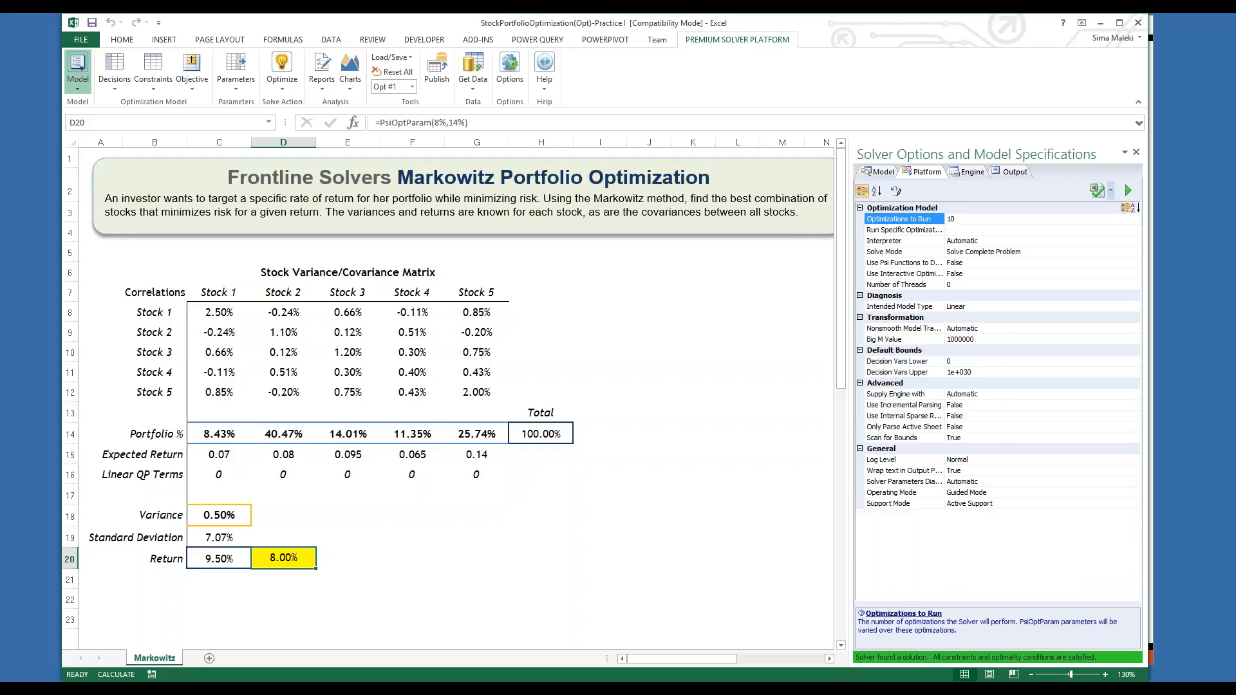
Step: Clear the solver output log, then run the optimizations without guidance and review the log from its start
left_click(1011, 172)
left_click(1023, 193)
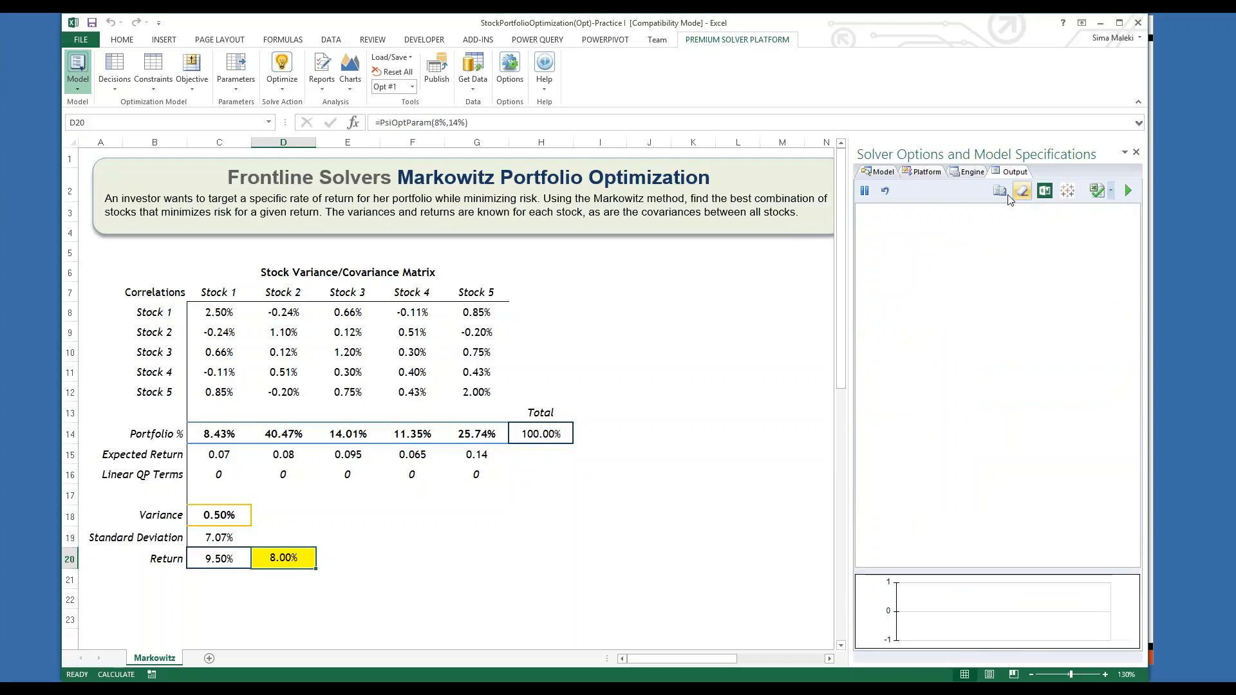
left_click(286, 71)
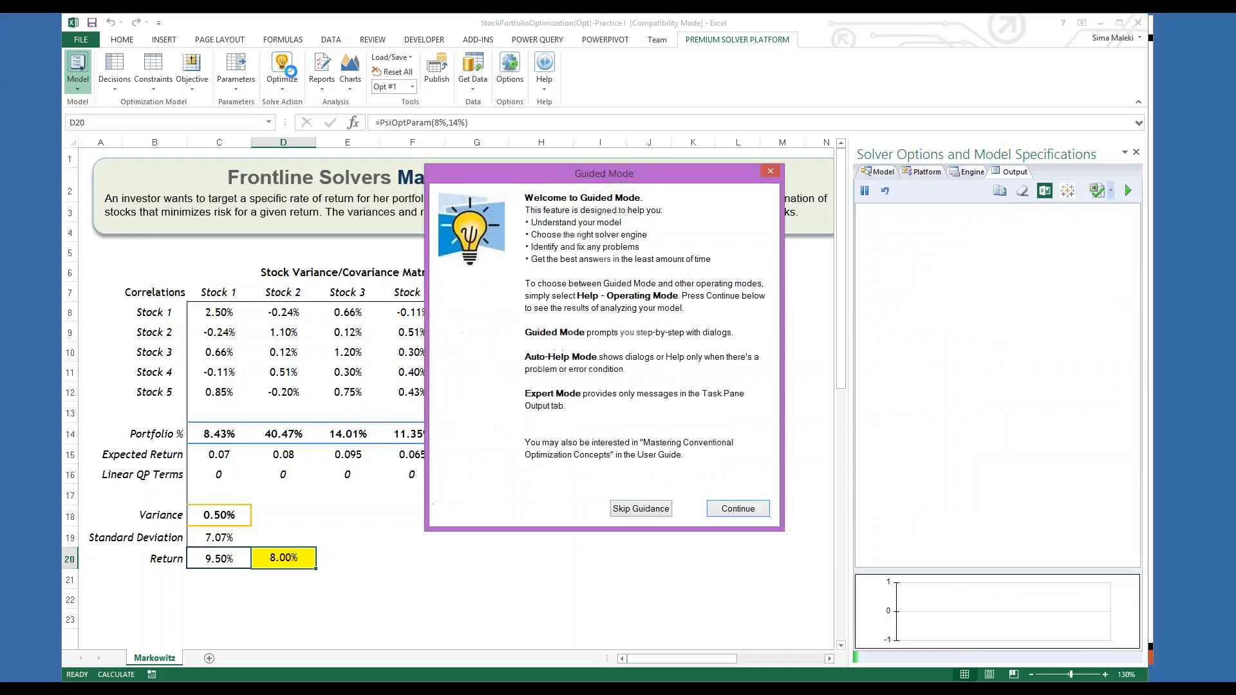
left_click(663, 512)
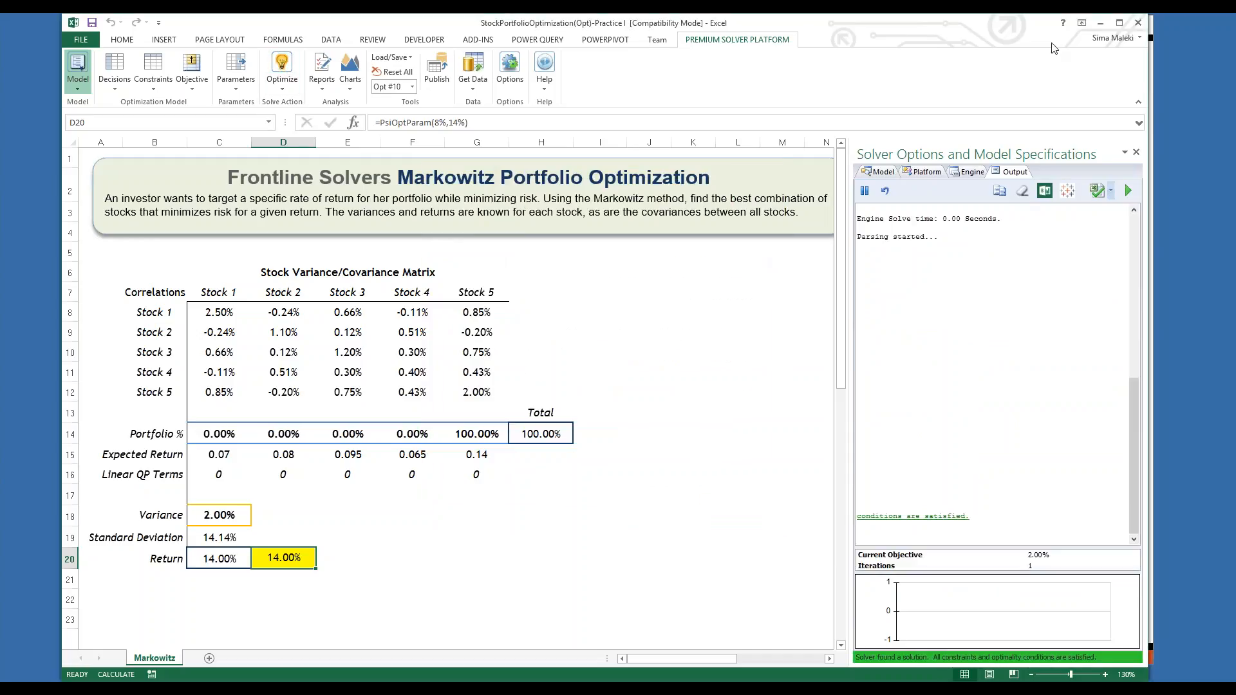
left_click_drag(1131, 422, 1162, 133)
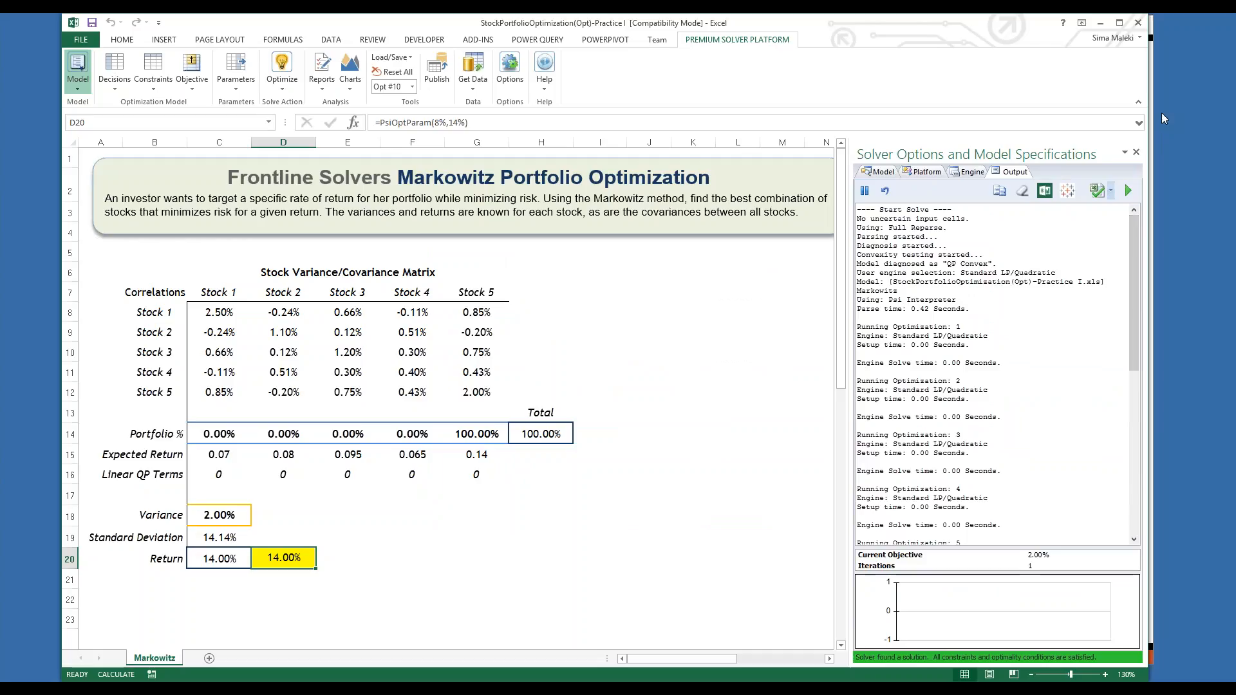
Step: Show the worksheet results of optimization 2 and of optimization 6
left_click(880, 172)
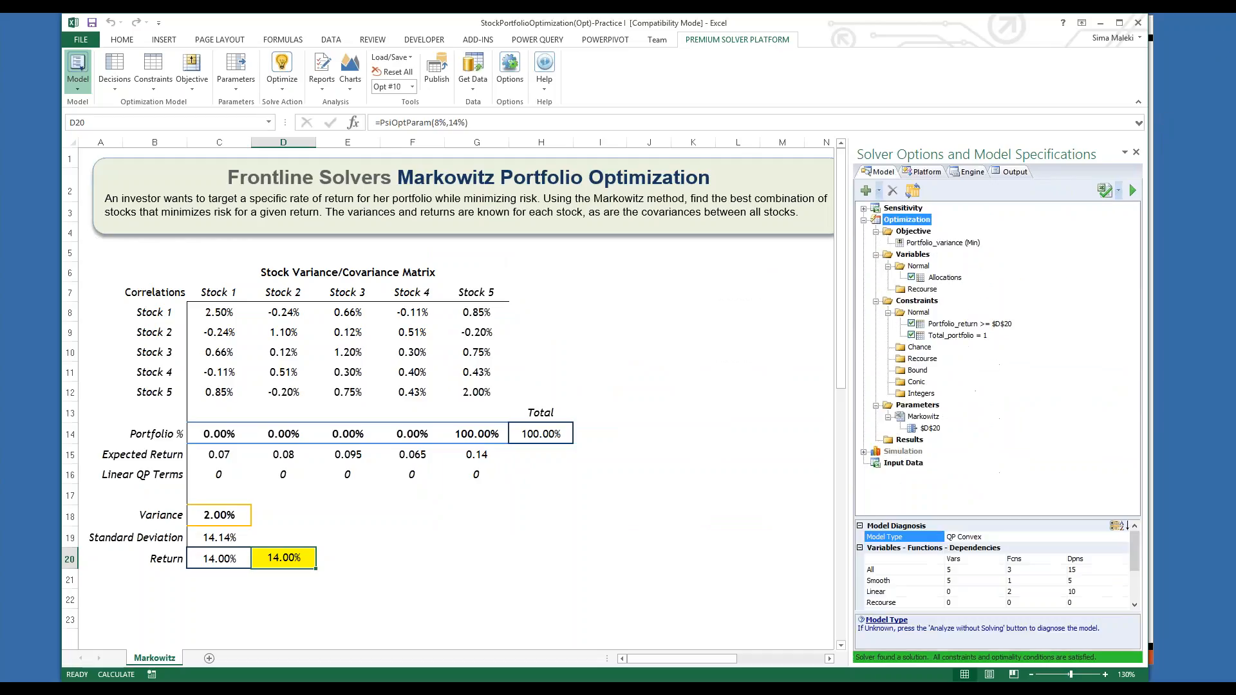
left_click(1223, 45)
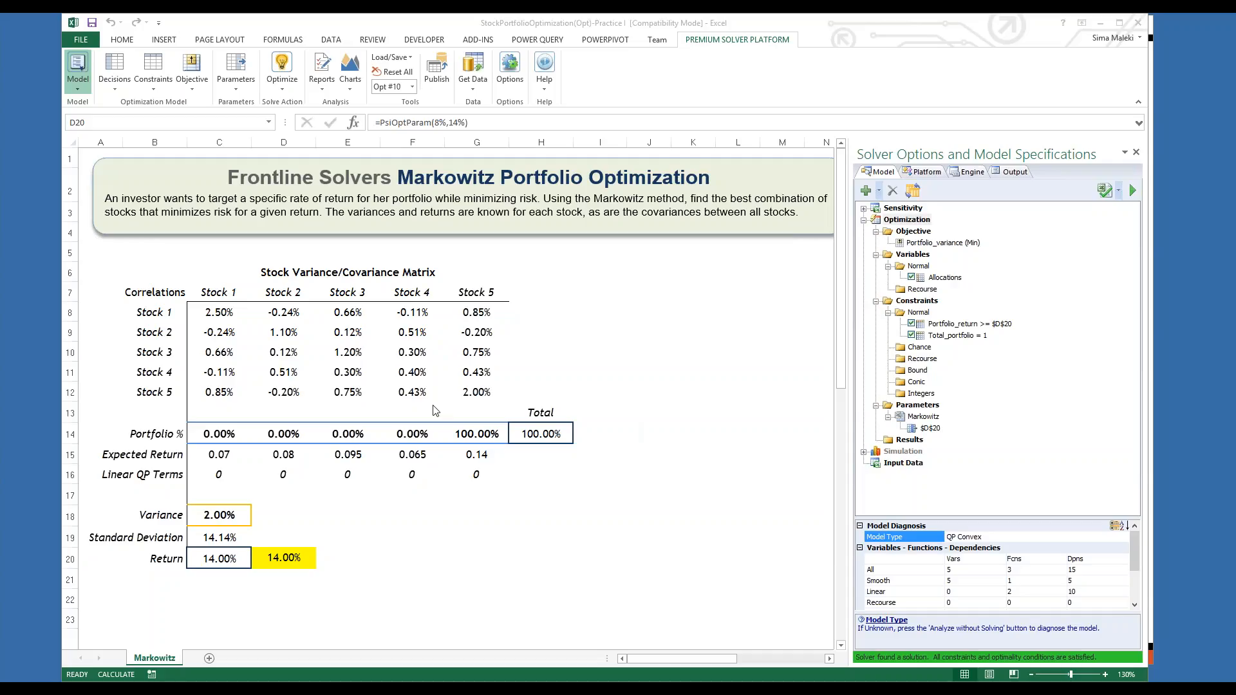
left_click(428, 551)
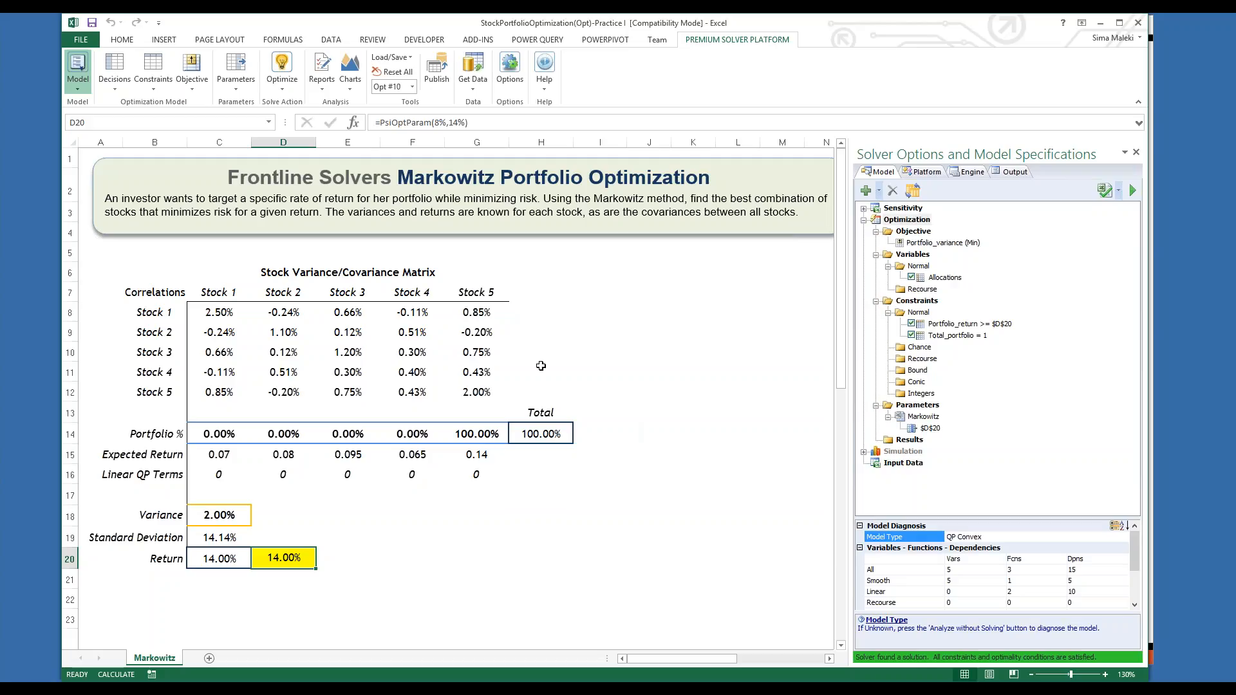
left_click(415, 95)
left_click(397, 113)
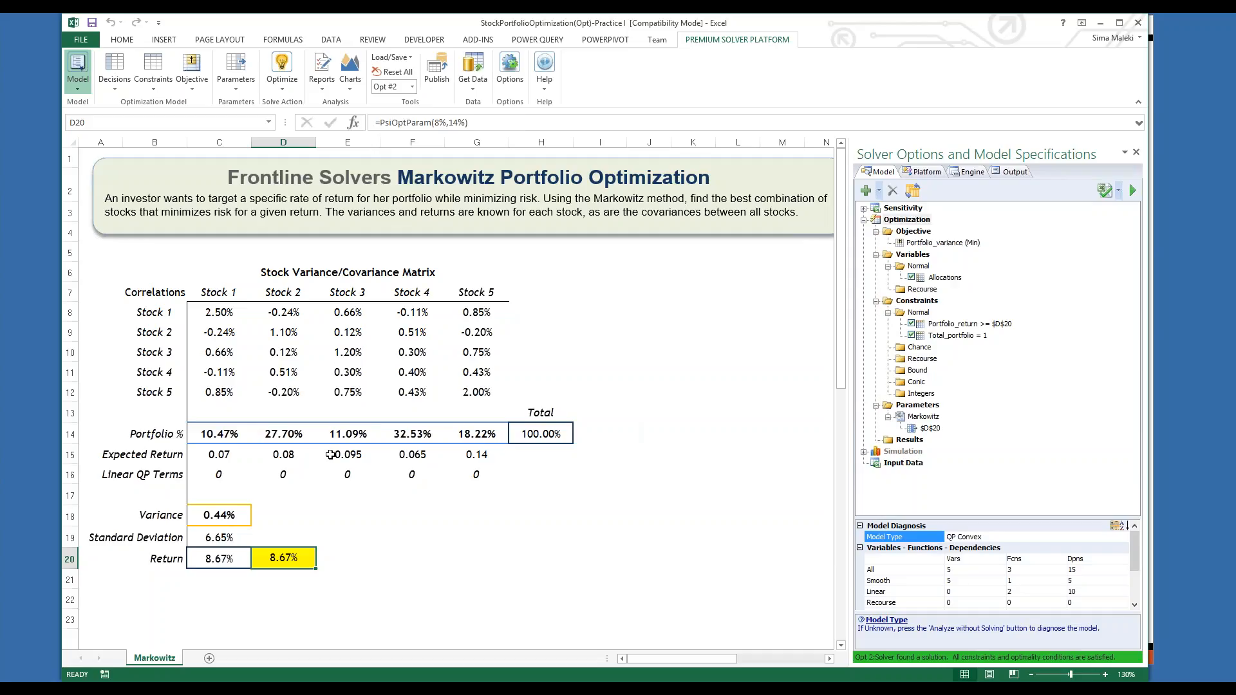
left_click(412, 94)
left_click(394, 165)
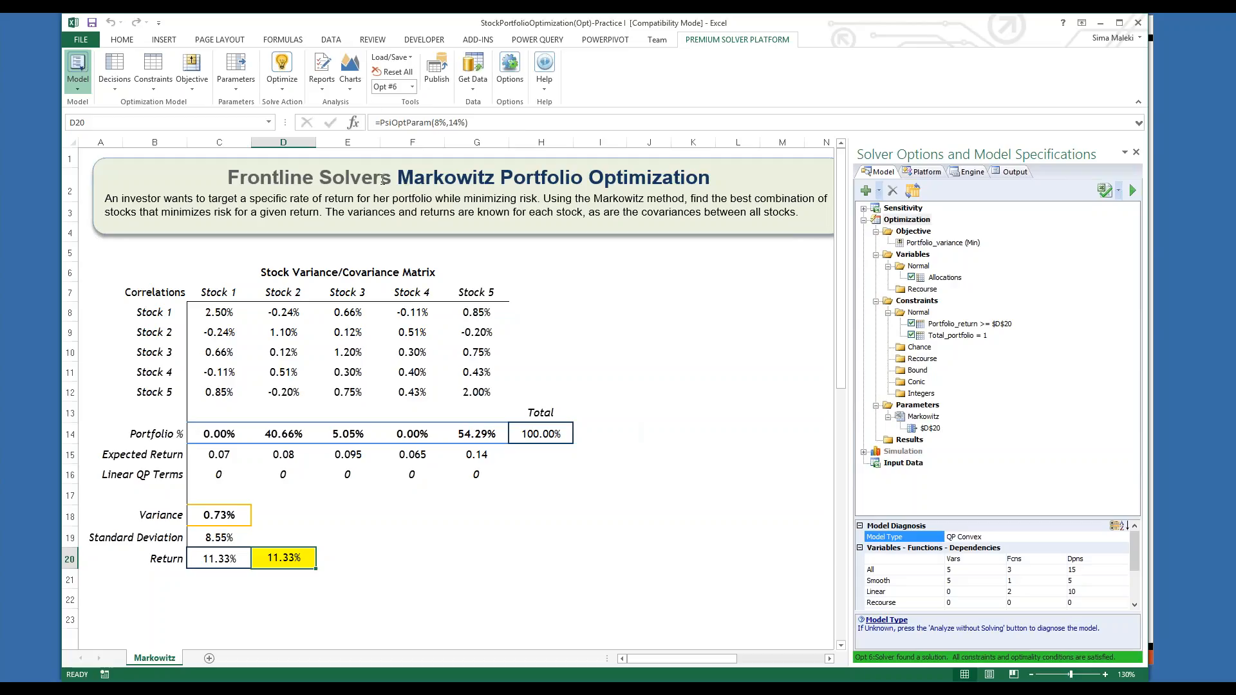
Step: Create a Multiple Optimizations chart of monitored cells with the objective Portfolio_variance
left_click(354, 88)
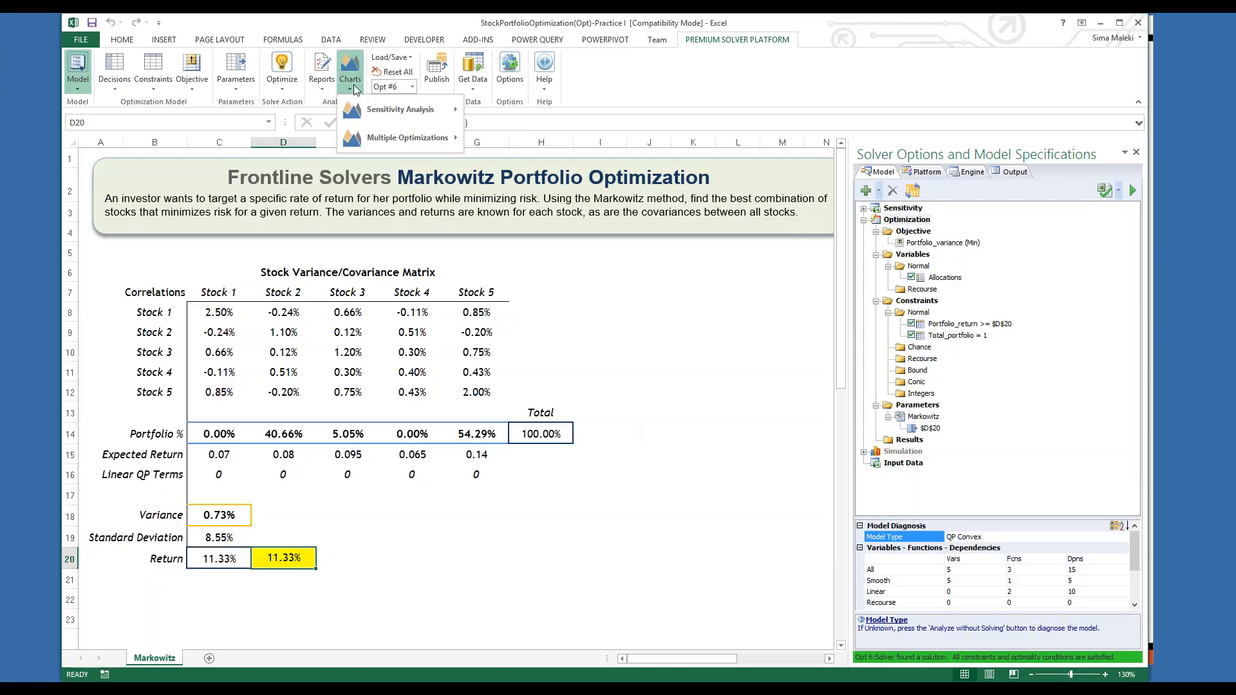
mouse_move(415, 142)
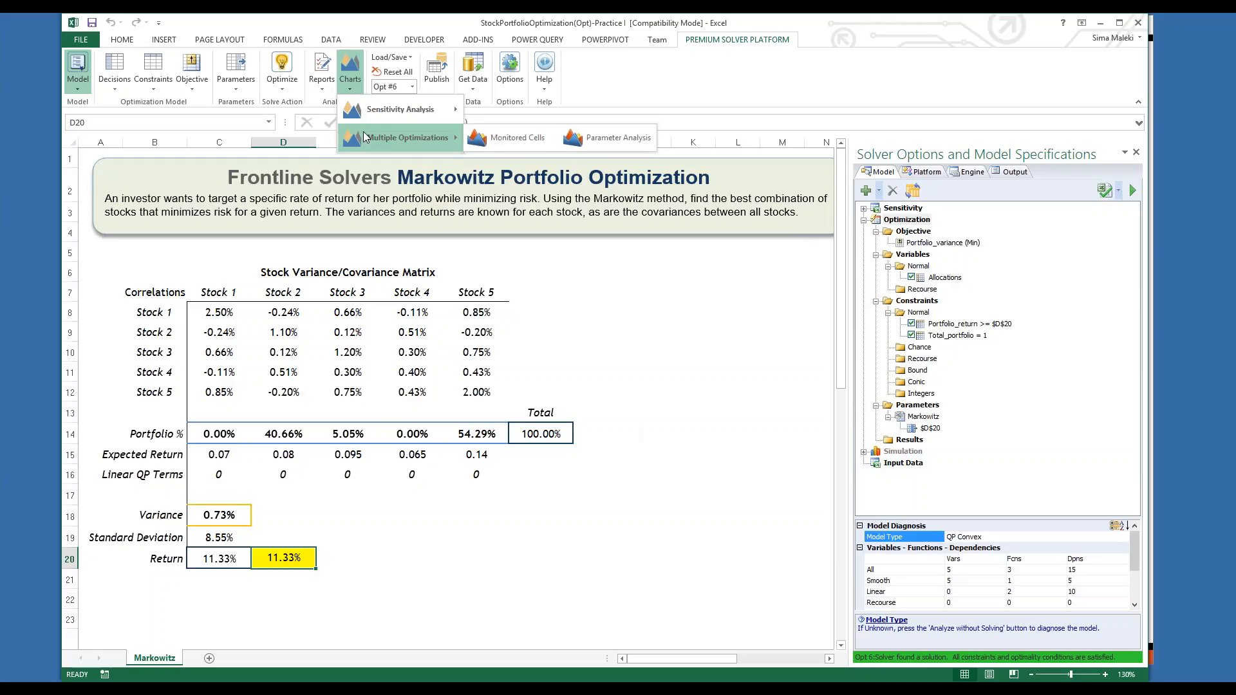
left_click(500, 140)
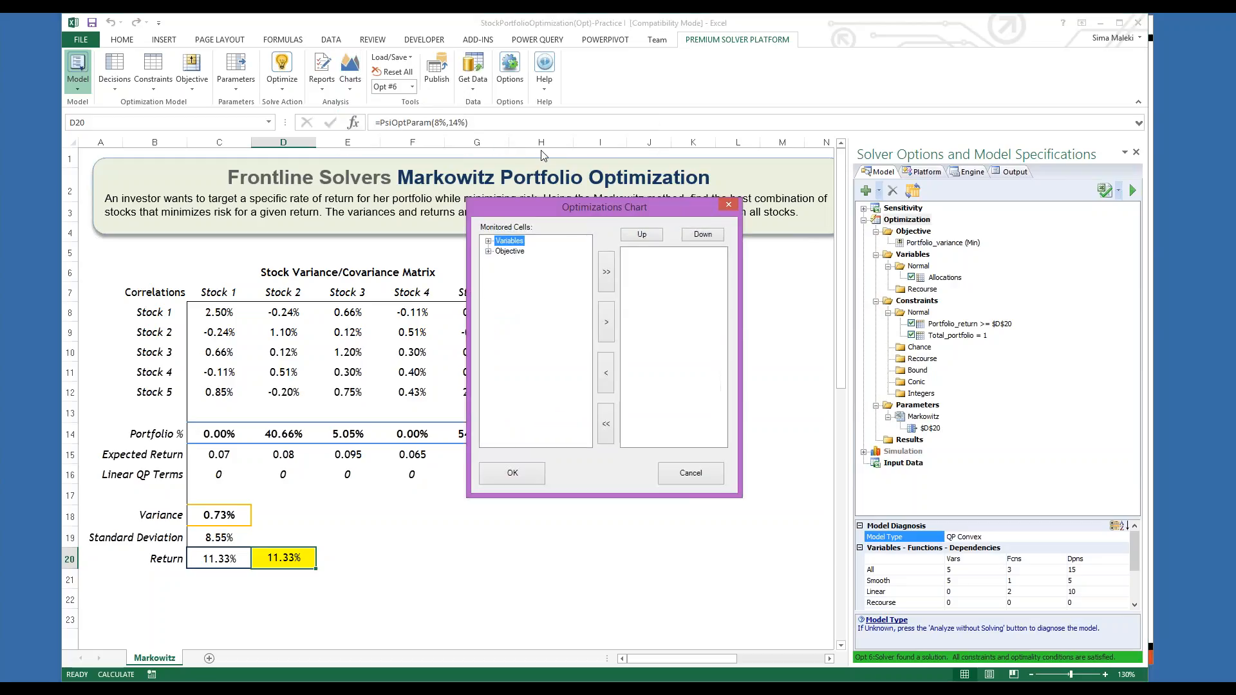
left_click(488, 251)
left_click(522, 262)
left_click(606, 327)
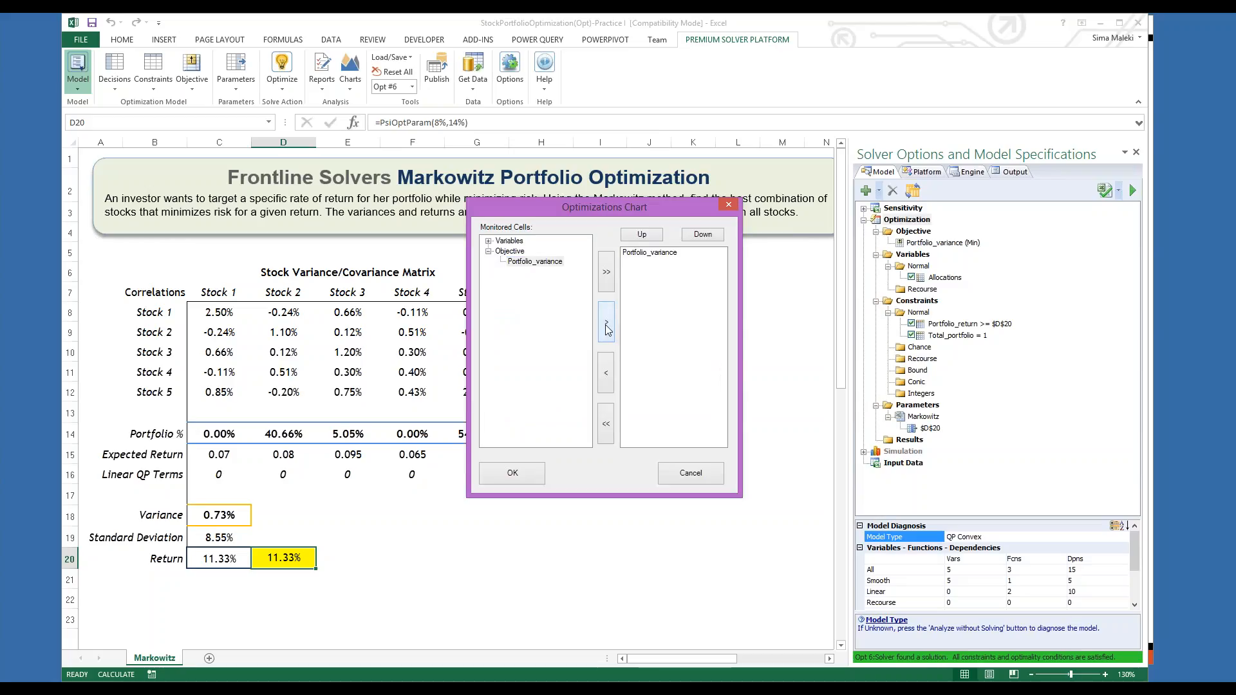
left_click(530, 475)
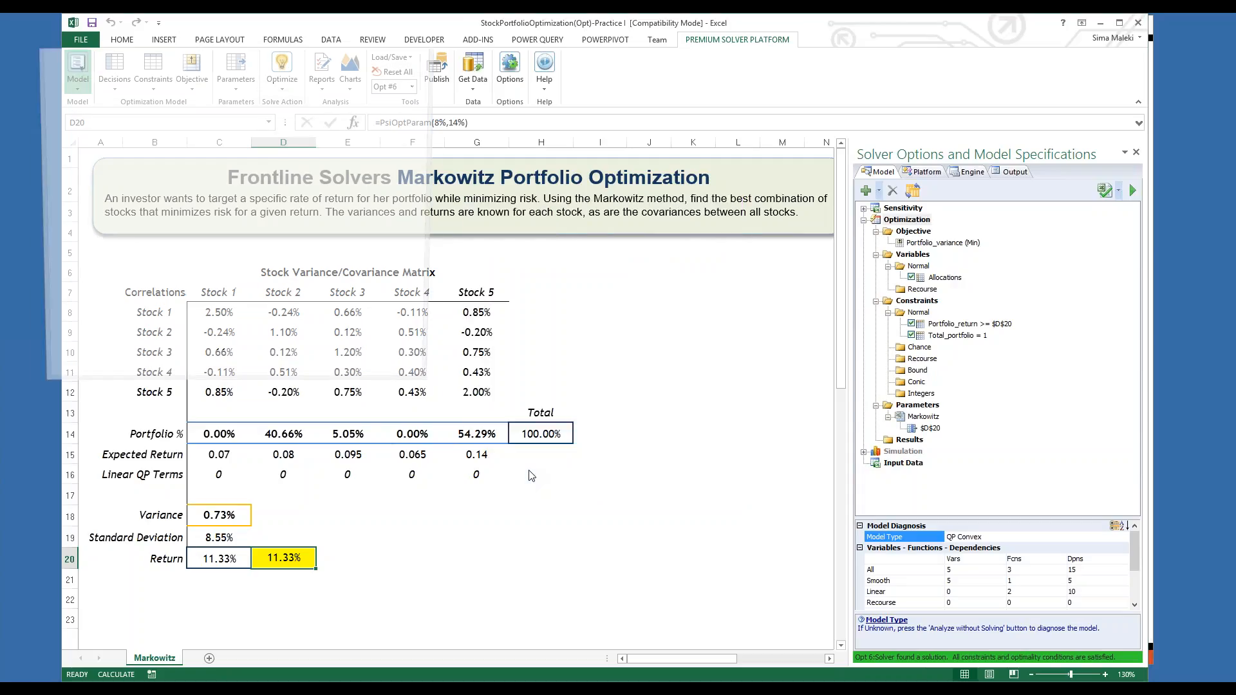
Step: Enlarge the chart window, set the X coordinate to PsiOptParam(8%,14%) in the chart options, and close the chart
left_click_drag(206, 56, 367, 67)
left_click_drag(623, 408, 849, 445)
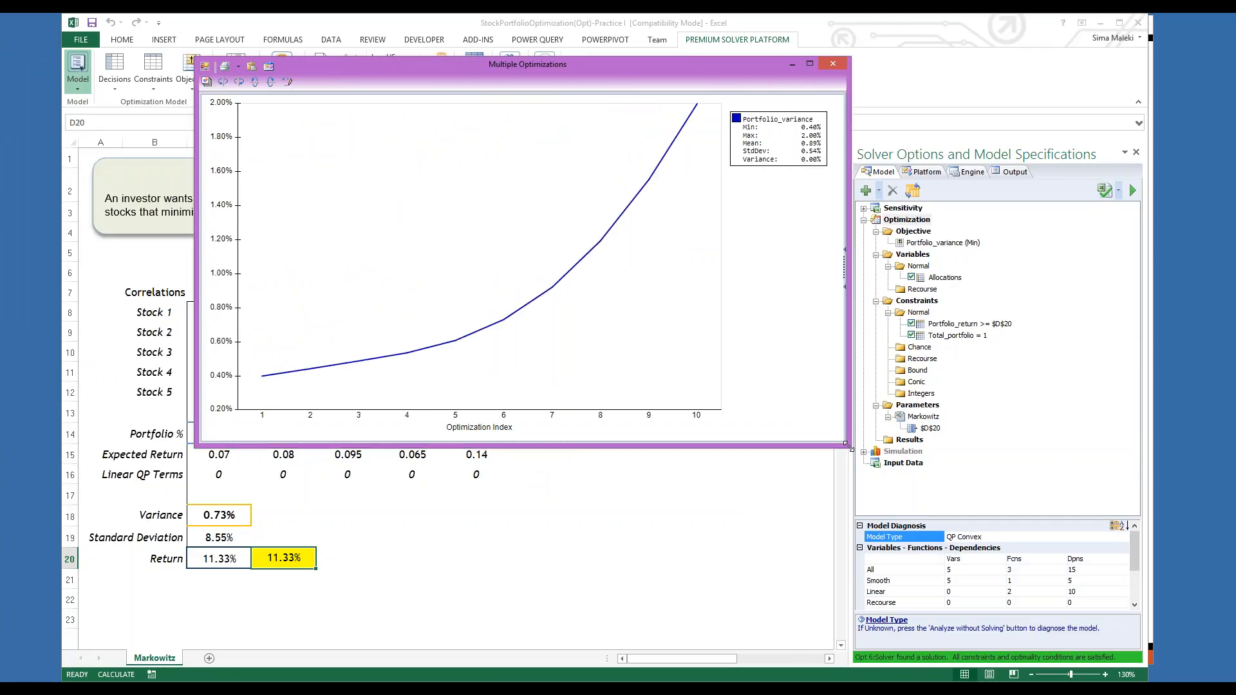
left_click(846, 273)
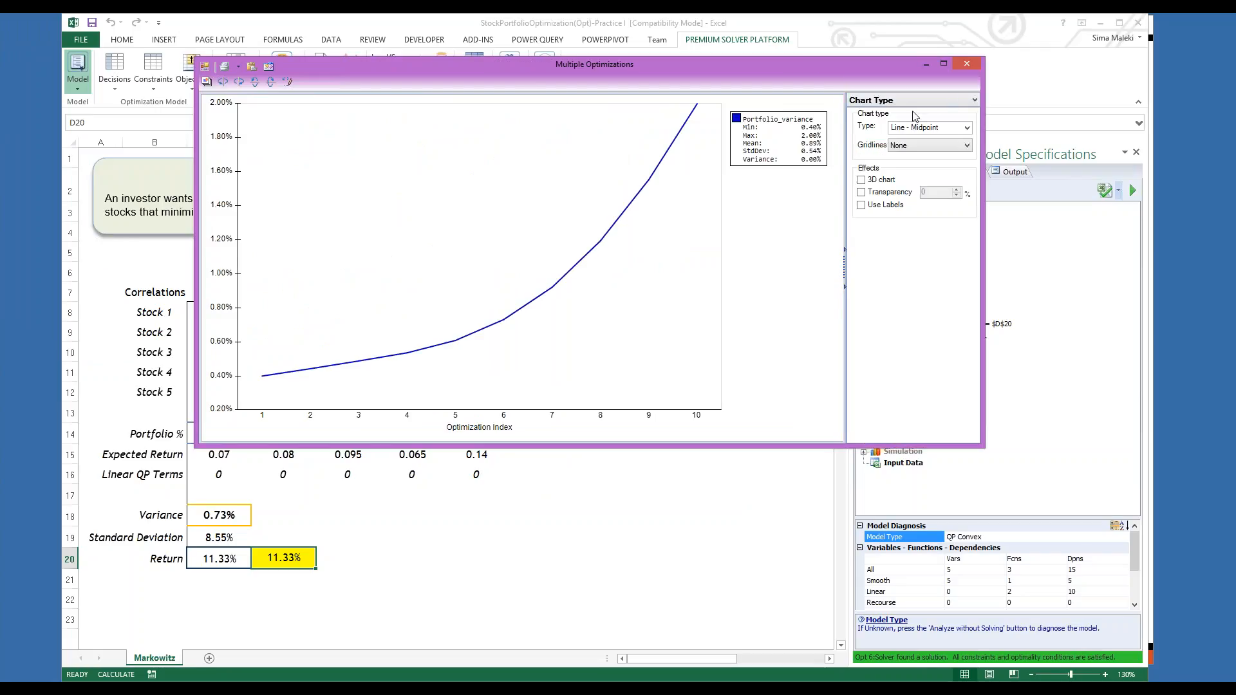
left_click(947, 103)
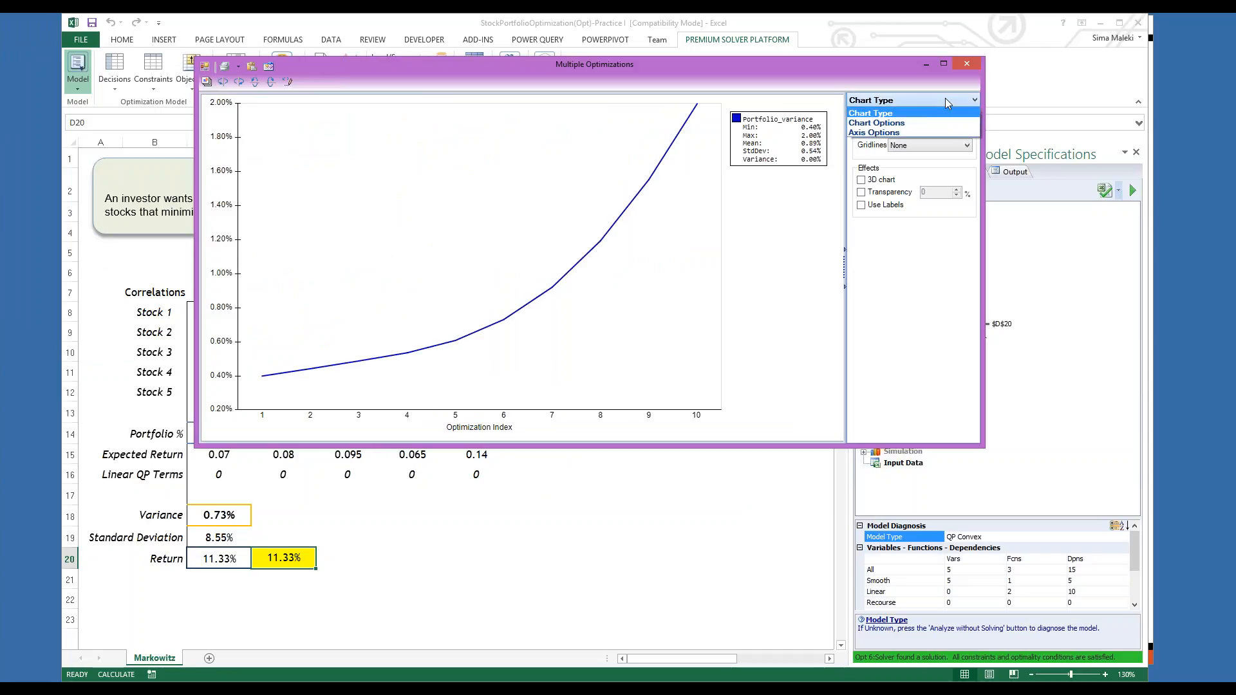
left_click(944, 122)
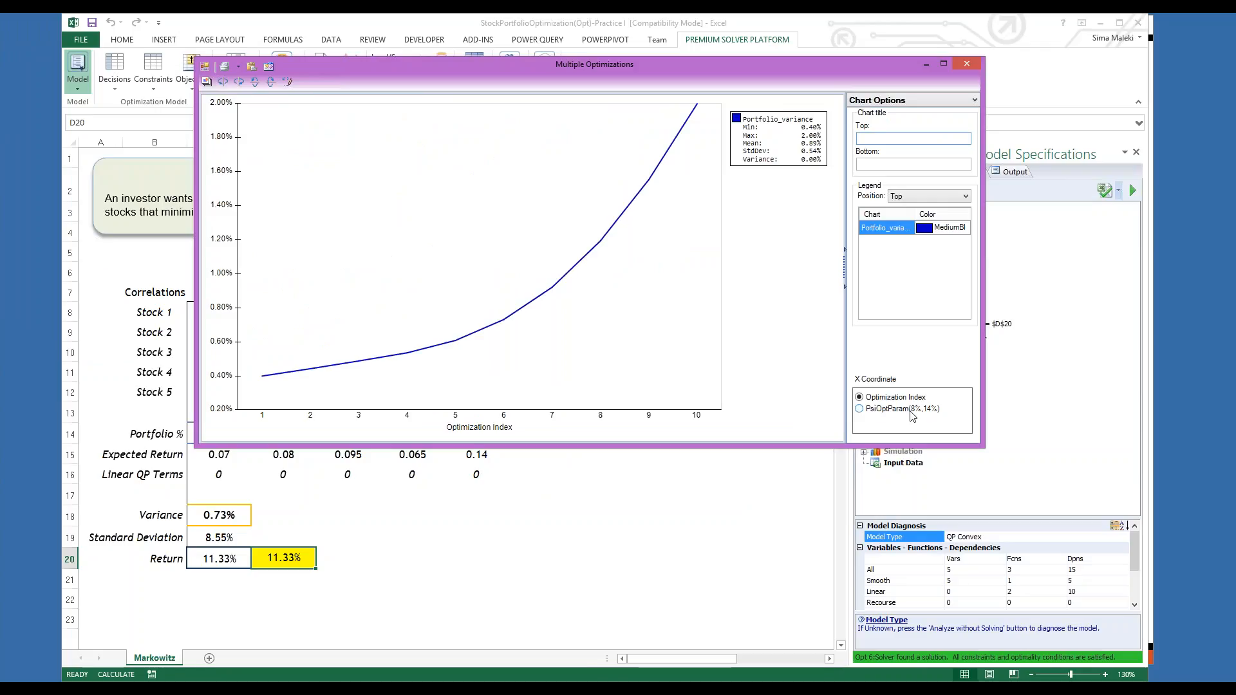
left_click(860, 410)
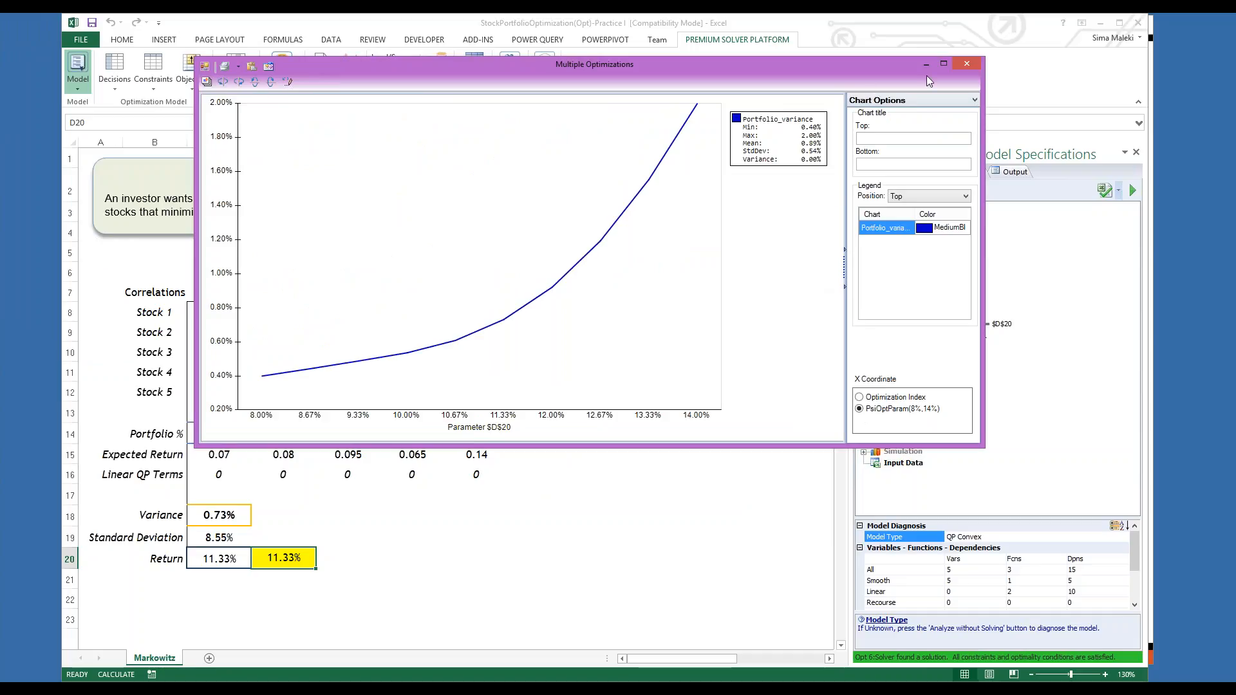
left_click(965, 67)
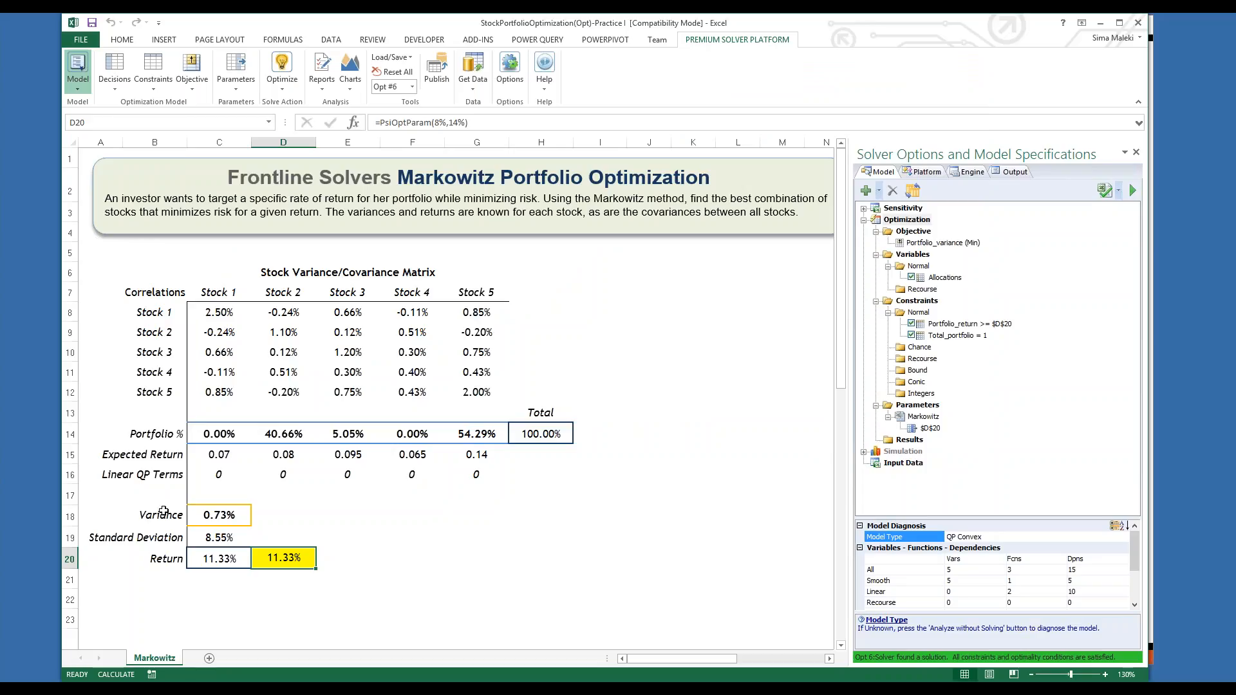
Step: Switch to the PowerPoint slide show and advance to the slide "Setting Up a Model in Excel Using ASP"
key("alt+Tab")
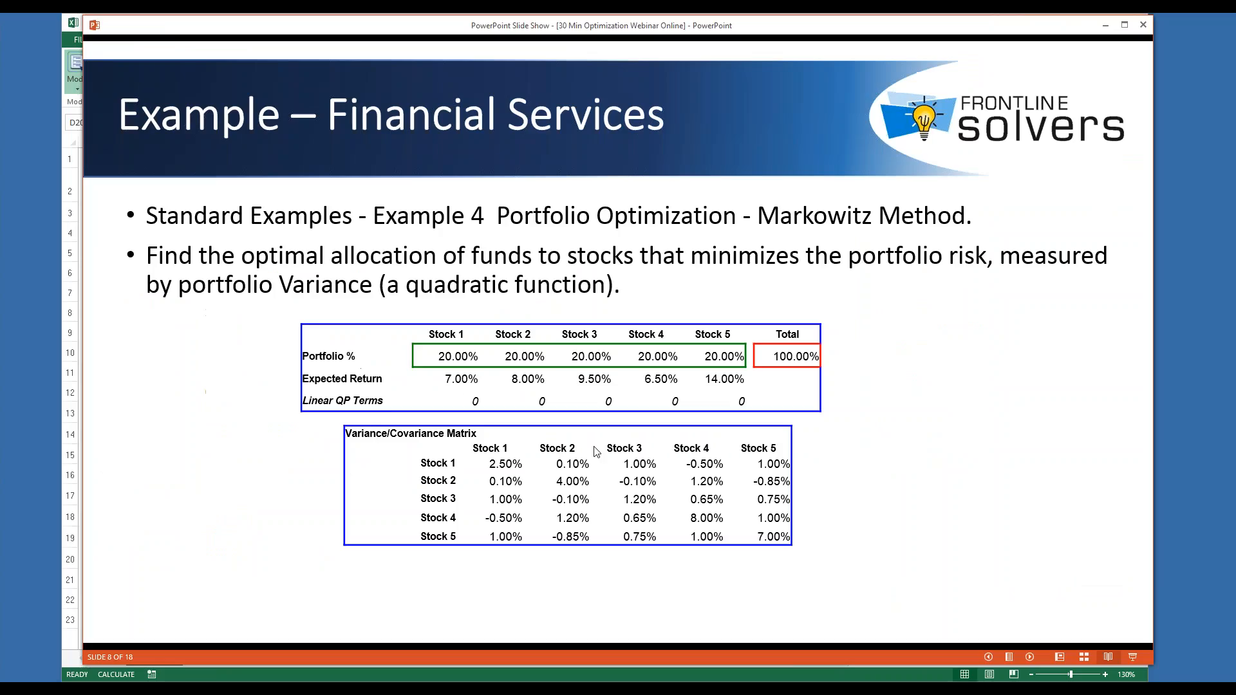
left_click(597, 452)
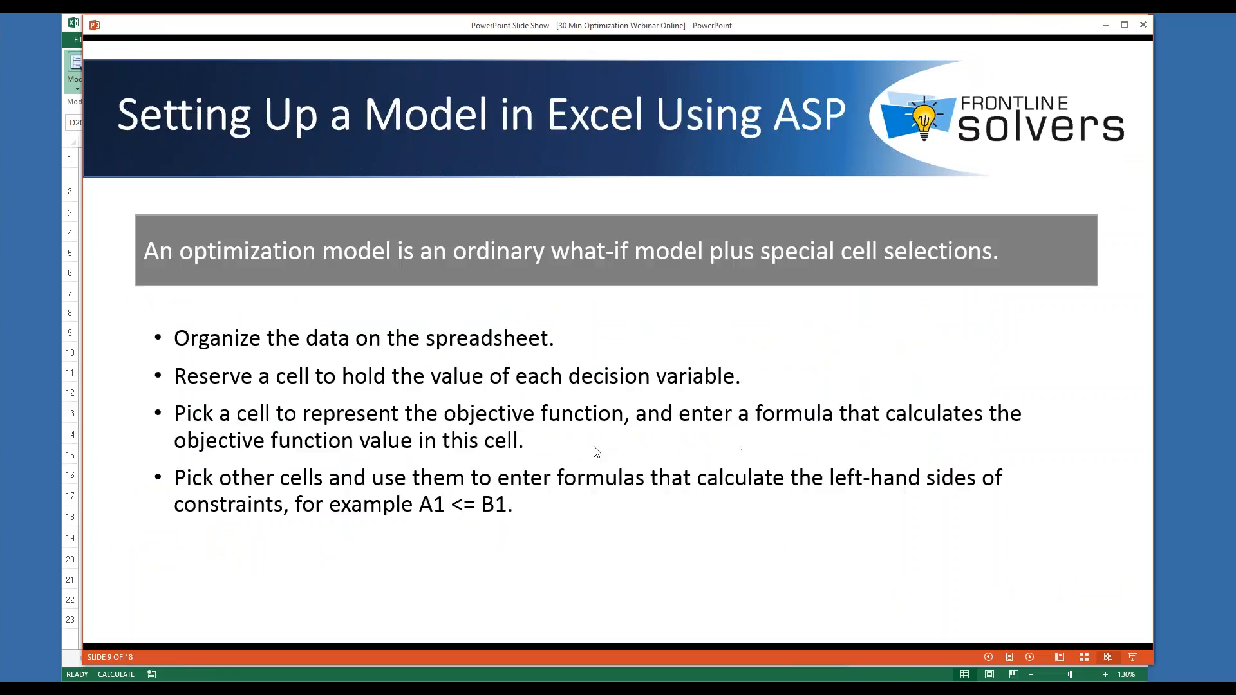
left_click(71, 24)
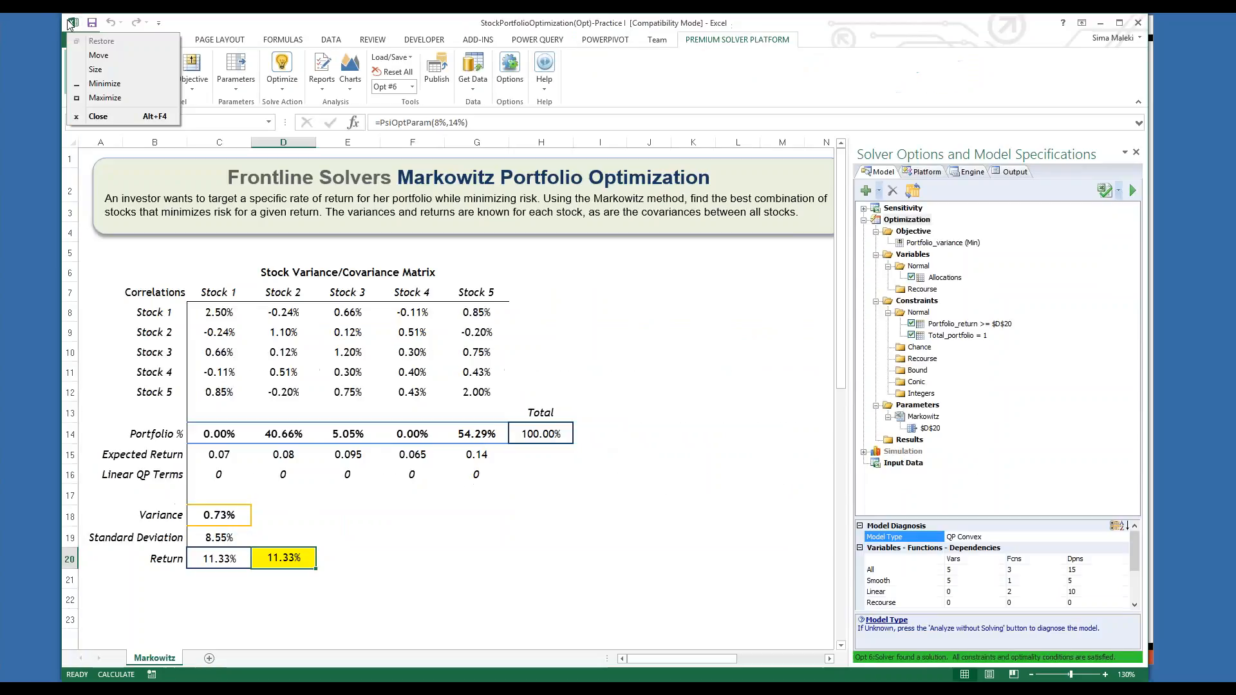
left_click(997, 25)
left_click_drag(997, 24, 902, 24)
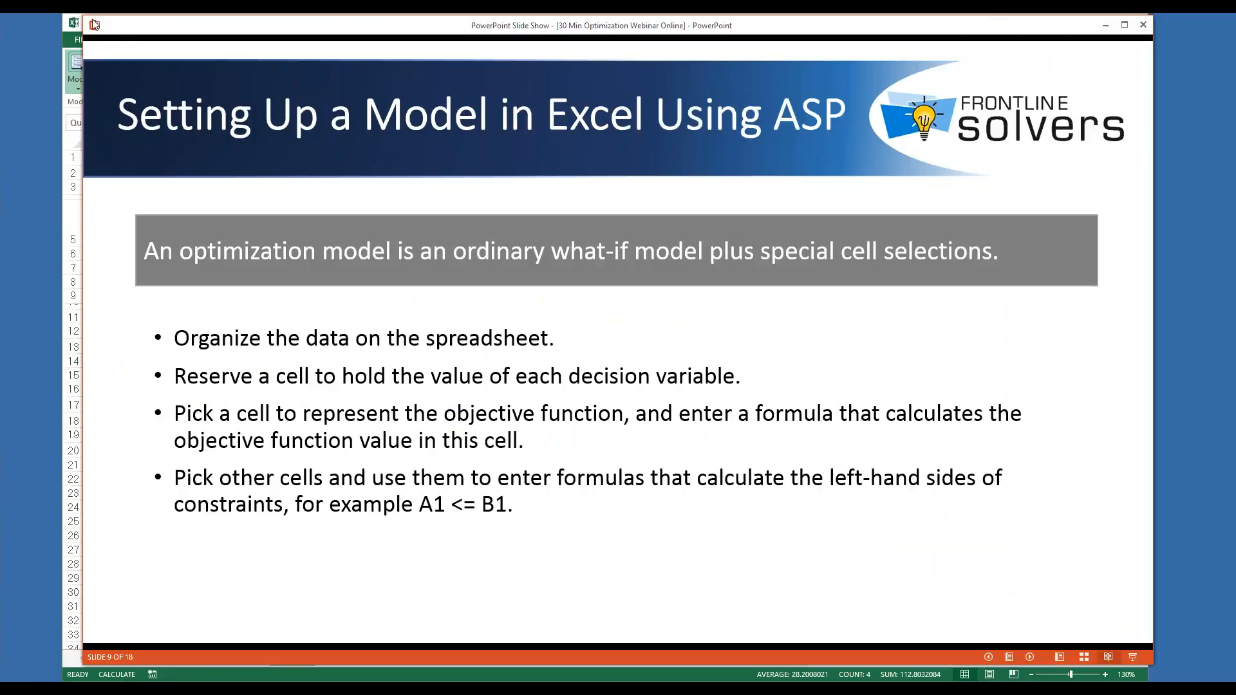
left_click_drag(198, 26, 188, 25)
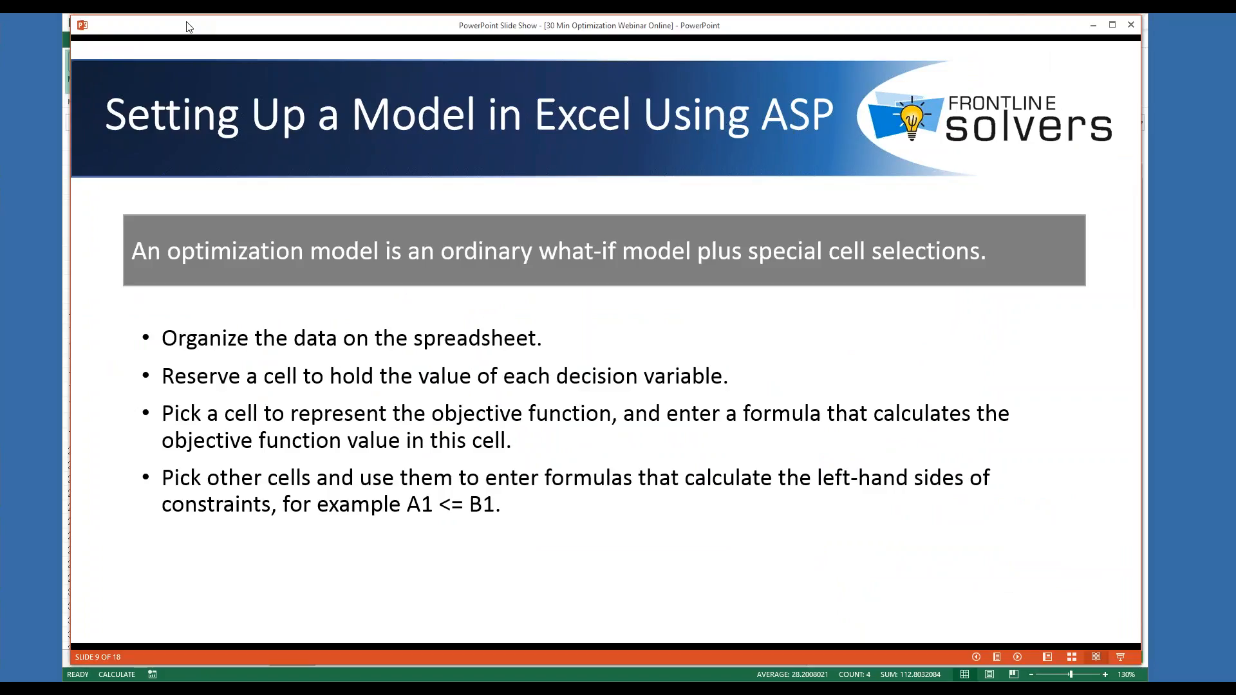
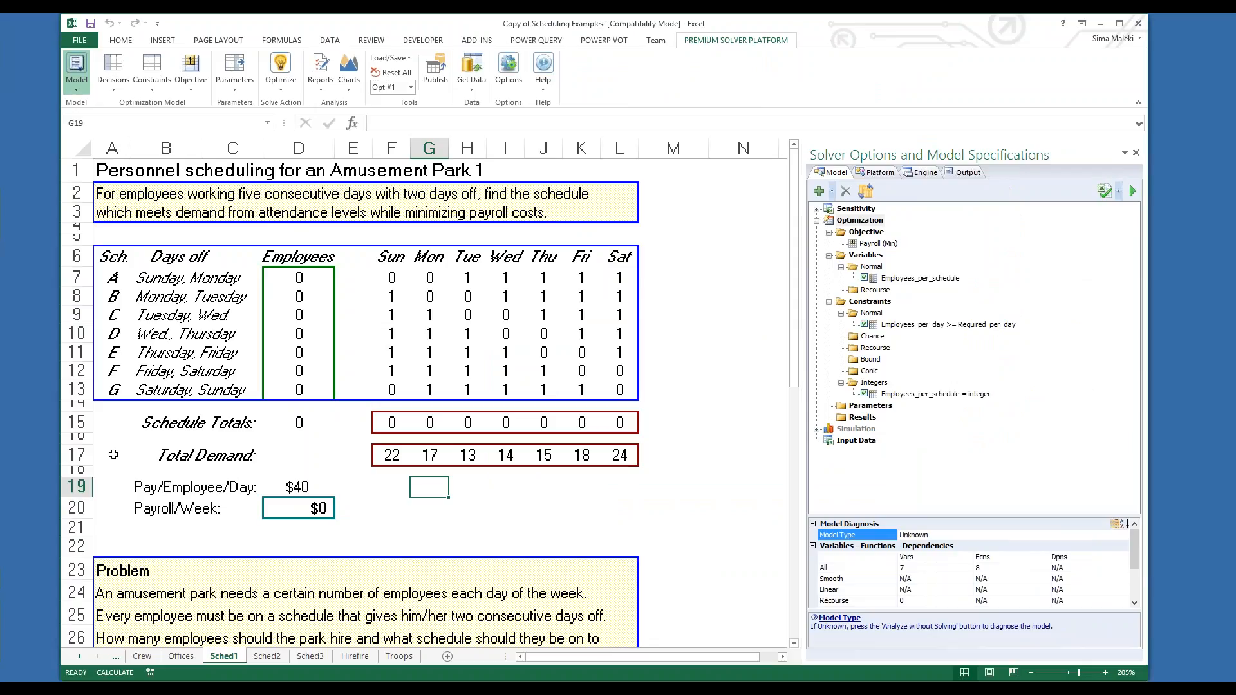
Step: Review the Days off schedules in rows 7 to 13 and the definition of the Employees_per_schedule variable cells
left_click_drag(165, 279, 158, 389)
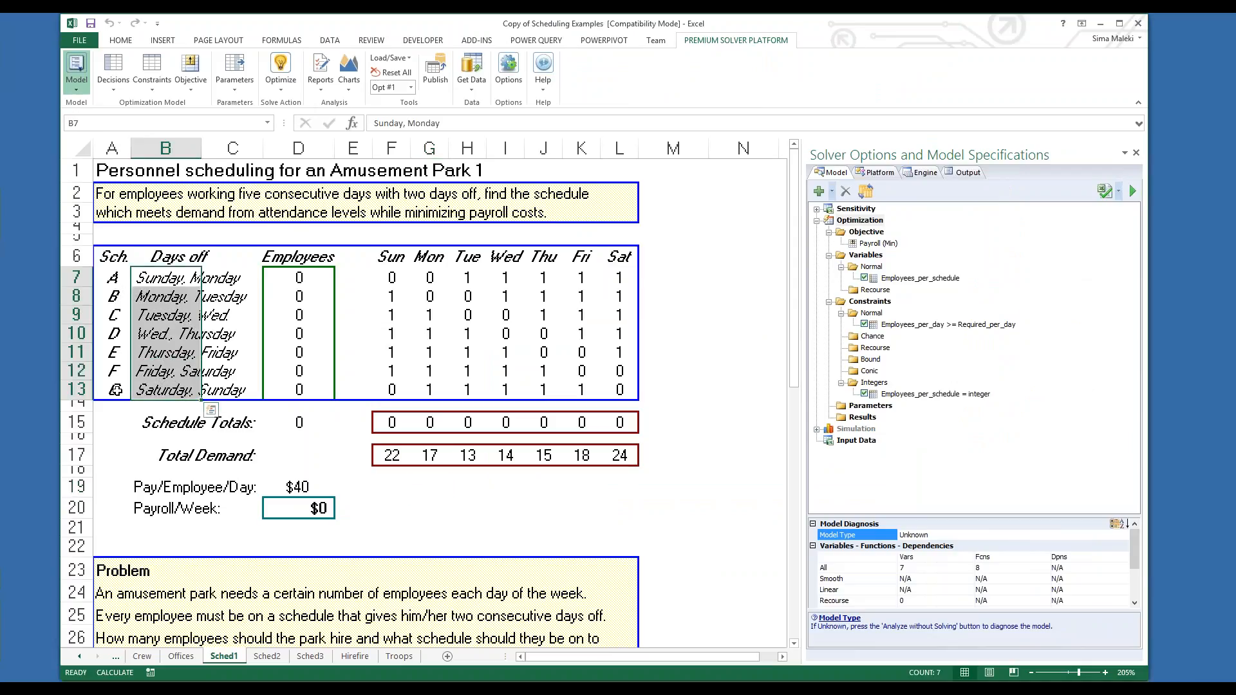
left_click(123, 419)
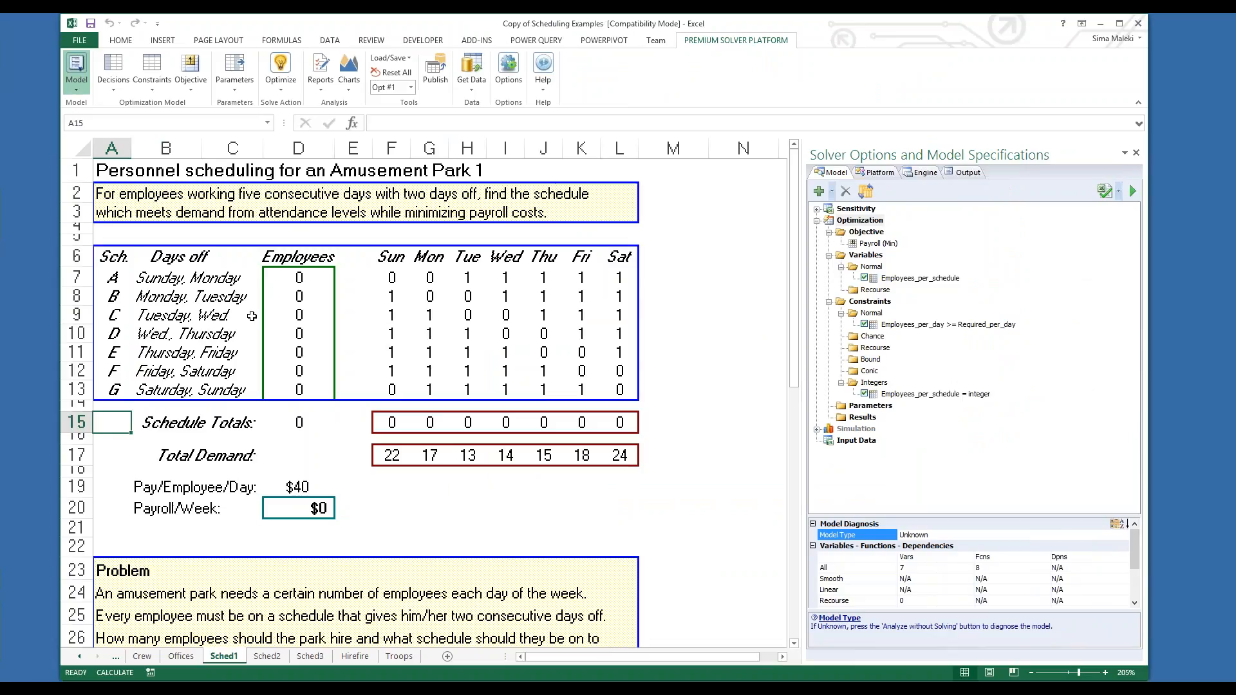
left_click(925, 282)
double_click(926, 280)
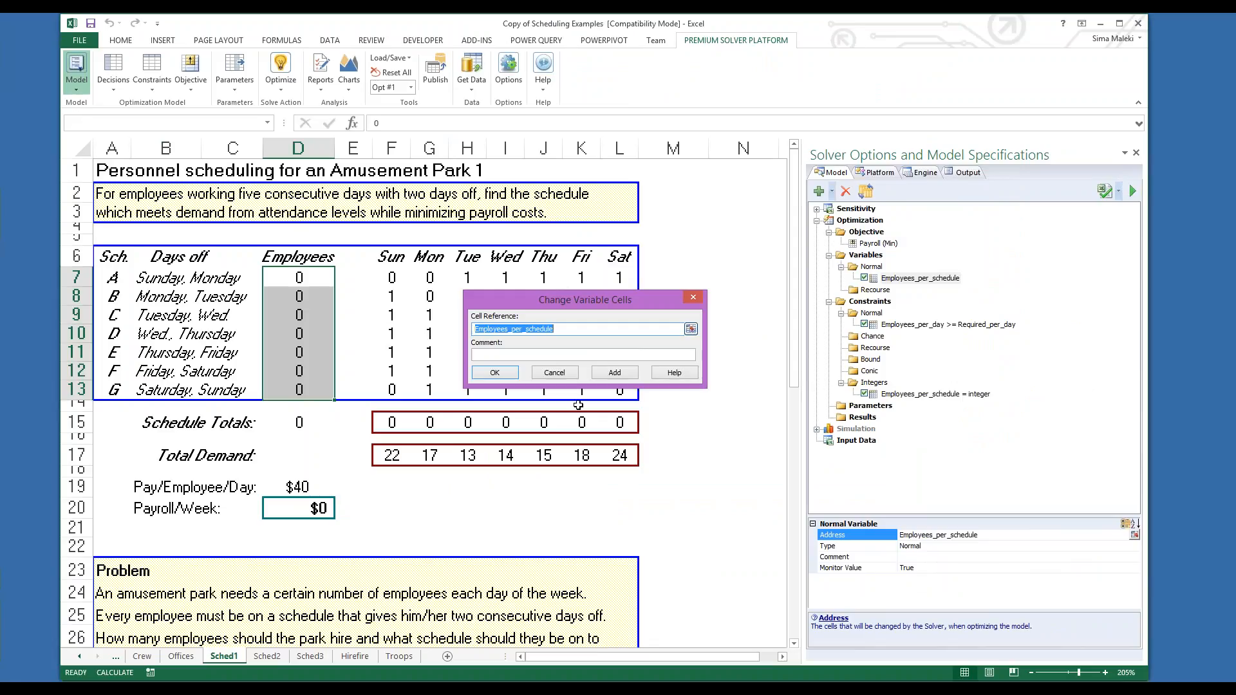
left_click(490, 375)
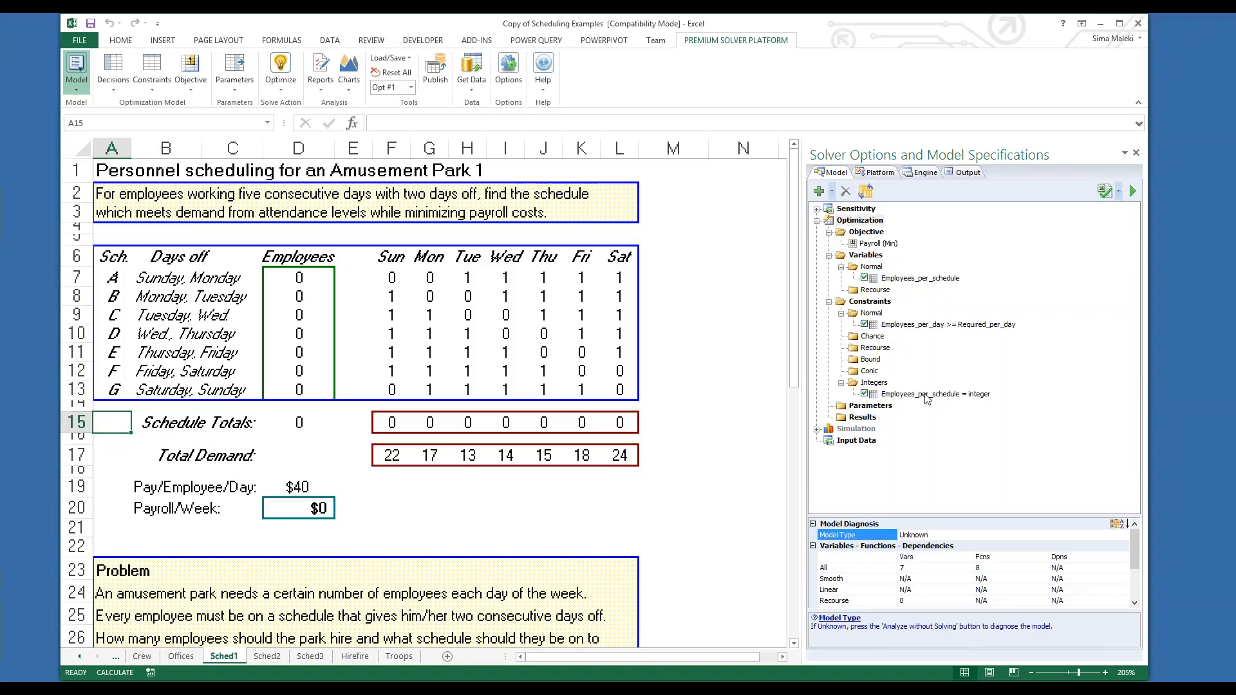
Step: Review the integer constraint on Employees_per_schedule and the variable types and bounds available for constraints
double_click(927, 394)
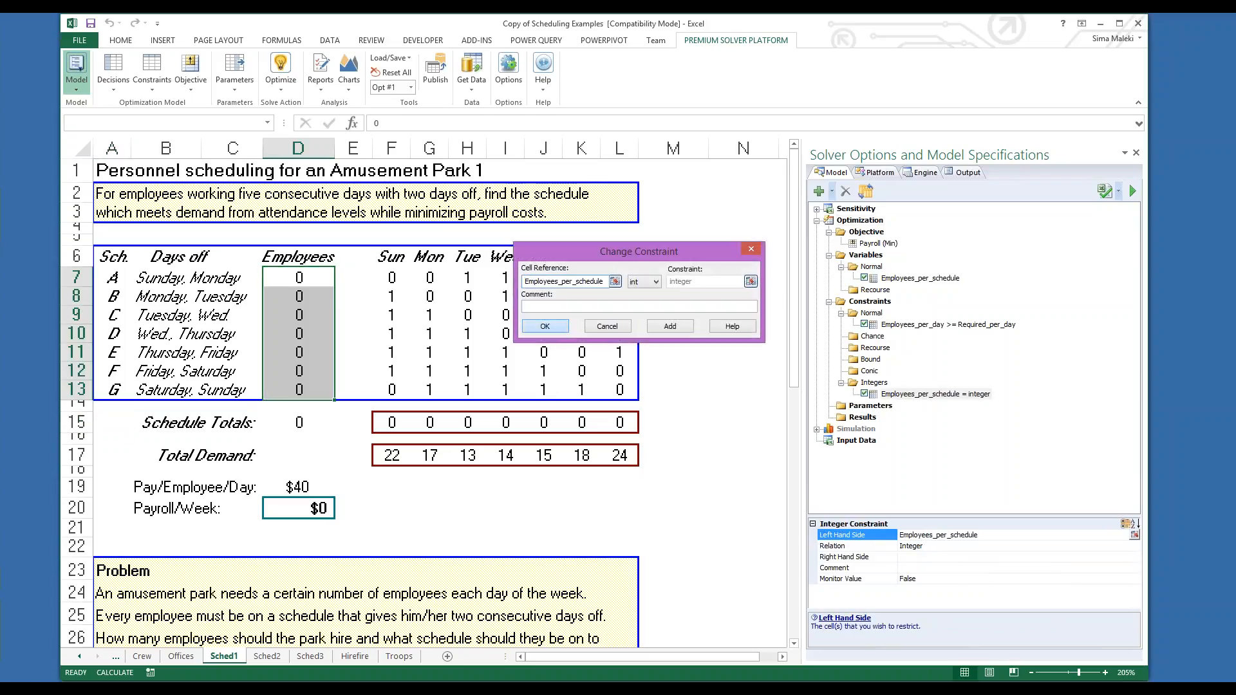
left_click(544, 326)
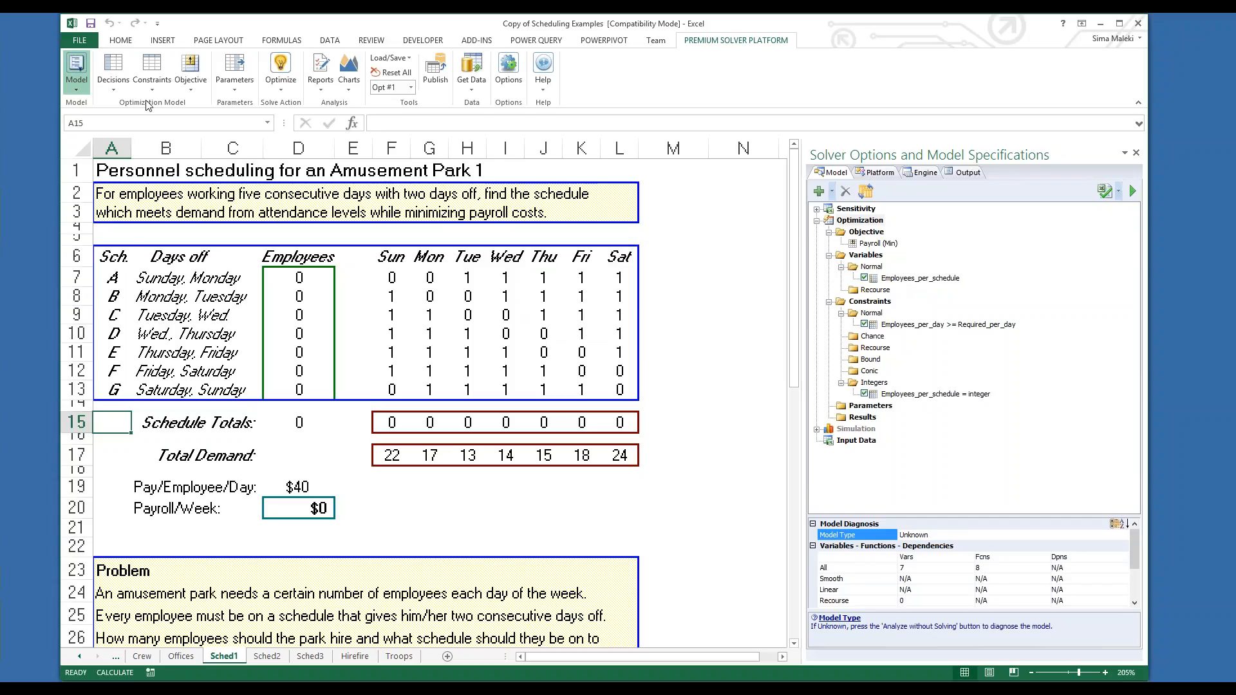
left_click(152, 80)
mouse_move(162, 172)
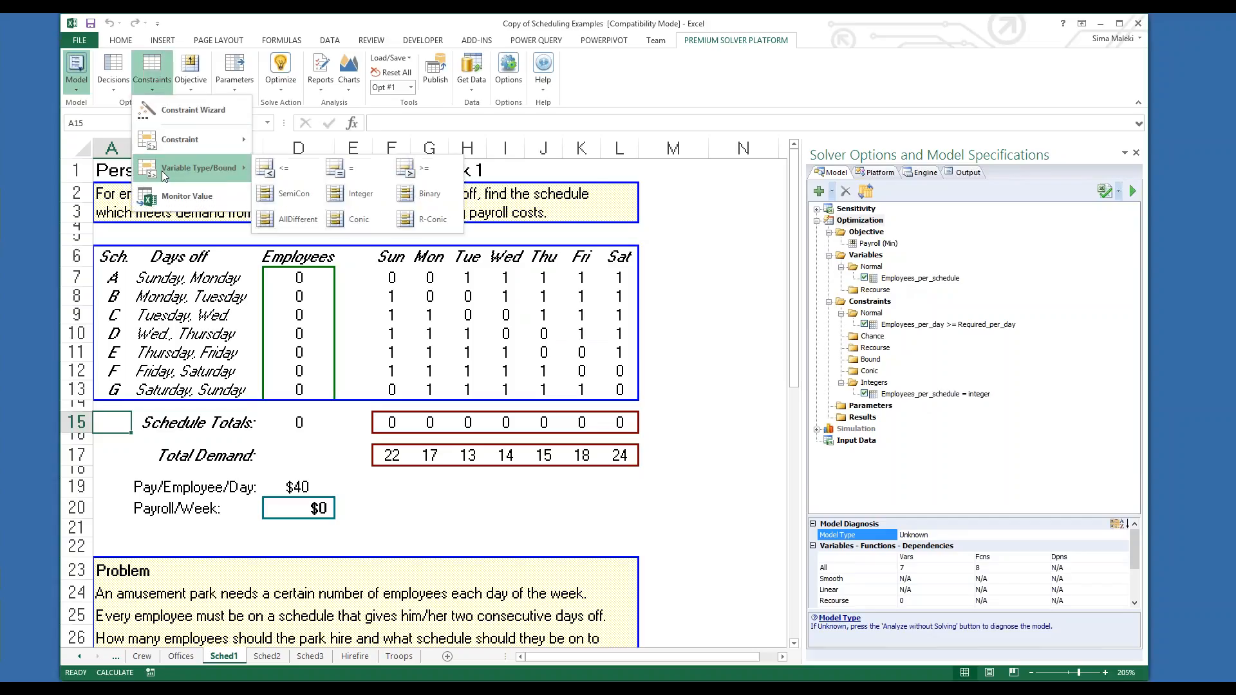
left_click(347, 205)
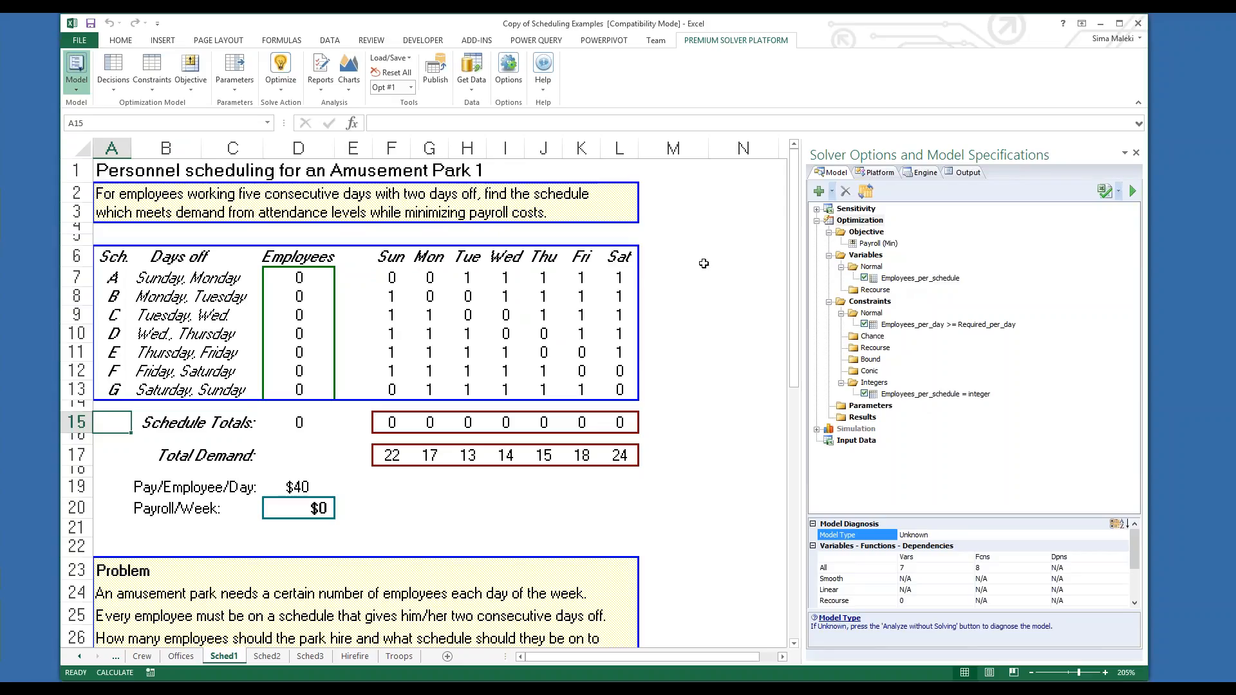
Step: Review the cell ranges used by the Employees_per_day >= Required_per_day constraint, leaving its definition as it is
double_click(945, 326)
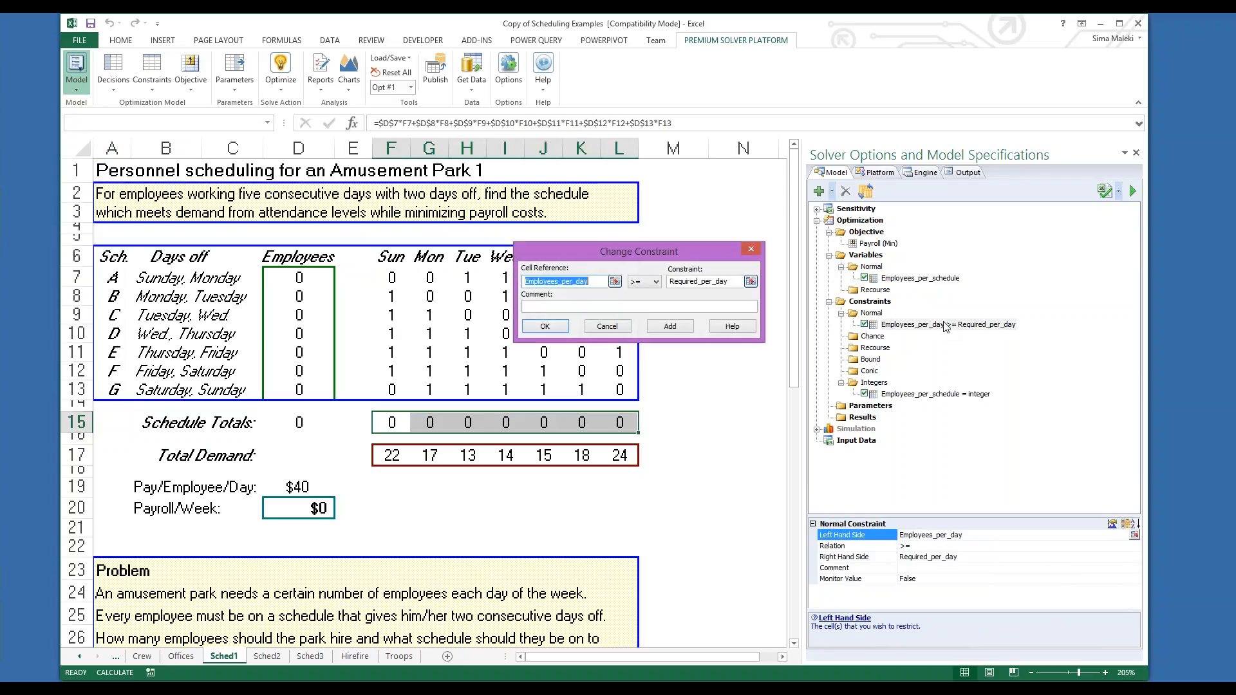
left_click(688, 281)
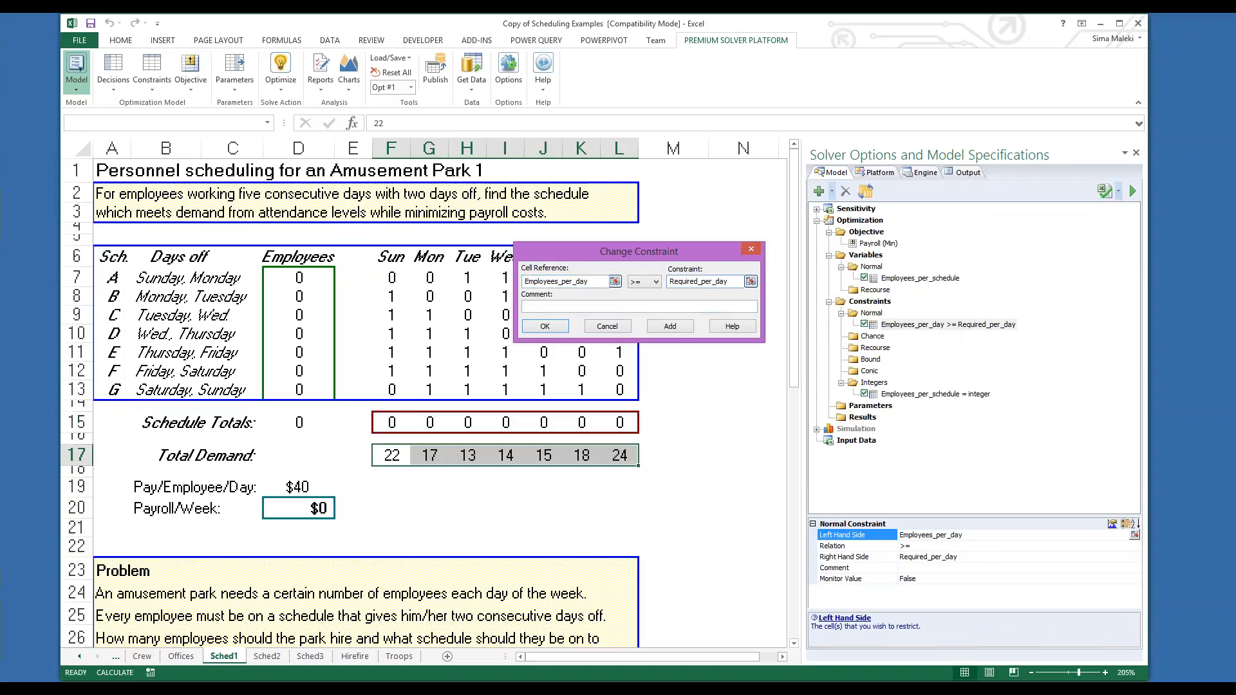
left_click(751, 252)
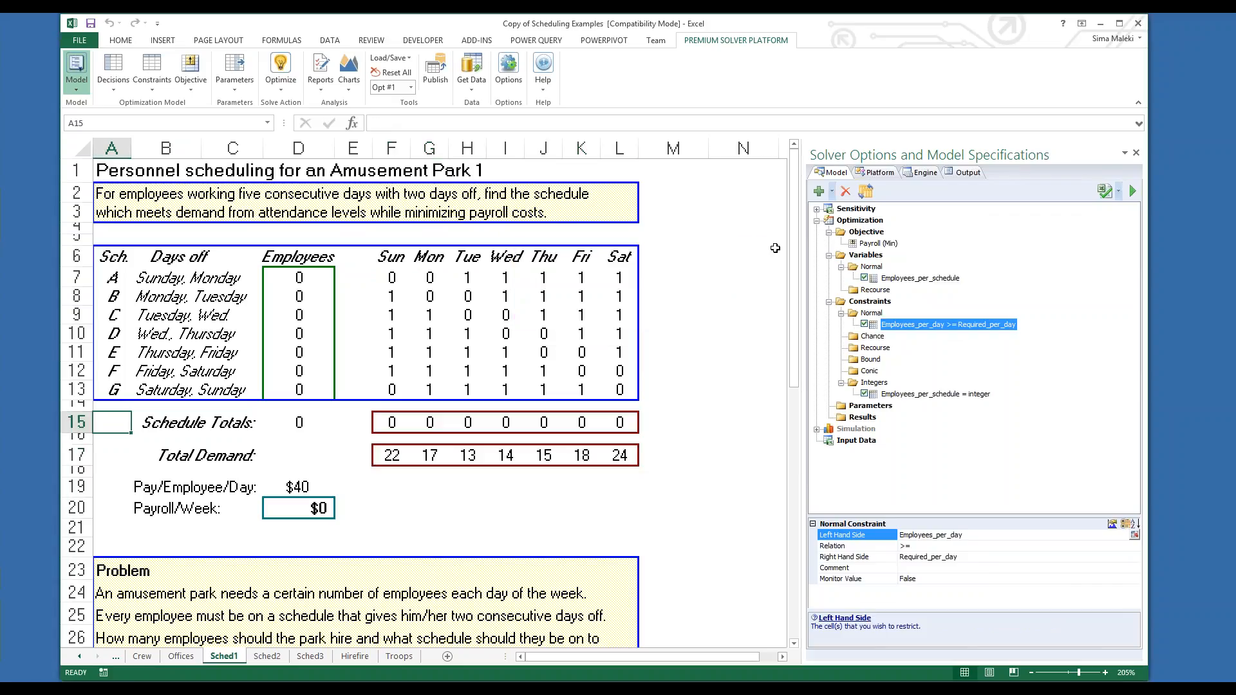
Step: Review the Payroll minimization objective and trace the cells referenced by the Payroll/Week formula in D20
double_click(870, 244)
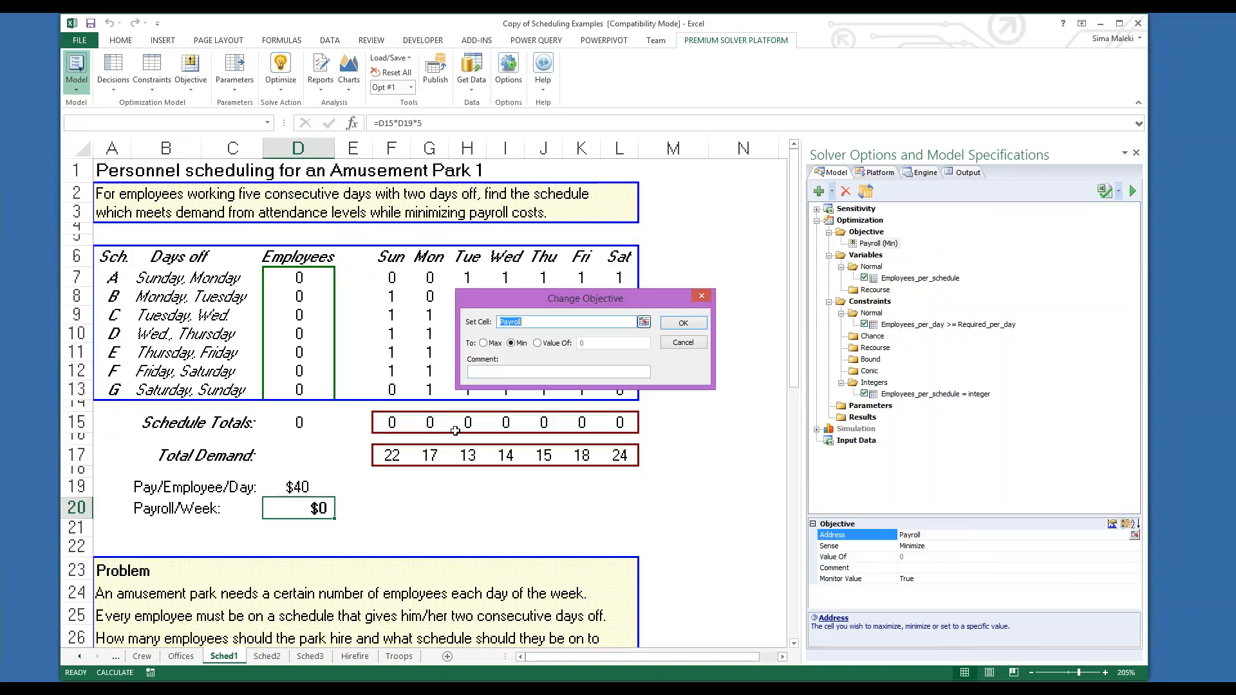
left_click(694, 327)
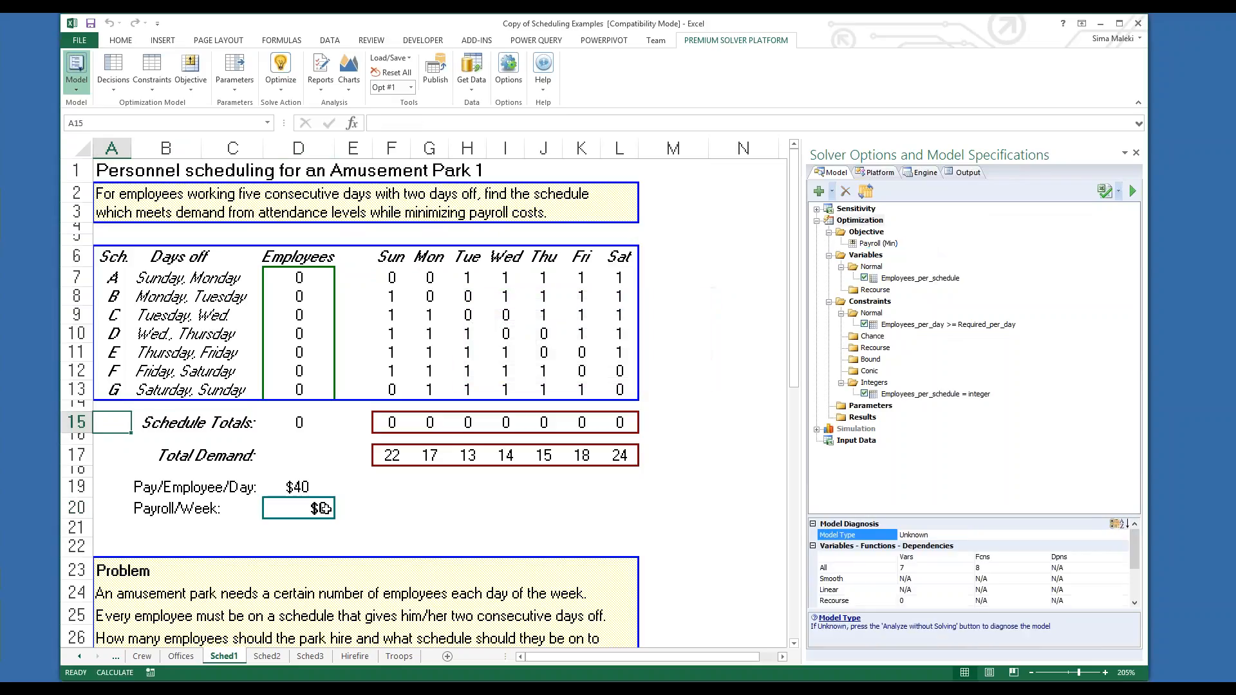
left_click(396, 122)
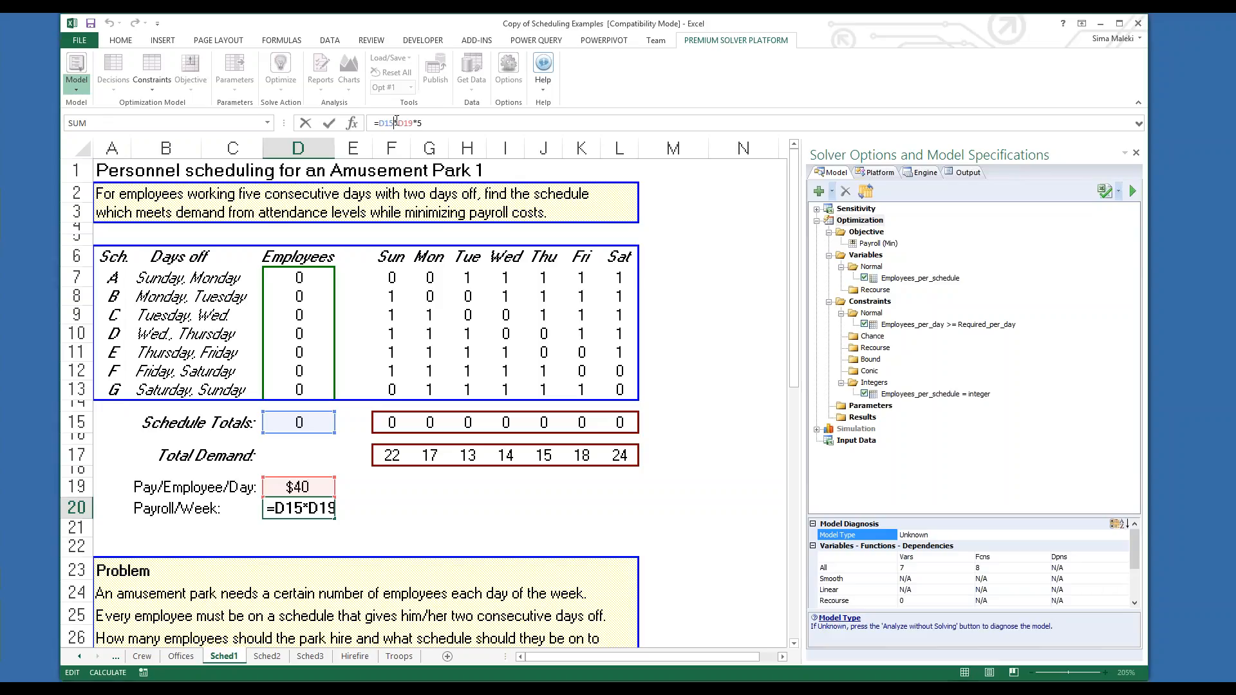
key("Escape")
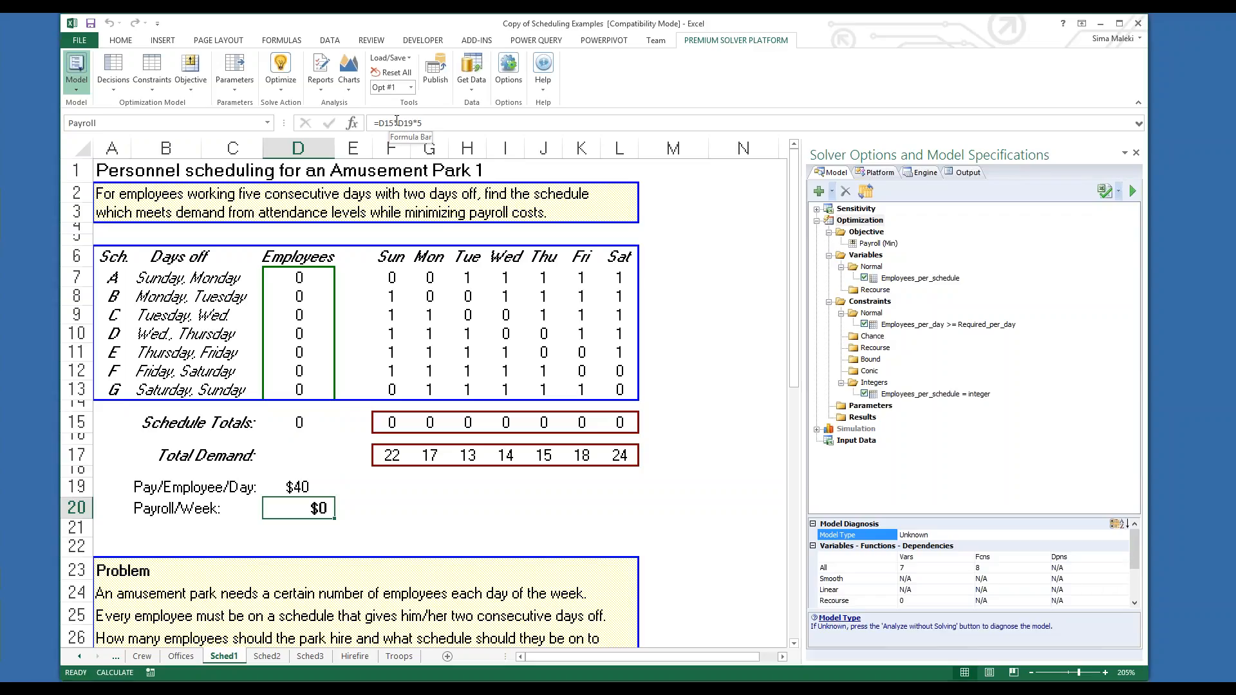
Step: Optimize the Sched1 personnel scheduling model, skipping the Guided Mode guidance
left_click(683, 266)
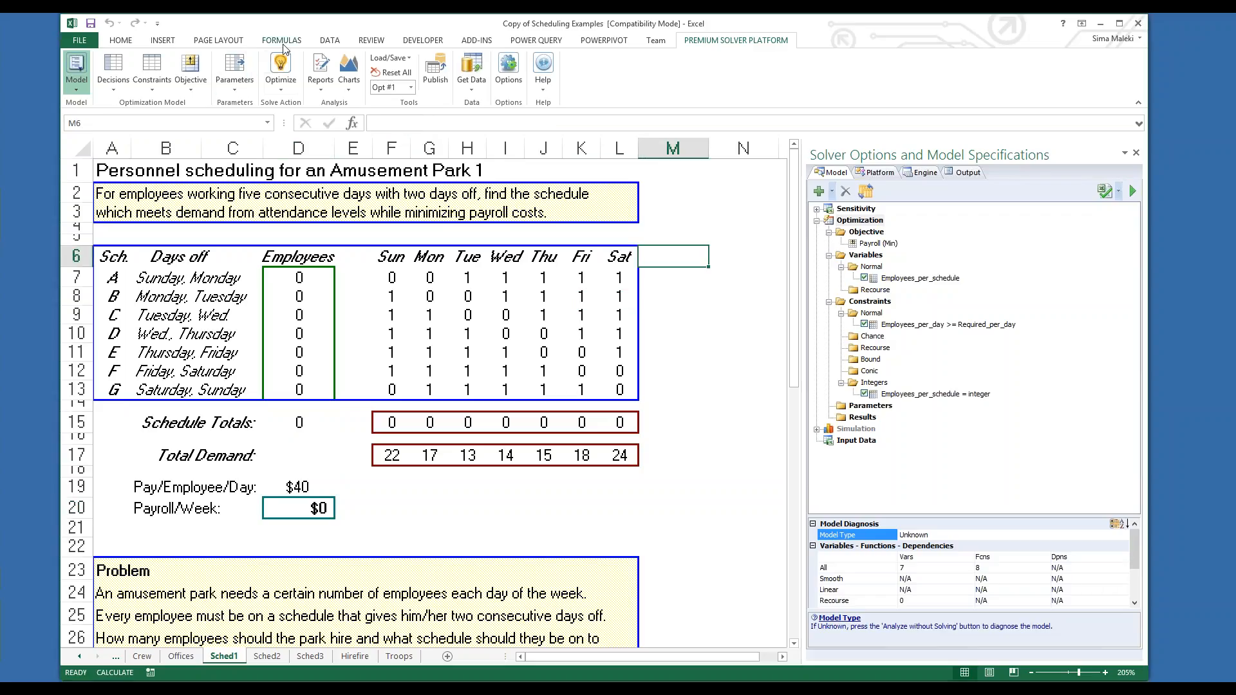
left_click(281, 68)
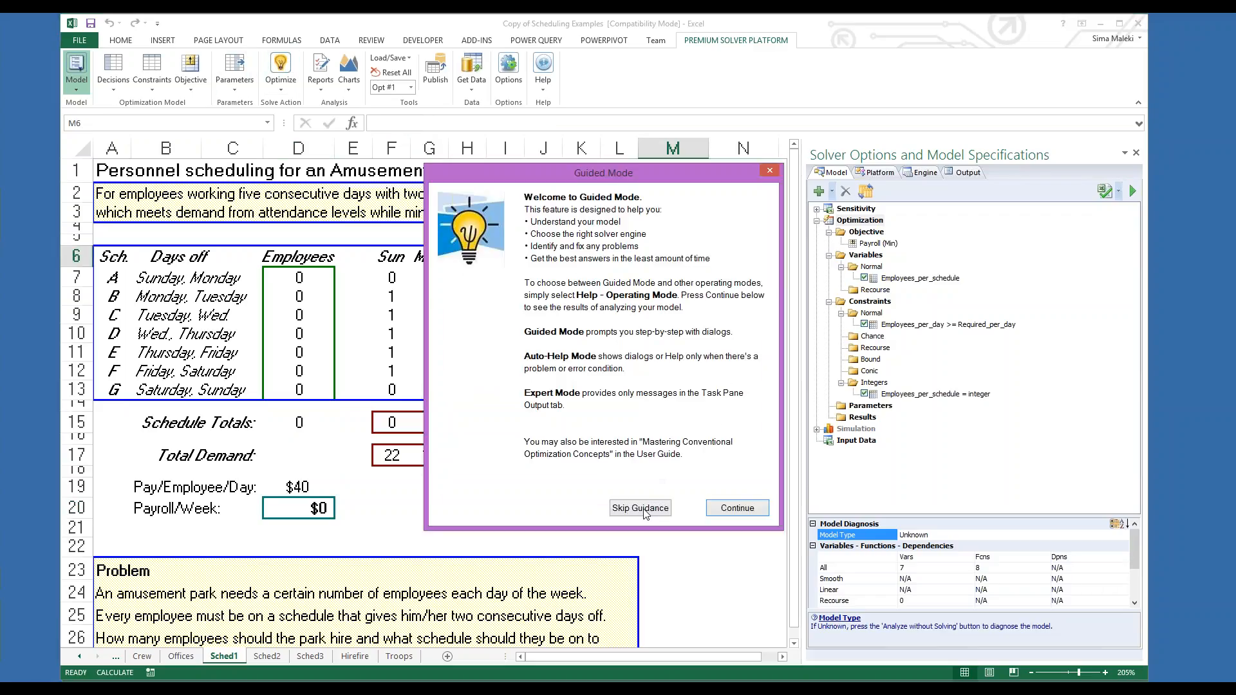
key("Return")
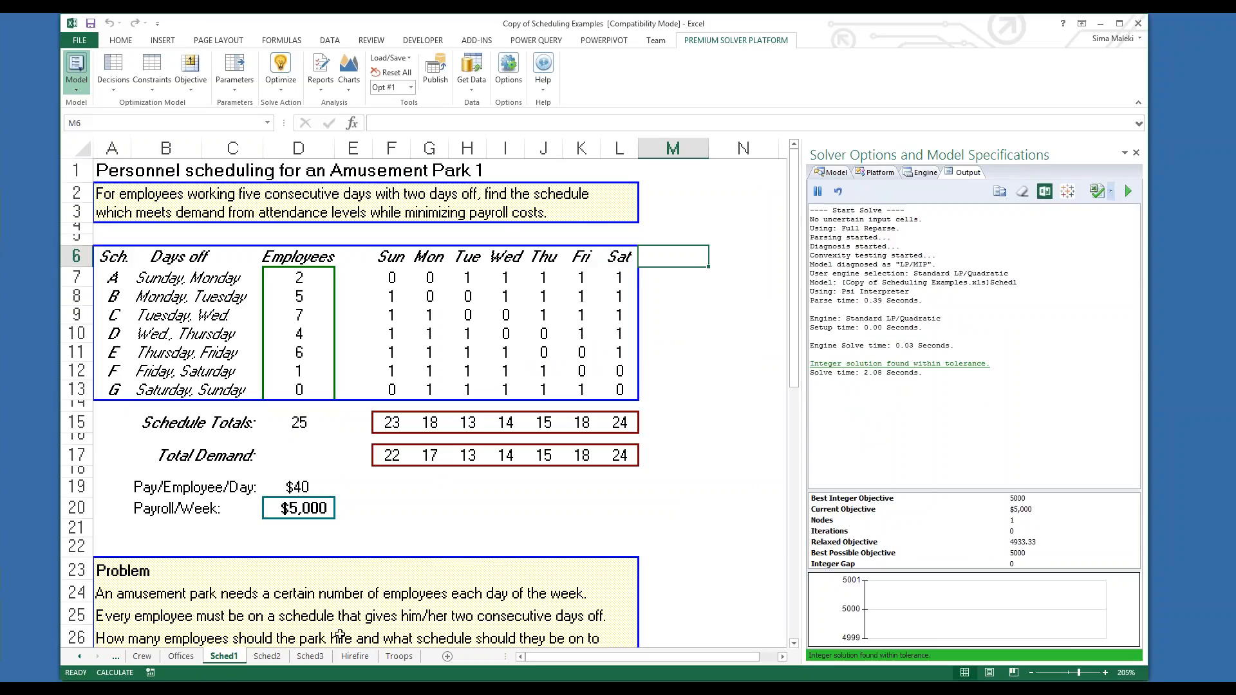
Step: Open the Sched2 worksheet and enlarge it to 150% to show the schedules and the employee preference table
left_click(267, 657)
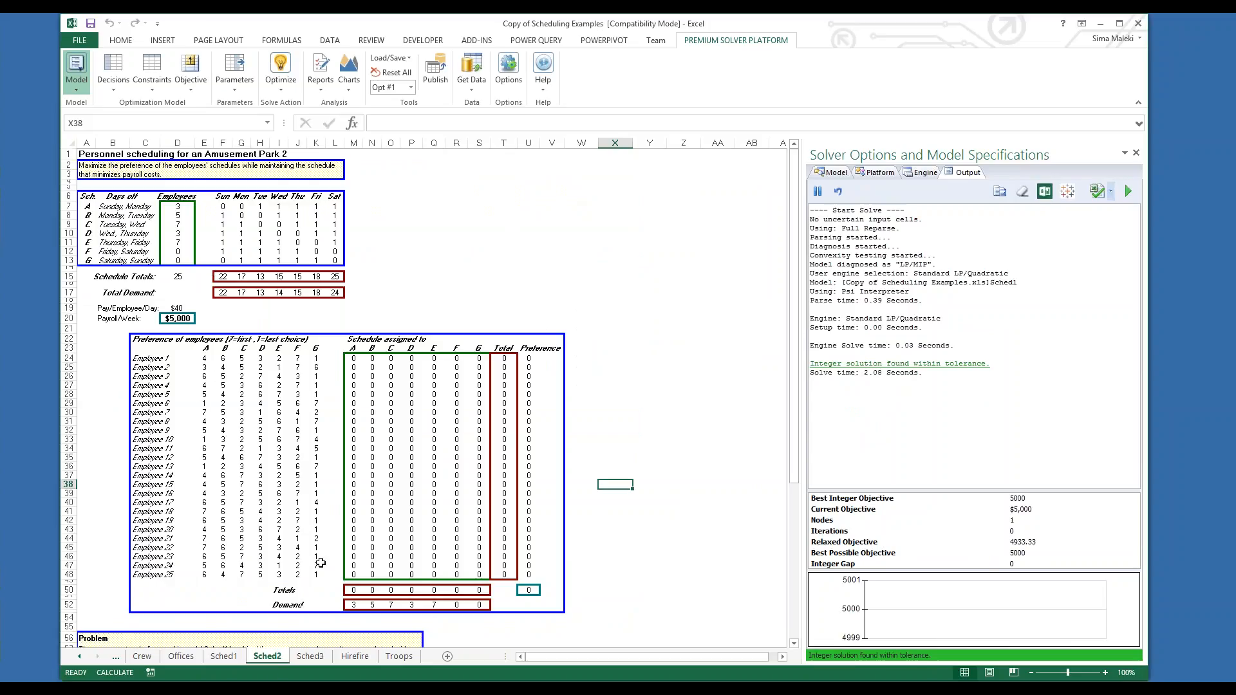
left_click(1105, 673)
left_click(1105, 673)
left_click(1105, 673)
left_click(1105, 673)
left_click(1105, 672)
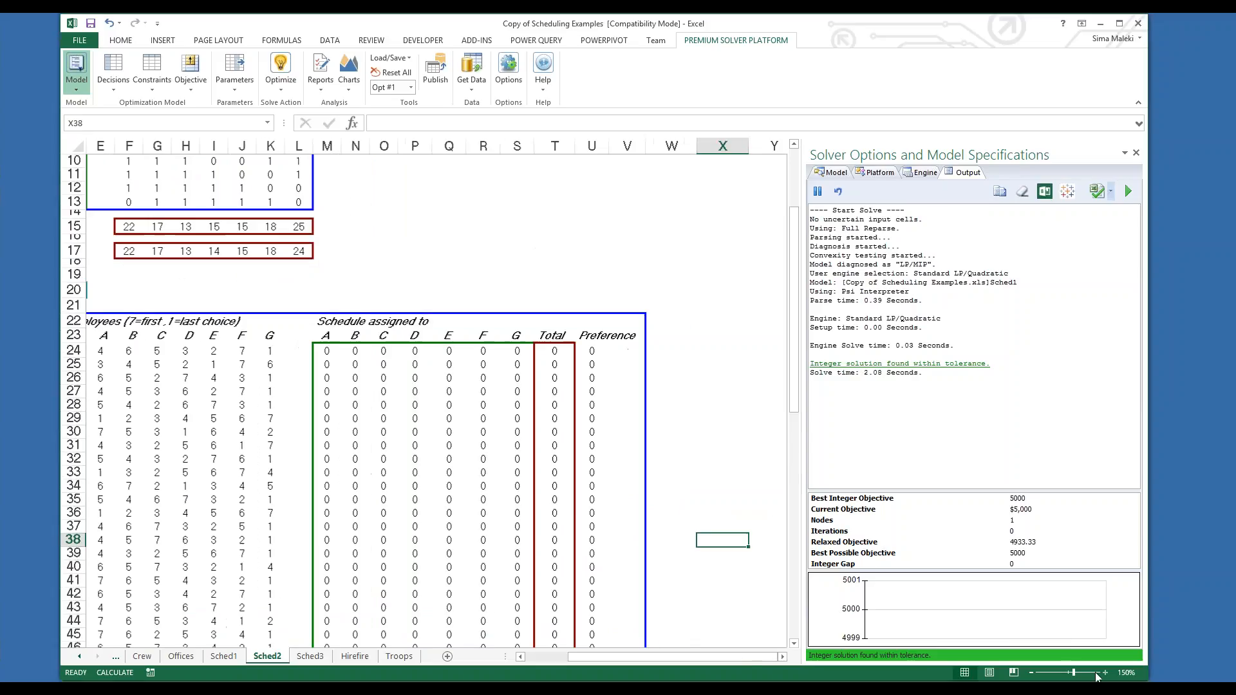
left_click_drag(731, 660, 704, 662)
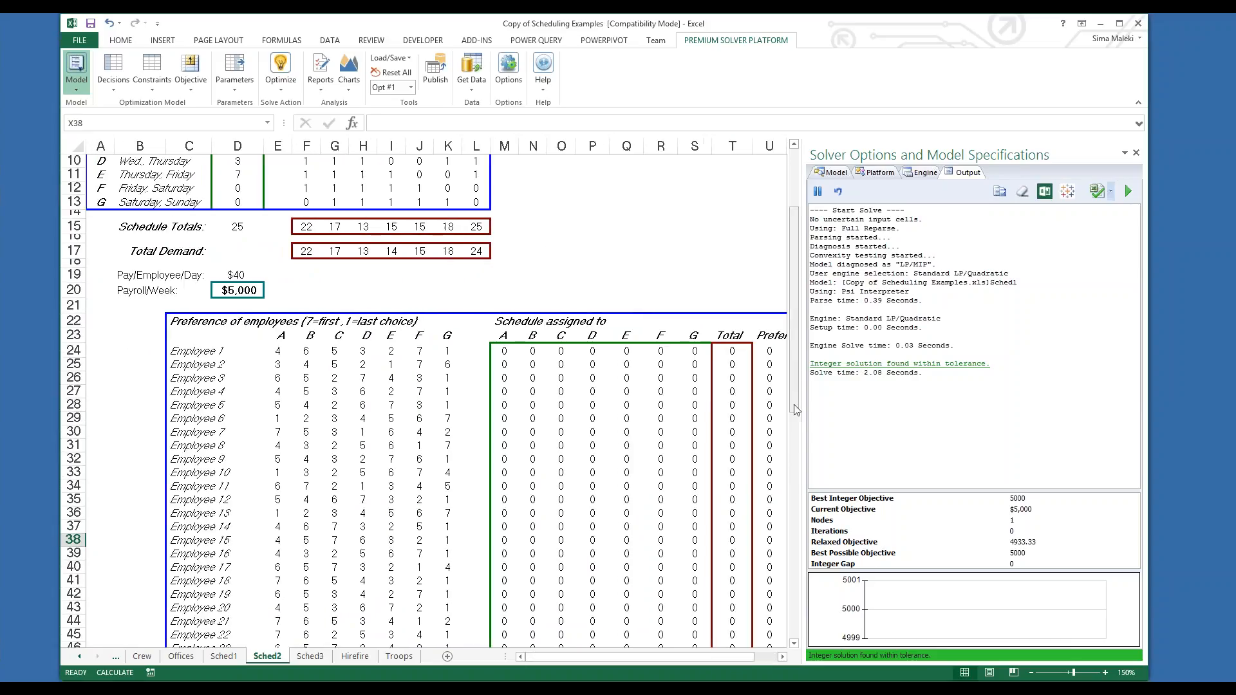
scroll(793, 356, "up", 3)
scroll(793, 356, "down", 1)
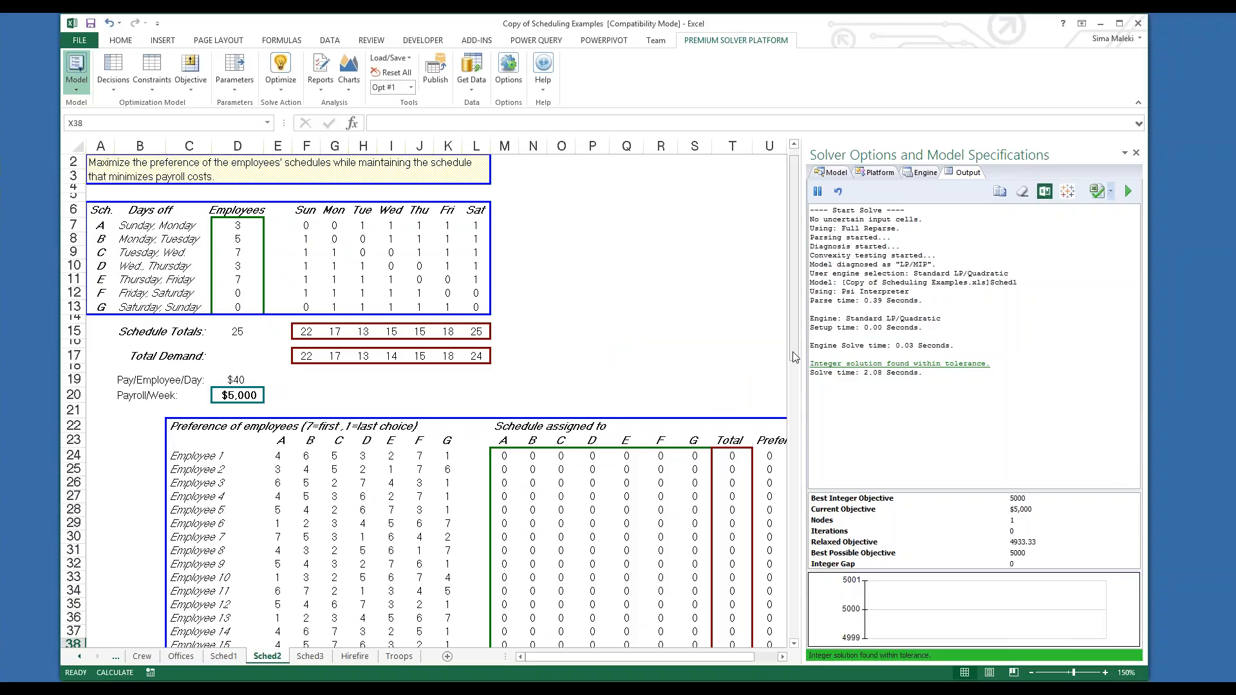
Step: Examine the employee preference table, covering the employee names, Employee 1's ratings and the schedule headings A to G
left_click_drag(191, 452, 221, 464)
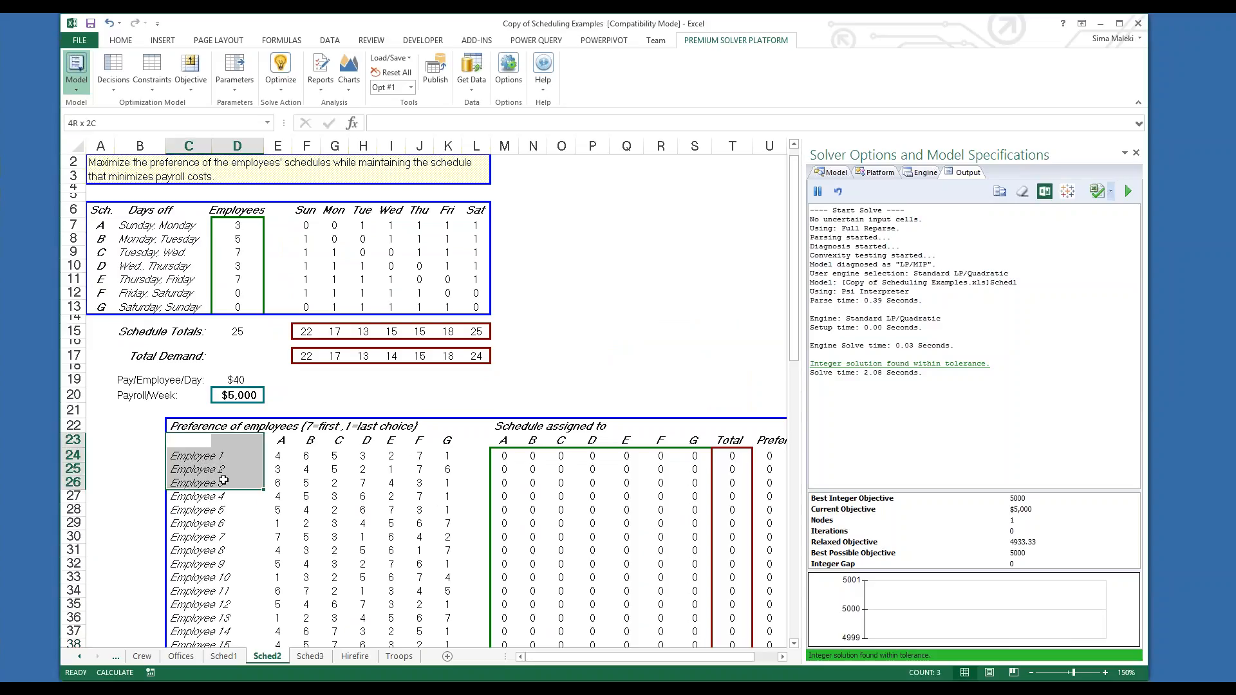
left_click(416, 456)
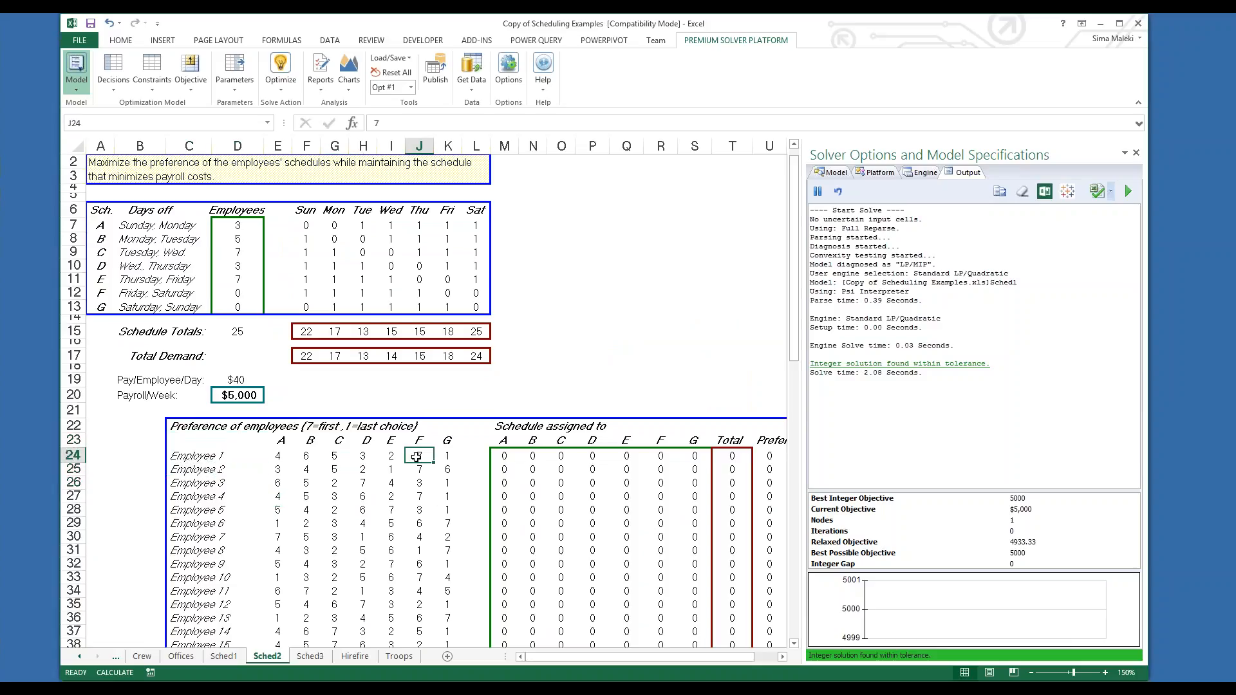
left_click(444, 457)
left_click_drag(282, 443, 443, 441)
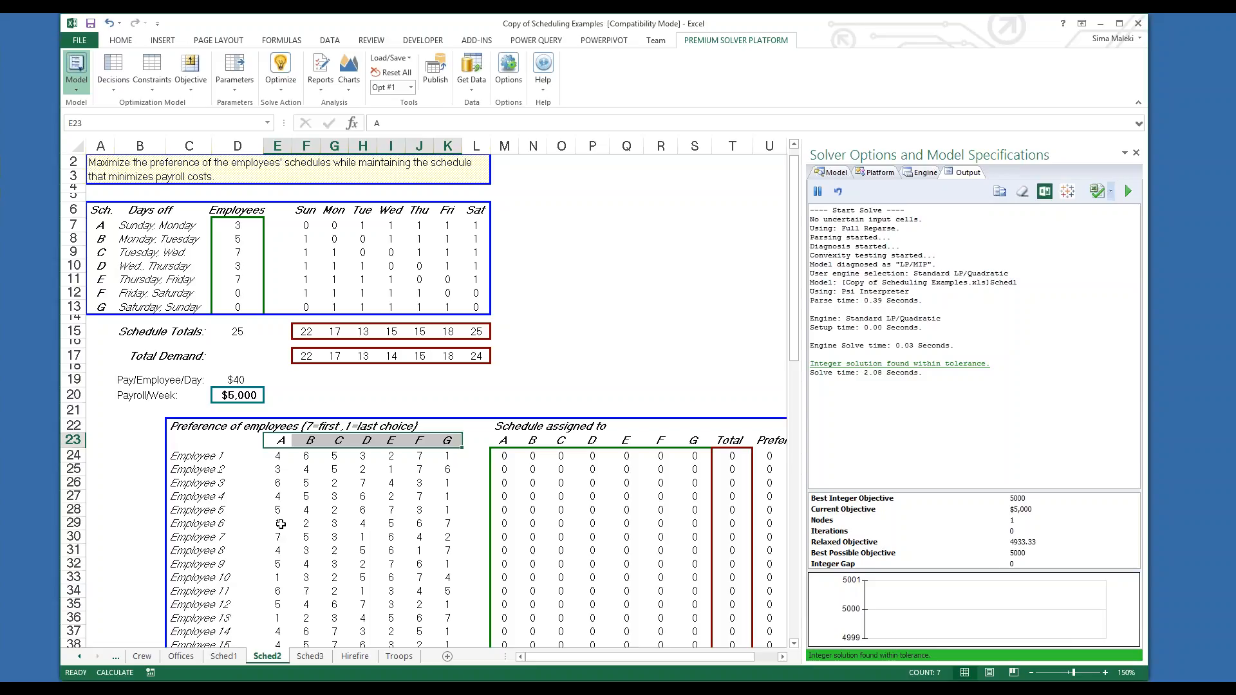
Step: Display the Sched2 optimization model and review which cells the Schedules variable covers
left_click(830, 174)
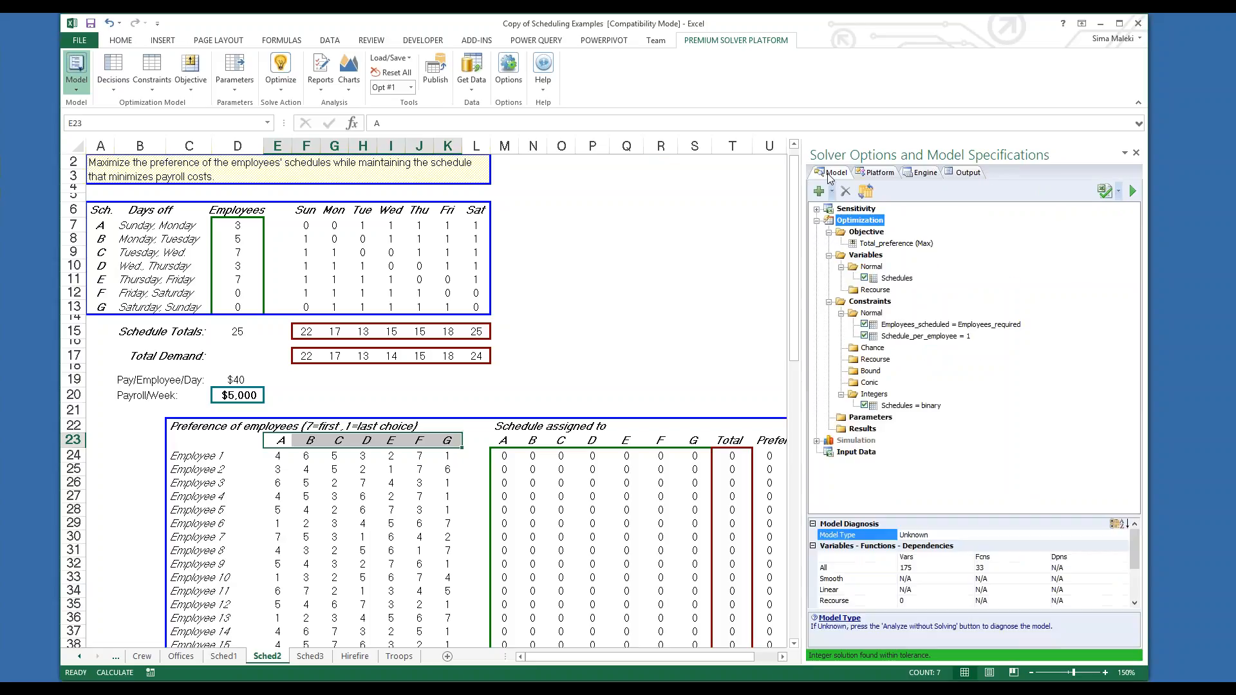
left_click(898, 280)
double_click(899, 280)
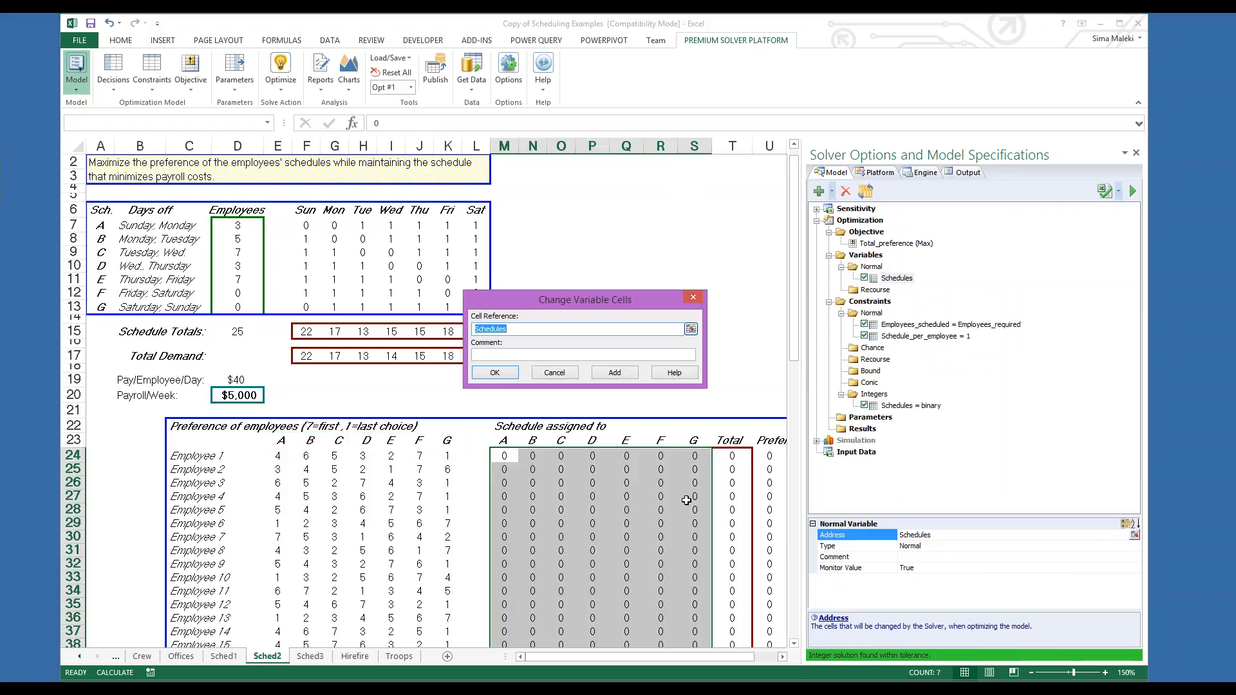
left_click_drag(793, 334, 796, 467)
left_click(694, 298)
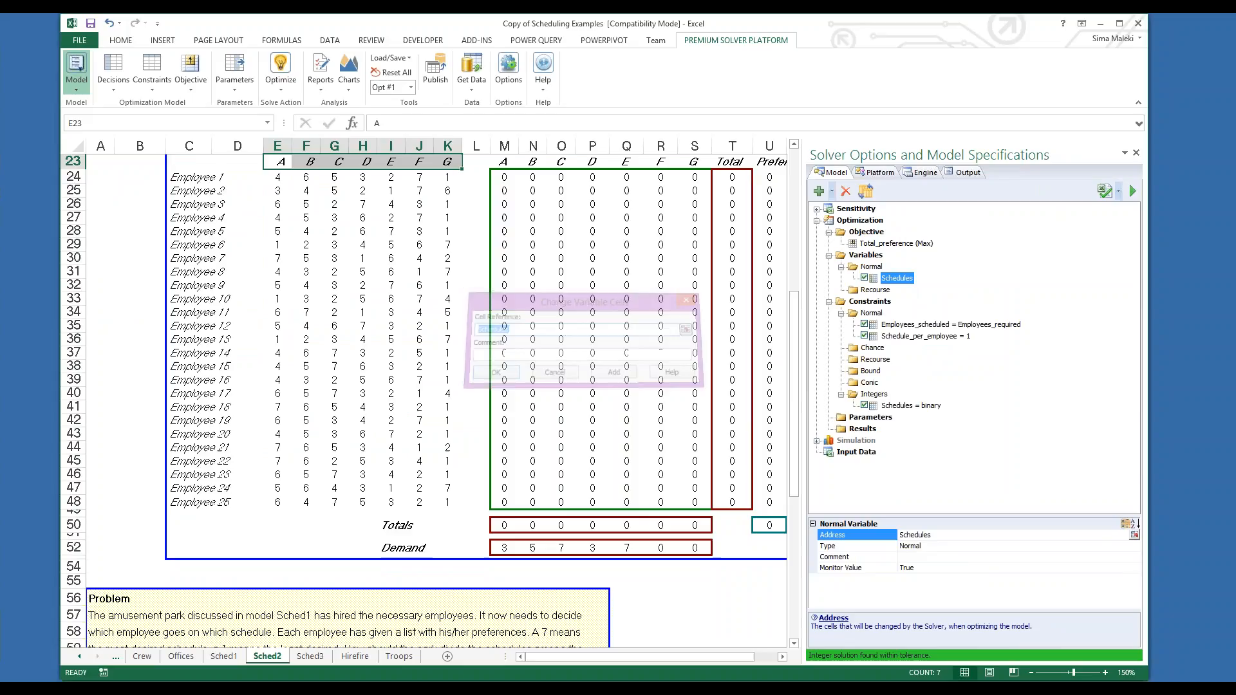
Step: Review the definition of the Schedules = binary constraint
left_click(927, 407)
double_click(927, 407)
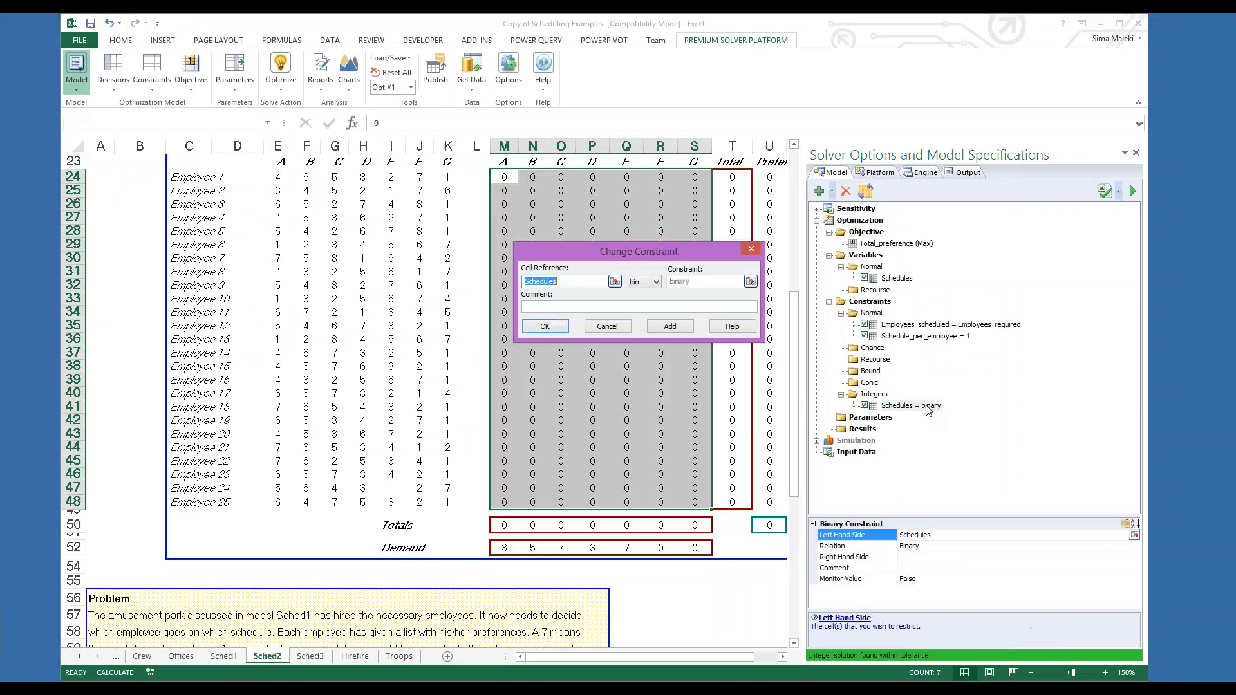
left_click(745, 252)
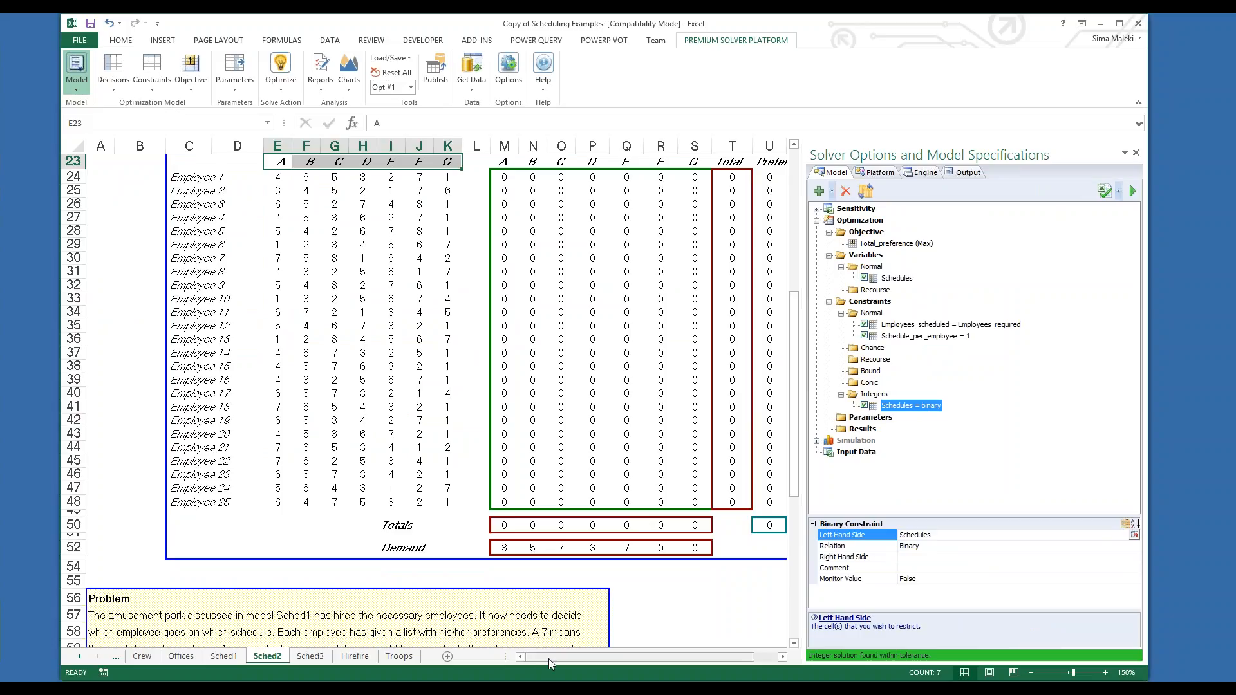
Step: Trace Employee 1's Total formula in T24 and review the Schedule_per_employee = 1 constraint
left_click_drag(554, 659, 564, 659)
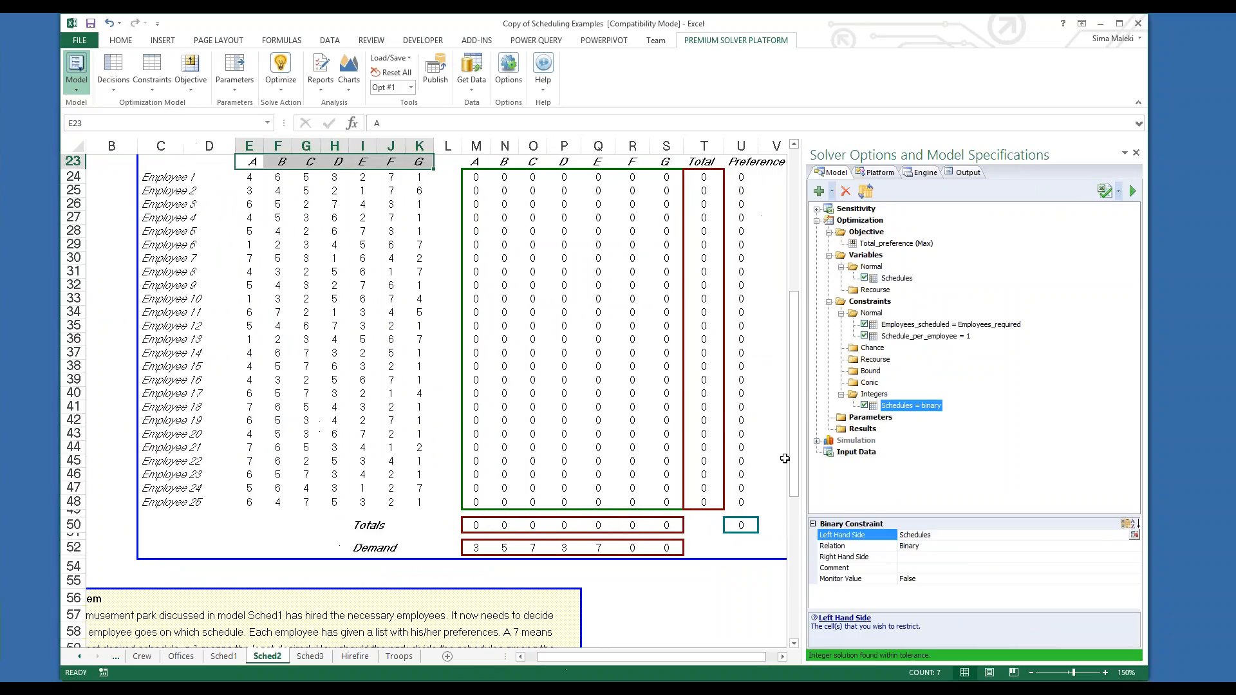
left_click_drag(794, 462, 791, 437)
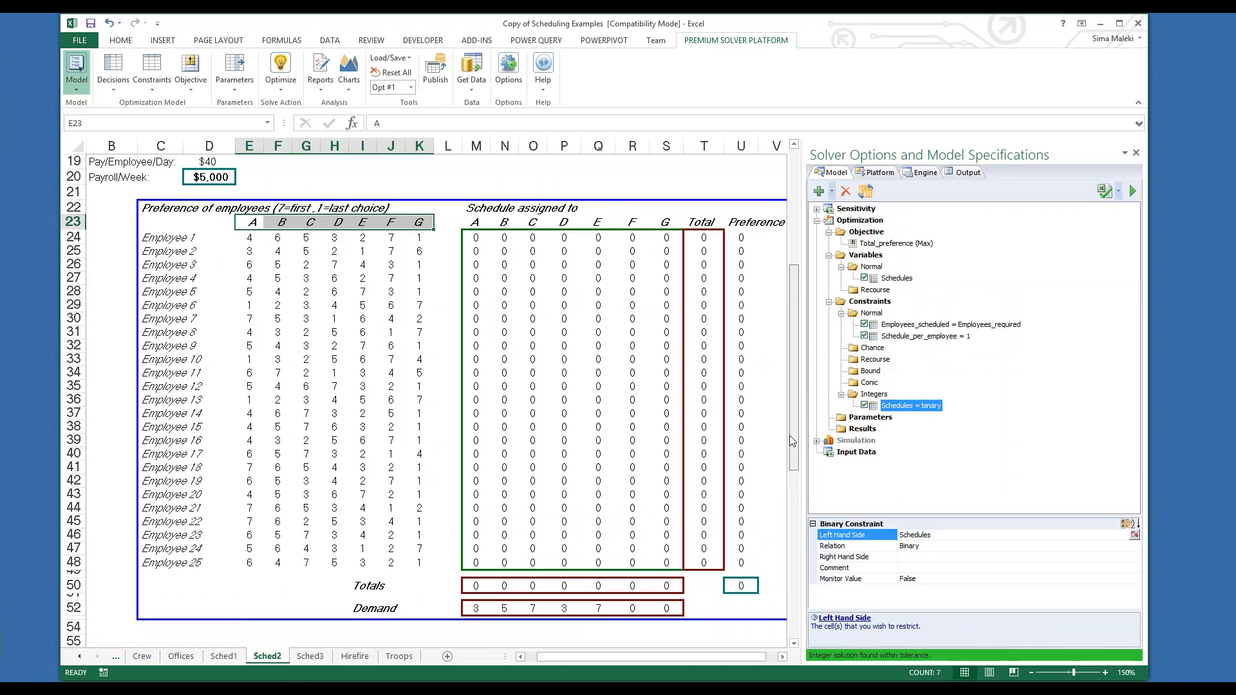
left_click(704, 237)
key("alt+equal")
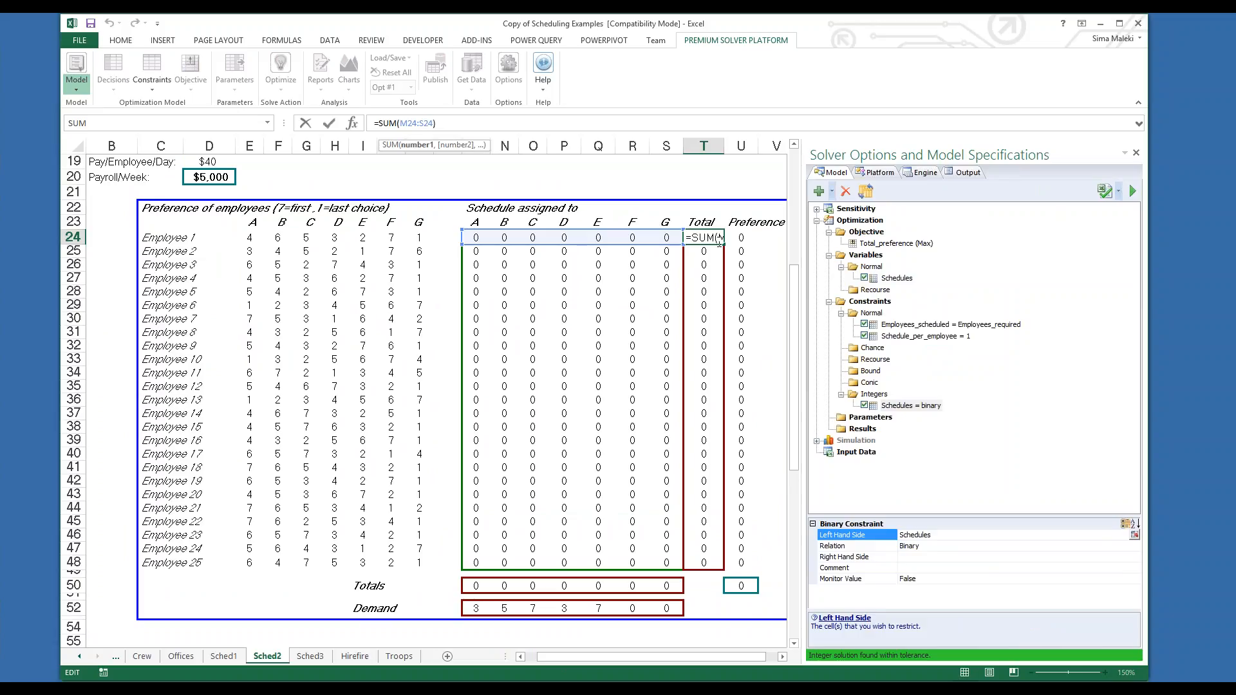
key("ctrl+Return")
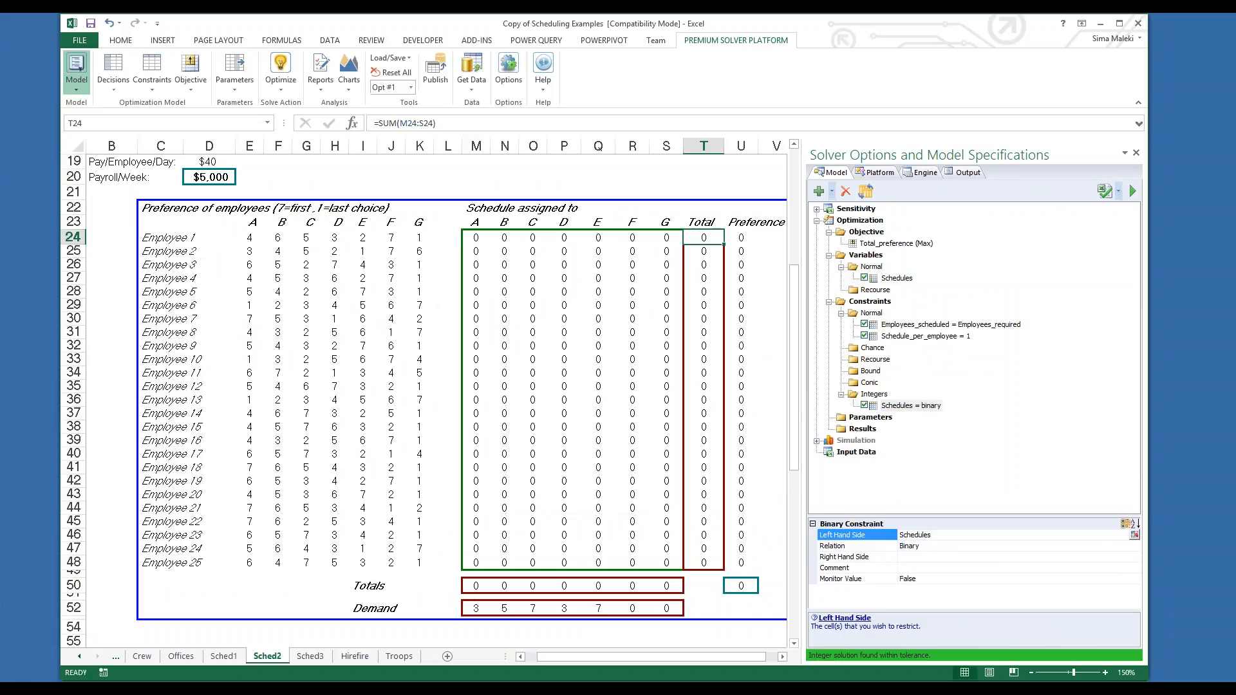
double_click(925, 336)
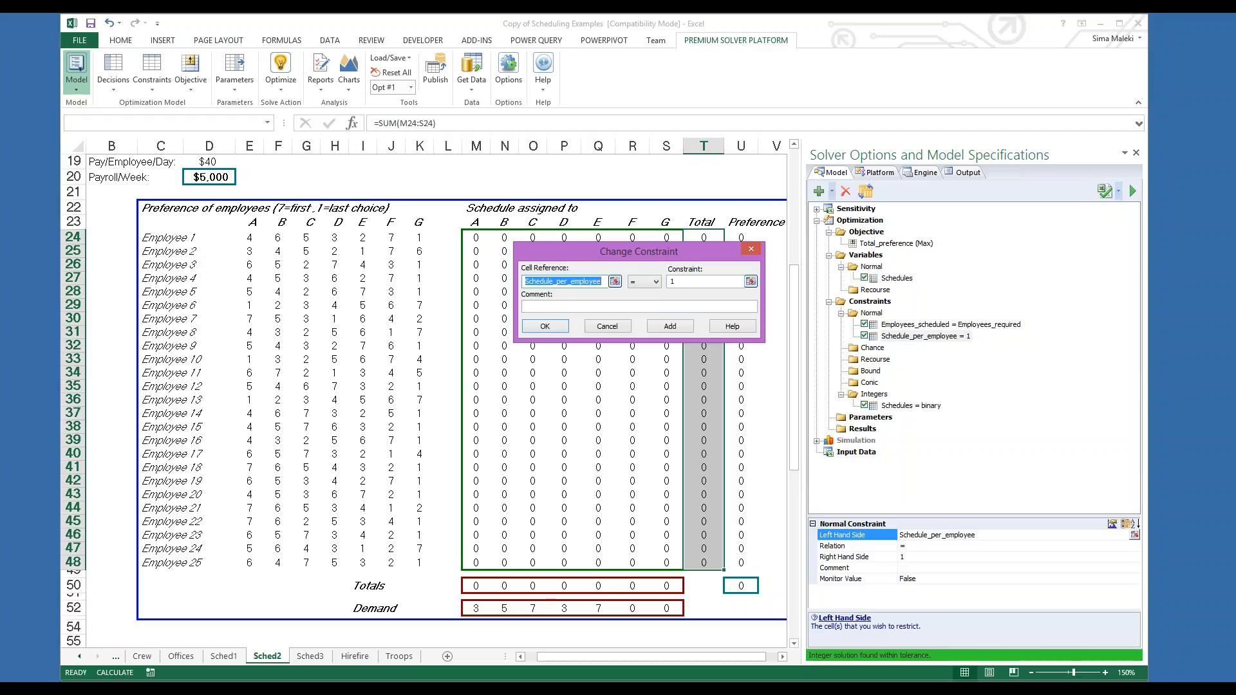
left_click(546, 327)
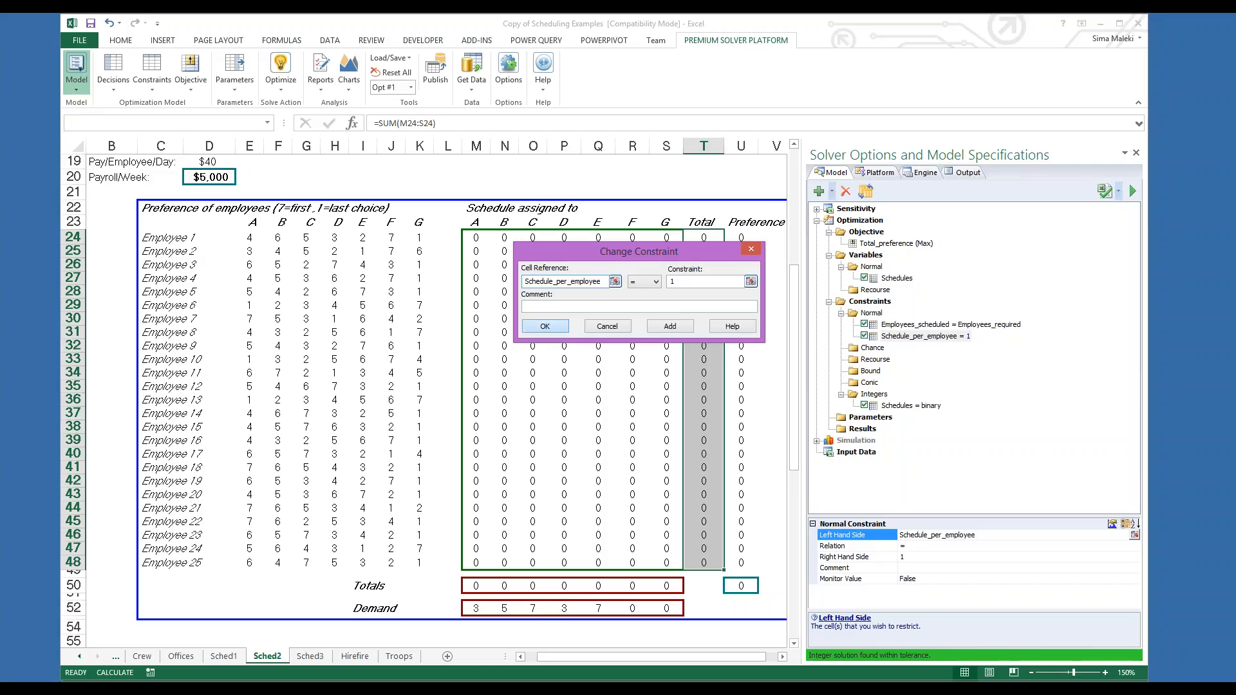
Step: Review the Employees_scheduled = Employees_required constraint and the cells it refers to
left_click(958, 326)
double_click(957, 325)
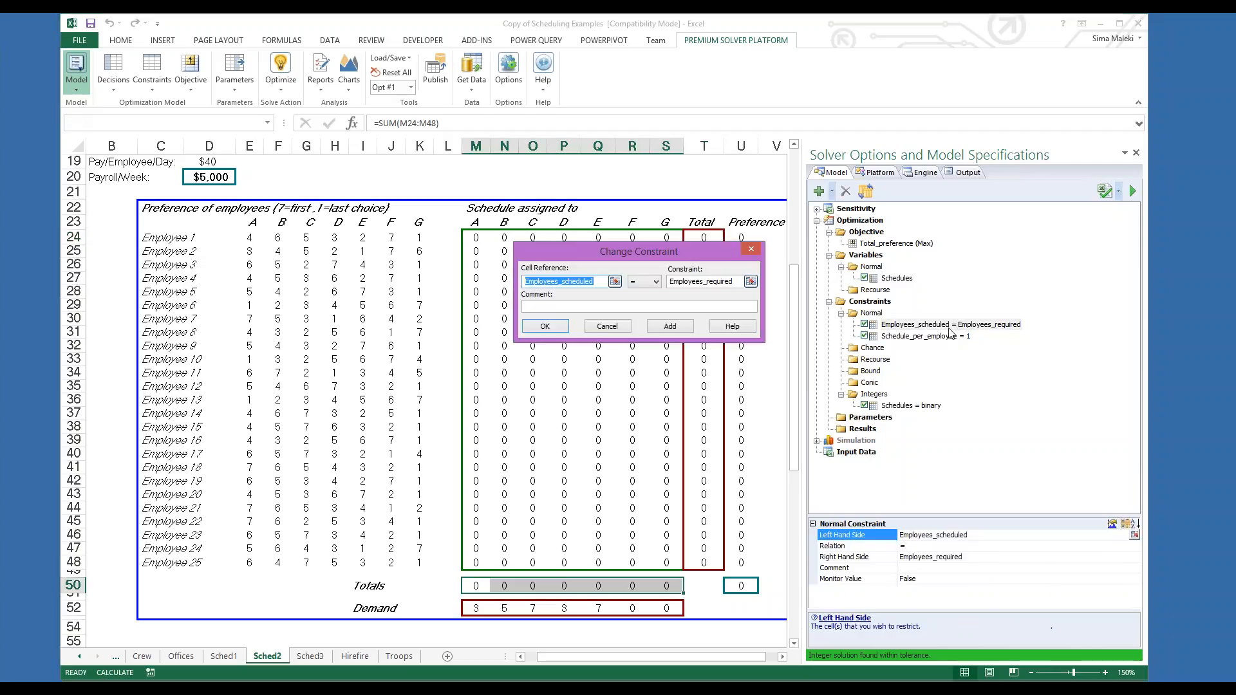
left_click(534, 331)
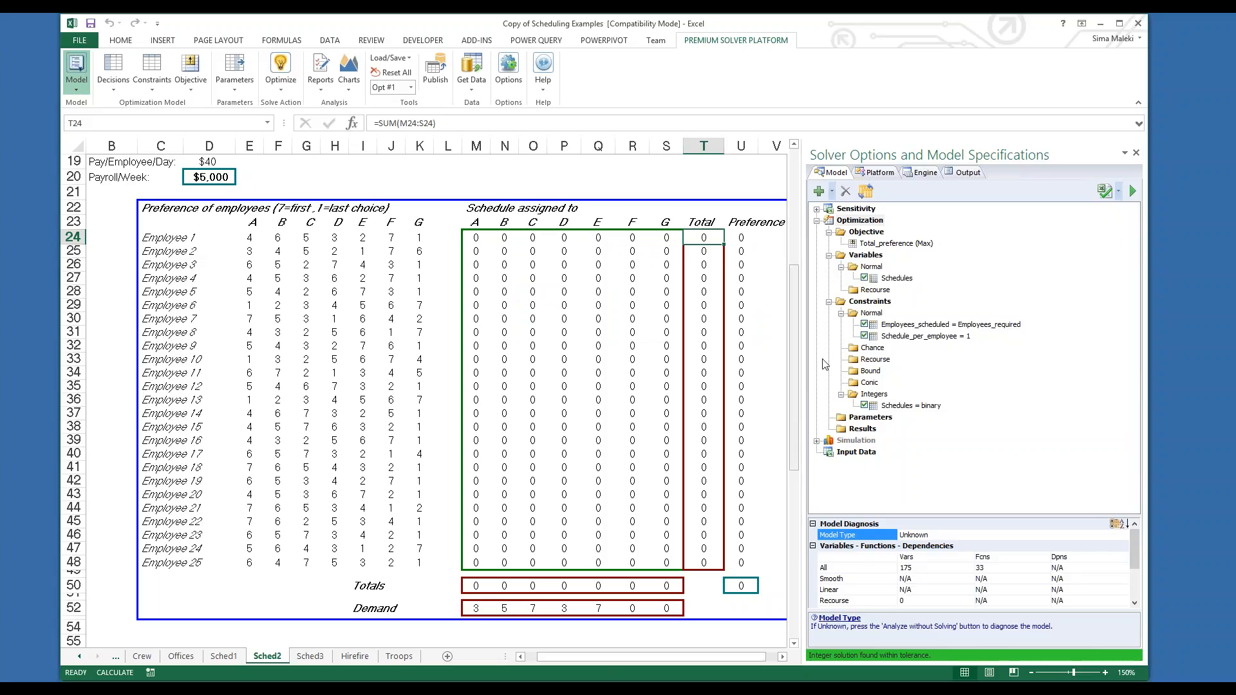
Step: Review the Total_preference maximization objective and trace the formulas behind it in U50 and Employee 1's Preference cell U24
double_click(912, 244)
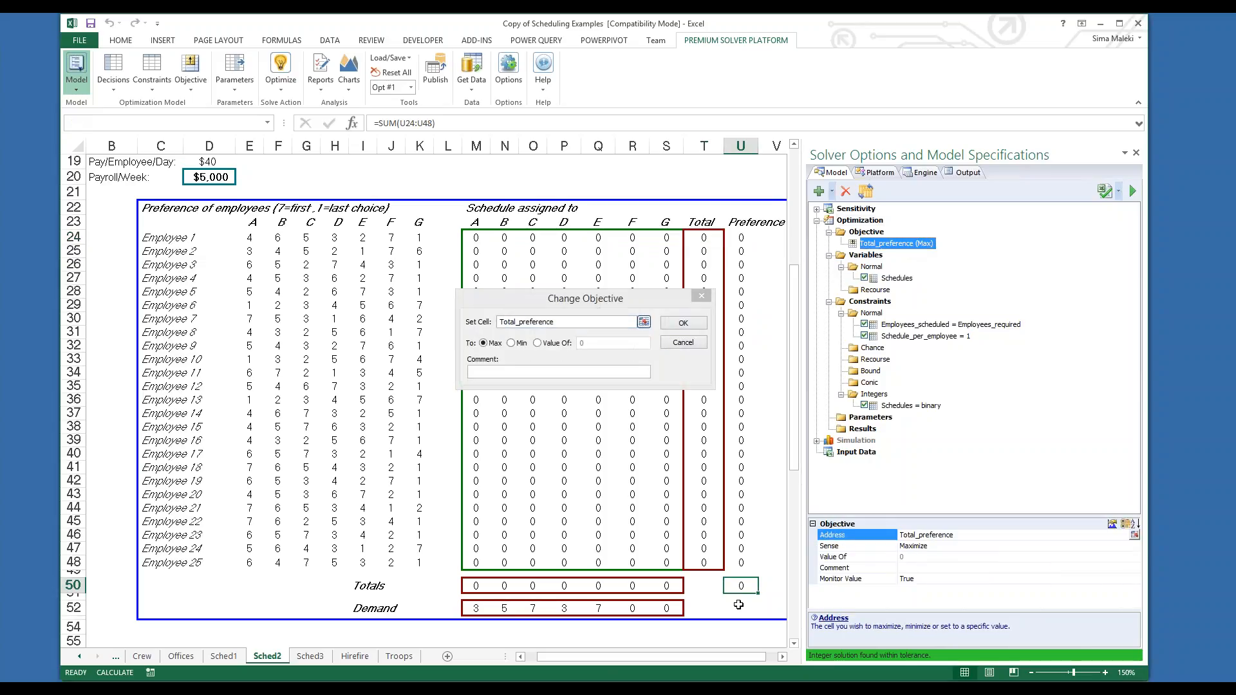
left_click(683, 323)
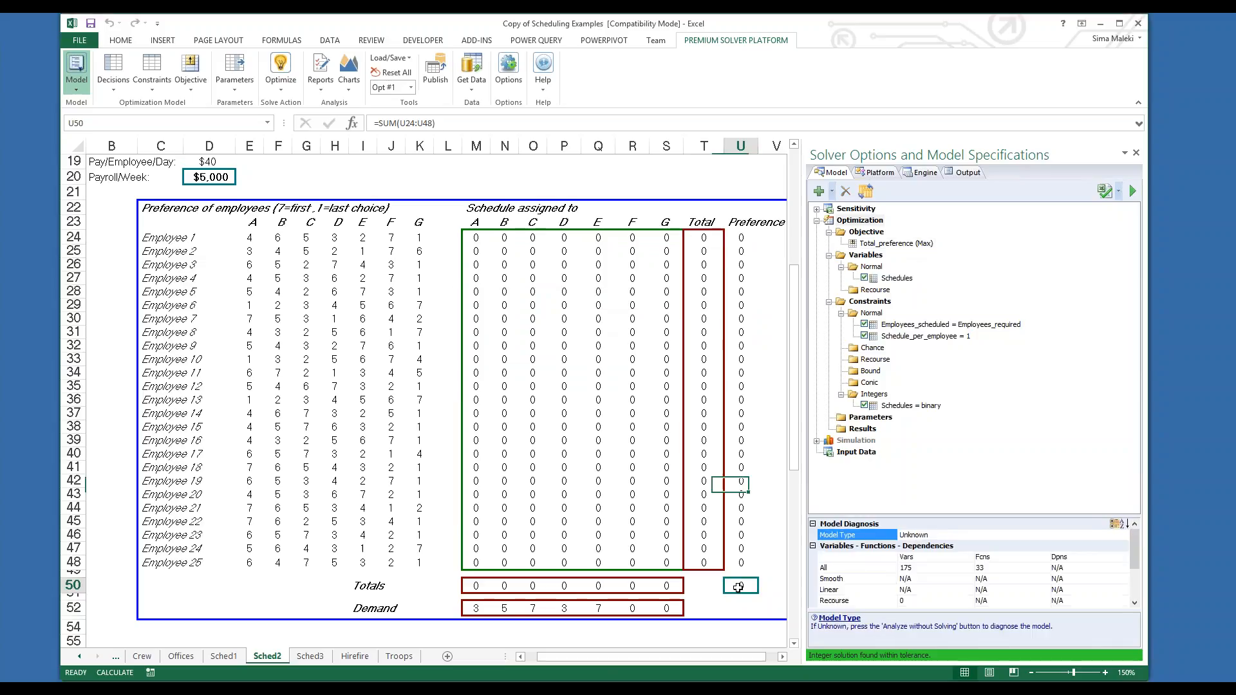
left_click(417, 124)
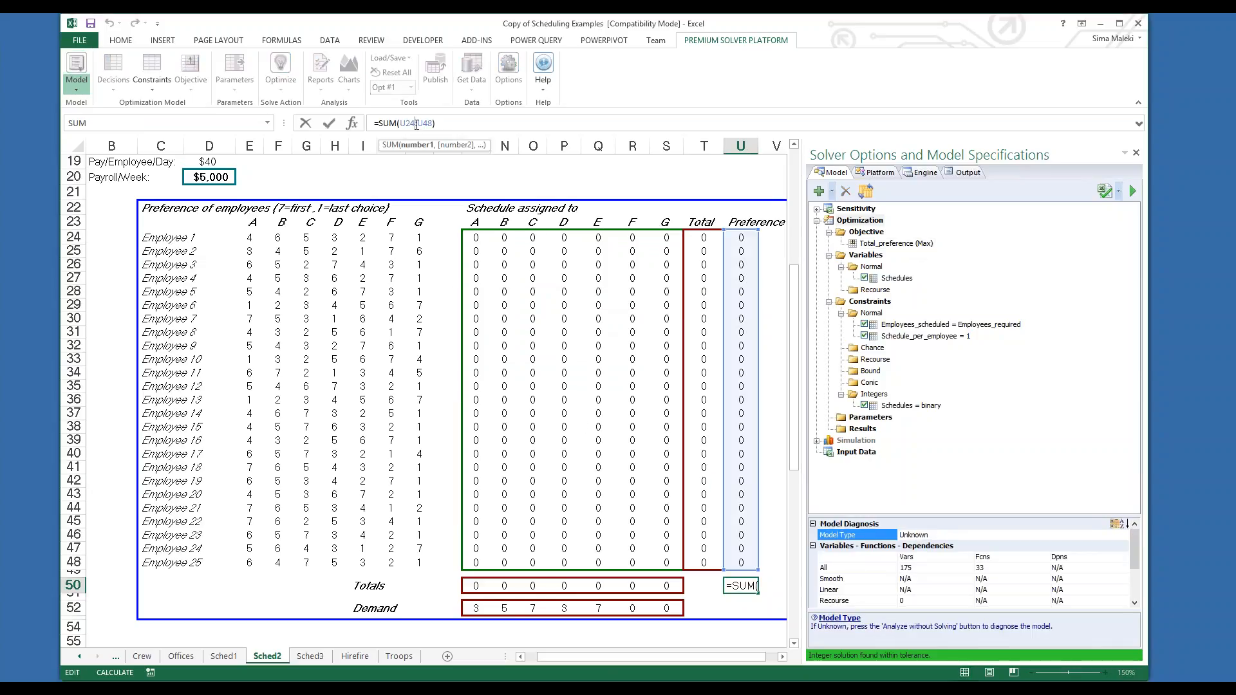
key("Return")
left_click(737, 238)
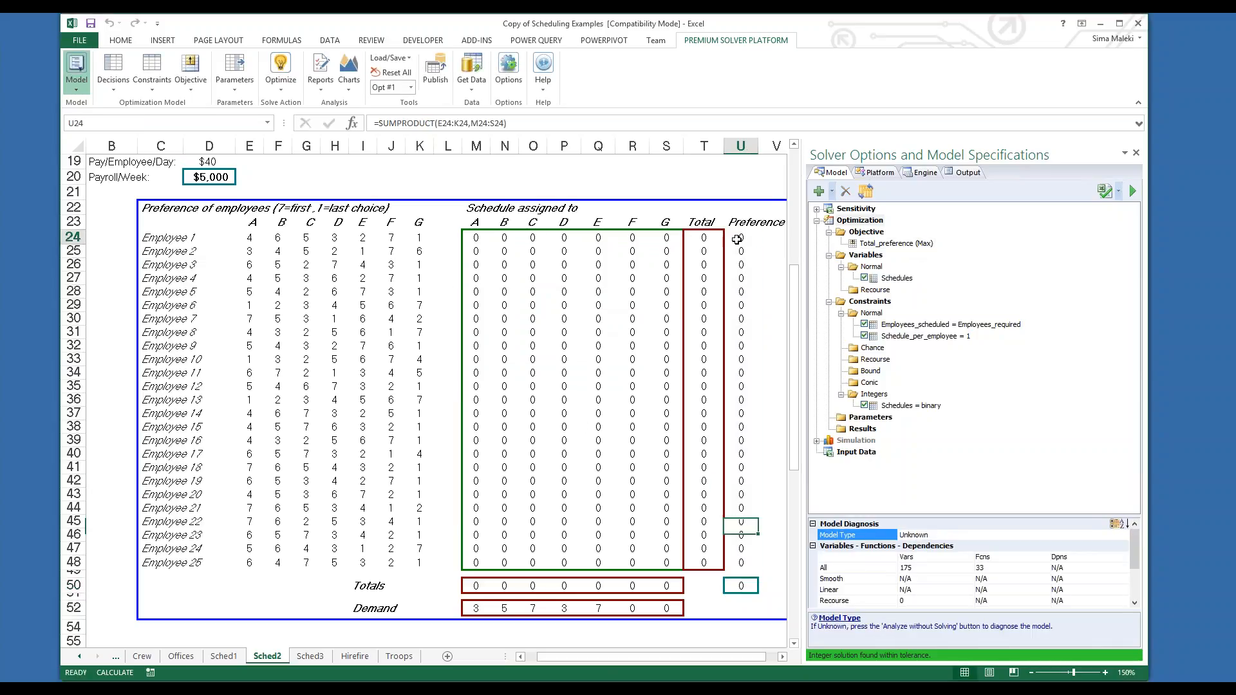
left_click(455, 123)
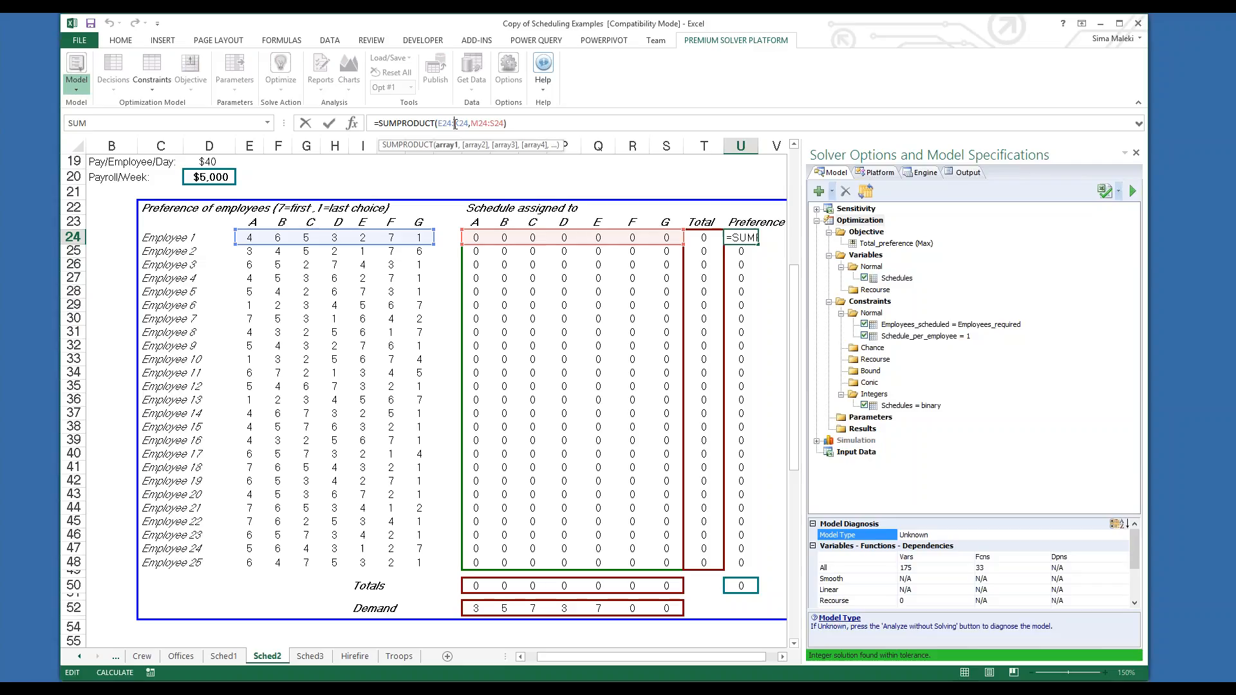
Step: Solve the Sched2 employee preference model, skipping the Guided Mode guidance
key("ctrl+Return")
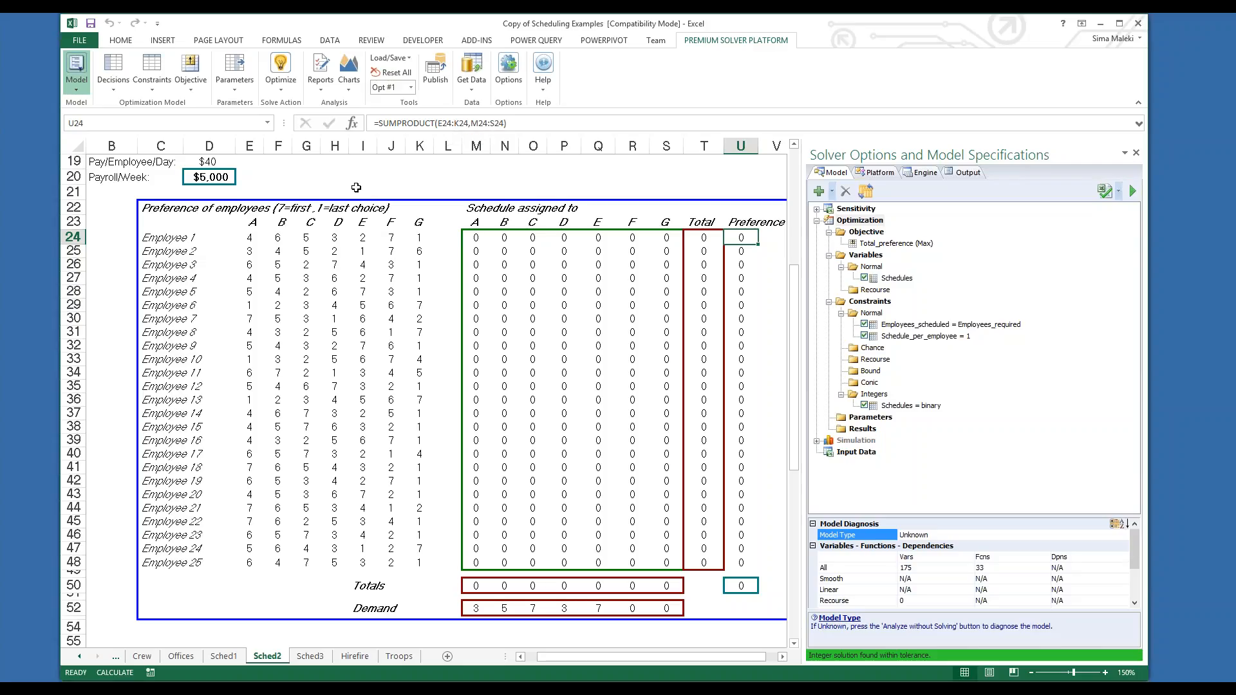
left_click(281, 65)
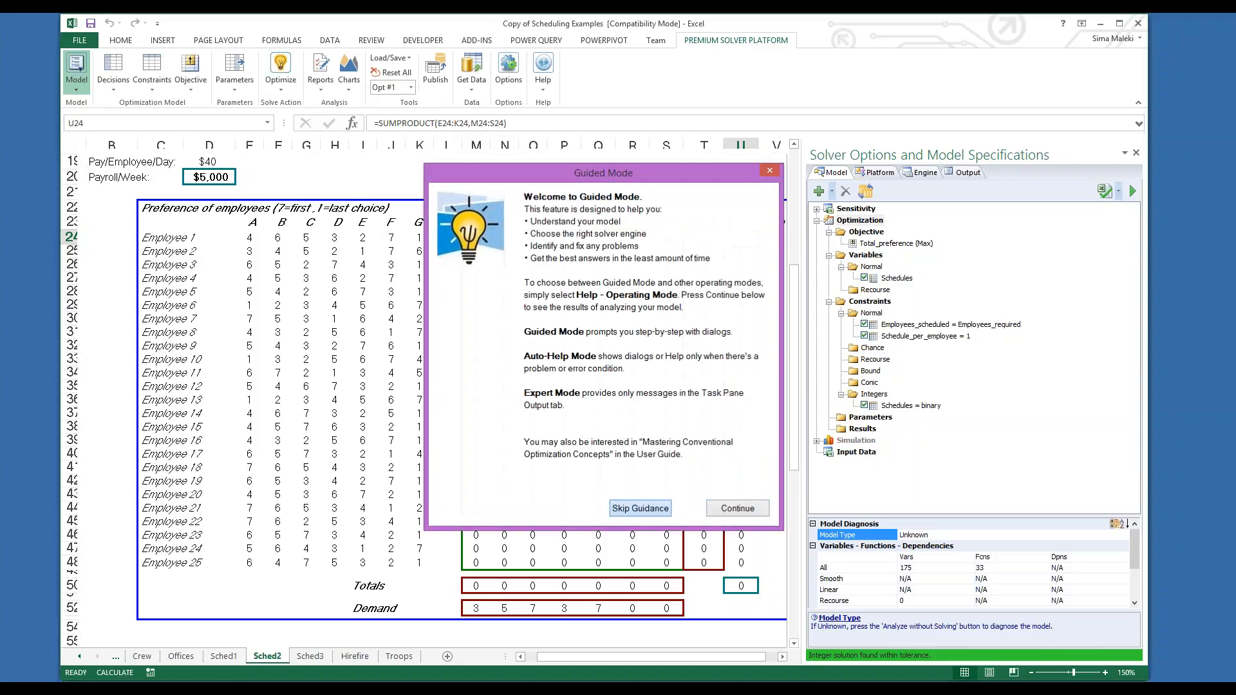
left_click(646, 585)
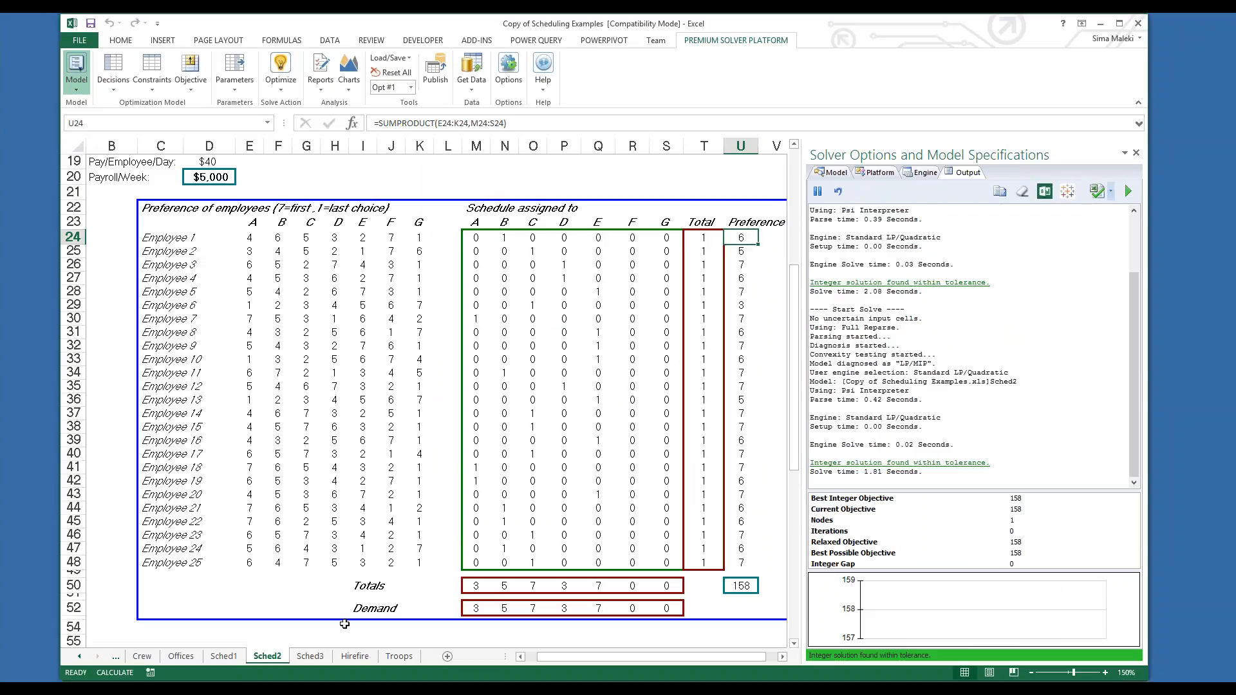
key("alt+Tab")
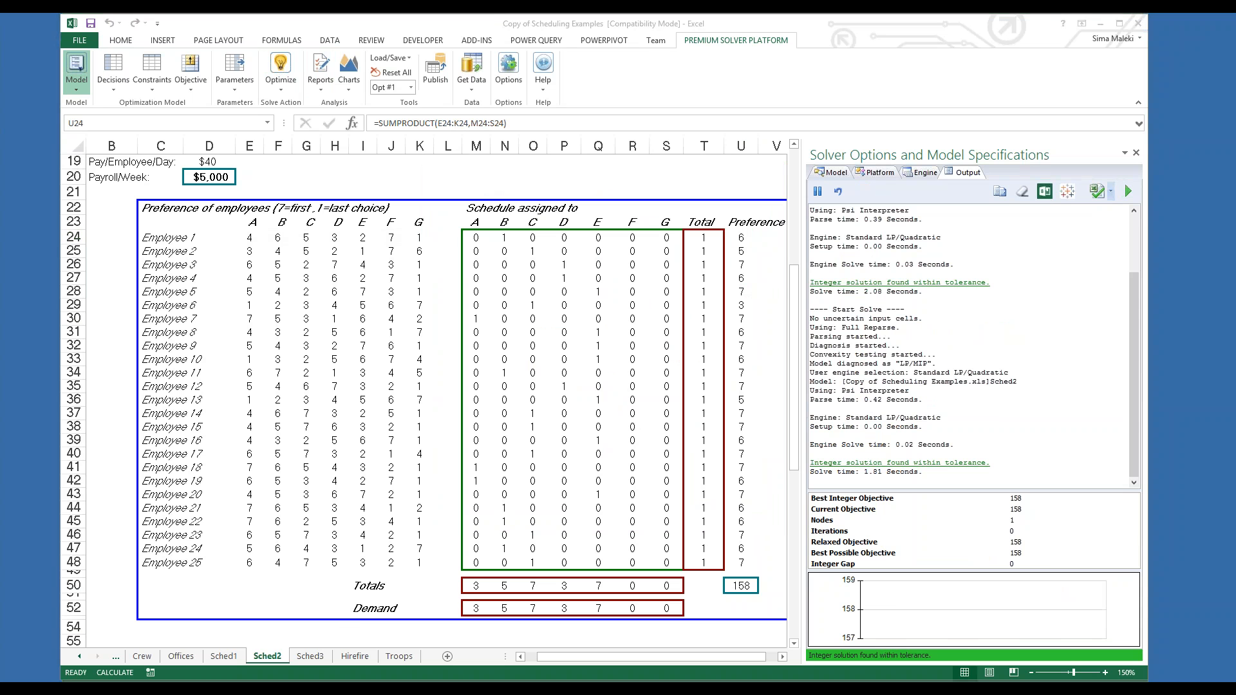
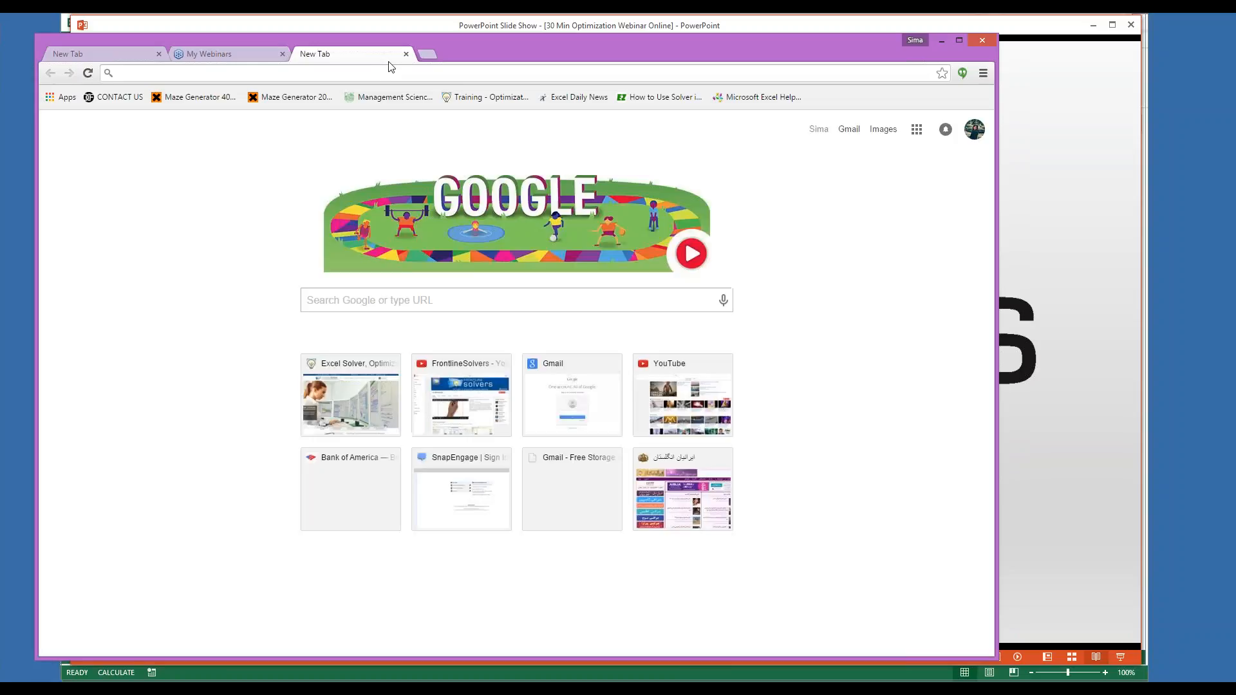
type("www.solver.com")
key("Return")
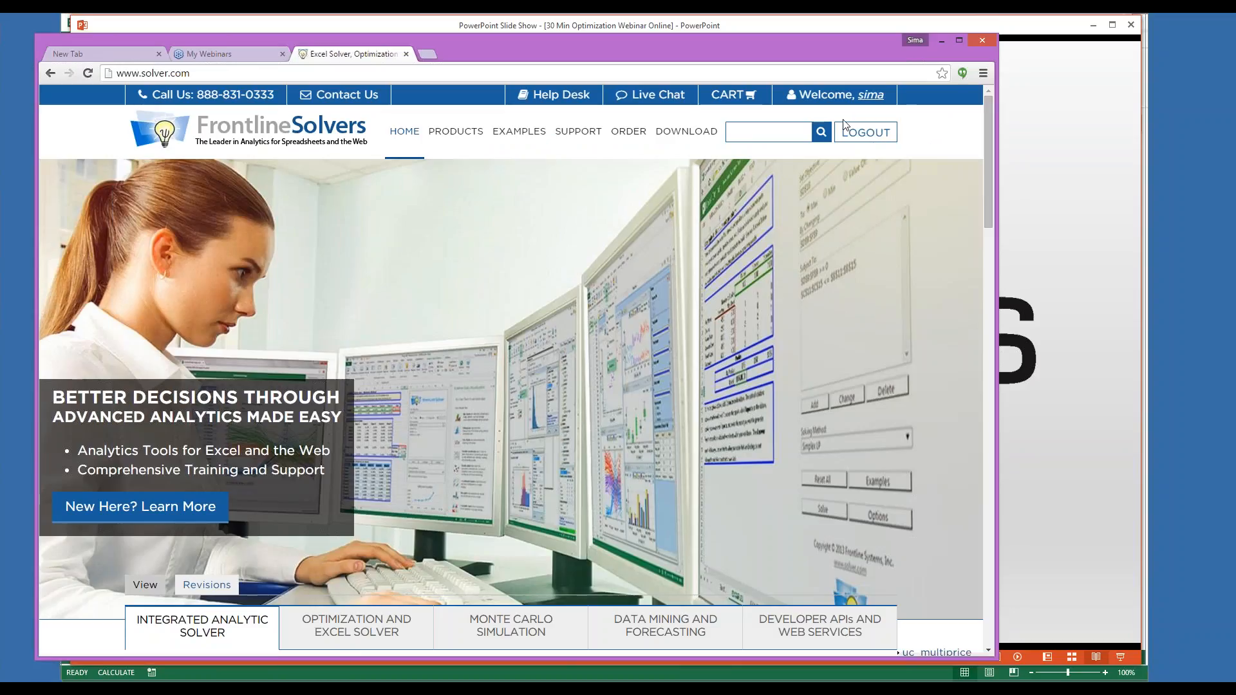
mouse_move(458, 138)
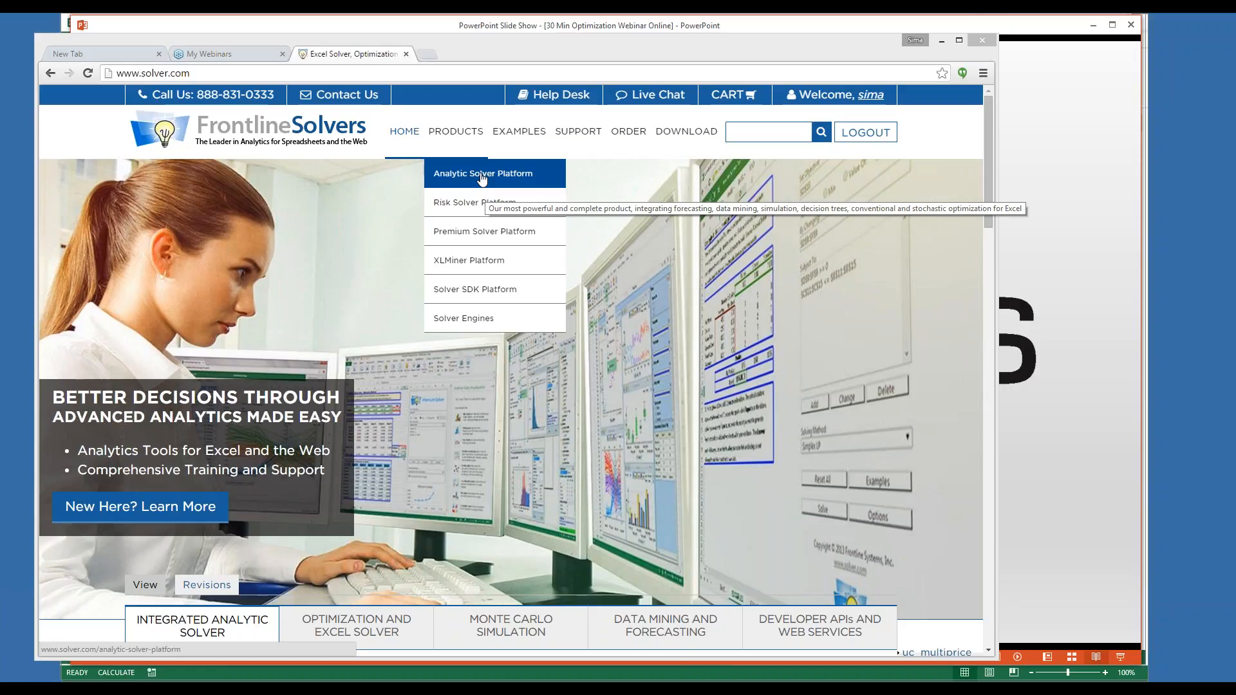
Step: Open the FrontlineSolvers YouTube channel in a new browser tab and pause its introduction video
left_click(425, 53)
type("youtube.com")
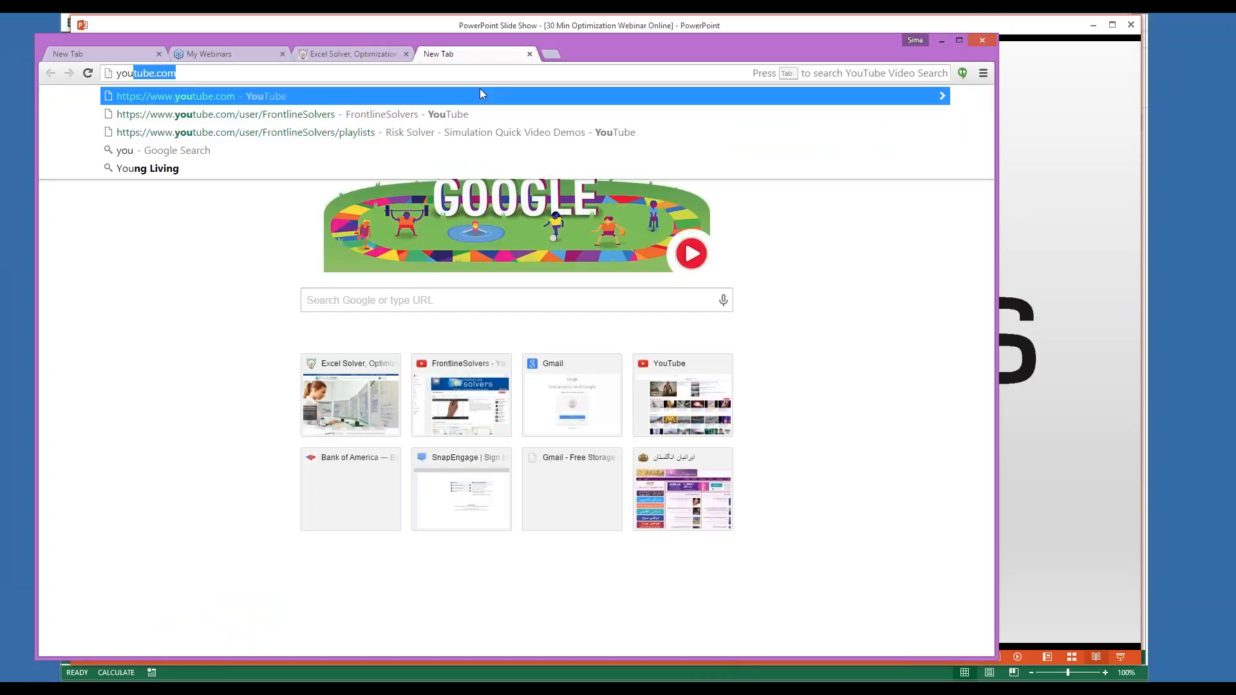
key("Return")
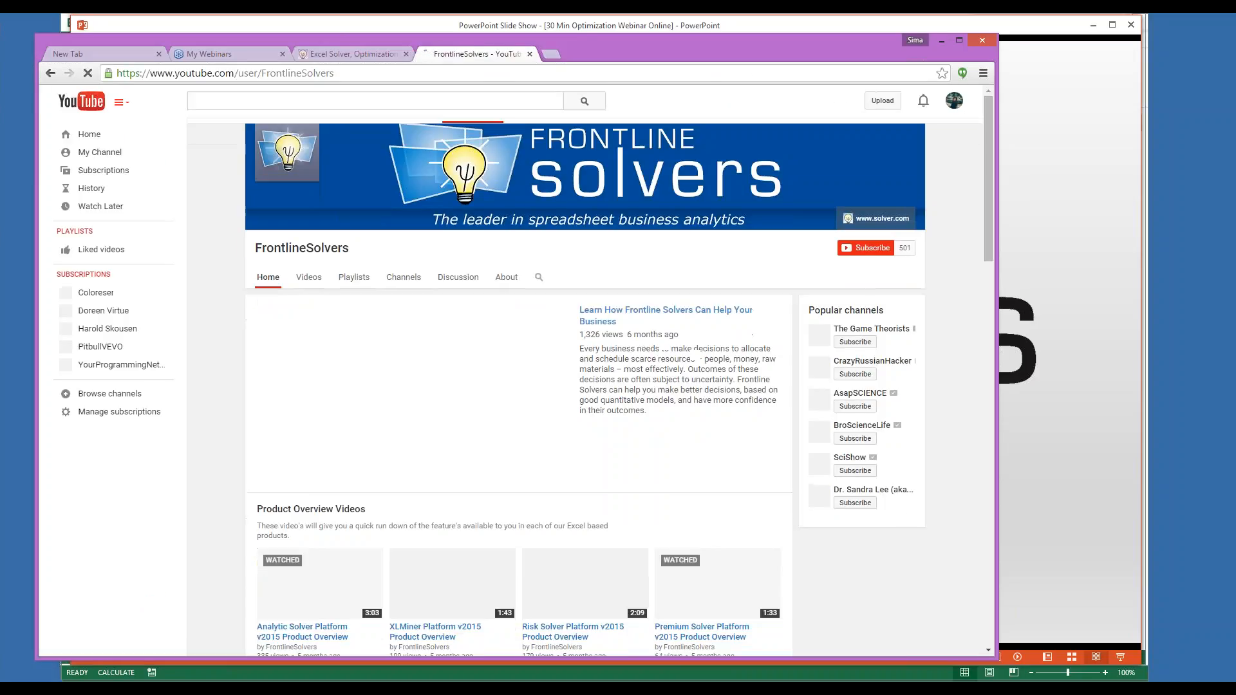
left_click(269, 475)
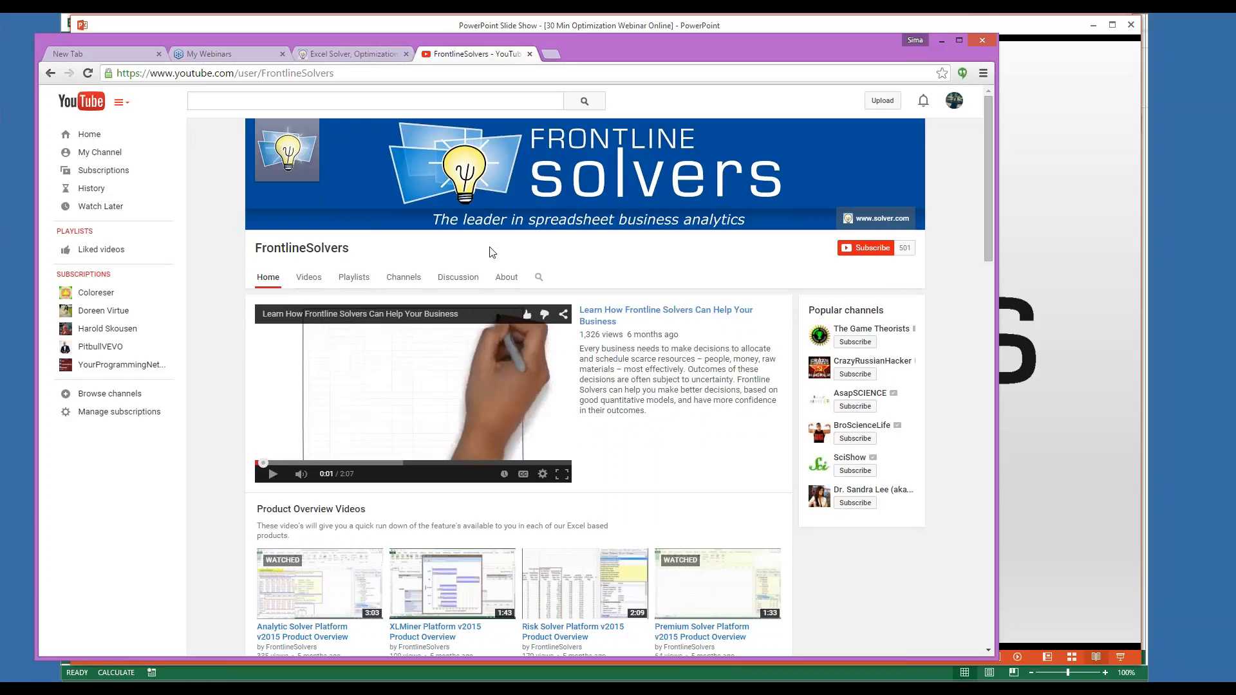
Step: Show the channel's playlists, look at the Stochastic Optimization playlist and return to the overview
left_click(343, 284)
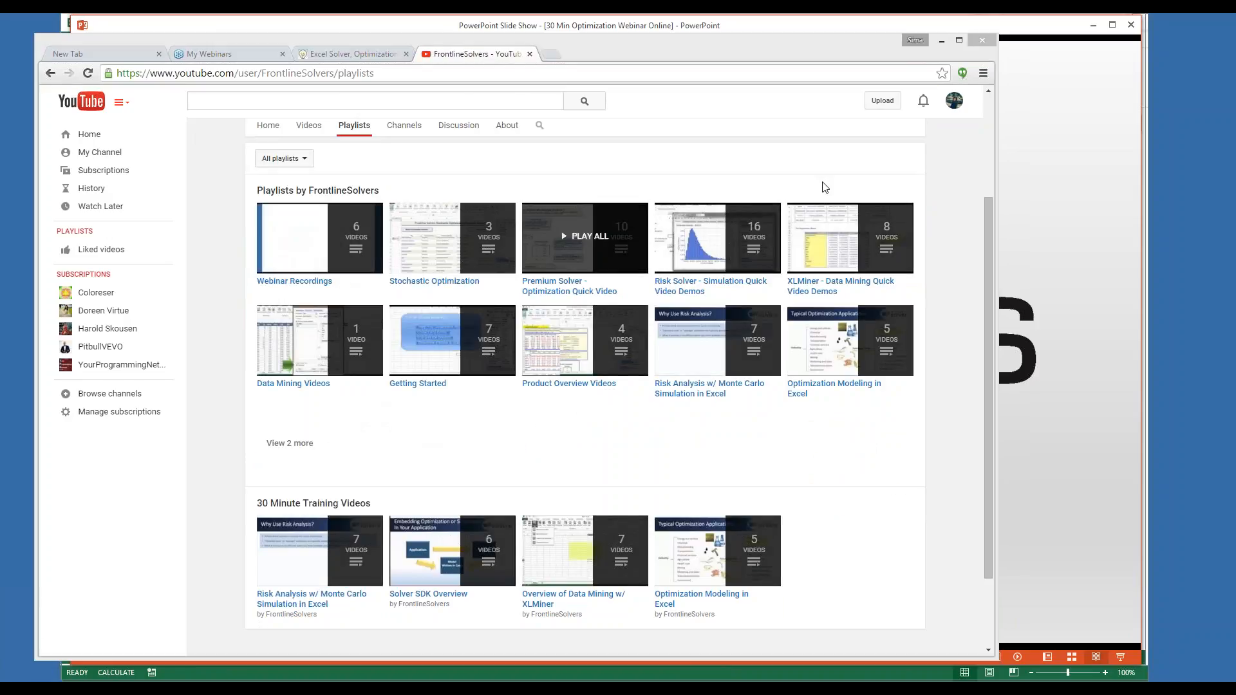
left_click(430, 283)
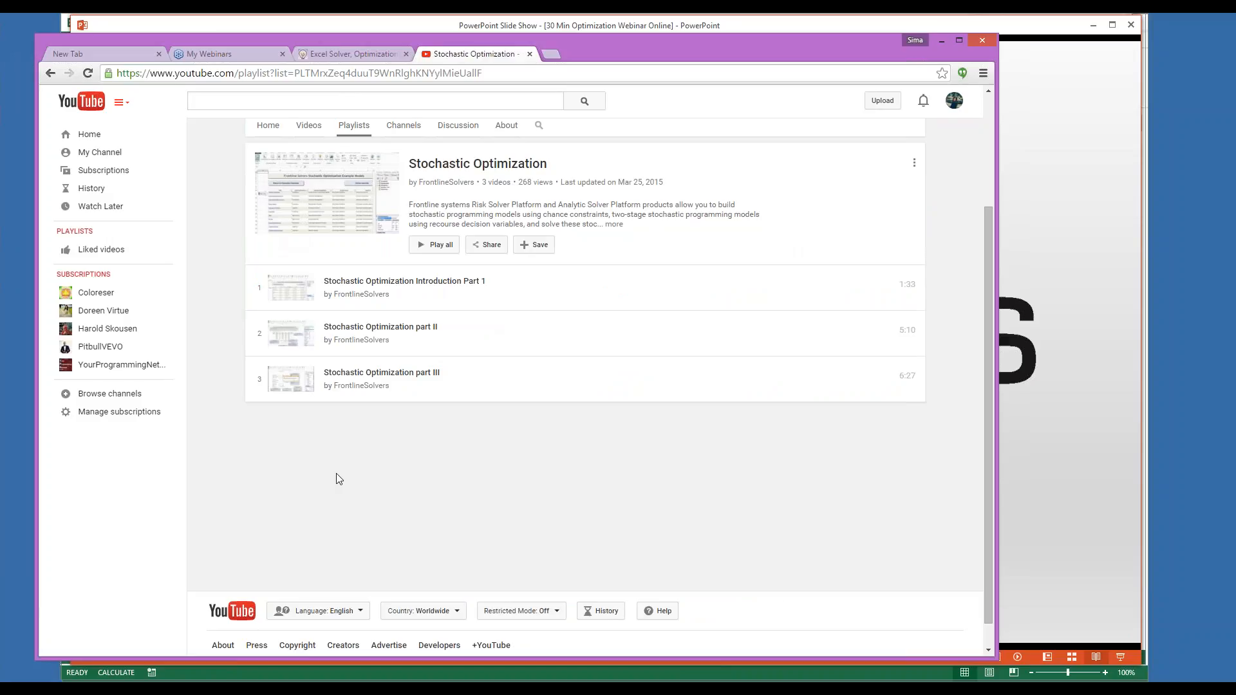
left_click(51, 73)
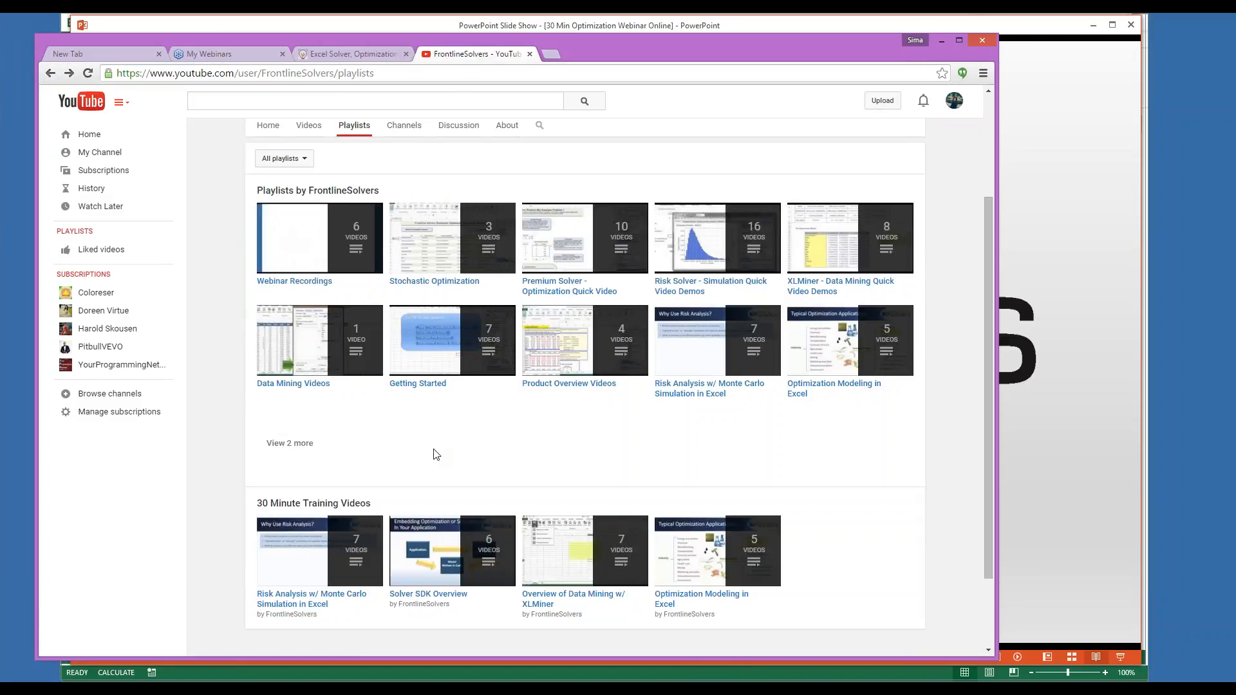
Step: Look through the channel's playlists and open the Optimization Modeling in Excel playlist
scroll(477, 397, "down", 1)
scroll(477, 397, "down", 1)
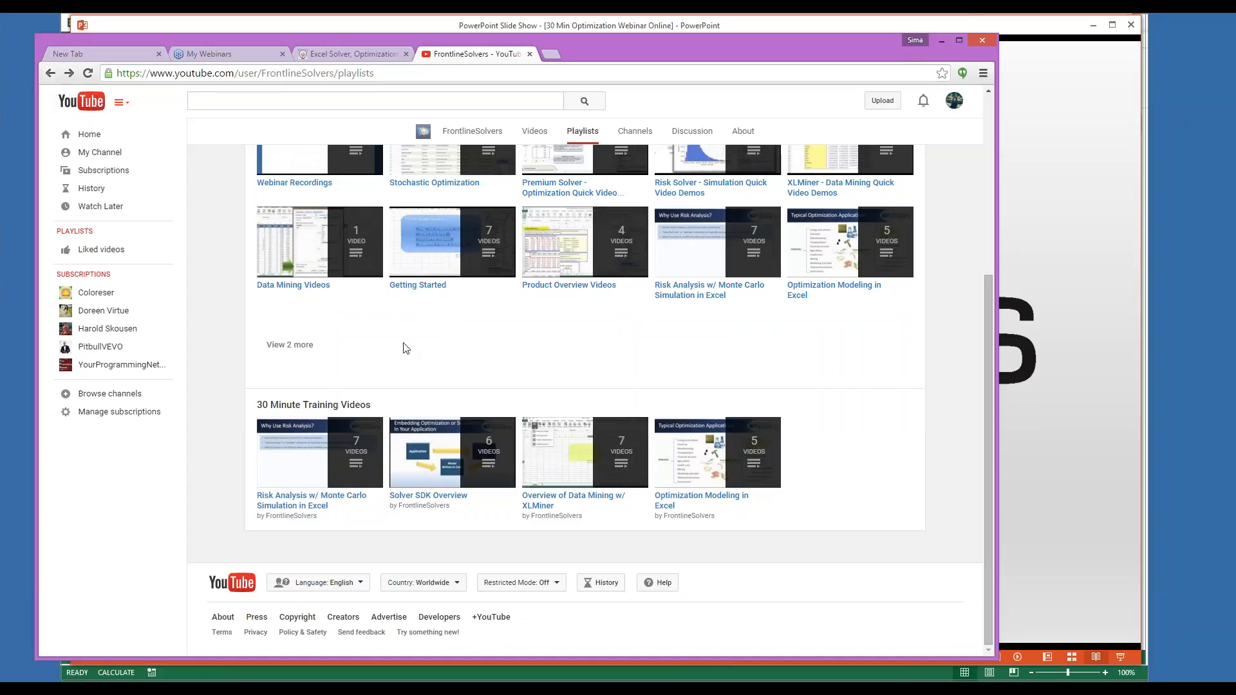
scroll(406, 348, "up", 3)
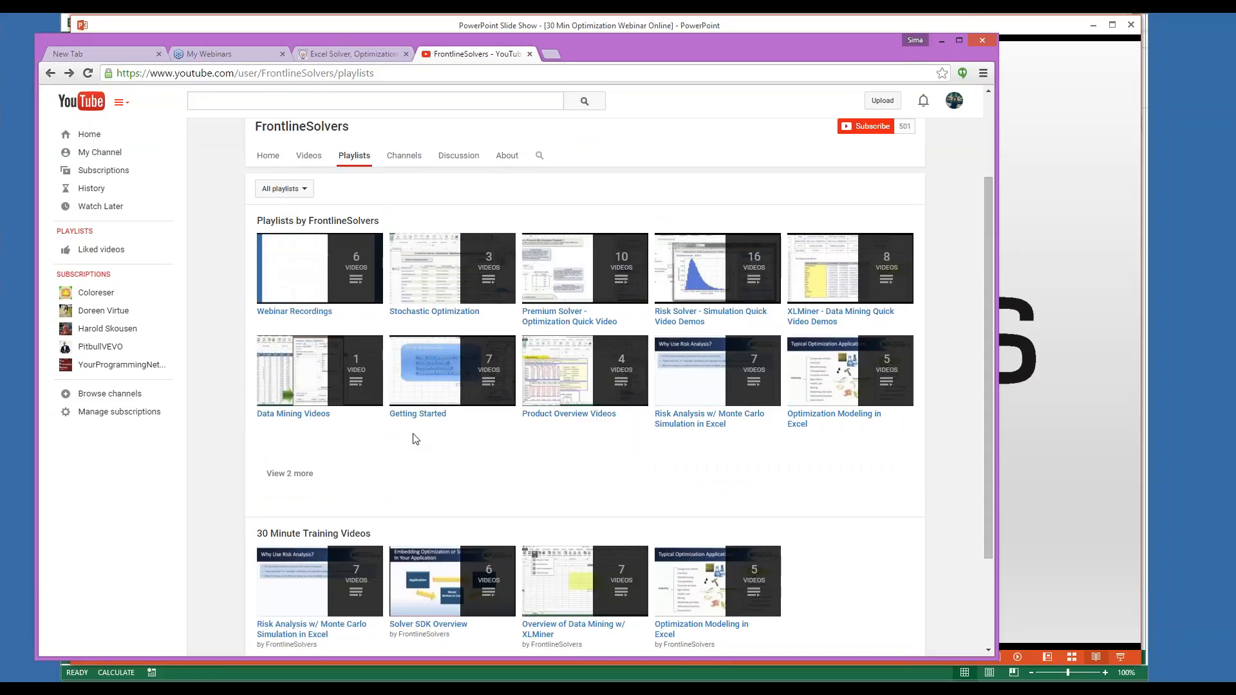
scroll(403, 439, "down", 3)
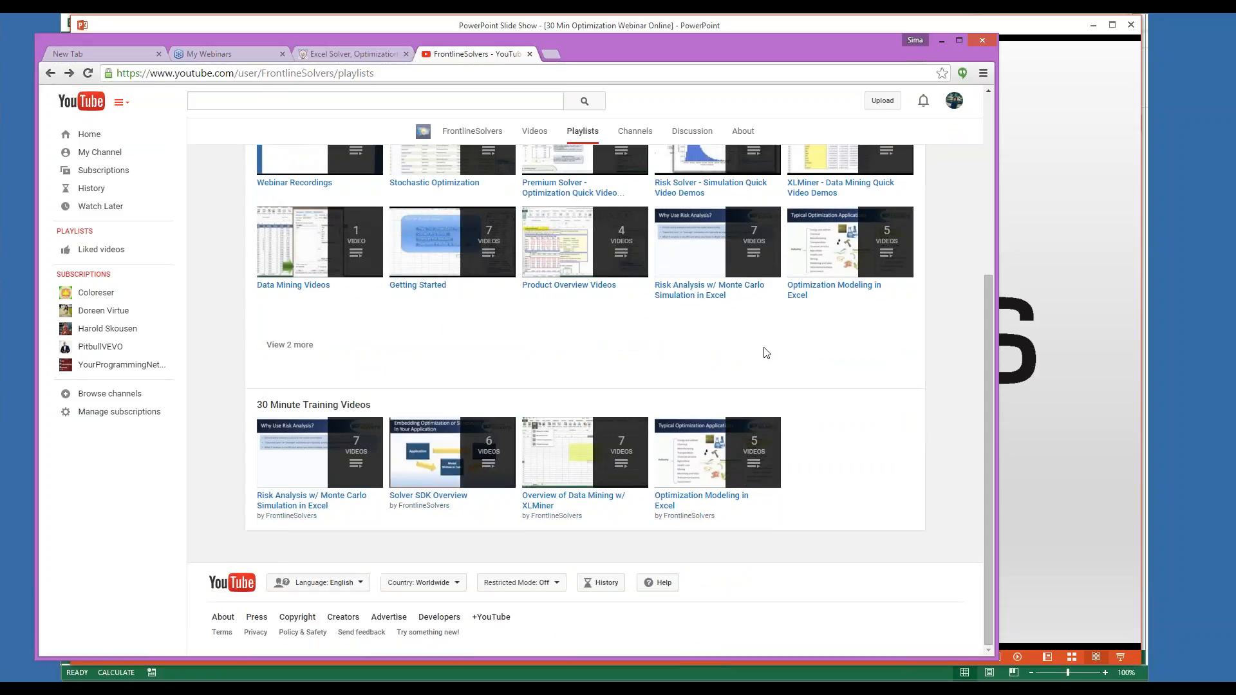
left_click(829, 290)
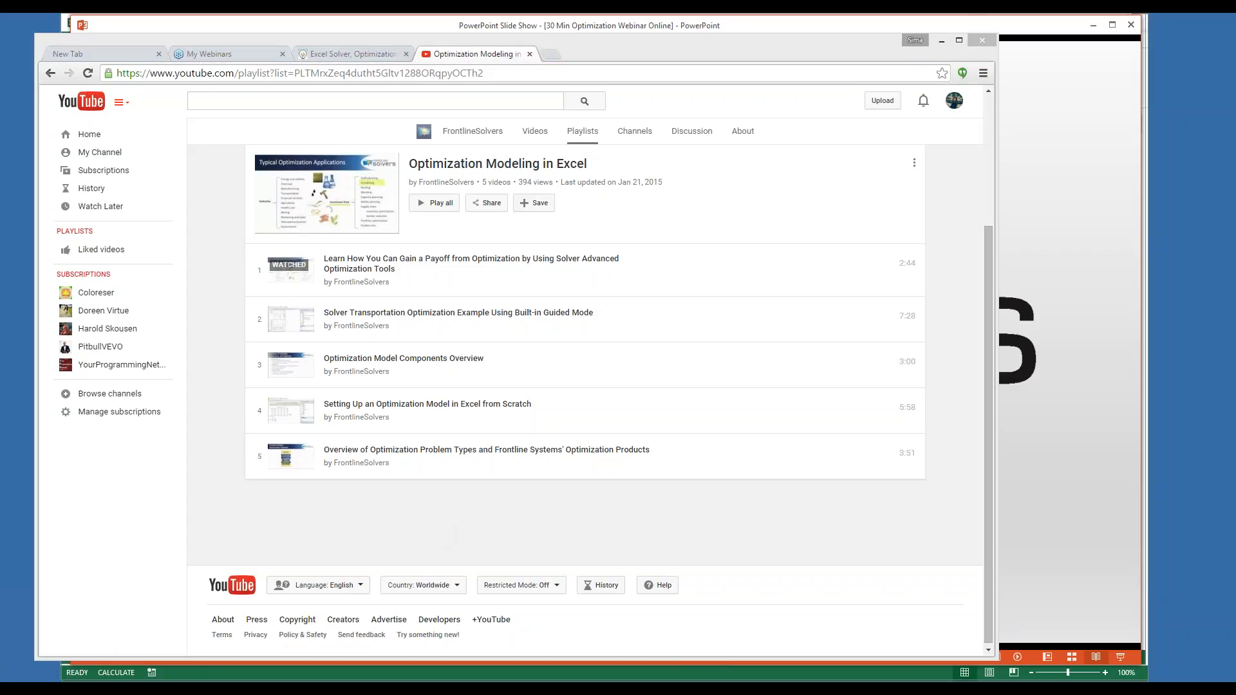
Step: Switch to the OptExamples workbook in Excel and open the User Guide from the solver's help resources
mouse_move(129, 674)
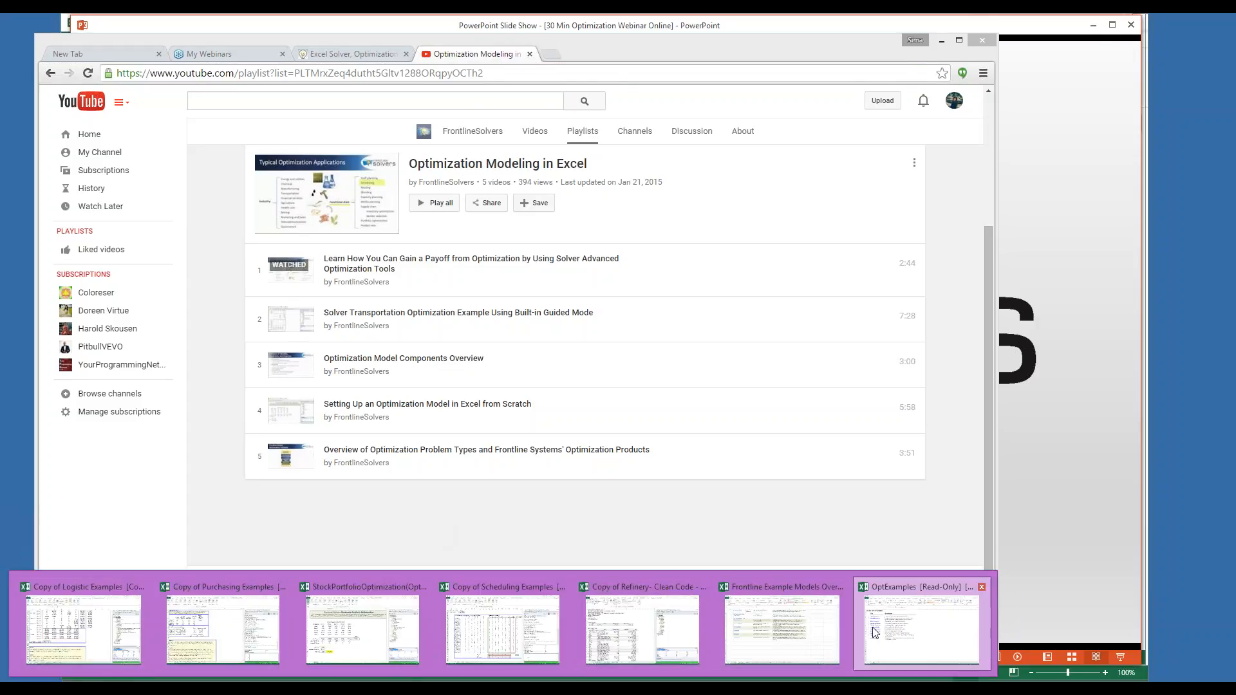
left_click(870, 632)
left_click(654, 241)
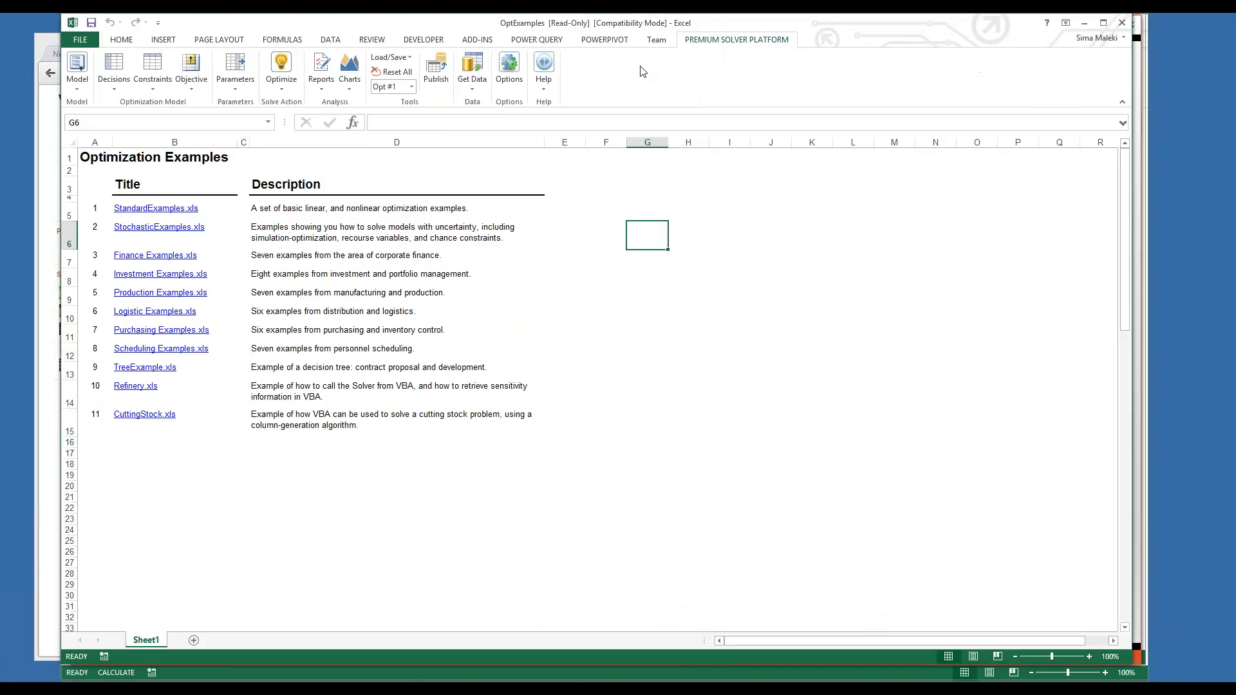
left_click(546, 90)
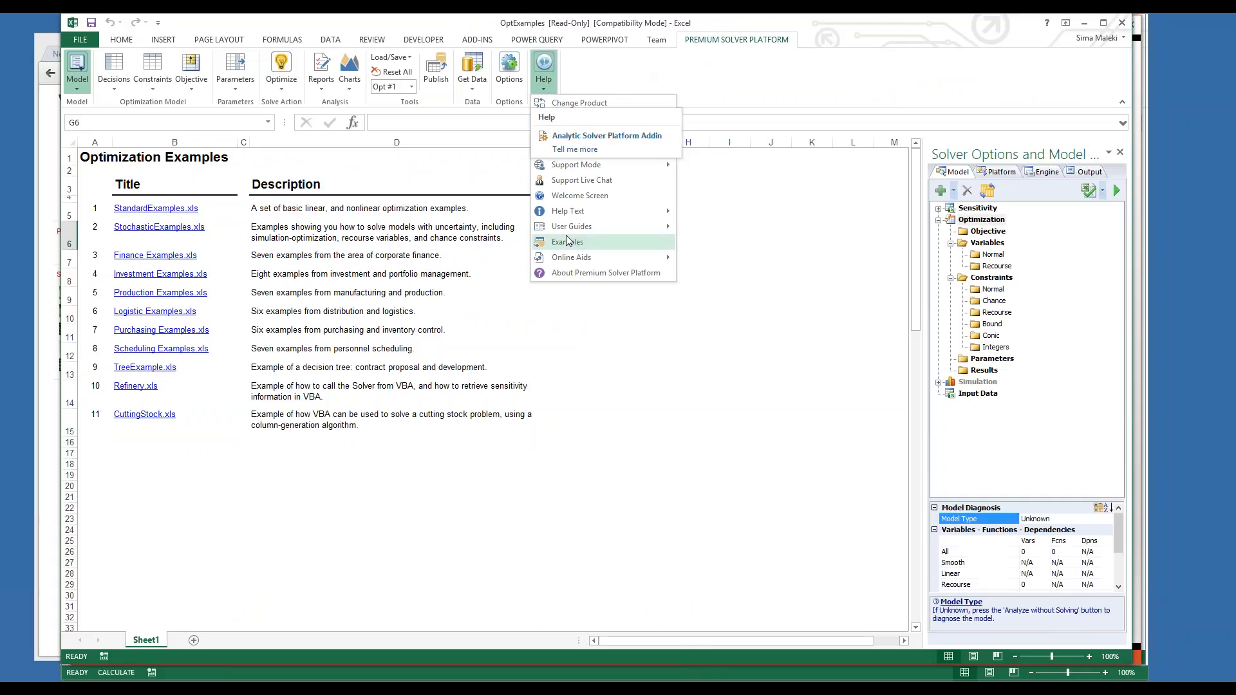
mouse_move(582, 227)
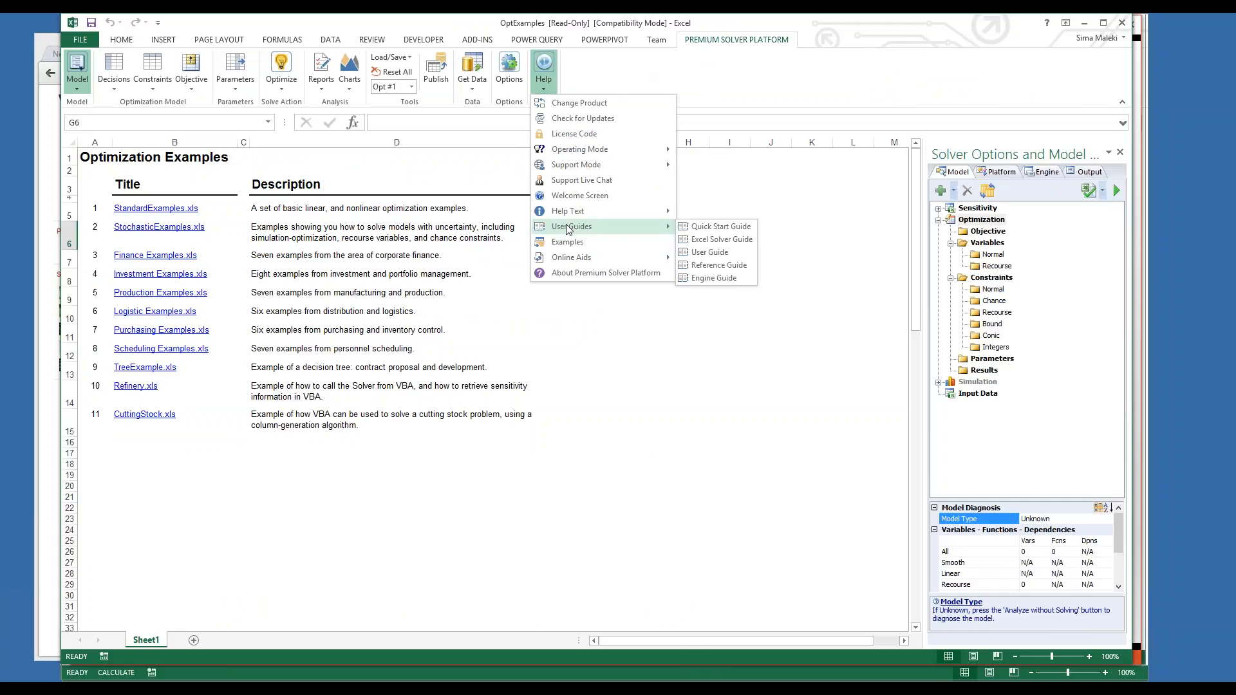
left_click(716, 252)
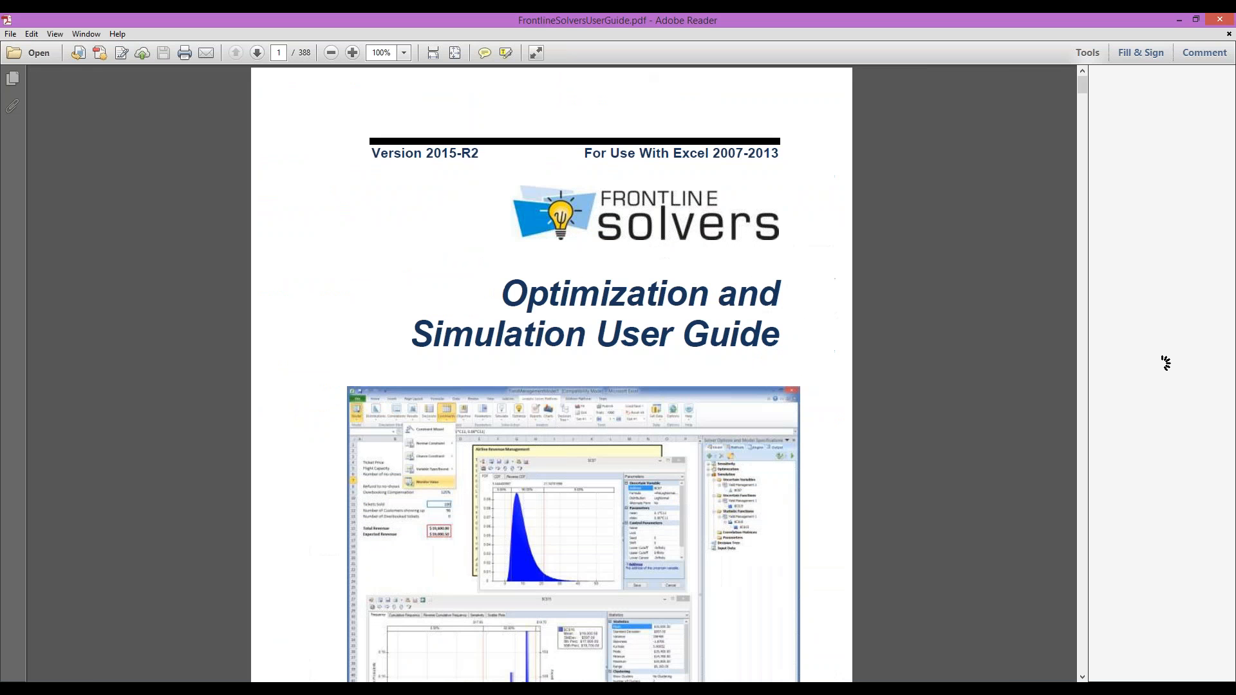
Step: Examine the User Guide's table of contents from the opening chapters through Mastering Conventional Optimization Concepts
scroll(1166, 364, "down", 10)
scroll(609, 268, "down", 15)
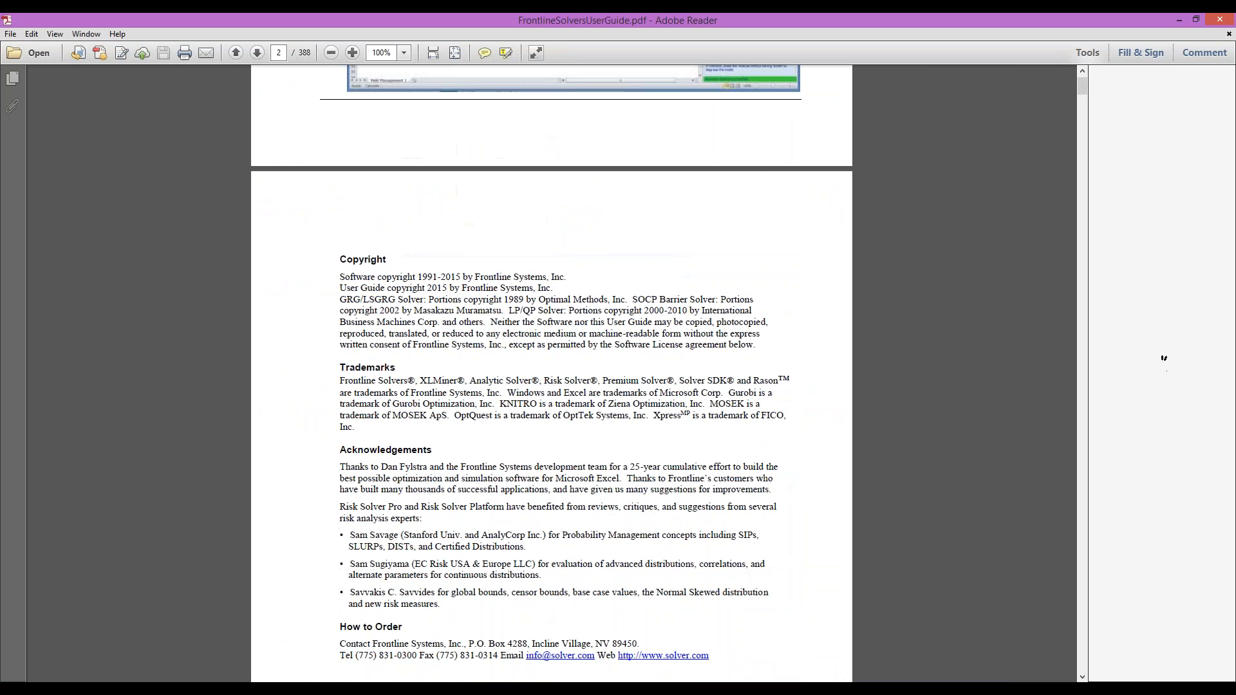
scroll(1042, 332, "down", 3)
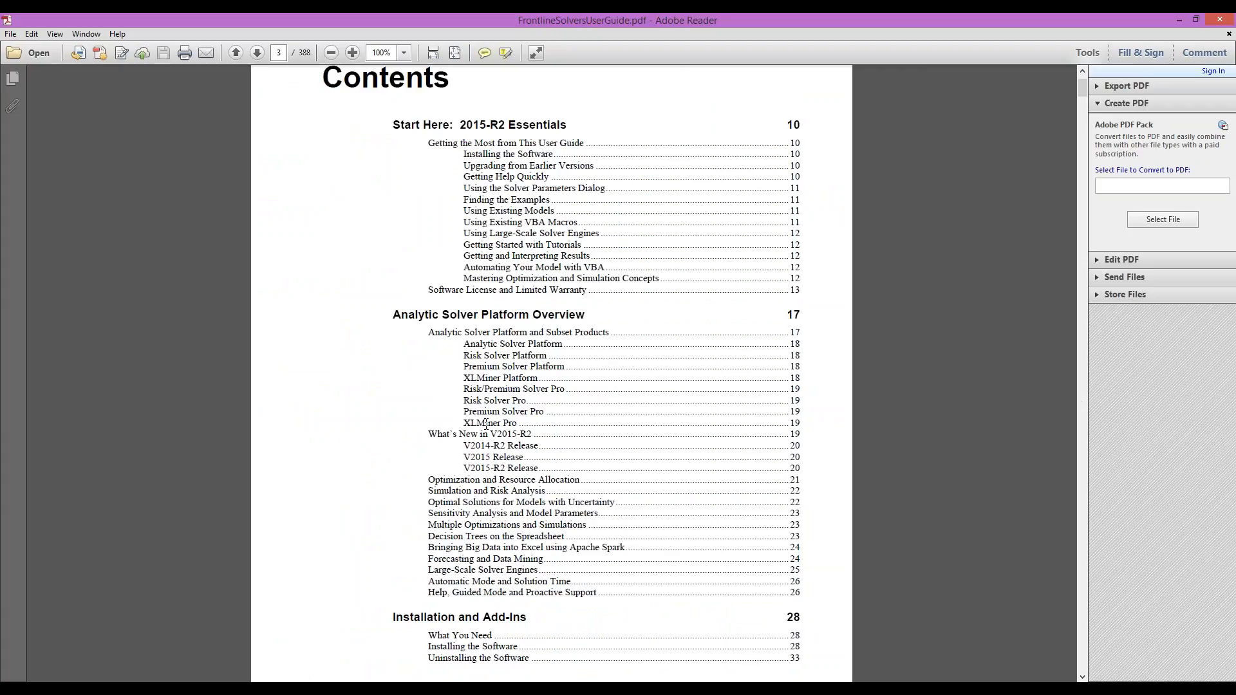
scroll(466, 433, "down", 15)
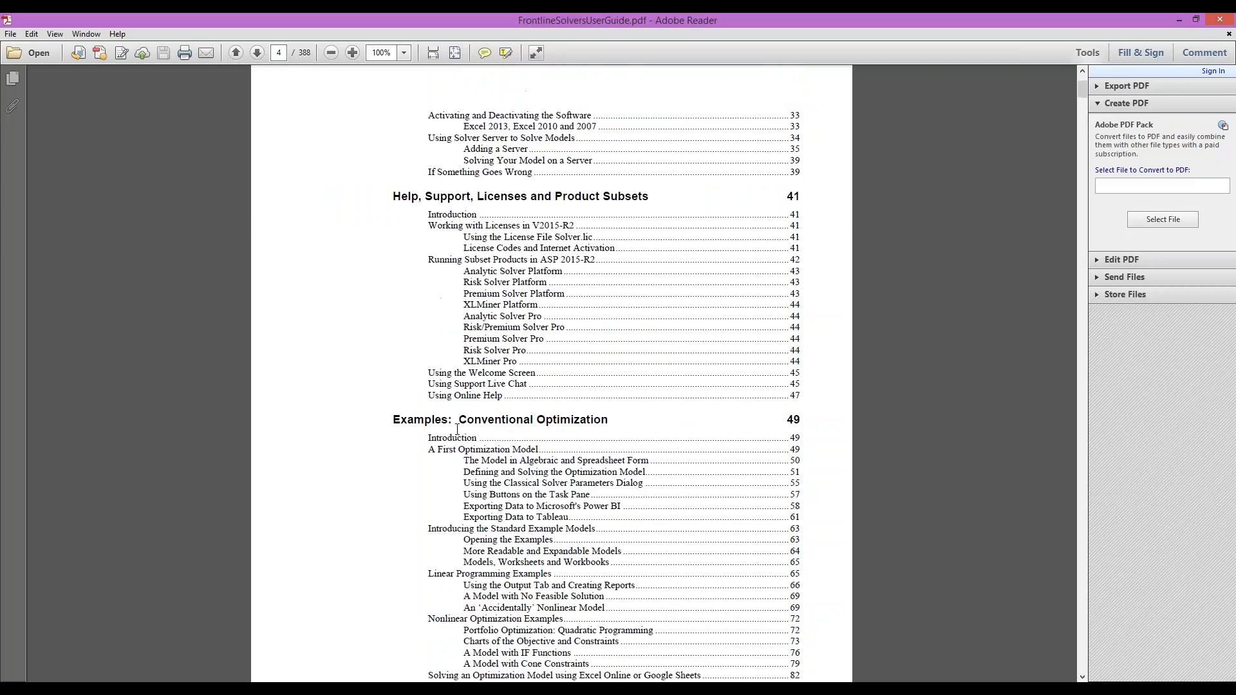
scroll(457, 429, "down", 5)
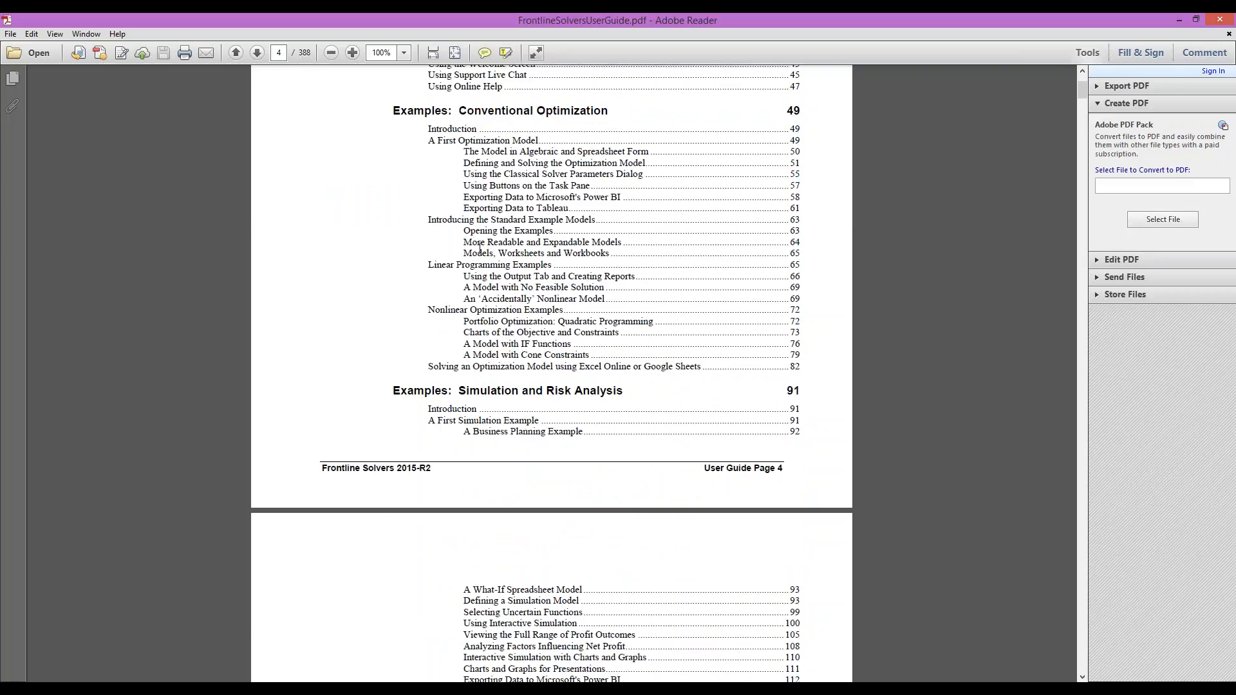
scroll(479, 248, "down", 10)
scroll(476, 254, "down", 5)
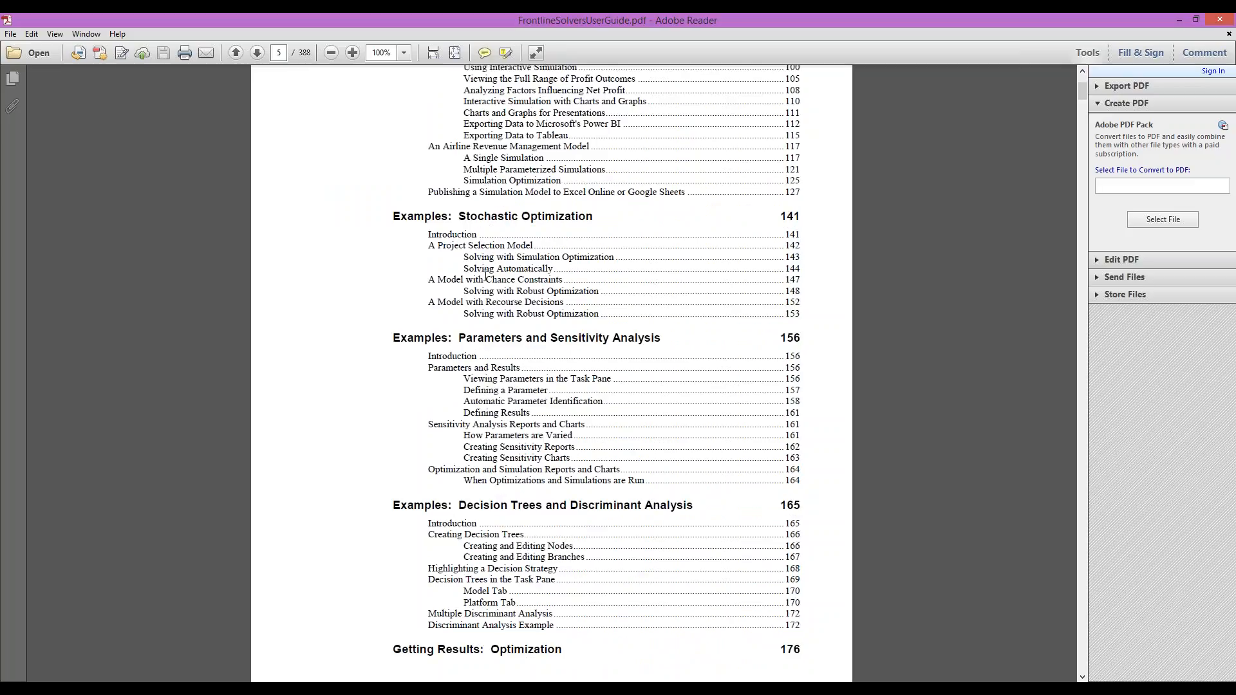
scroll(486, 274, "down", 4)
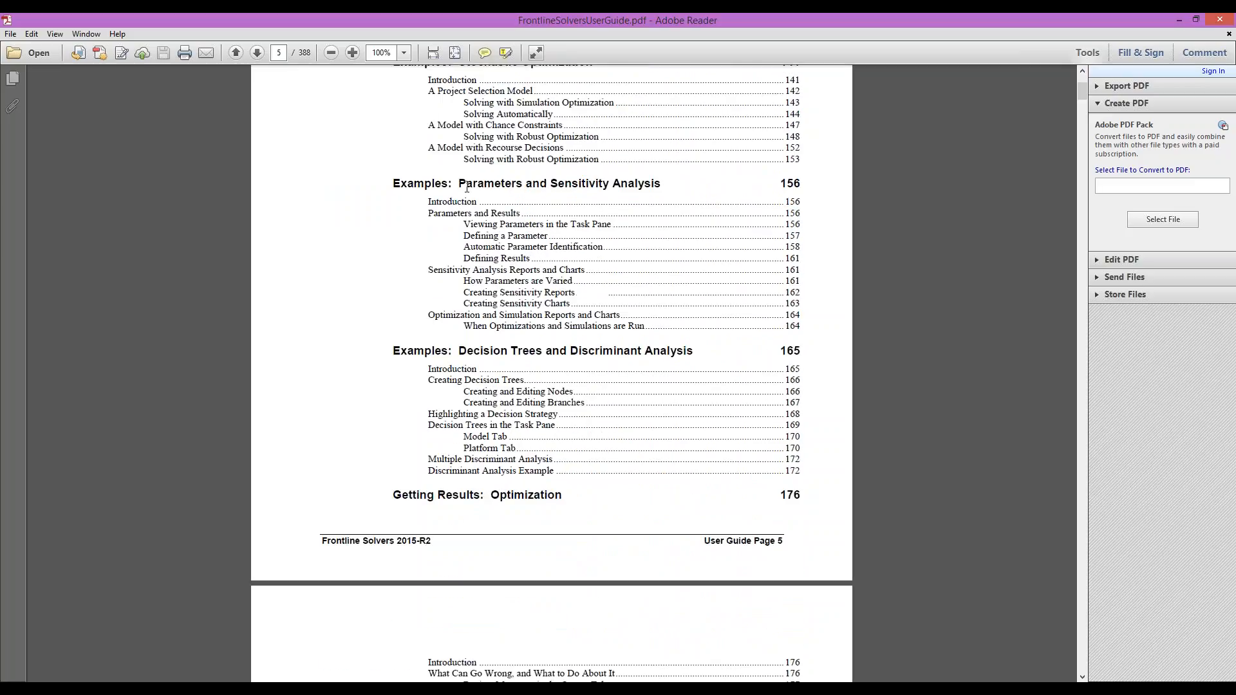
scroll(502, 331, "down", 3)
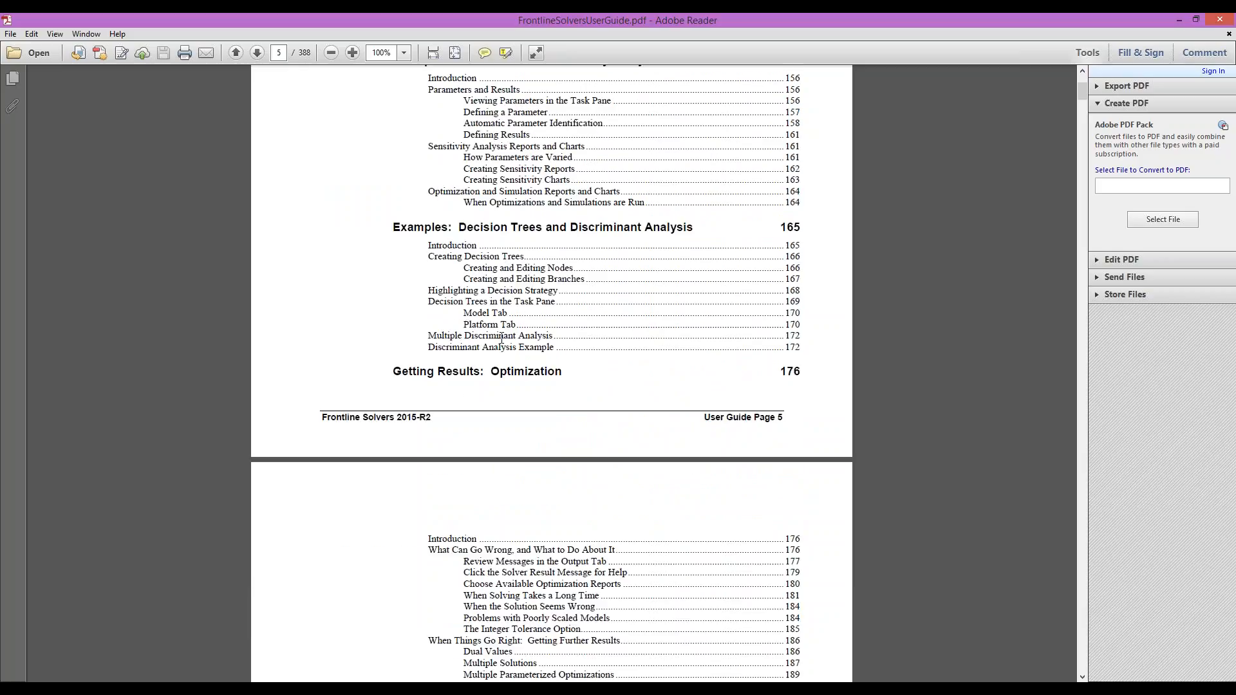
scroll(502, 339, "down", 5)
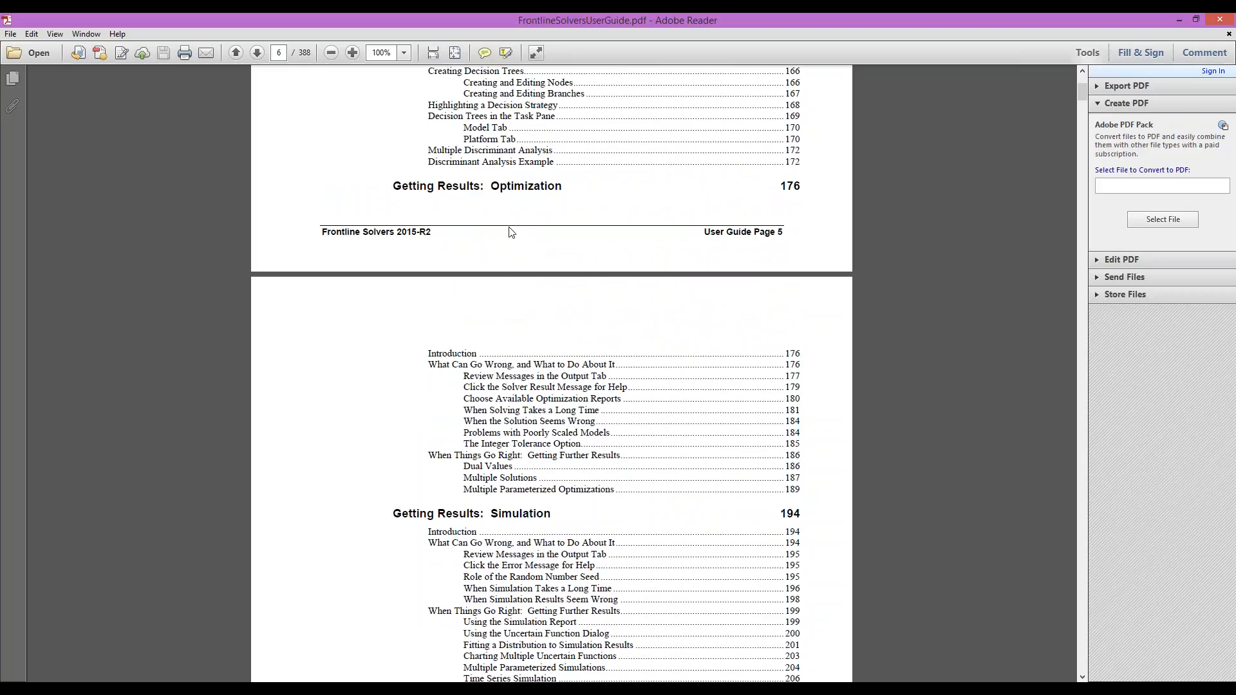
scroll(511, 280, "down", 11)
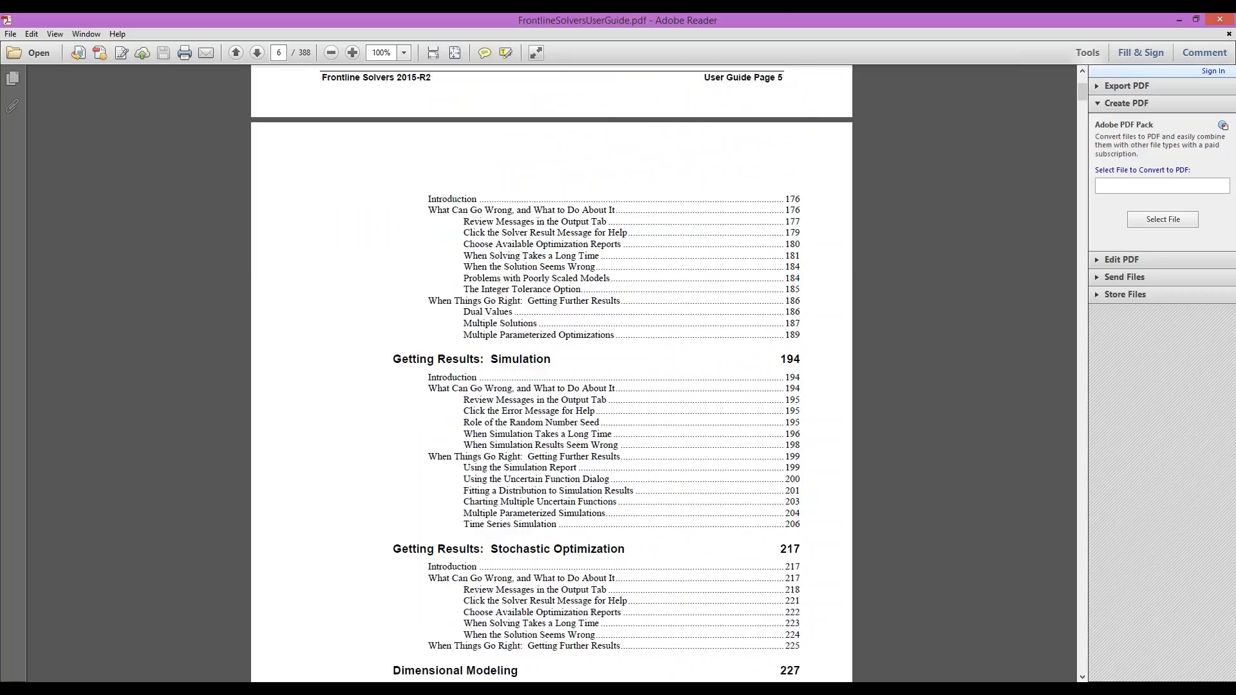
scroll(484, 310, "down", 12)
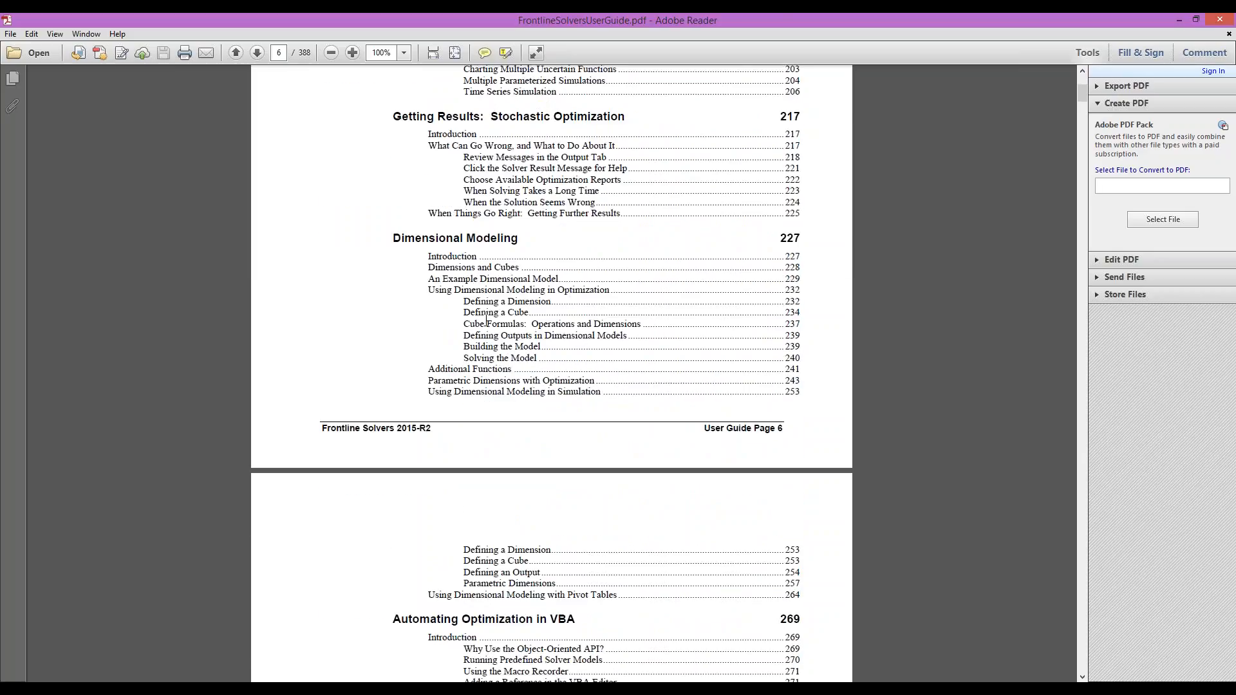
scroll(490, 324, "down", 3)
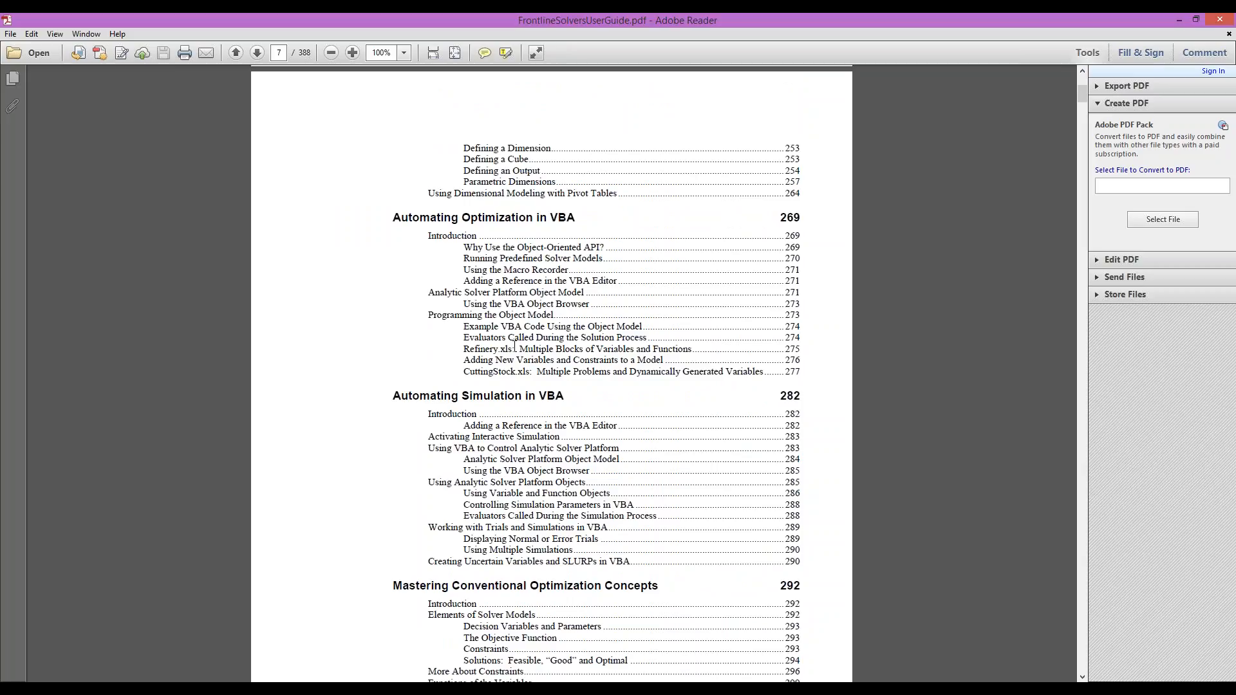
scroll(515, 348, "down", 10)
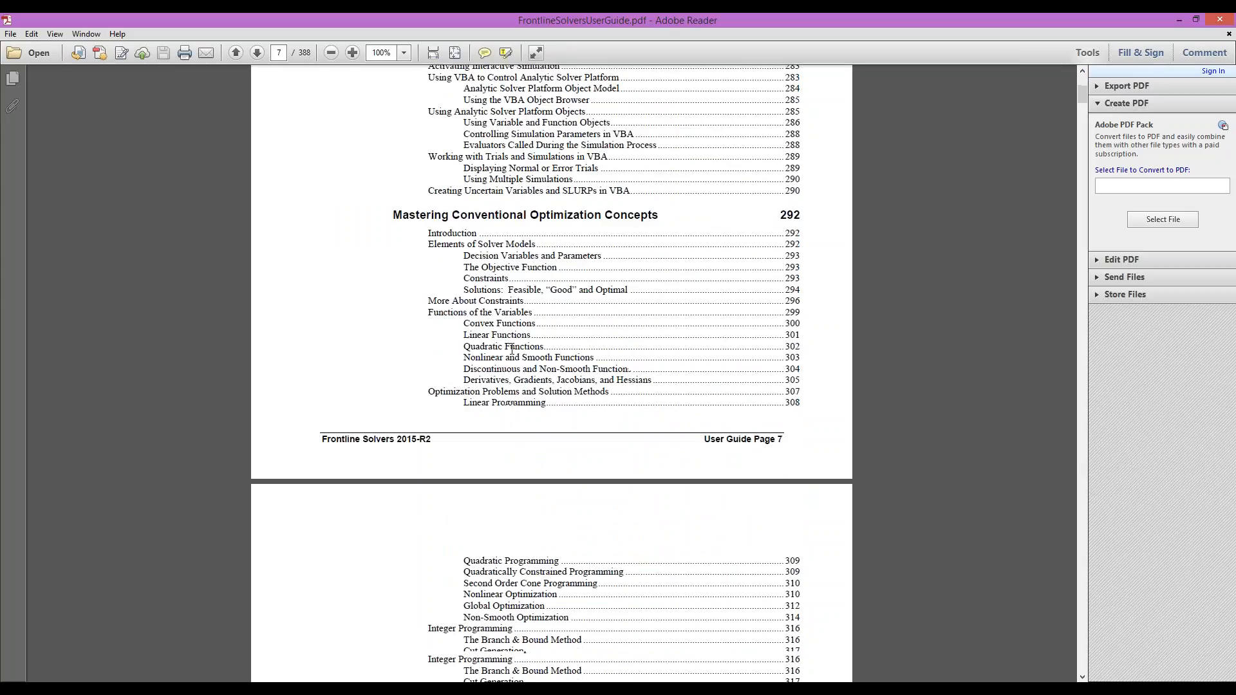
scroll(271, 193, "down", 1)
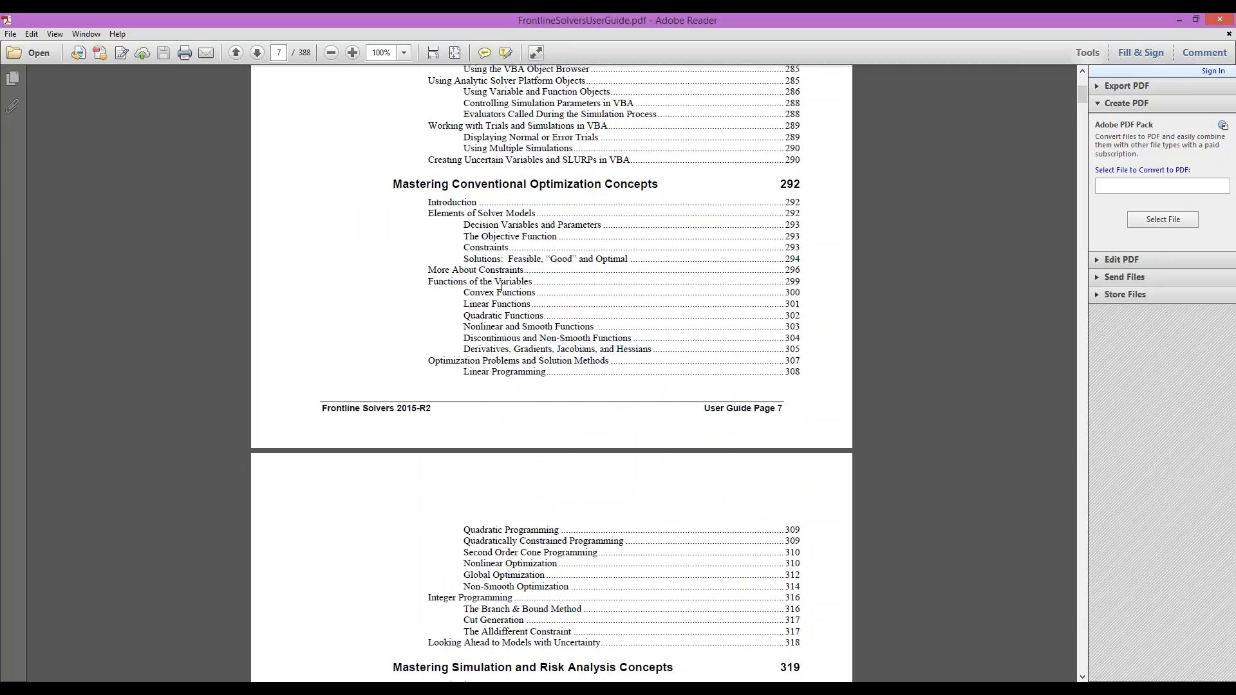
Step: Examine the User Guide's contents from Mastering Conventional Optimization Concepts through the simulation, risk analysis and stochastic optimization chapters
scroll(502, 287, "down", 2)
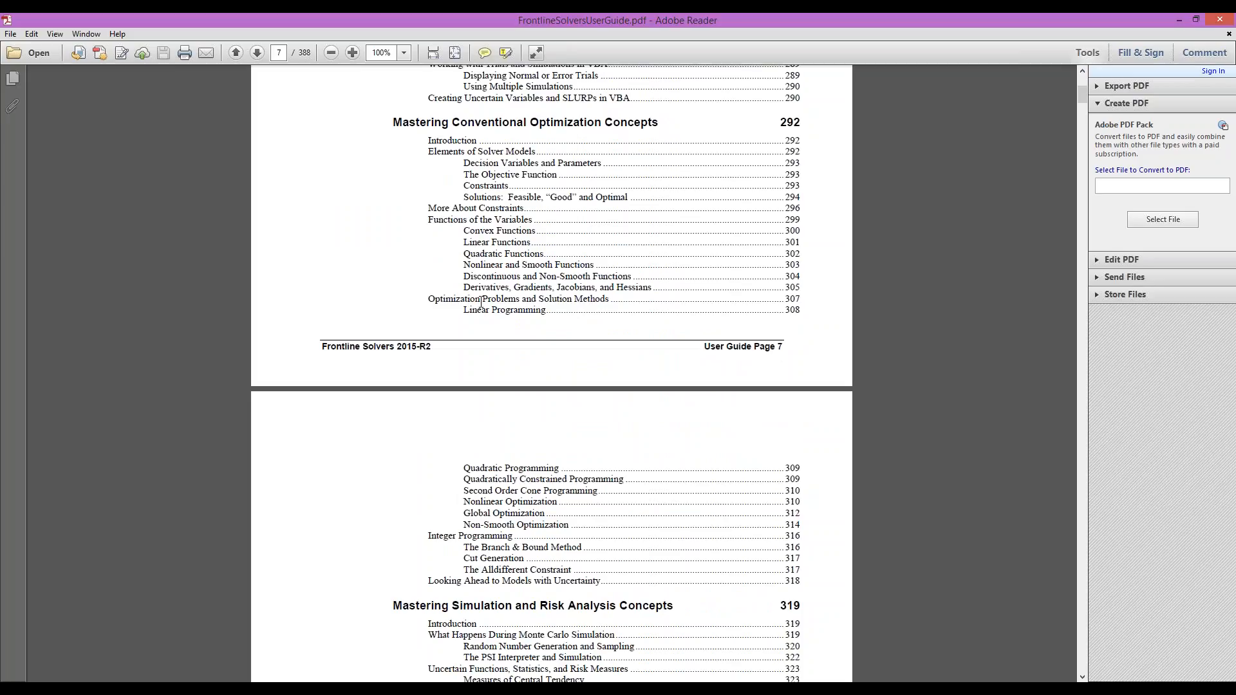
scroll(483, 309, "down", 2)
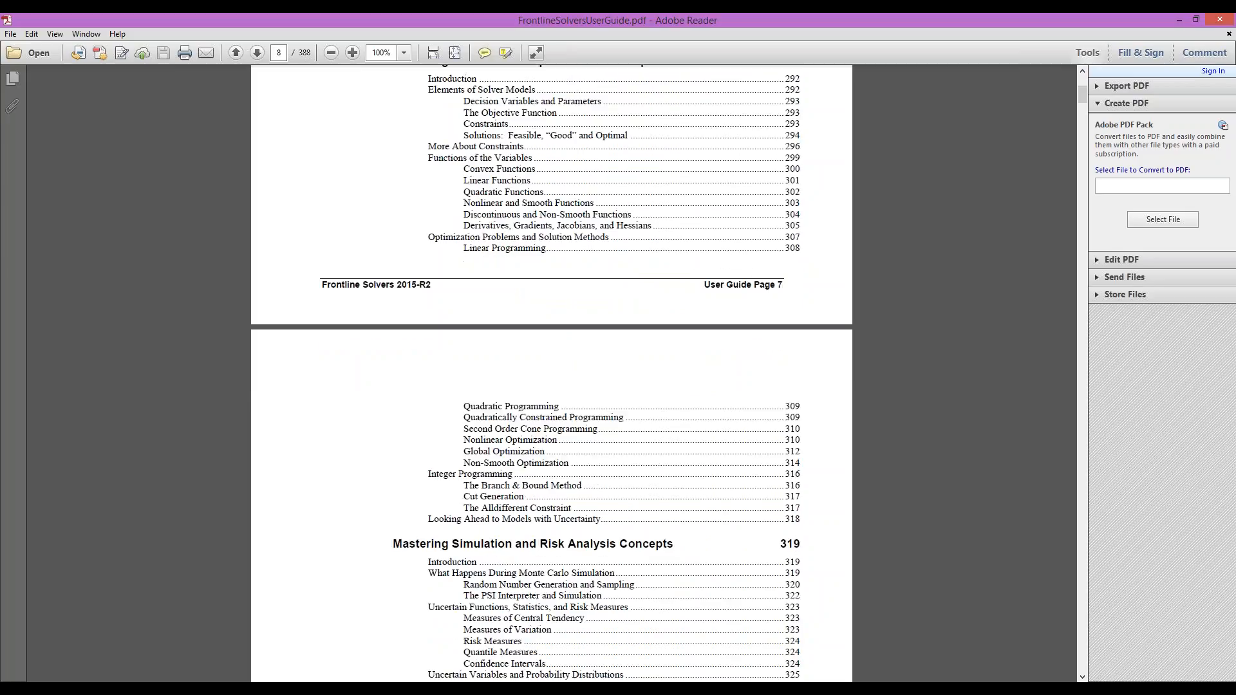
scroll(498, 315, "down", 5)
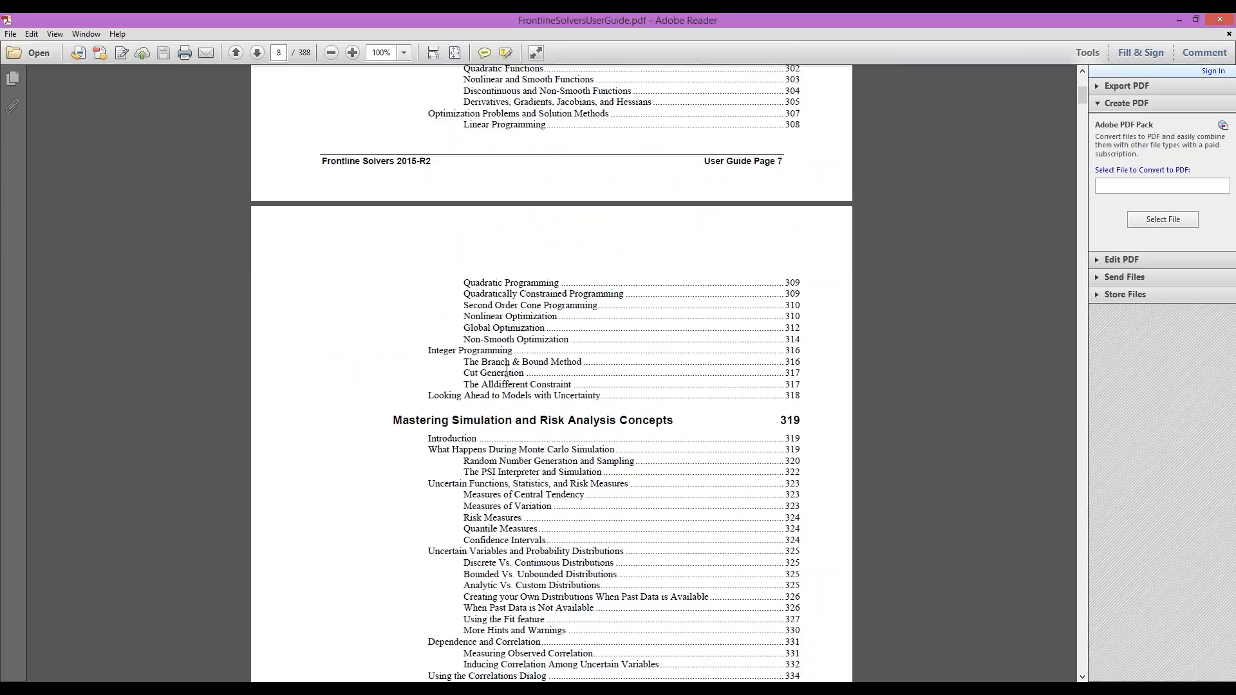
scroll(508, 364, "down", 20)
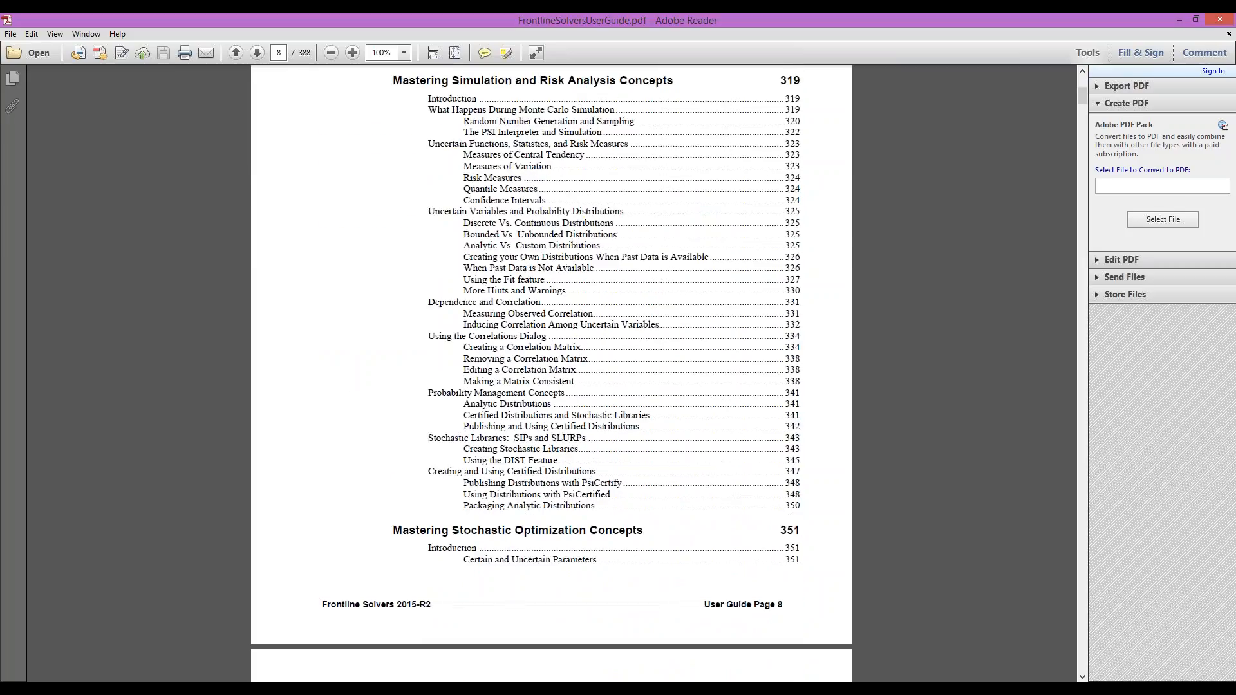
scroll(468, 367, "down", 11)
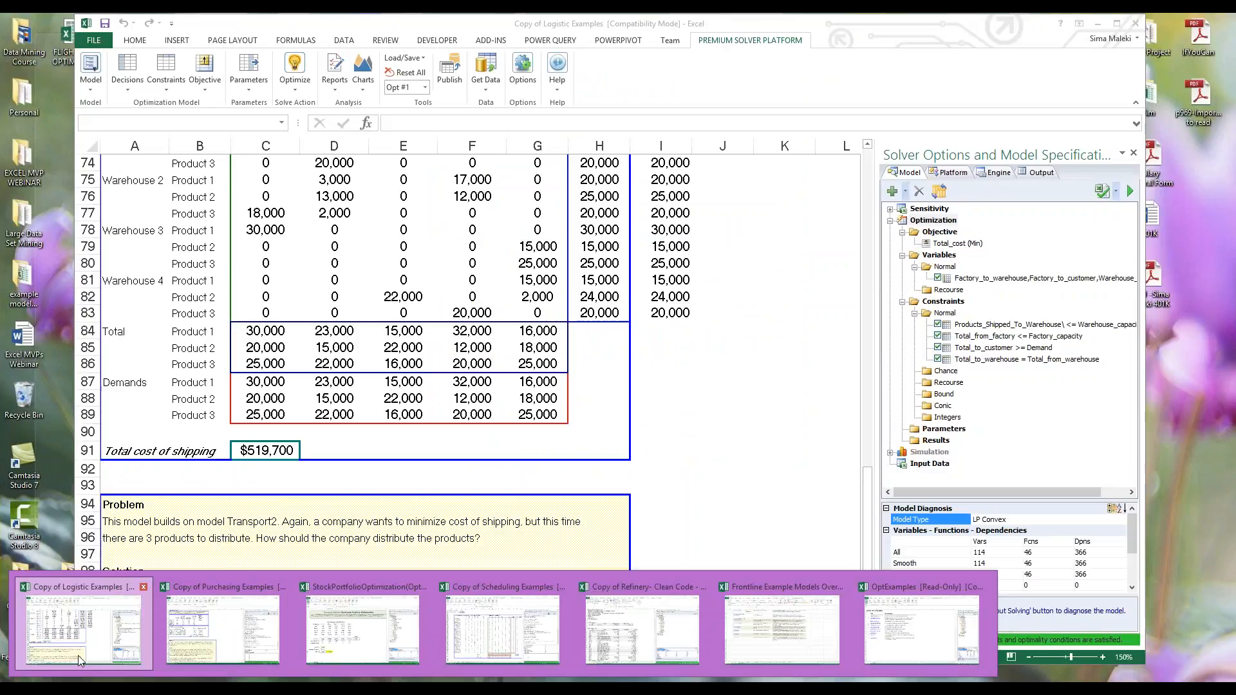
Step: Switch to the Copy of Logistic Examples workbook in Excel and review the Transport3 model's engine and platform options
left_click(79, 656)
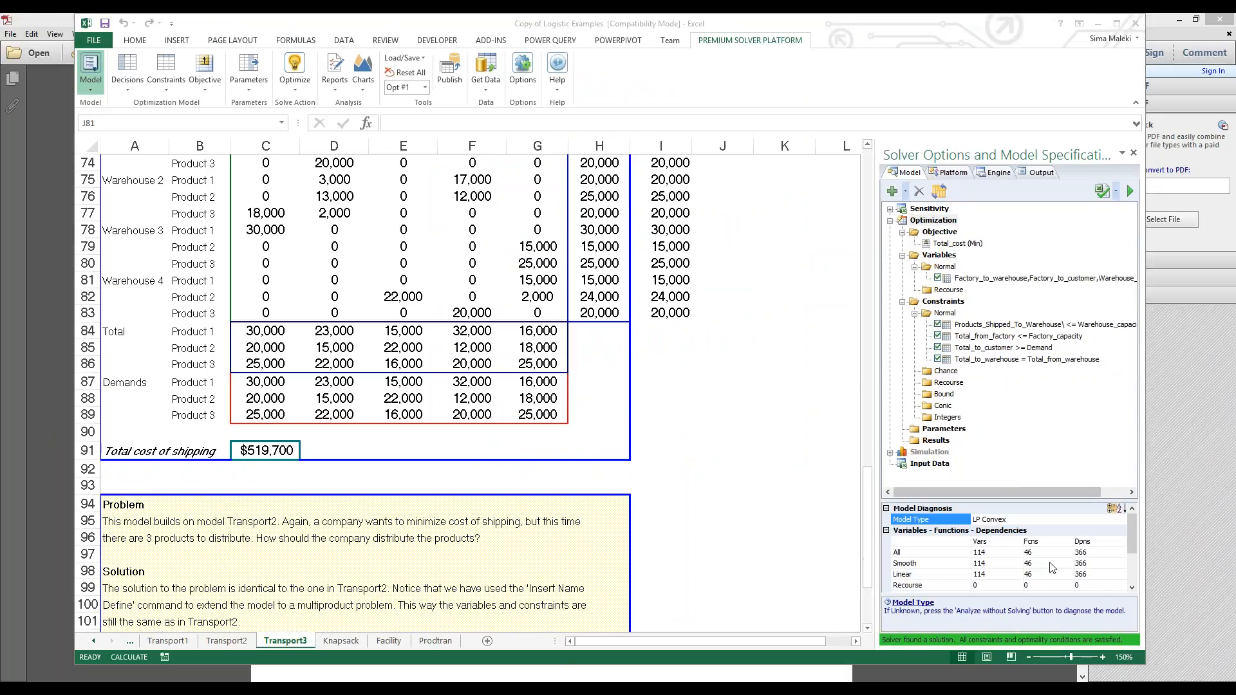
left_click(954, 173)
left_click(983, 174)
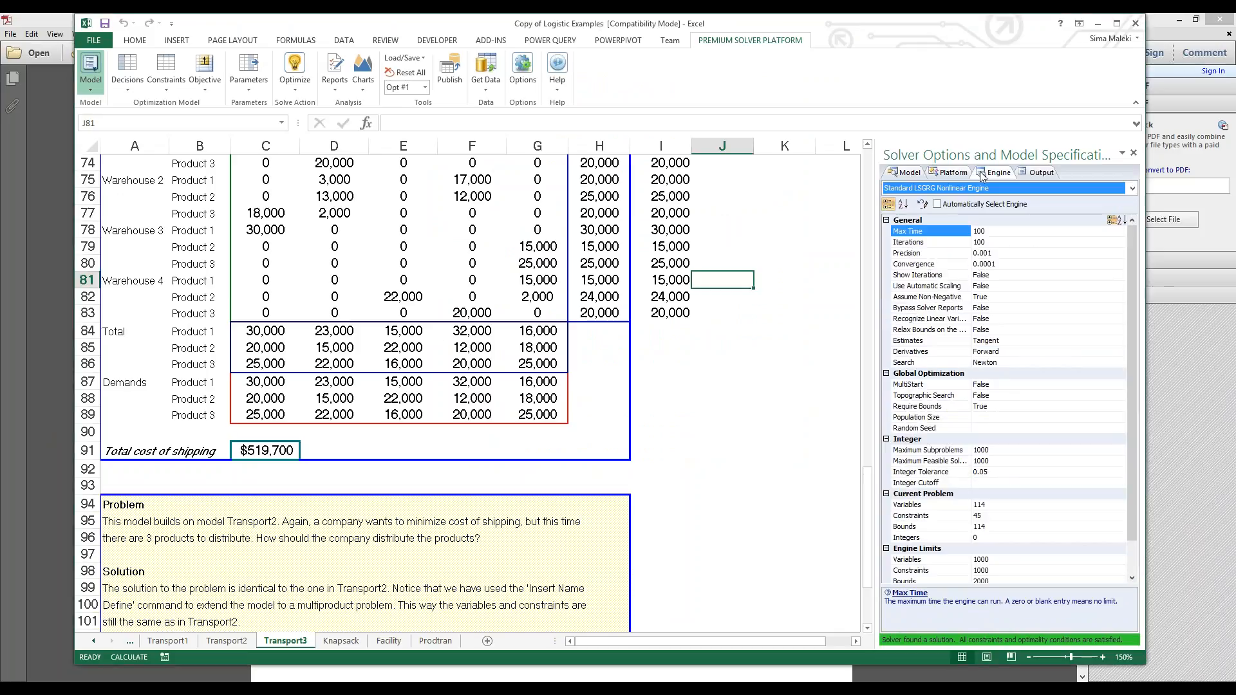
left_click(948, 174)
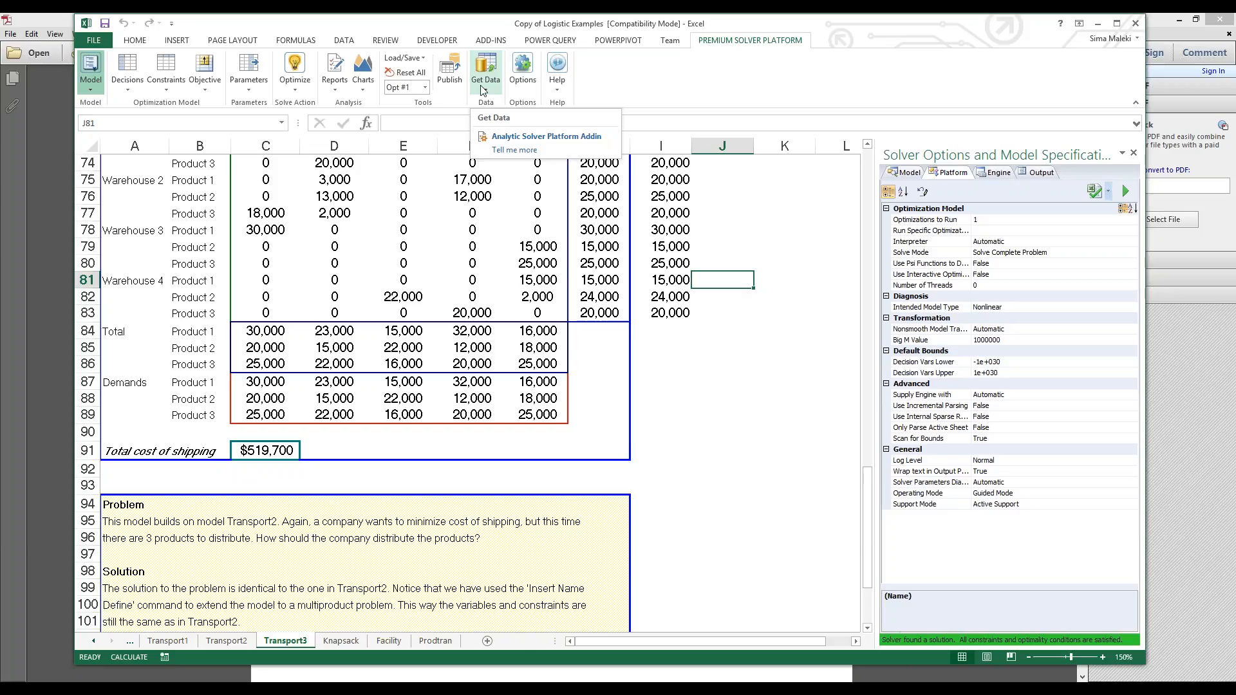
Step: Look over the solver's model-building commands for dimensions, cubes, reductions and cube results, and return to the Transport3 sheet
left_click(98, 93)
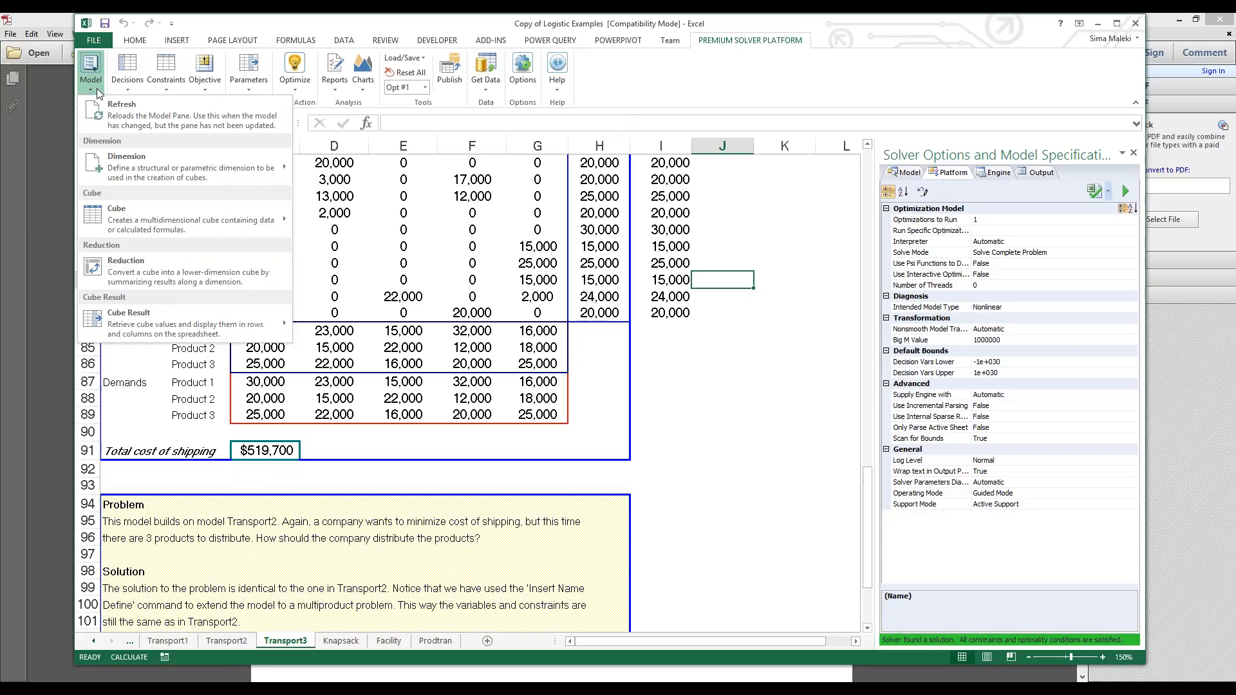
left_click(760, 439)
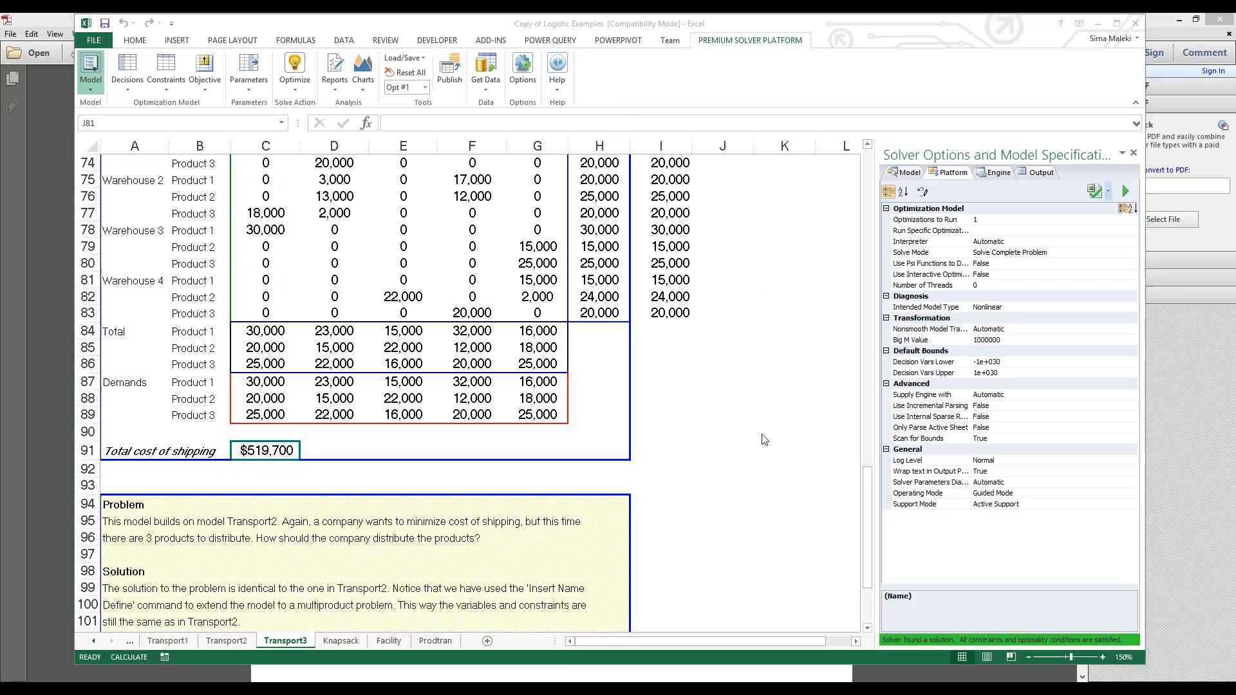